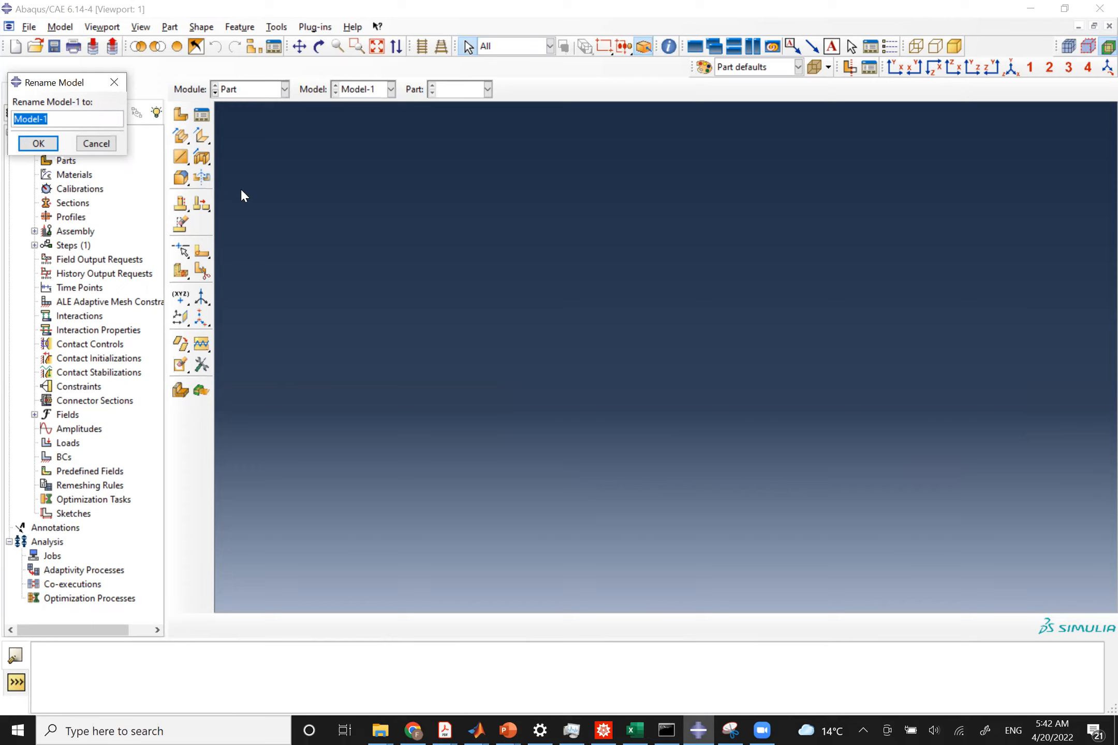
Rename the model to Beam_Bending_3D.
{"action": "type", "text": "Beam_3DBending_"}
{"action": "left_click", "coordinate": [46, 142]}
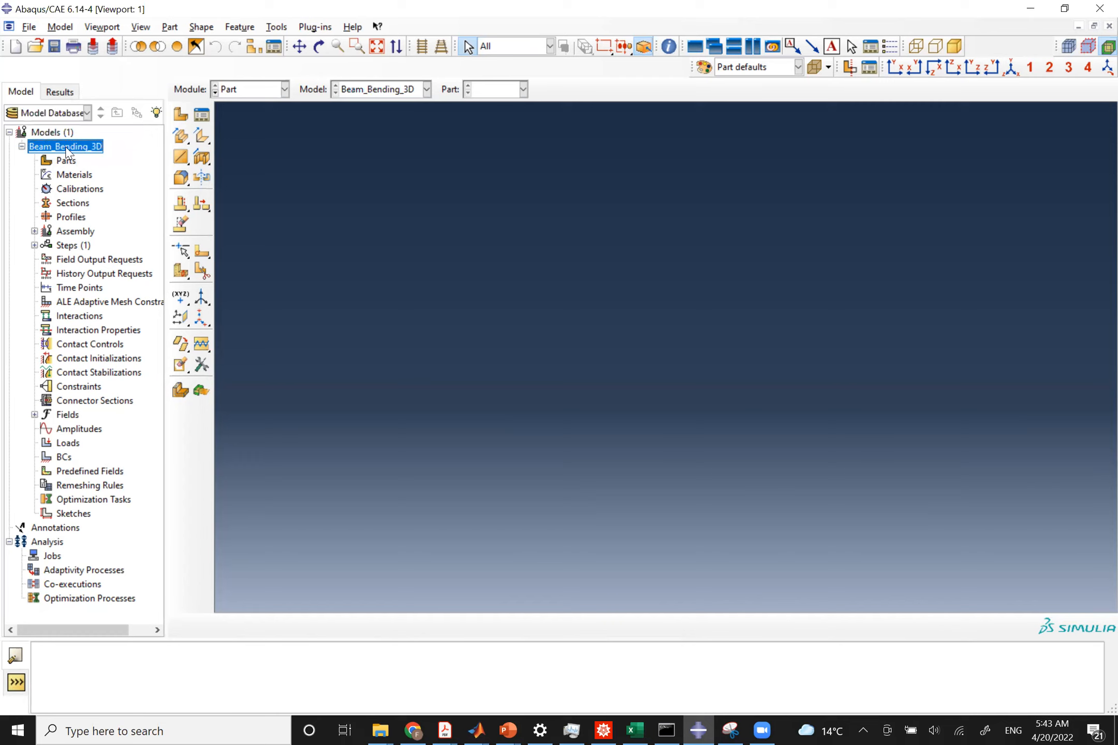
Create a 3D deformable solid extrusion part named Beam_3D with an approximate size of 20.
{"action": "left_click", "coordinate": [180, 115]}
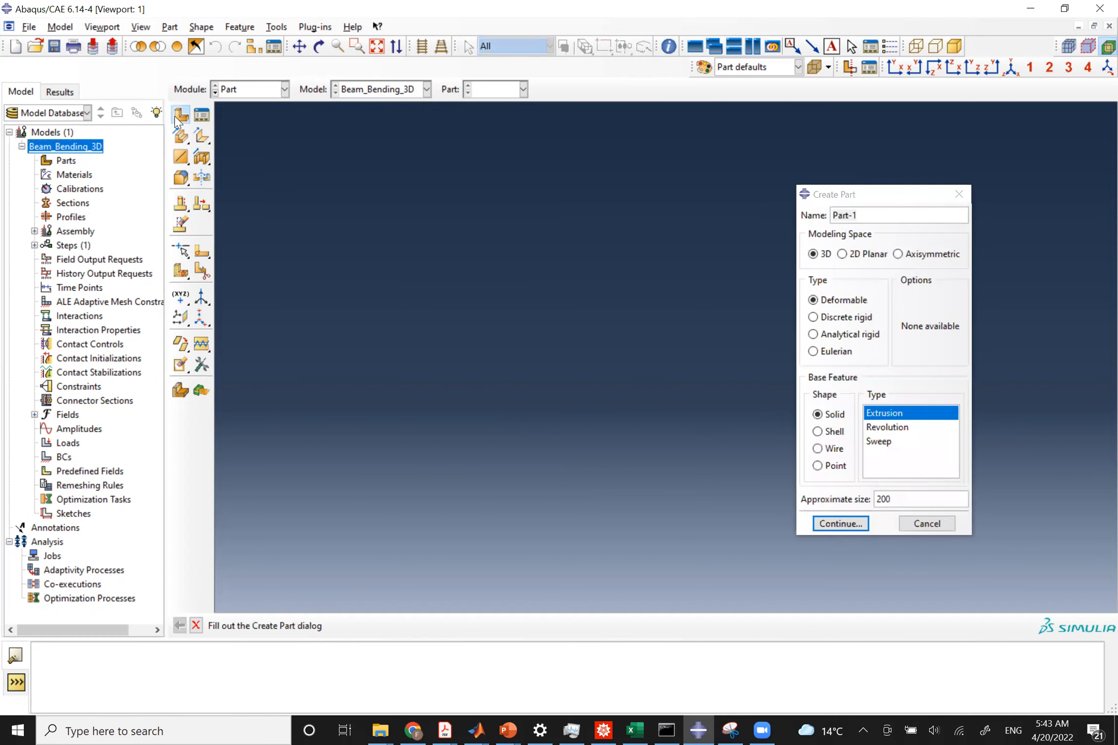
{"action": "left_click", "coordinate": [862, 215]}
{"action": "double_click", "coordinate": [861, 215]}
{"action": "type", "text": "Beam"}
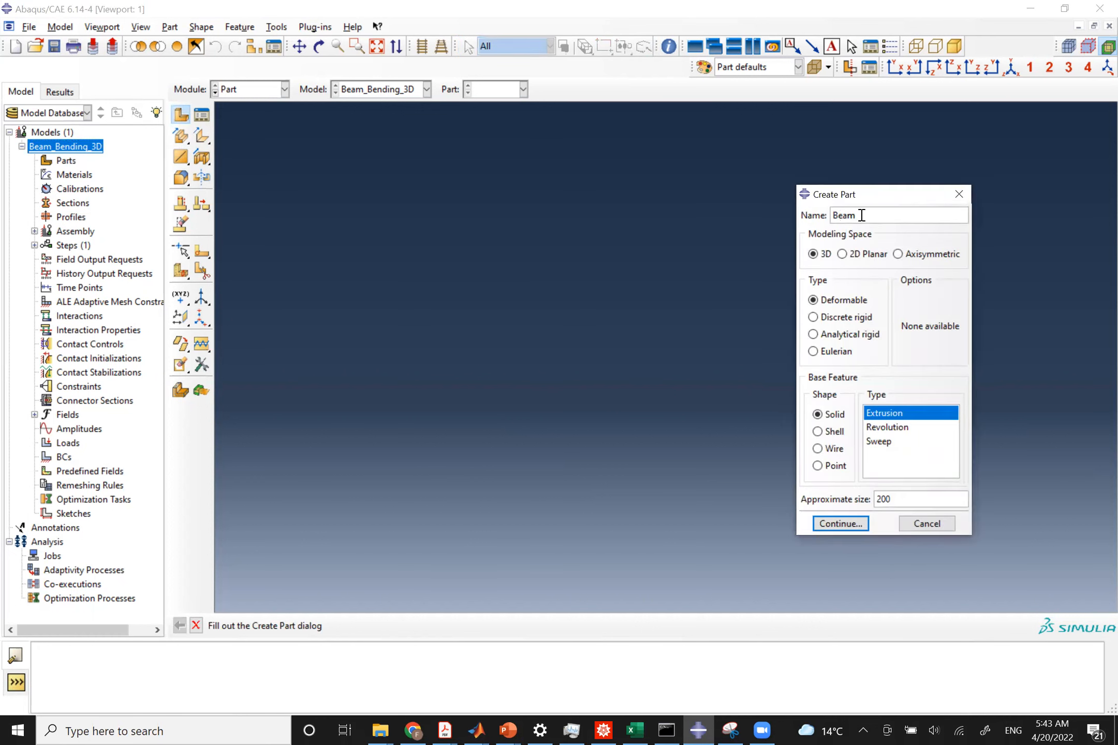
{"action": "type", "text": "_3D"}
{"action": "double_click", "coordinate": [884, 500]}
{"action": "type", "text": "20"}
{"action": "left_click", "coordinate": [841, 525]}
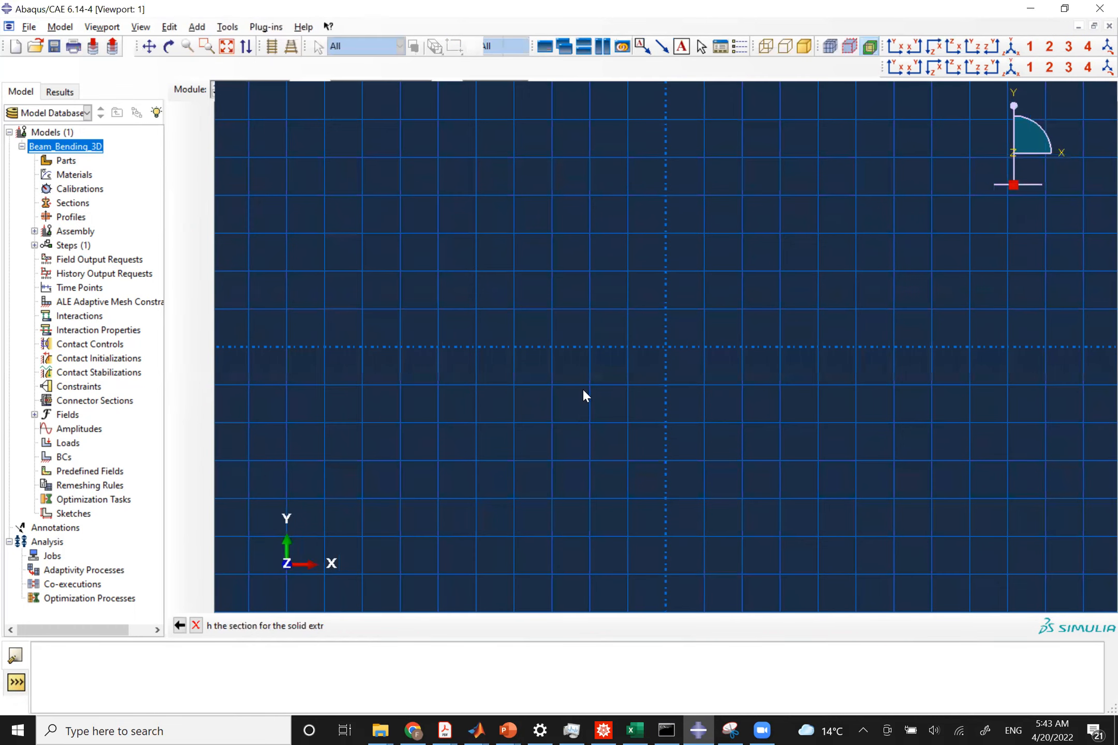
Sketch the beam's rectangular profile with its first corner at 0,0, checking the problem statement for dimensions.
{"action": "left_click", "coordinate": [201, 115]}
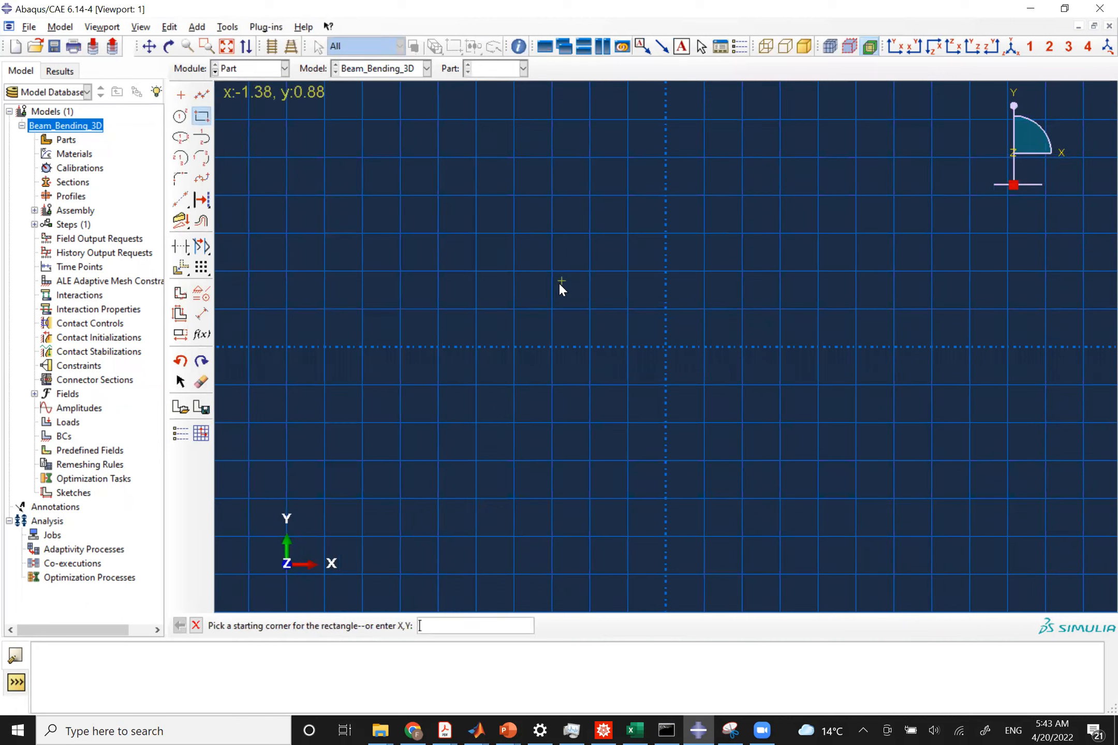
{"action": "type", "text": "0,0"}
{"action": "key", "text": "Return"}
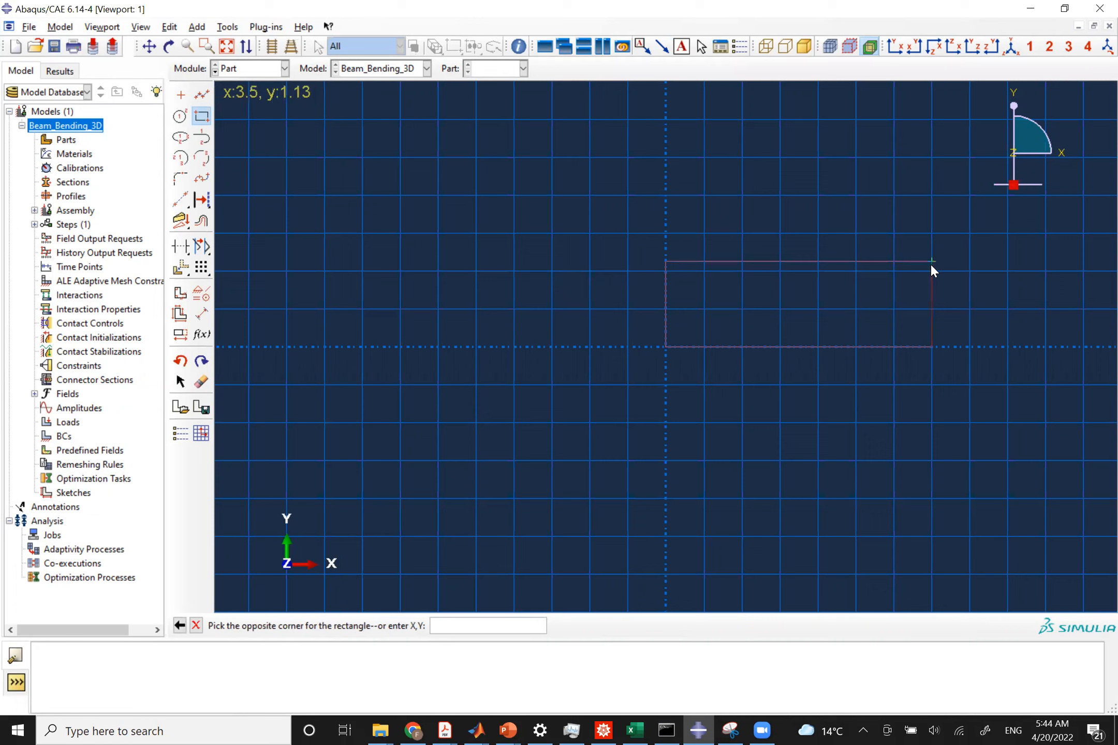
{"action": "type", "text": "15"}
{"action": "key", "text": "alt+Tab"}
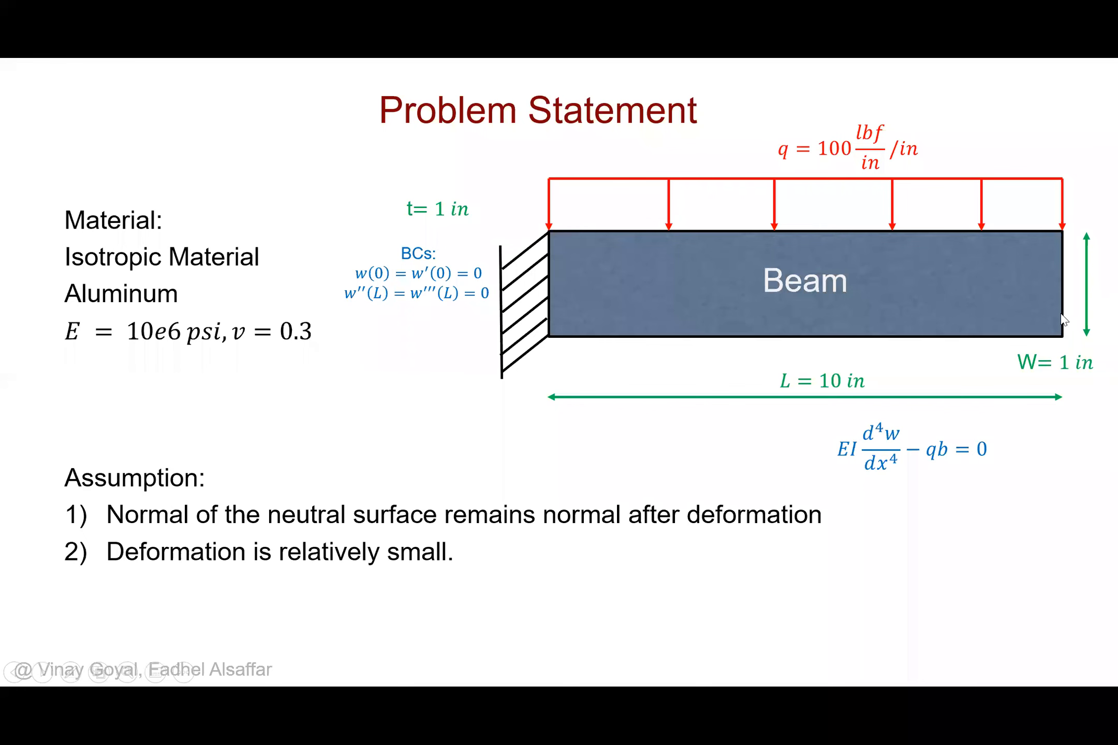
{"action": "key", "text": "alt+Tab"}
{"action": "key", "text": "Escape"}
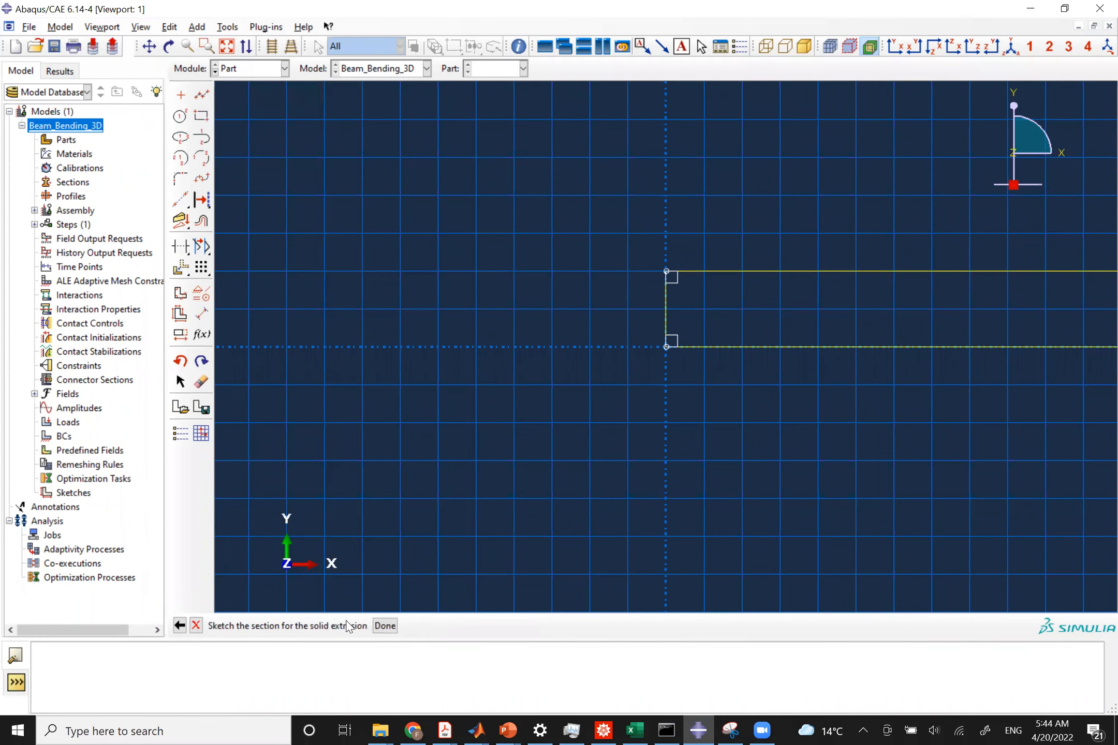
Finish the sketch and extrude the profile to a depth of 1.
{"action": "left_click", "coordinate": [385, 626]}
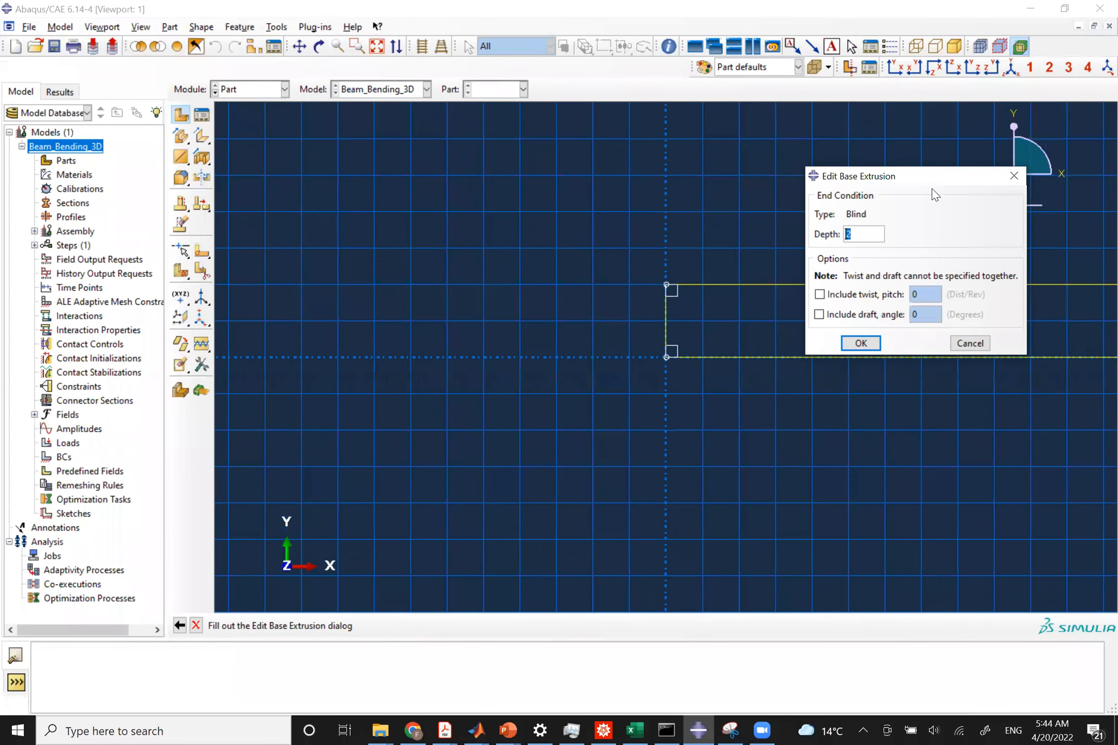
{"action": "left_click_drag", "start_coordinate": [880, 176], "coordinate": [889, 285]}
{"action": "key", "text": "alt+Tab"}
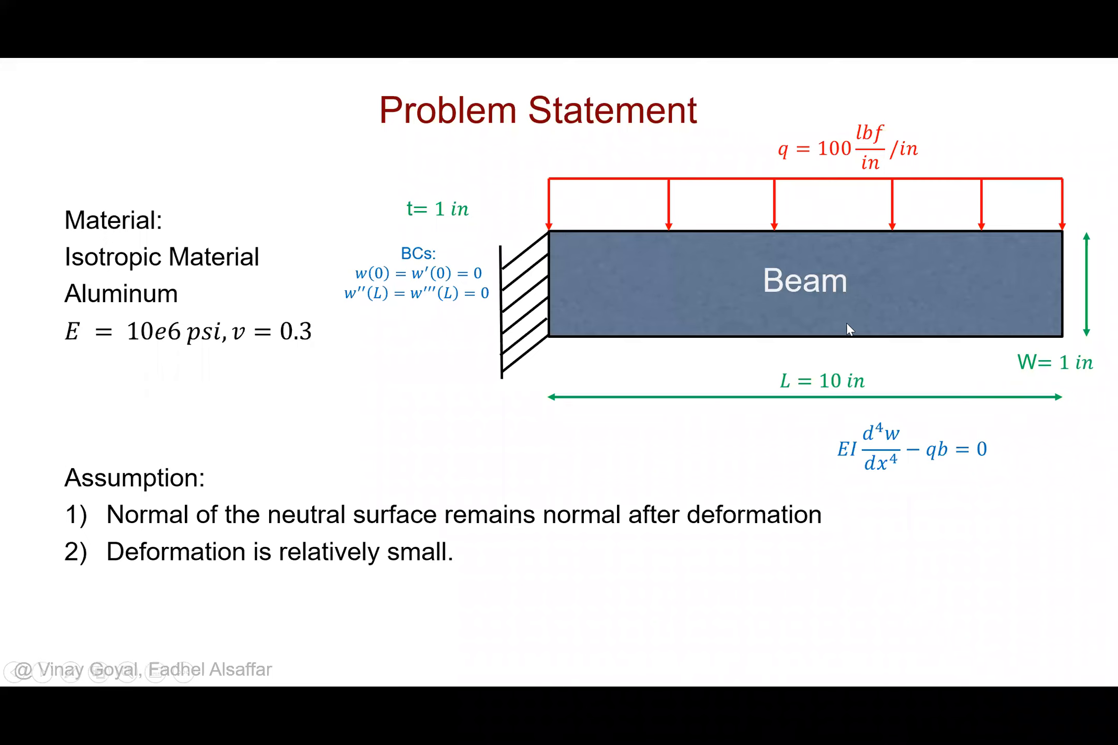
{"action": "key", "text": "alt+Tab"}
{"action": "type", "text": "1"}
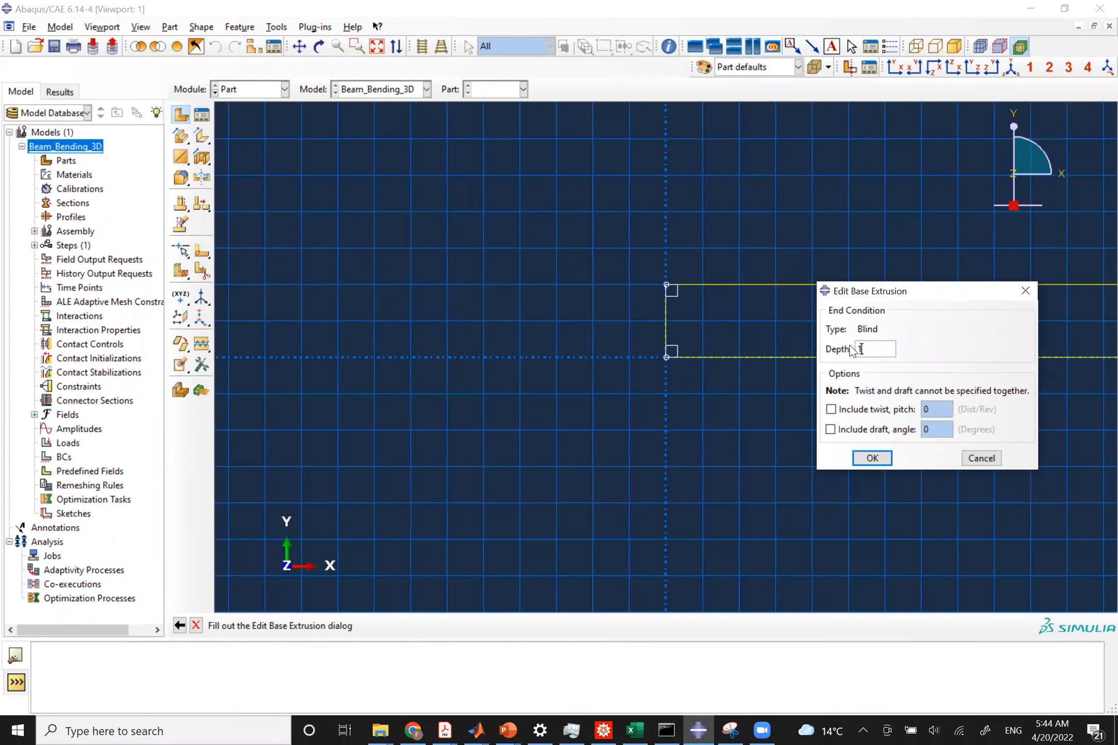
{"action": "left_click", "coordinate": [872, 457]}
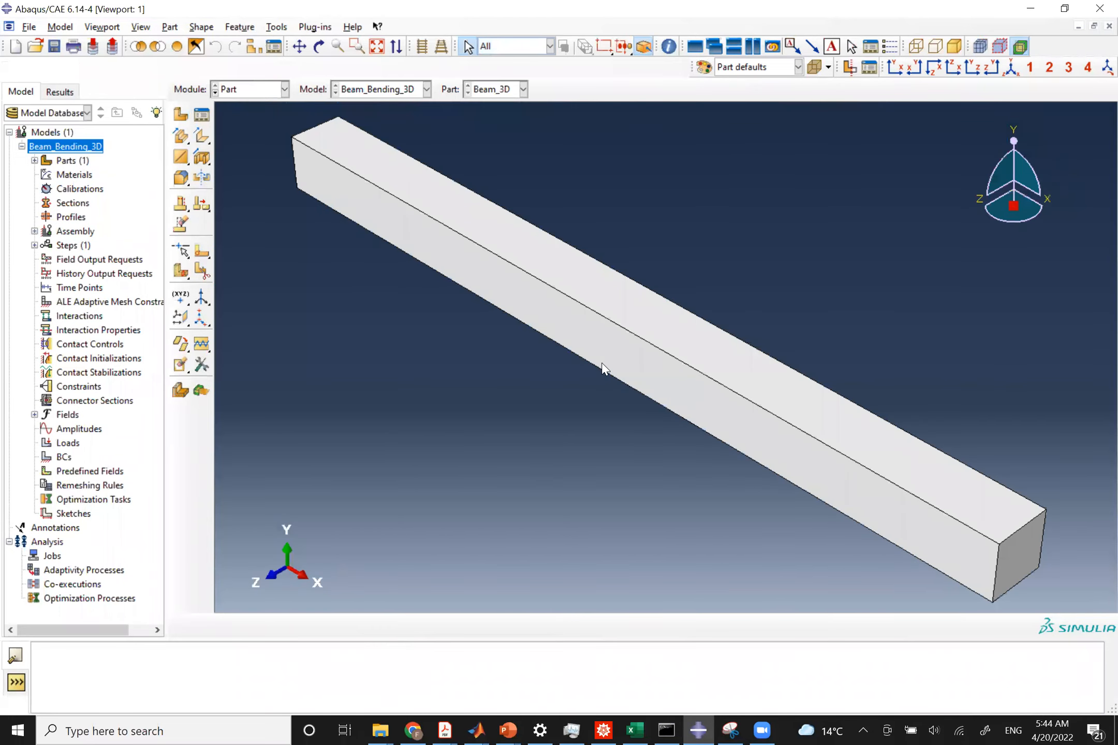
In the Property module, create material Al with isotropic elasticity: Young's modulus 10e6 and Poisson's ratio 0.3.
{"action": "left_click", "coordinate": [236, 91]}
{"action": "left_click", "coordinate": [236, 117]}
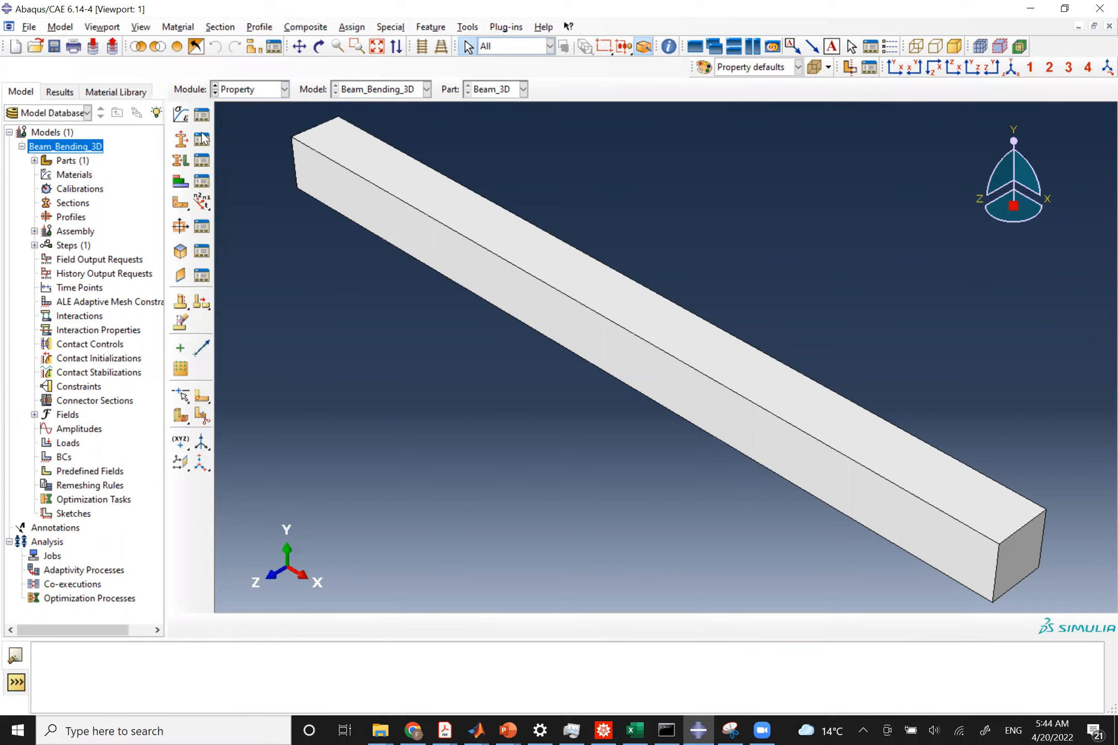
{"action": "left_click", "coordinate": [181, 113]}
{"action": "type", "text": "Al"}
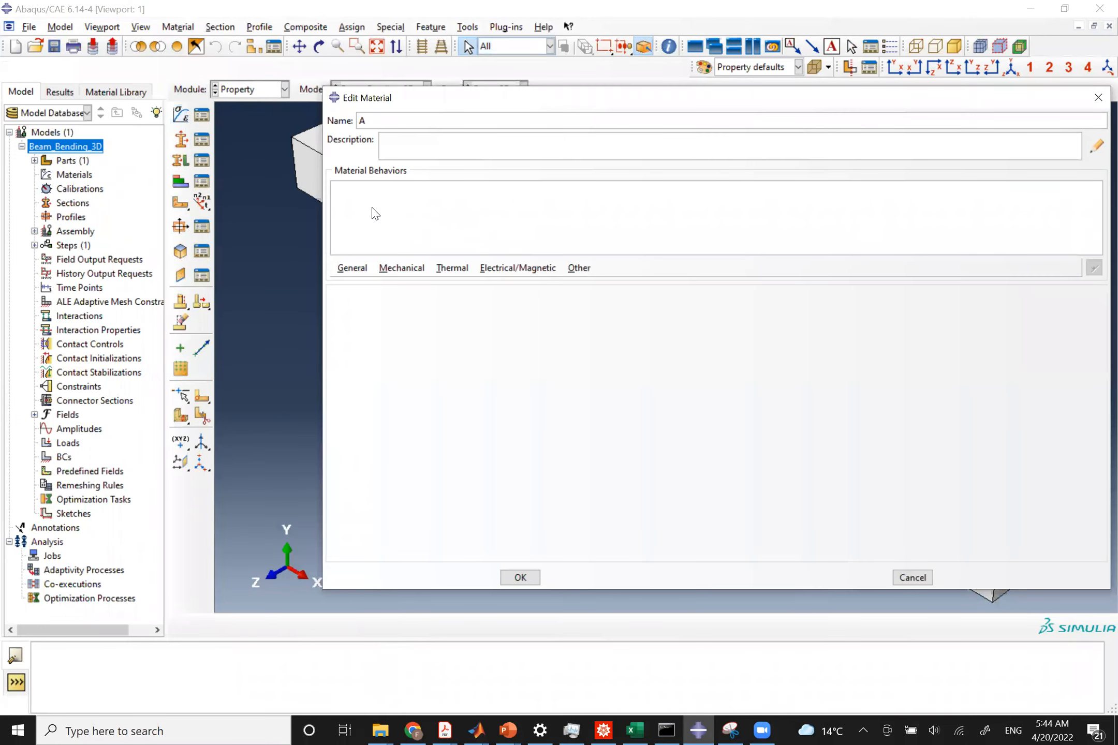
{"action": "left_click", "coordinate": [387, 272]}
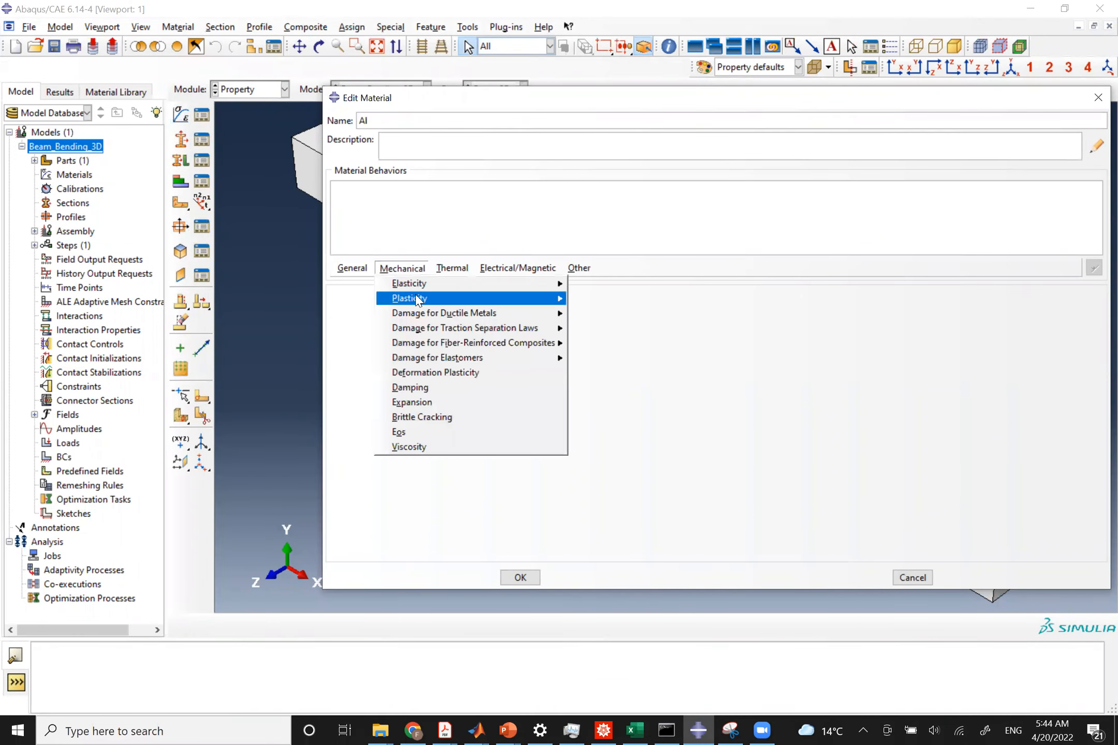
{"action": "mouse_move", "coordinate": [414, 287]}
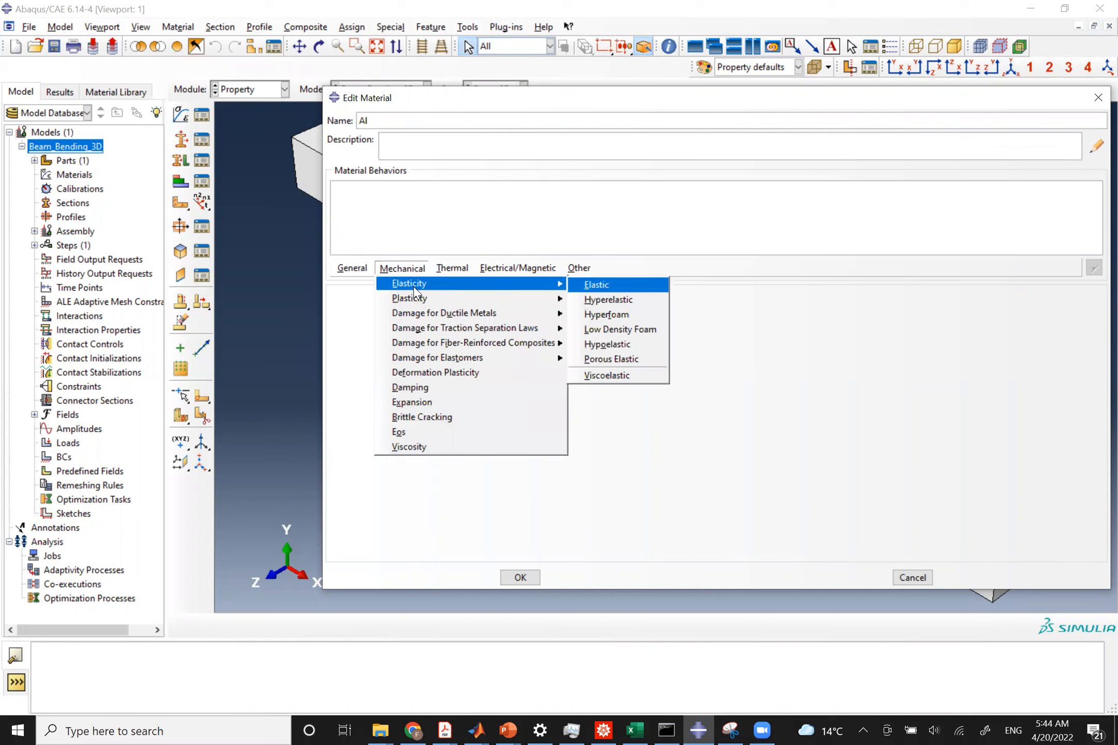
{"action": "left_click", "coordinate": [414, 288]}
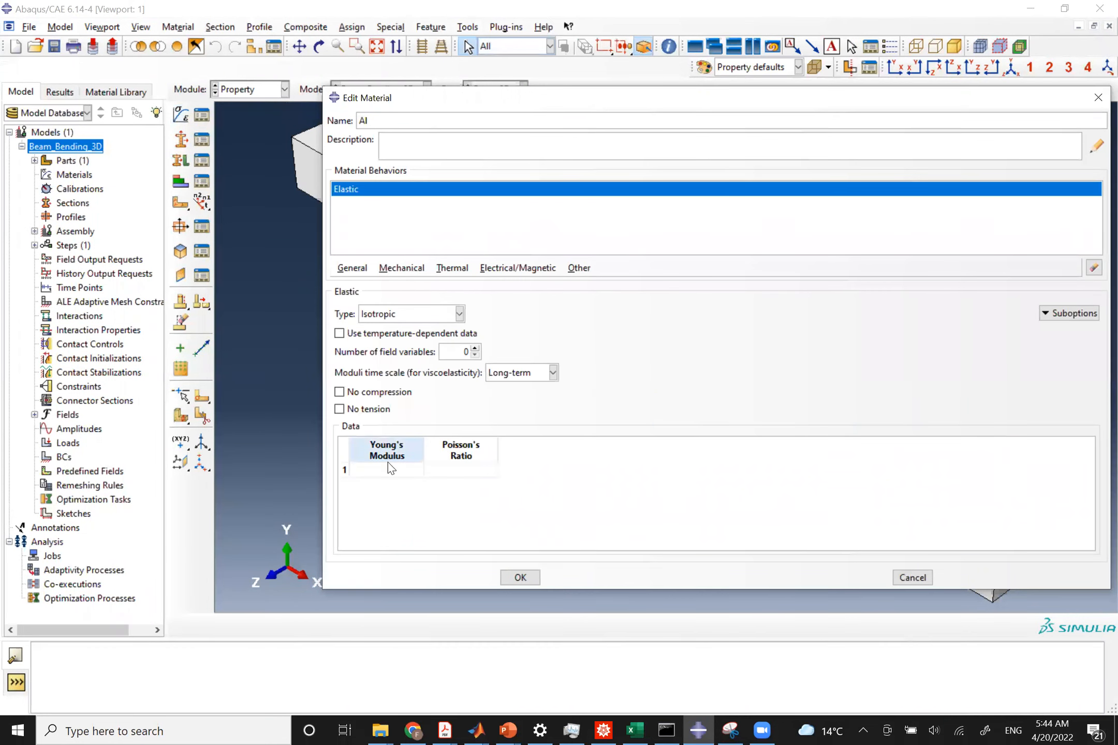
{"action": "double_click", "coordinate": [383, 469]}
{"action": "type", "text": "10"}
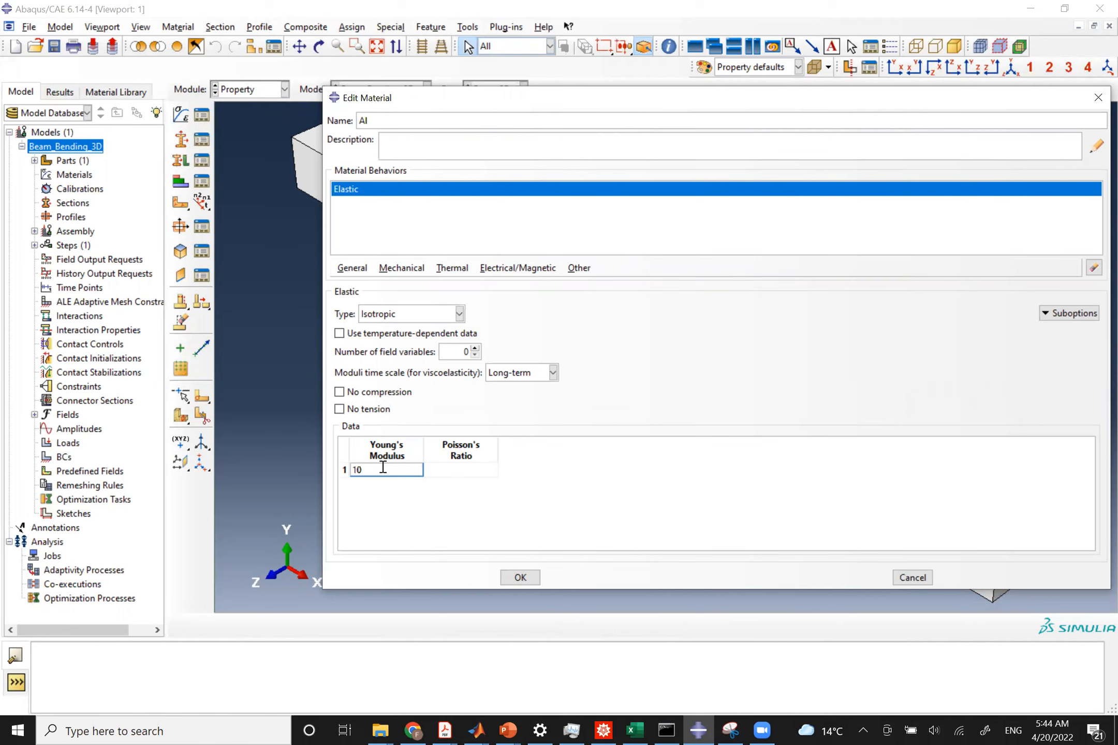
{"action": "type", "text": "e6"}
{"action": "left_click", "coordinate": [448, 470]}
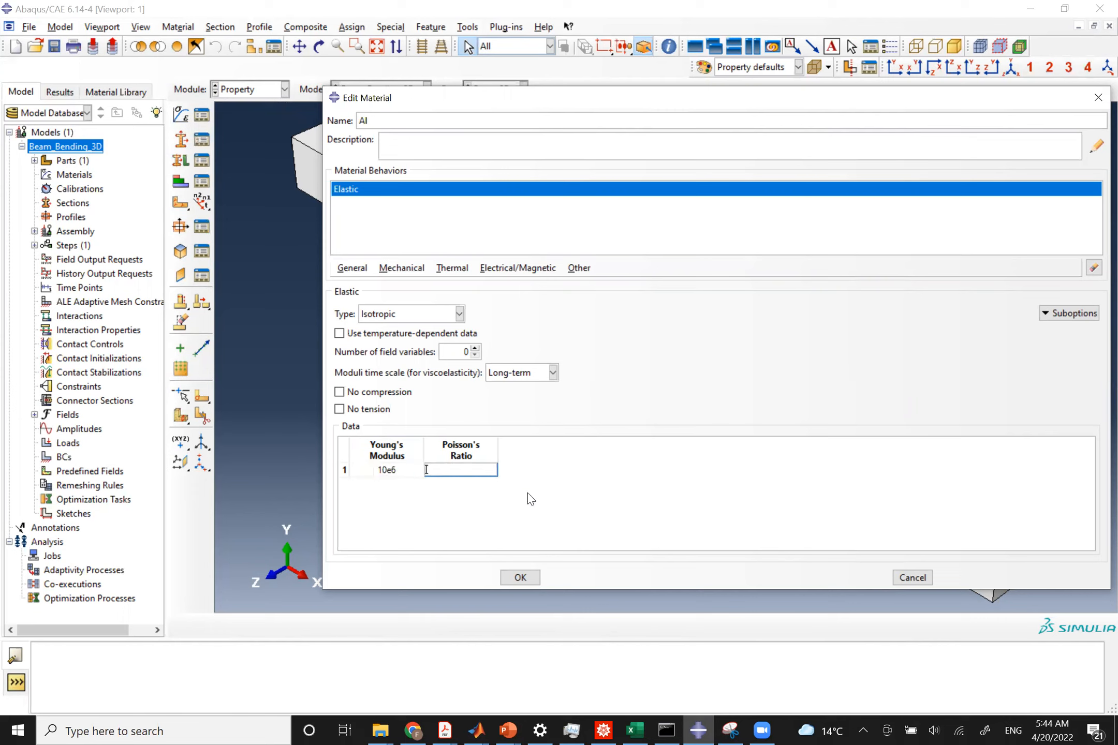
{"action": "type", "text": "0.3"}
{"action": "left_click", "coordinate": [520, 578]}
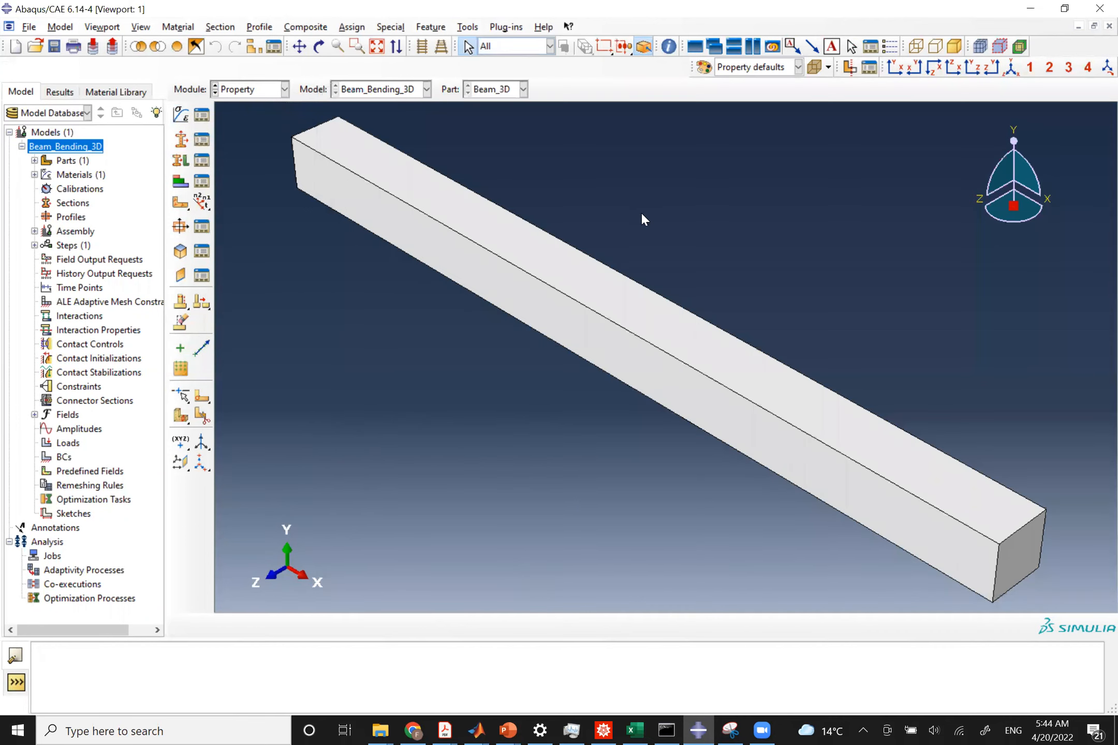
Create a solid homogeneous section named Beam_Section using material Al.
{"action": "left_click", "coordinate": [202, 140]}
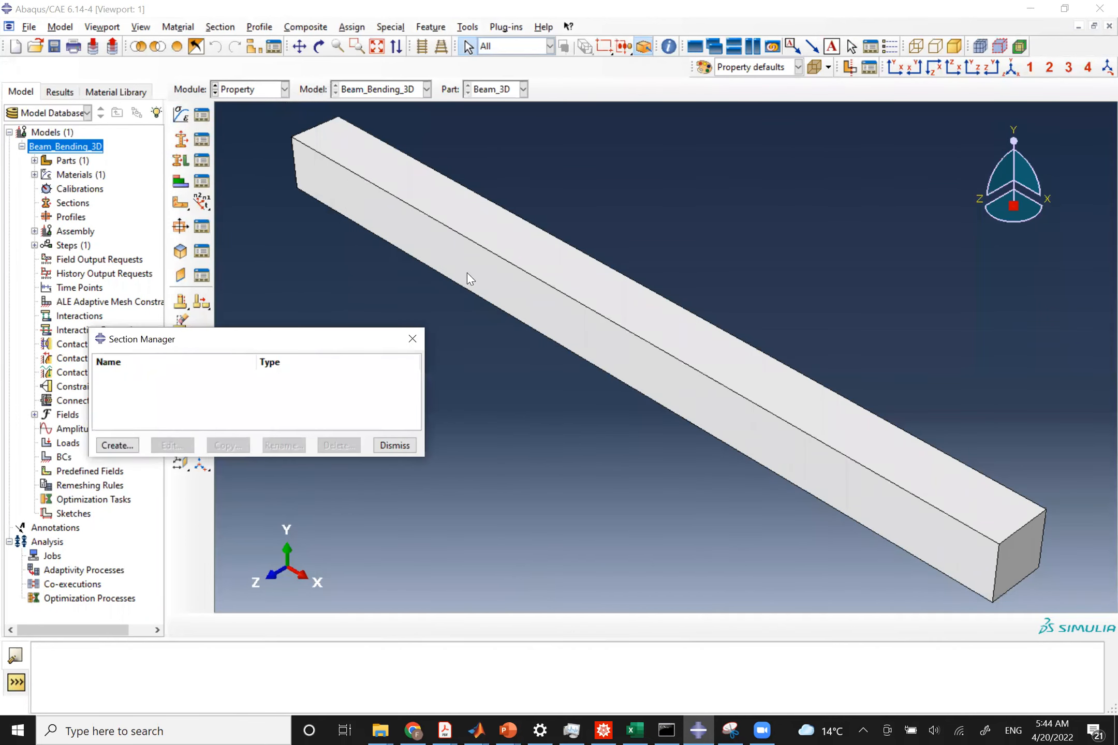
{"action": "left_click", "coordinate": [117, 445]}
{"action": "type", "text": "Beam_Secion"}
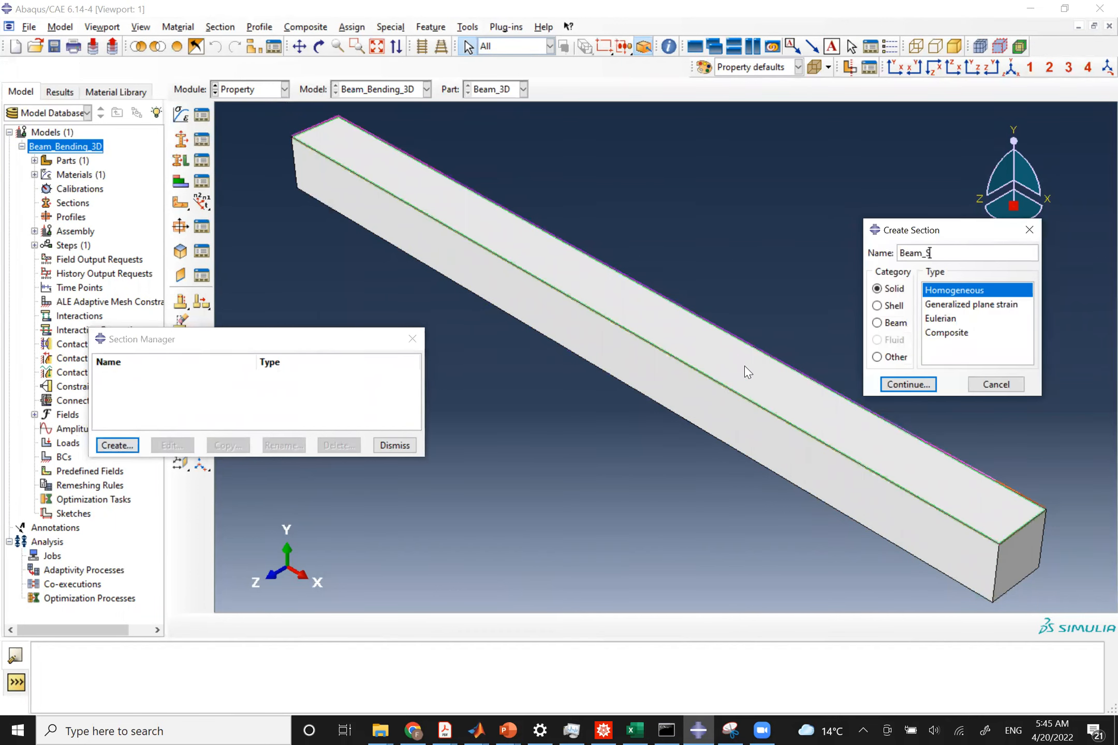
{"action": "key", "text": "BackSpace"}
{"action": "key", "text": "BackSpace"}
{"action": "key", "text": "BackSpace"}
{"action": "key", "text": "BackSpace"}
{"action": "type", "text": "ction"}
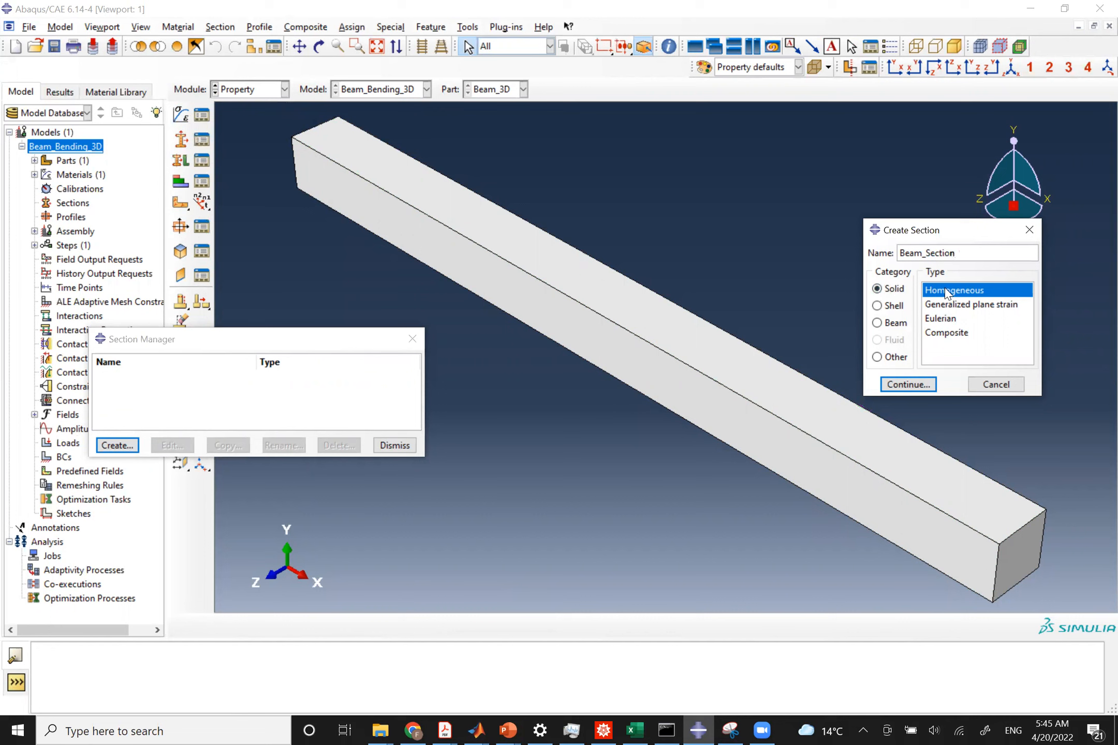
{"action": "left_click", "coordinate": [899, 389]}
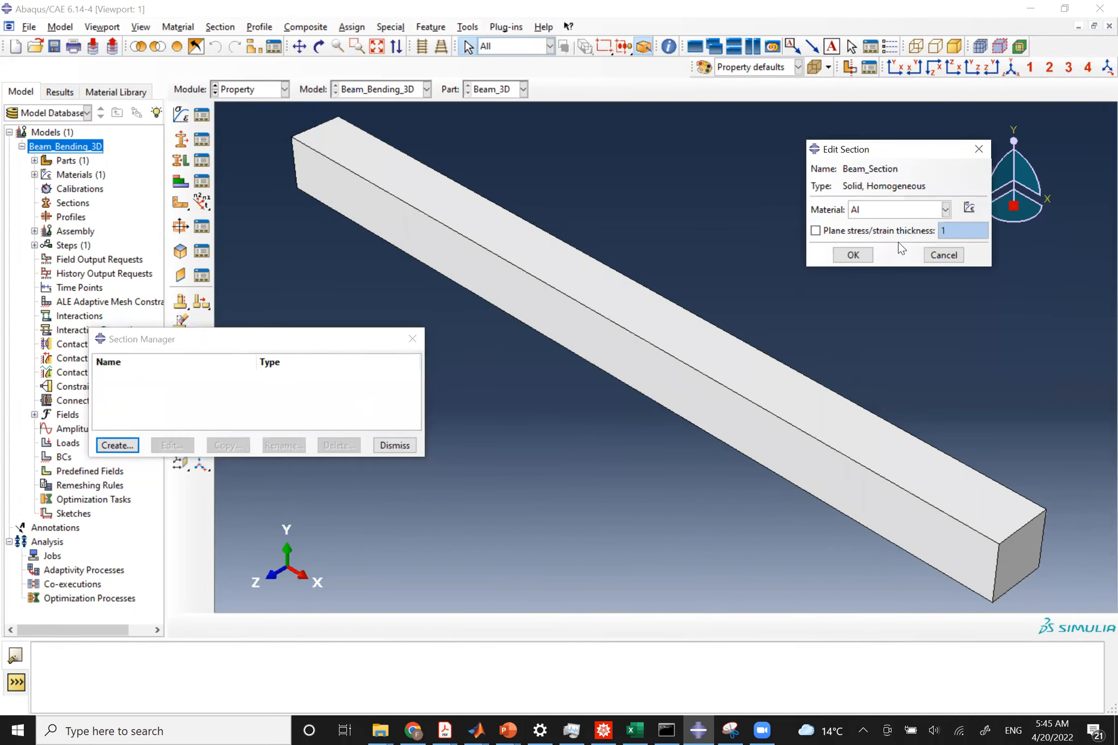
{"action": "left_click", "coordinate": [861, 259]}
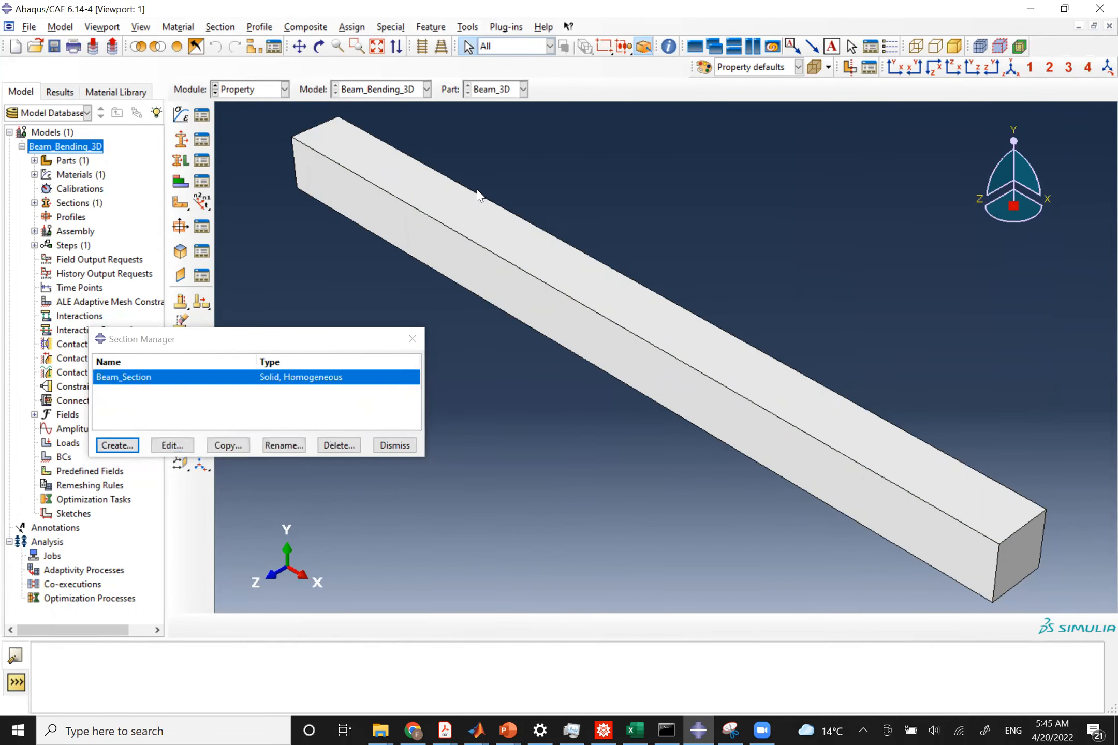
Assign Beam_Section to the whole beam without creating a set, then close both managers.
{"action": "left_click", "coordinate": [201, 161]}
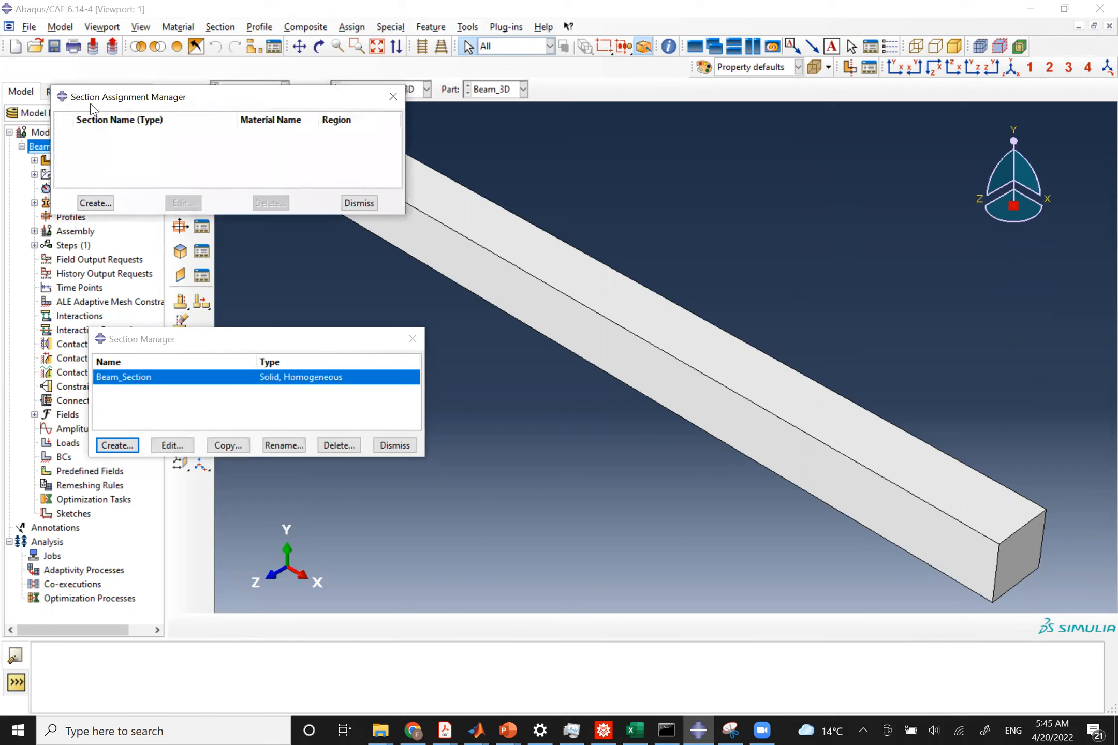
{"action": "left_click", "coordinate": [95, 203]}
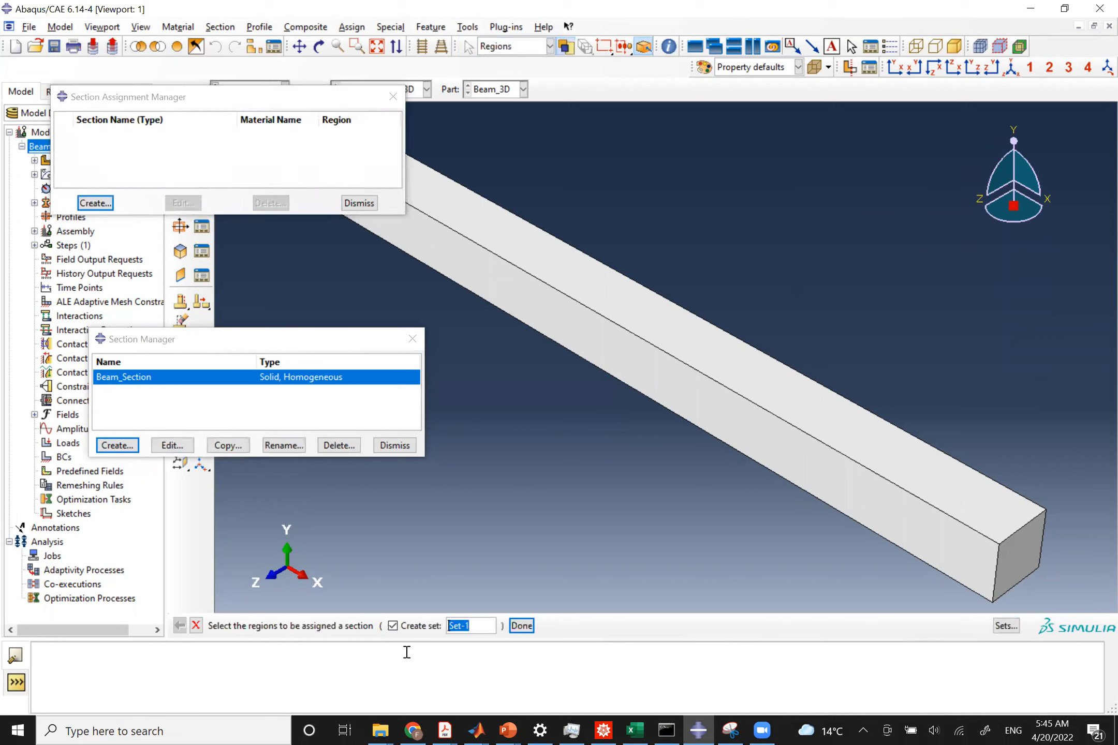
{"action": "left_click", "coordinate": [394, 626]}
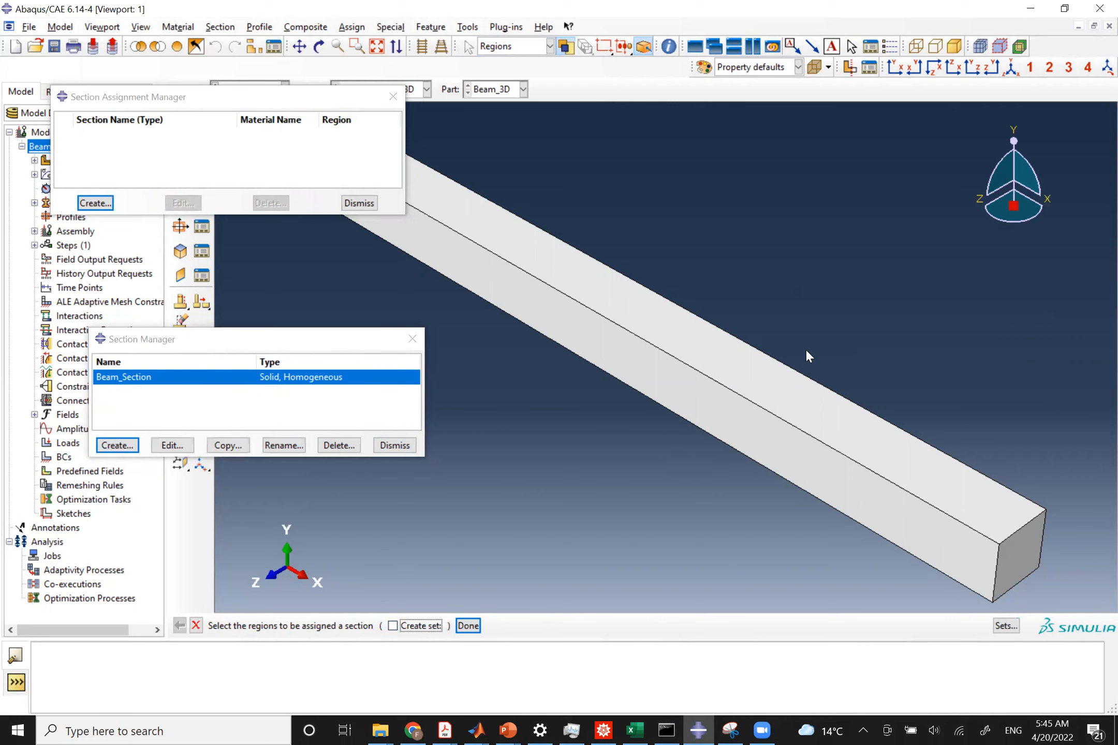
{"action": "left_click", "coordinate": [770, 365]}
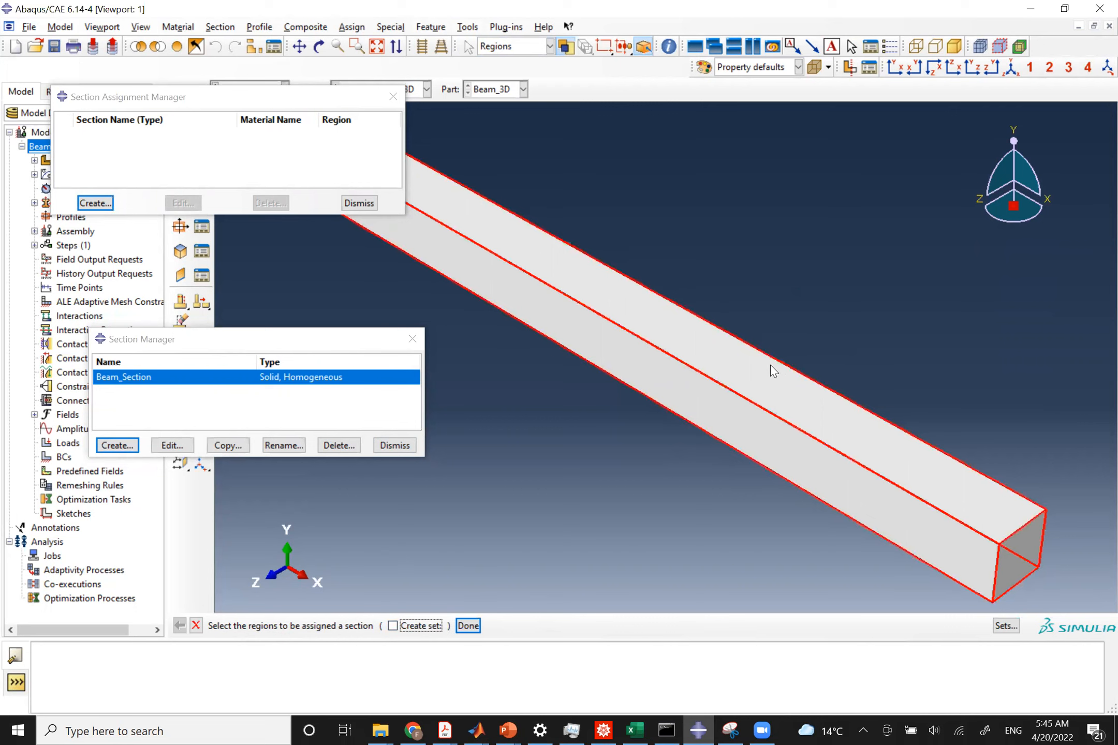
{"action": "left_click", "coordinate": [469, 626]}
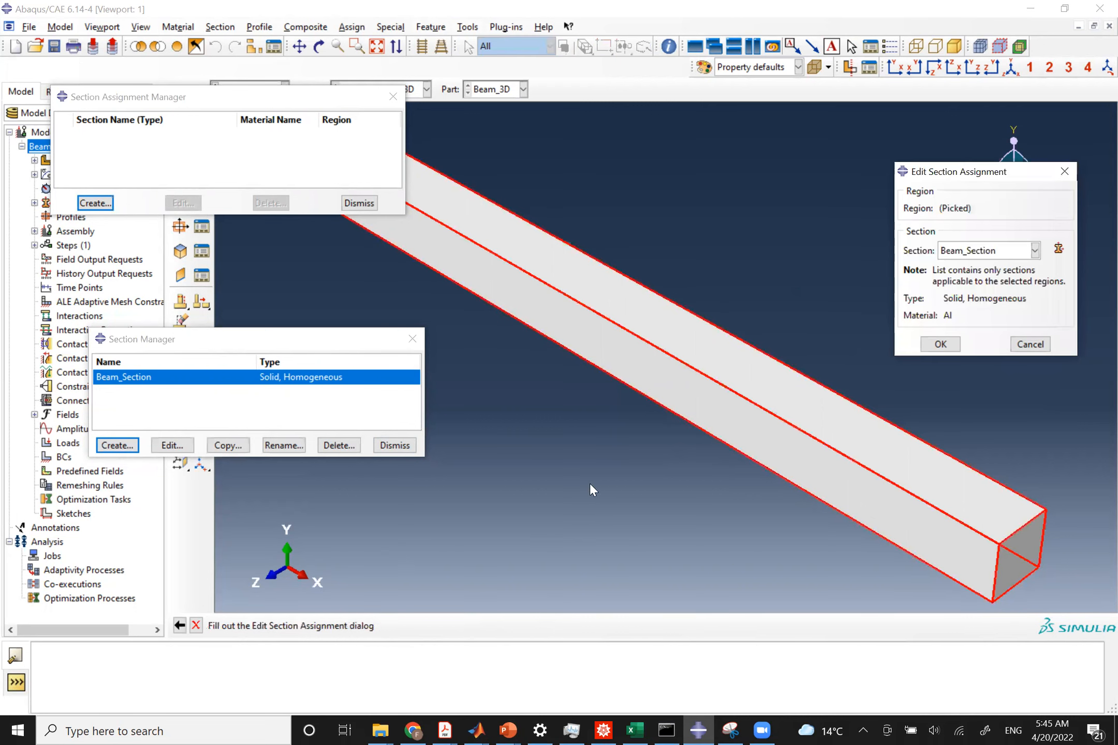
{"action": "left_click", "coordinate": [941, 344]}
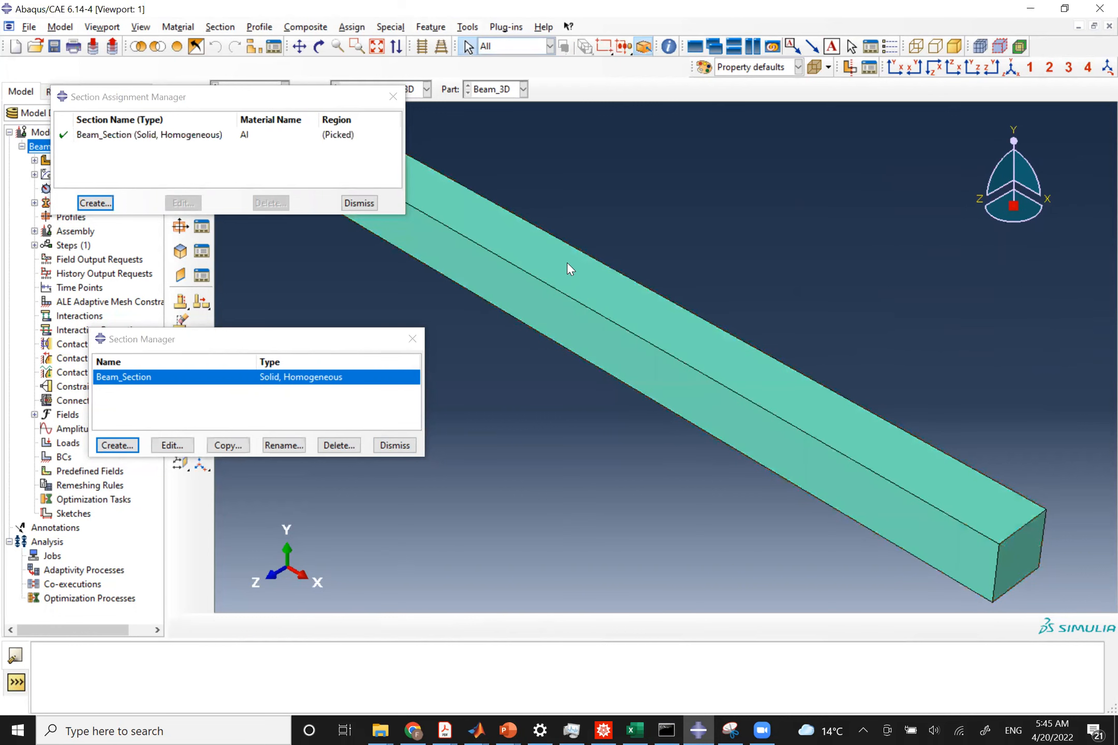
{"action": "left_click", "coordinate": [359, 203]}
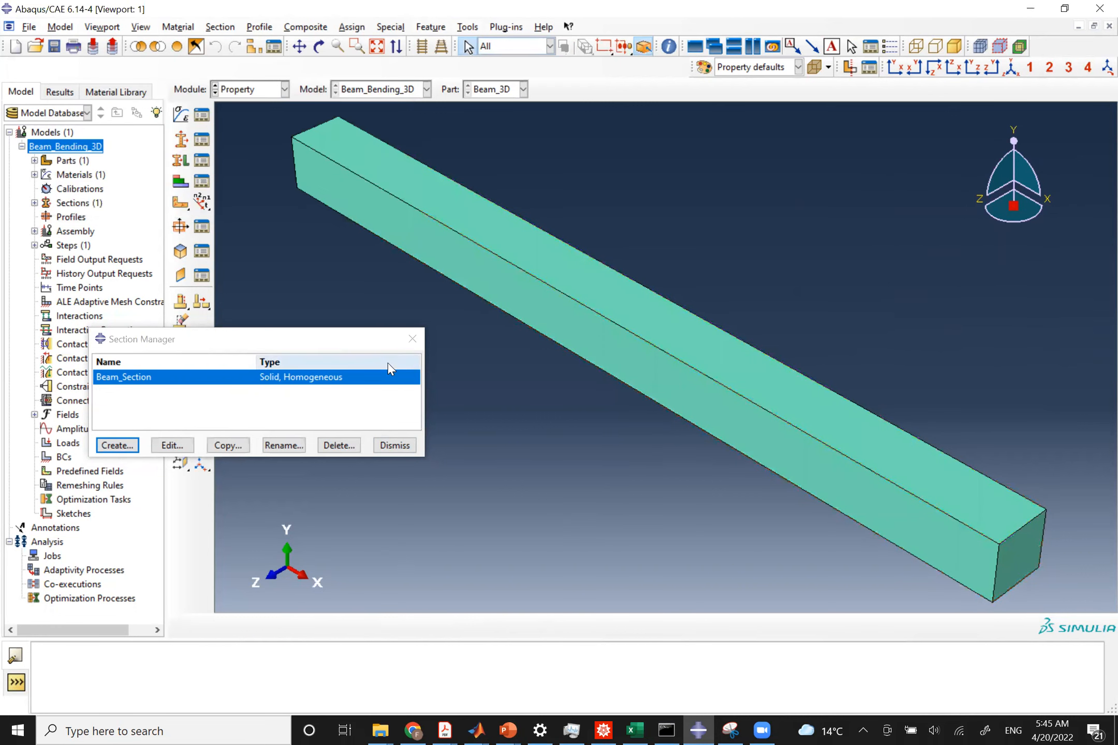
{"action": "left_click", "coordinate": [395, 445]}
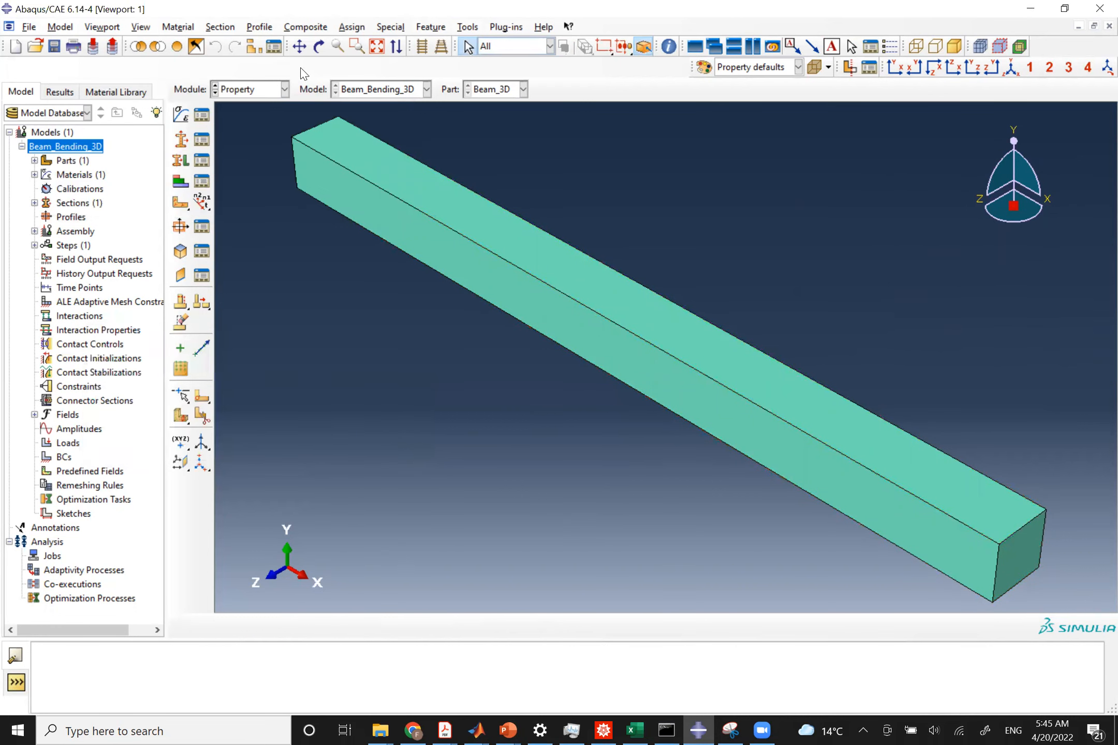
Switch to the Assembly module.
{"action": "left_click", "coordinate": [254, 89]}
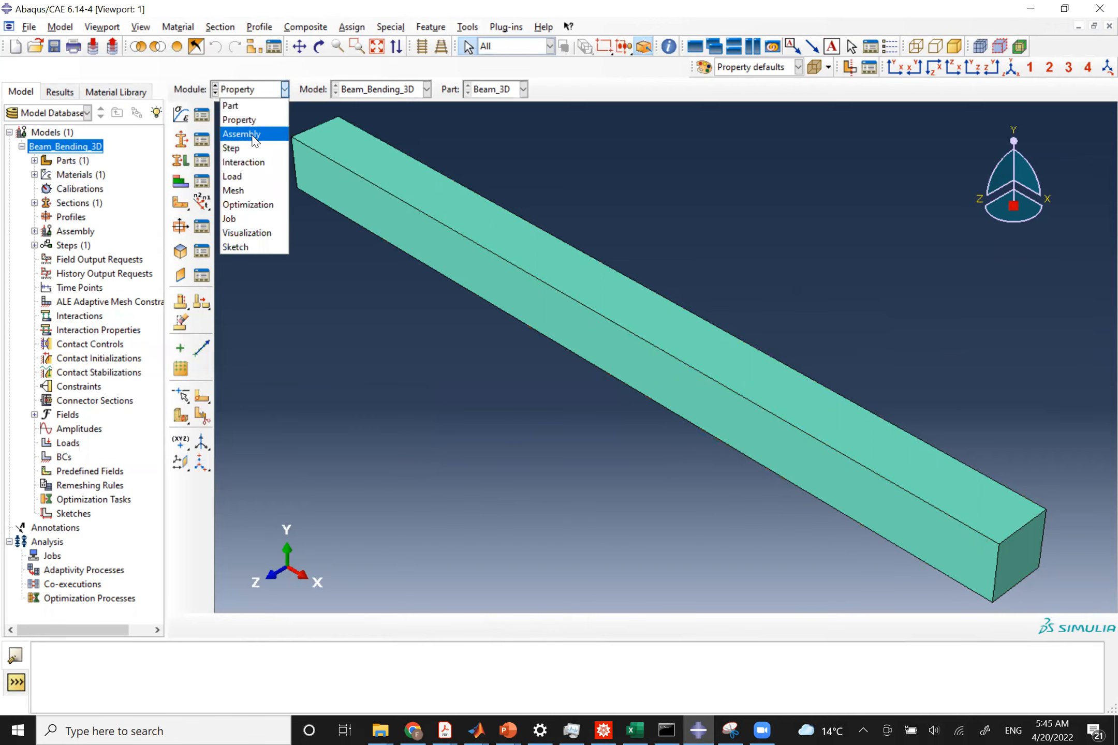
{"action": "left_click", "coordinate": [254, 134]}
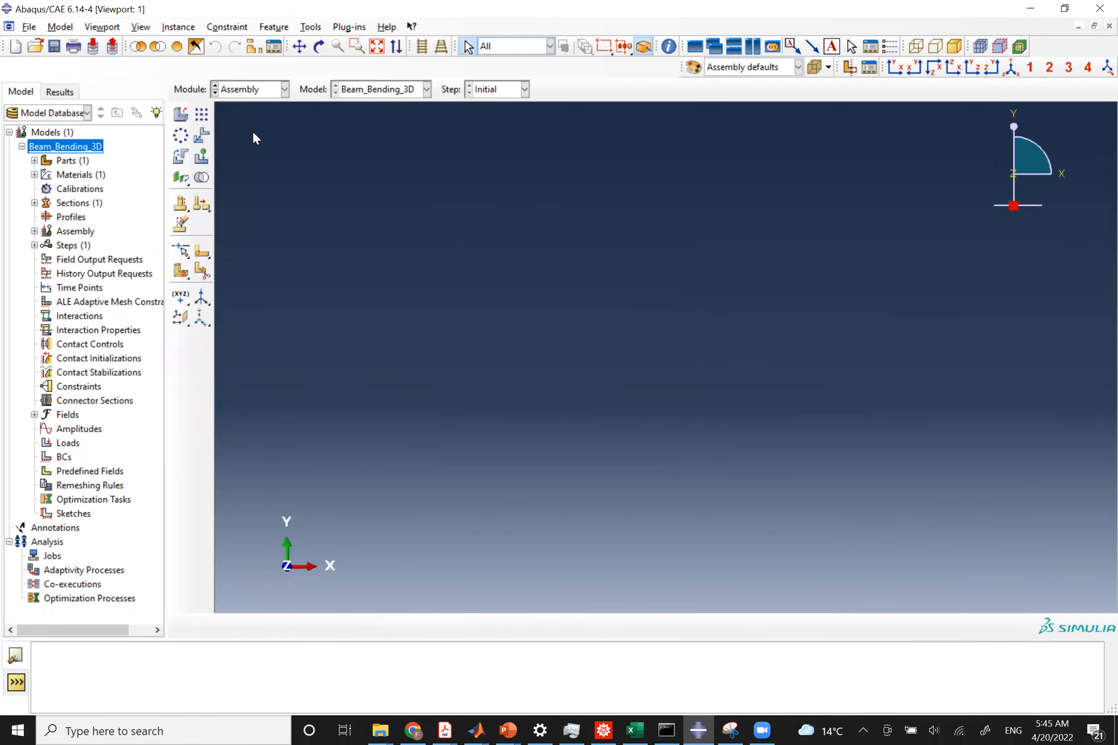
Create an independent (mesh on instance) instance of the Beam_3D part in the assembly.
{"action": "left_click", "coordinate": [181, 113]}
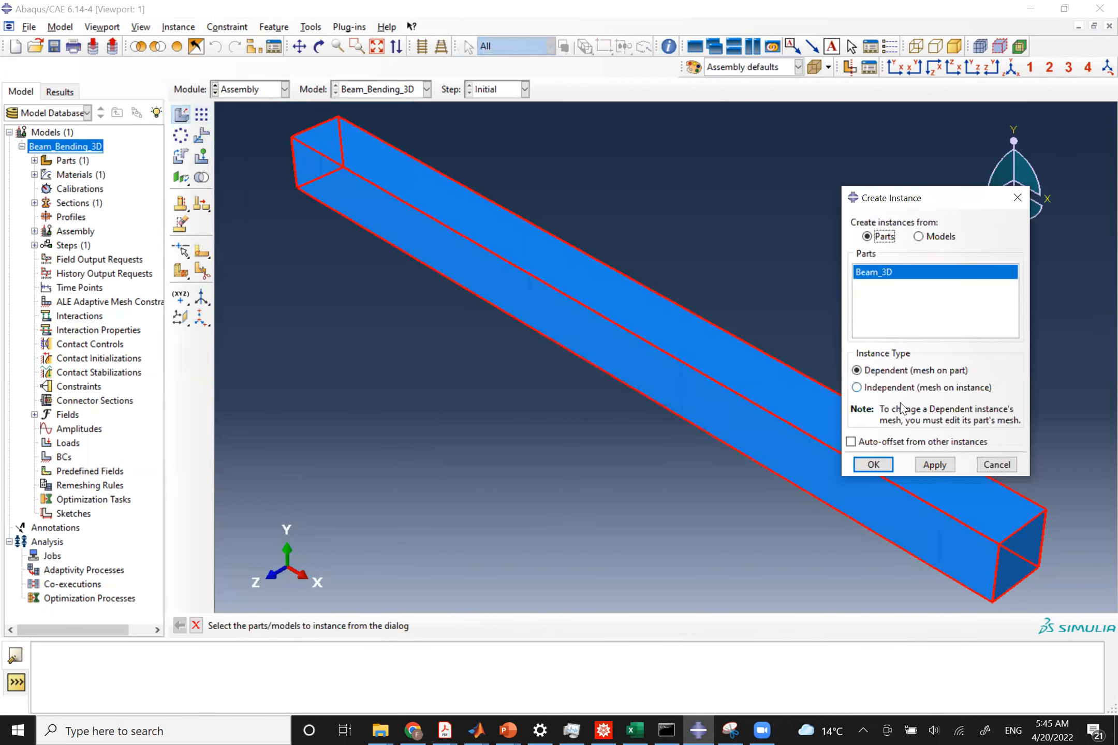
{"action": "left_click", "coordinate": [874, 388]}
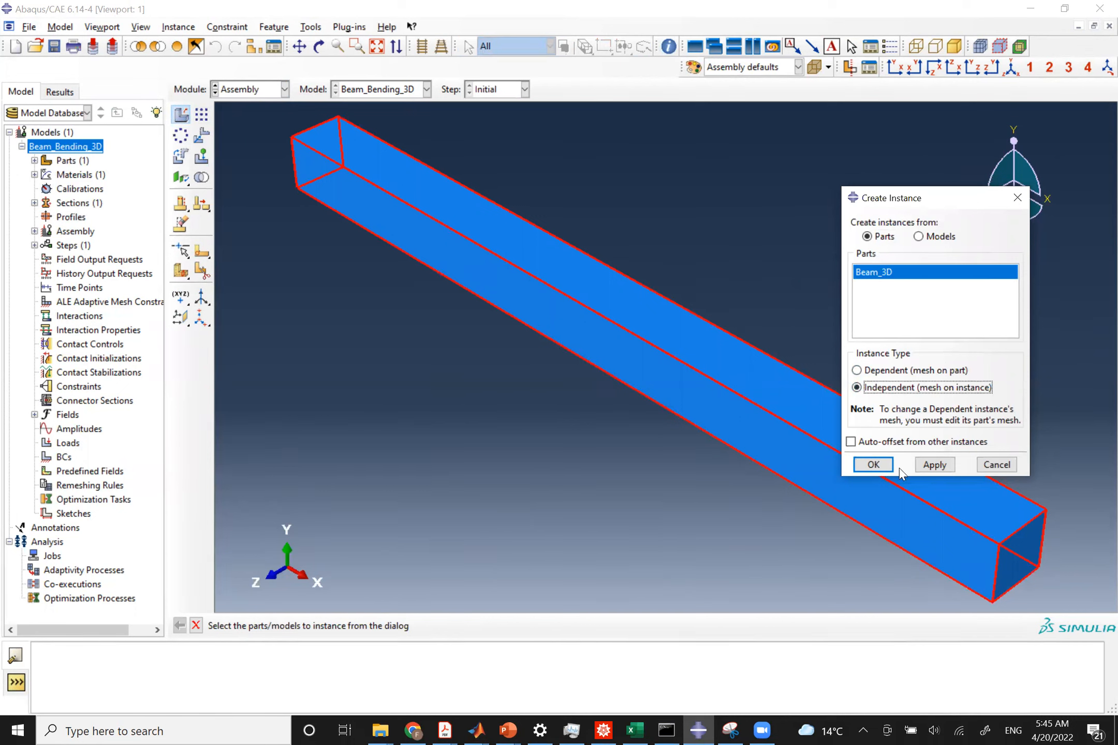
{"action": "left_click", "coordinate": [882, 467]}
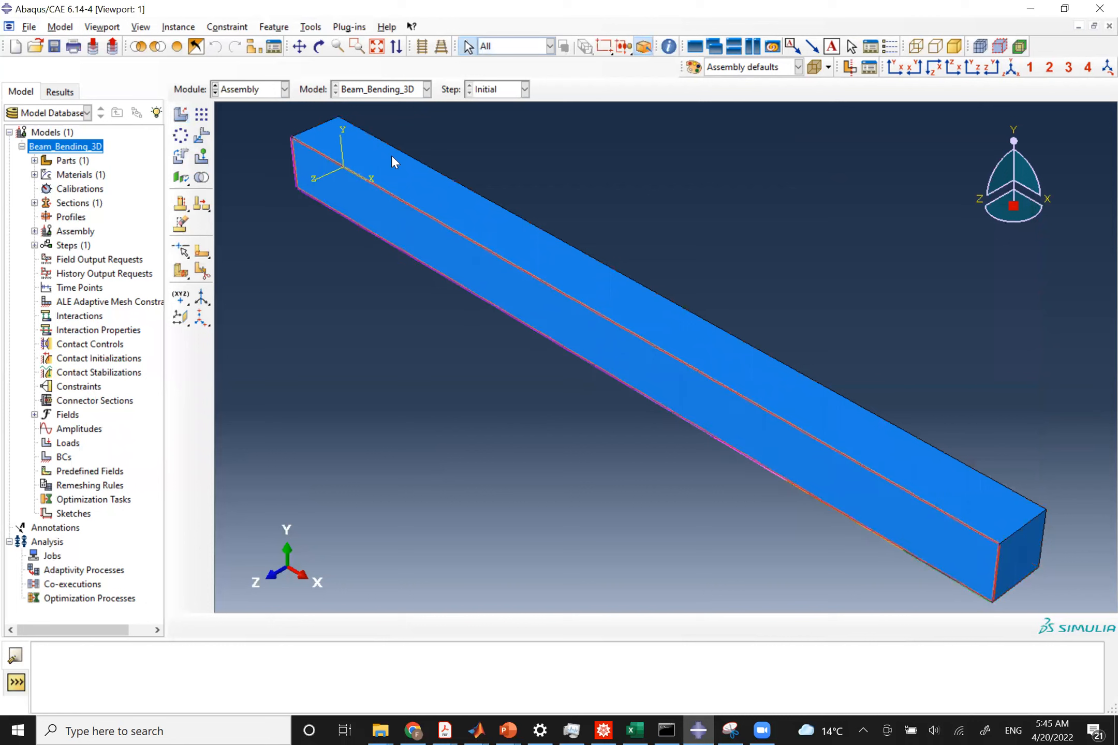
In the Step module, create a Static, General step named Load_step with initial increment 0.1 and maximum increment 0.5.
{"action": "left_click", "coordinate": [243, 91]}
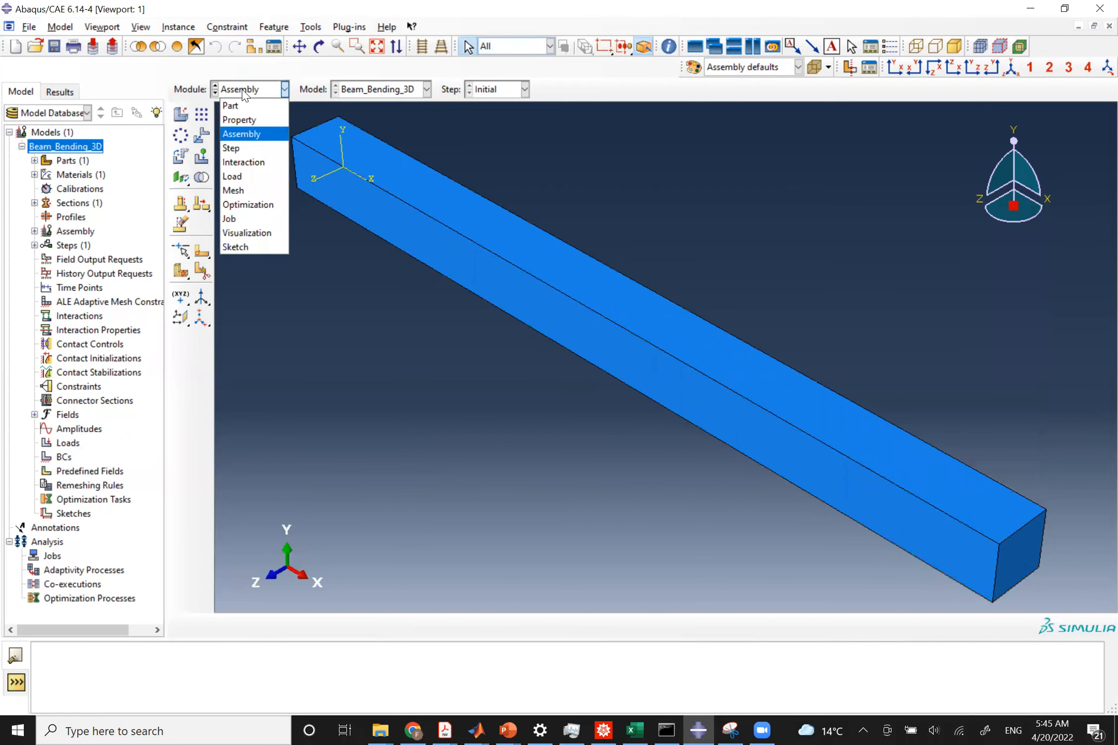
{"action": "left_click", "coordinate": [253, 149]}
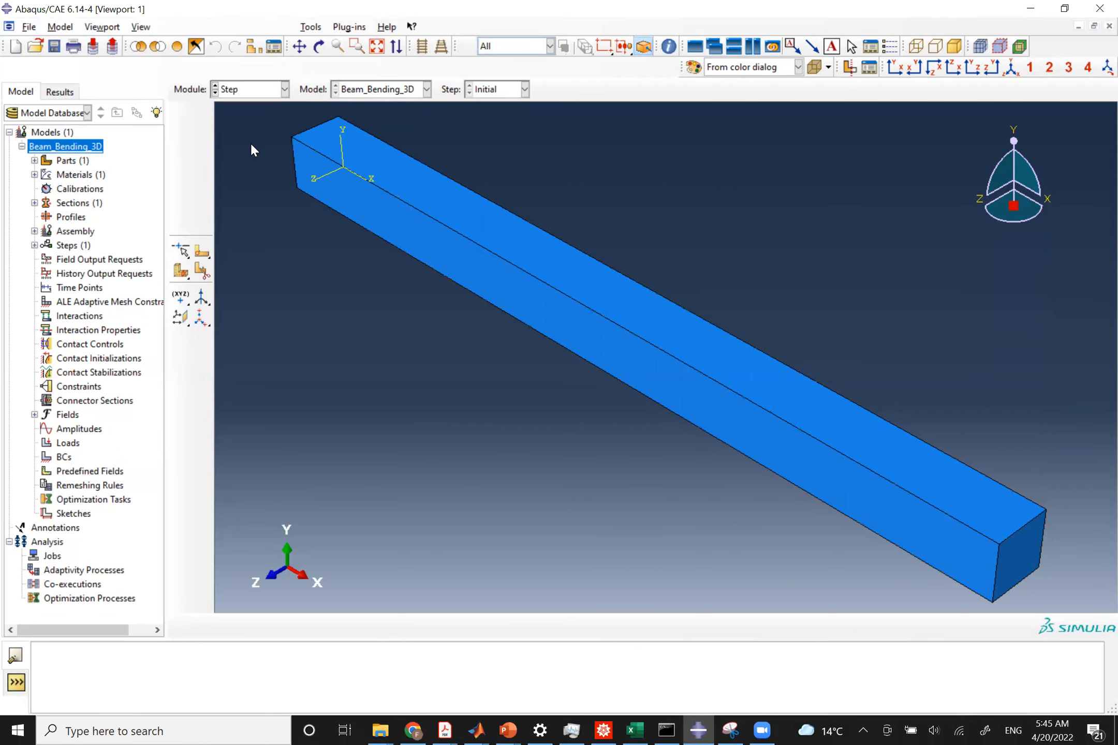
{"action": "left_click", "coordinate": [181, 114]}
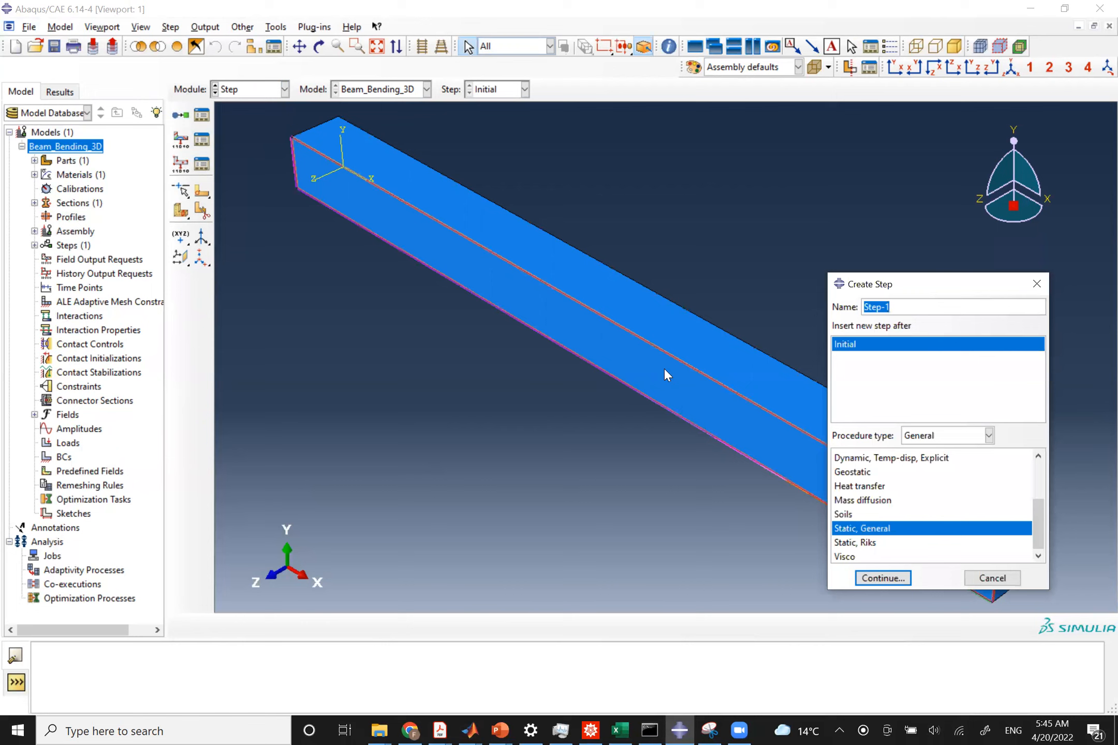
{"action": "type", "text": "Load_step"}
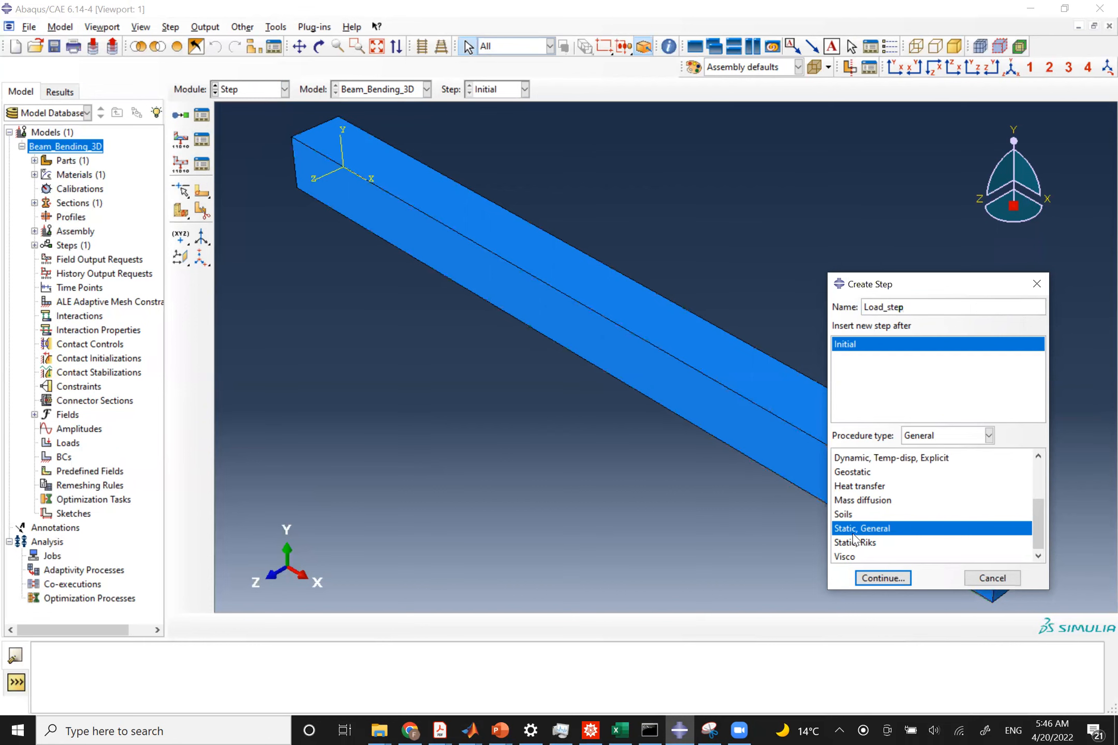
{"action": "left_click", "coordinate": [879, 577]}
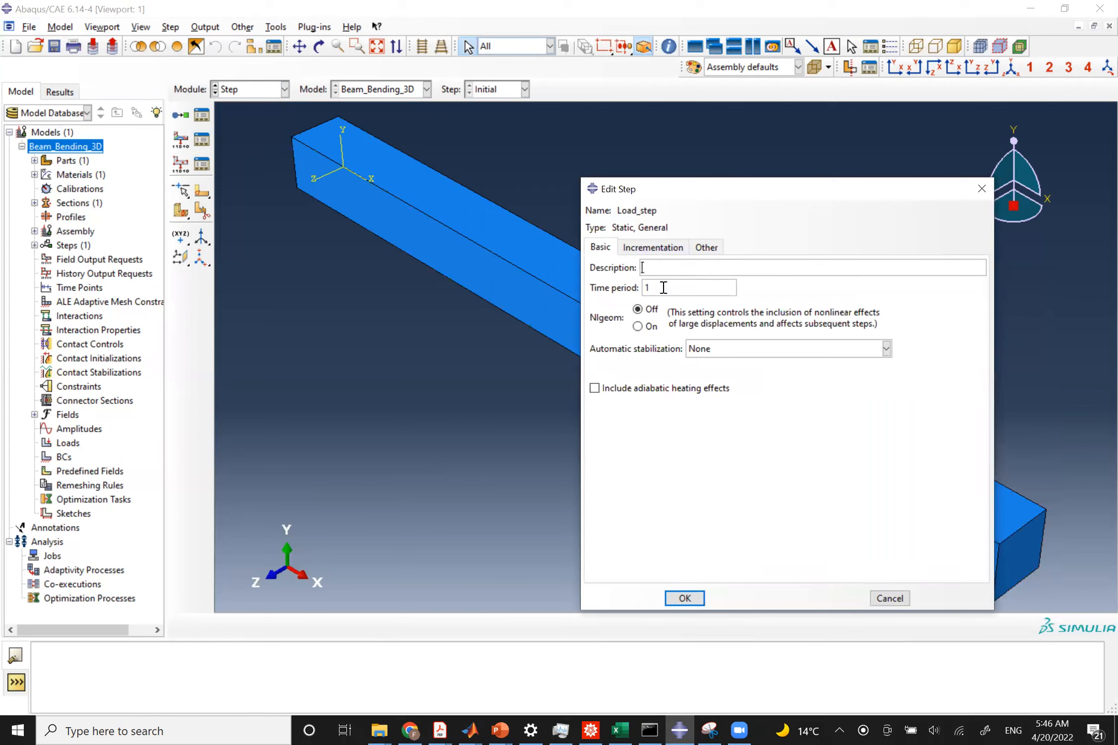
{"action": "left_click", "coordinate": [653, 249]}
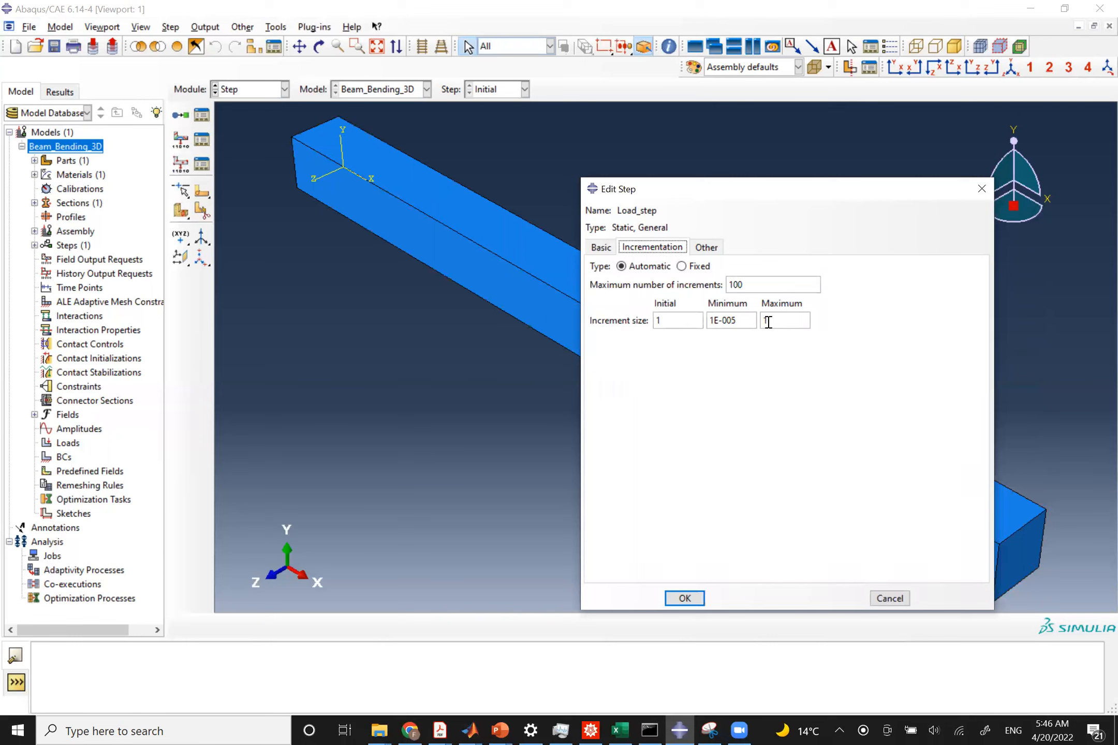
{"action": "double_click", "coordinate": [675, 320]}
{"action": "type", "text": "0.1"}
{"action": "double_click", "coordinate": [770, 317]}
{"action": "type", "text": "0.5"}
{"action": "left_click", "coordinate": [685, 599]}
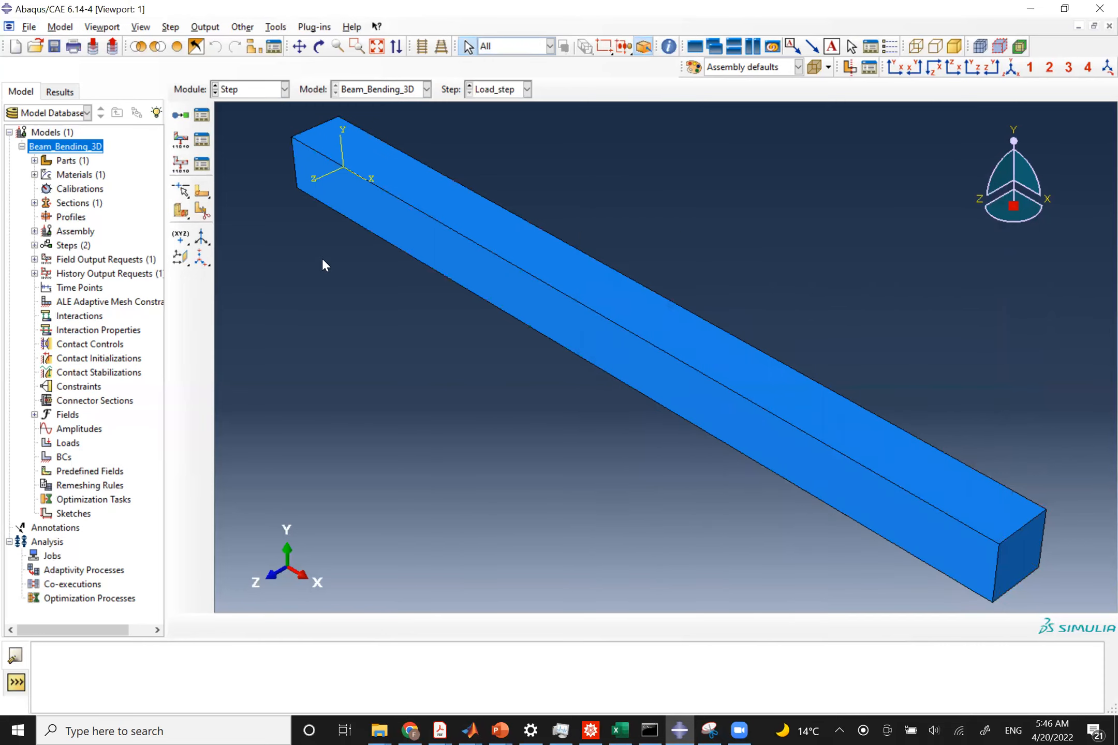
In the Load module, create a Symmetry/Antisymmetry/Encastre boundary condition named Fixed_BC in Load_step, checking the problem statement.
{"action": "left_click", "coordinate": [248, 93]}
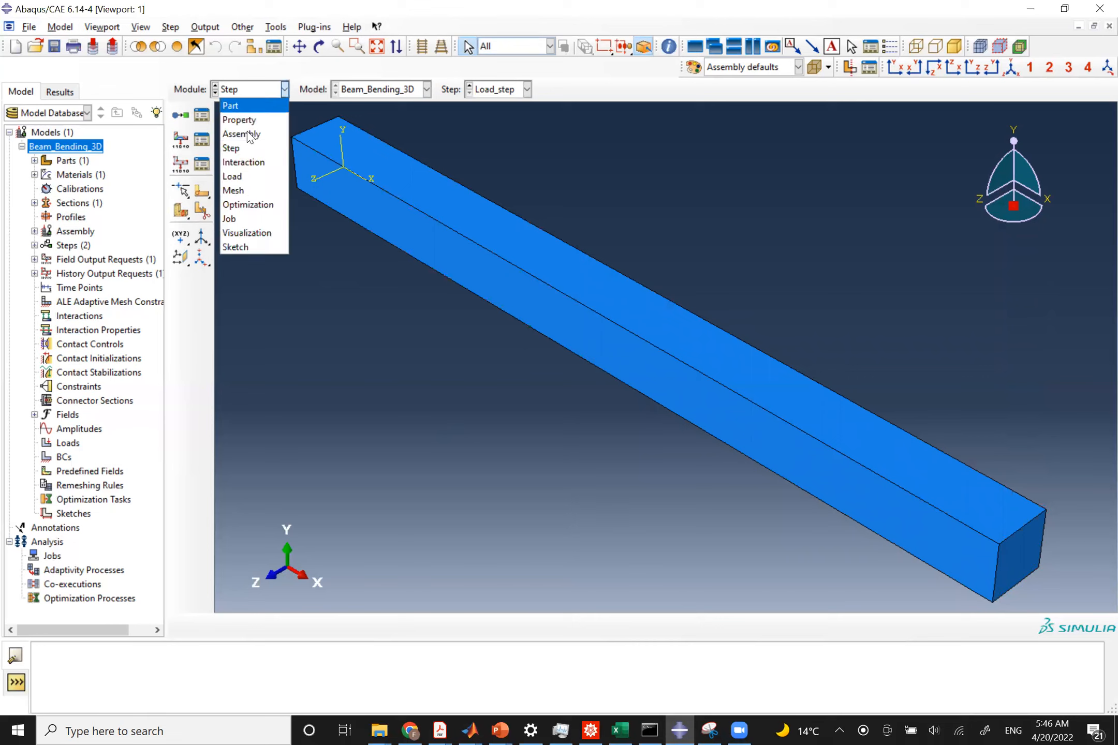
{"action": "left_click", "coordinate": [244, 176]}
{"action": "left_click", "coordinate": [176, 141]}
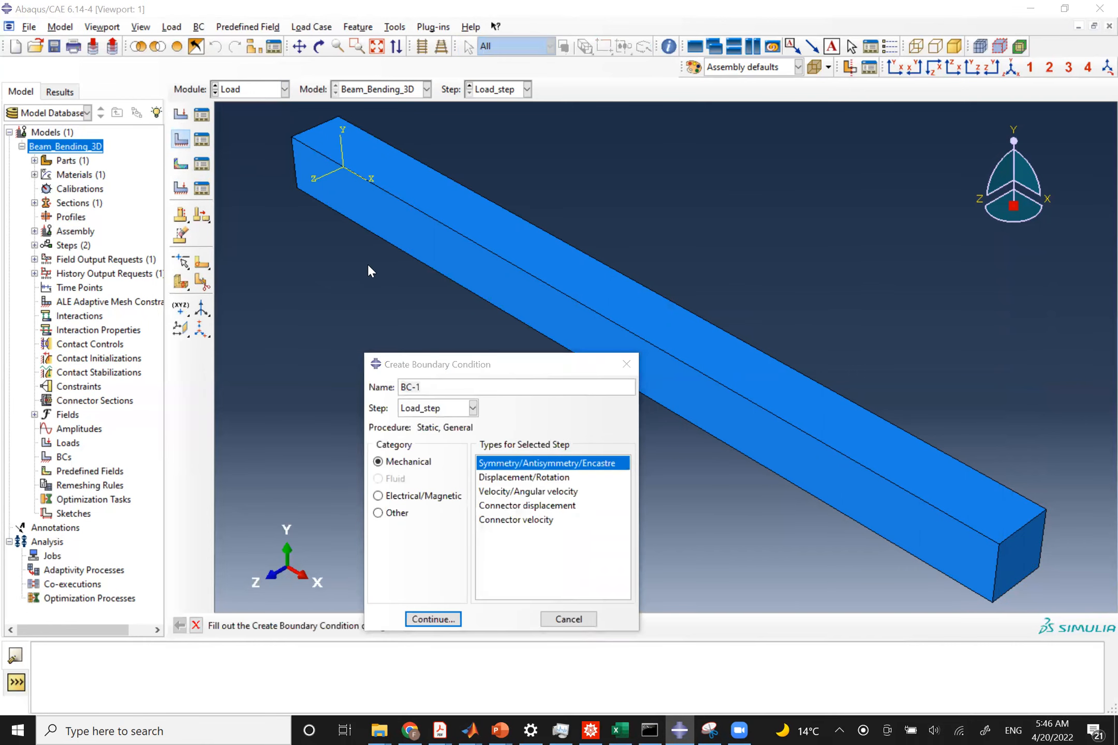
{"action": "key", "text": "alt+Tab"}
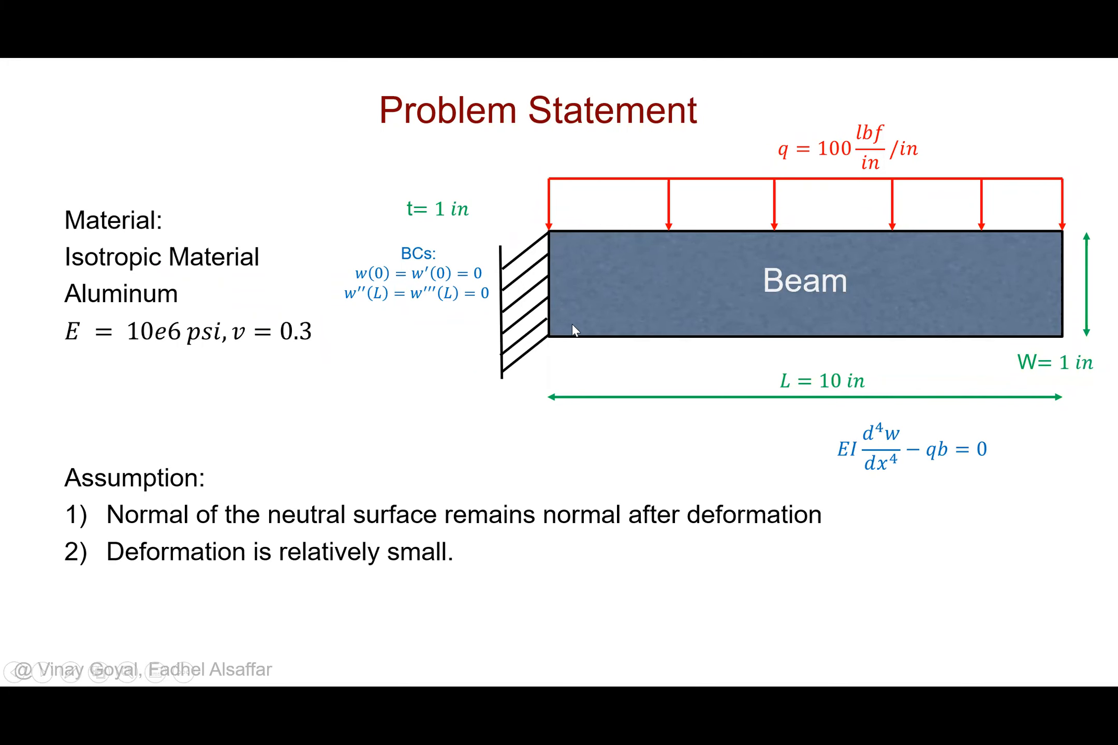
{"action": "key", "text": "alt+Tab"}
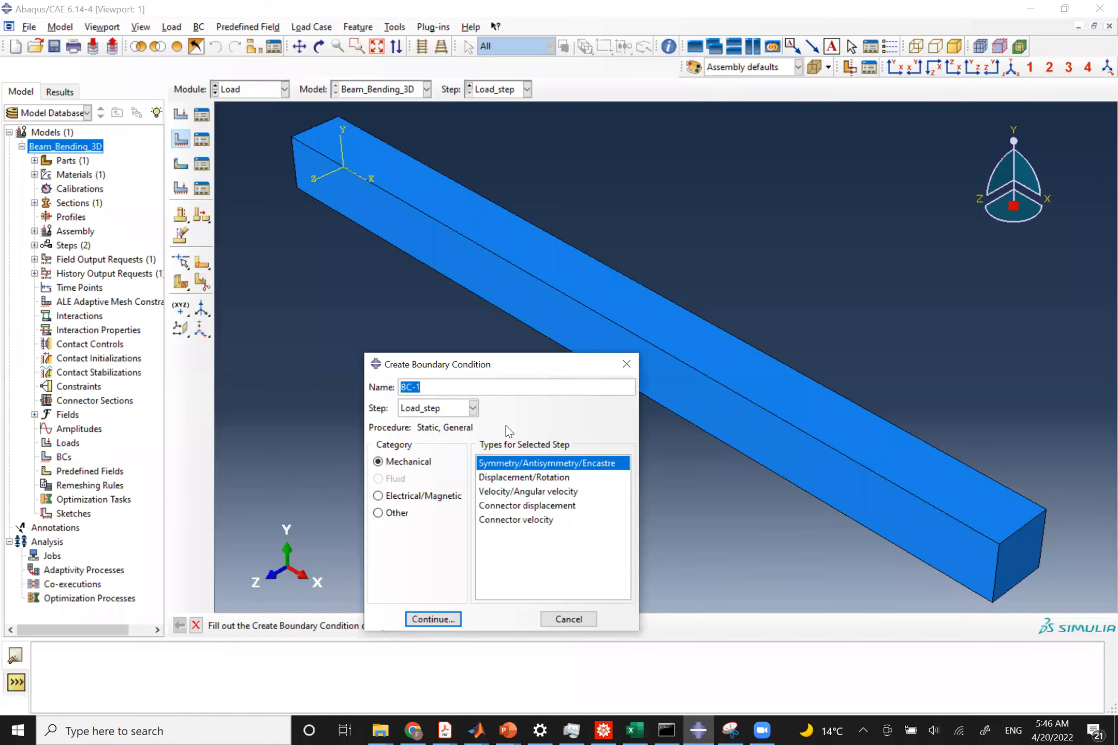
{"action": "type", "text": "Fixing"}
{"action": "key", "text": "BackSpace"}
{"action": "key", "text": "BackSpace"}
{"action": "key", "text": "BackSpace"}
{"action": "type", "text": "ed_BC"}
{"action": "left_click", "coordinate": [431, 620]}
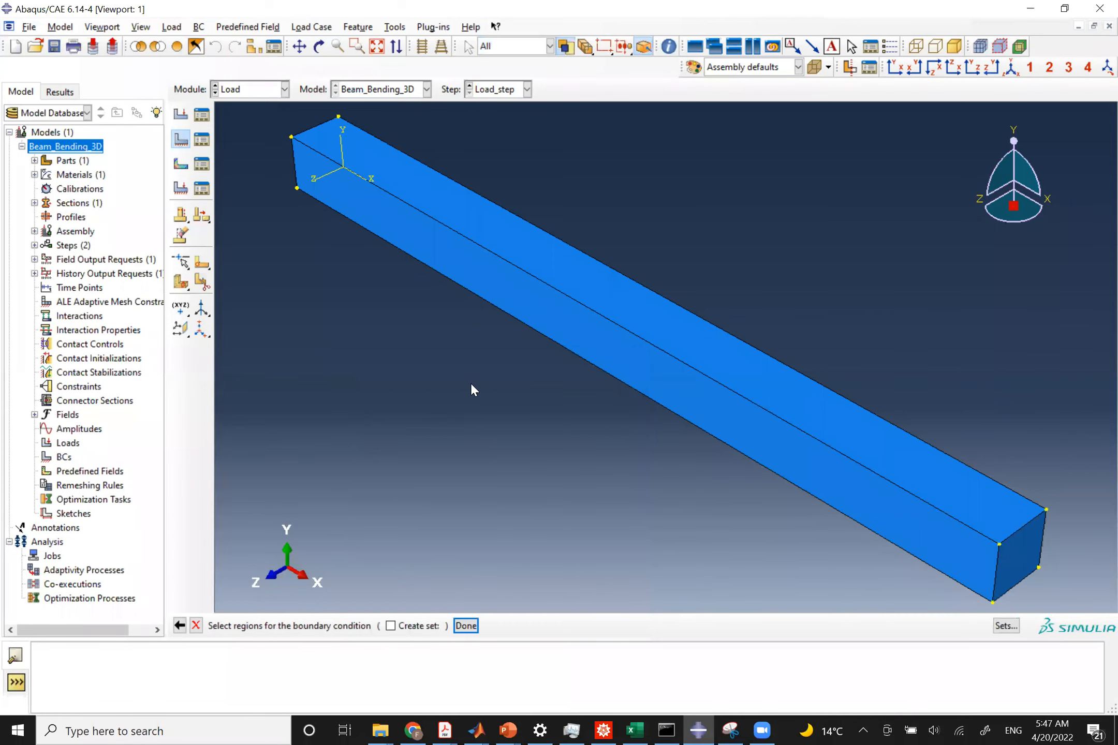
Select the beam's end face at the origin as the region and set the boundary condition to ENCASTRE.
{"action": "left_click", "coordinate": [319, 46]}
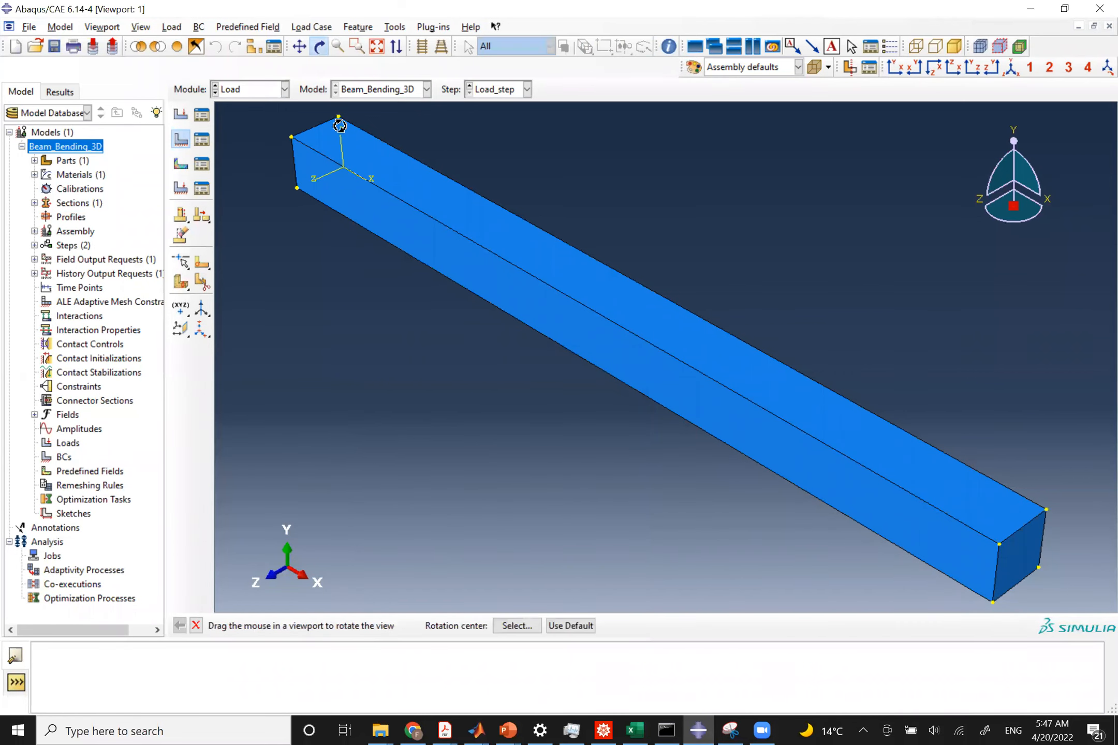
{"action": "left_click_drag", "start_coordinate": [340, 159], "coordinate": [670, 376]}
{"action": "left_click", "coordinate": [196, 626]}
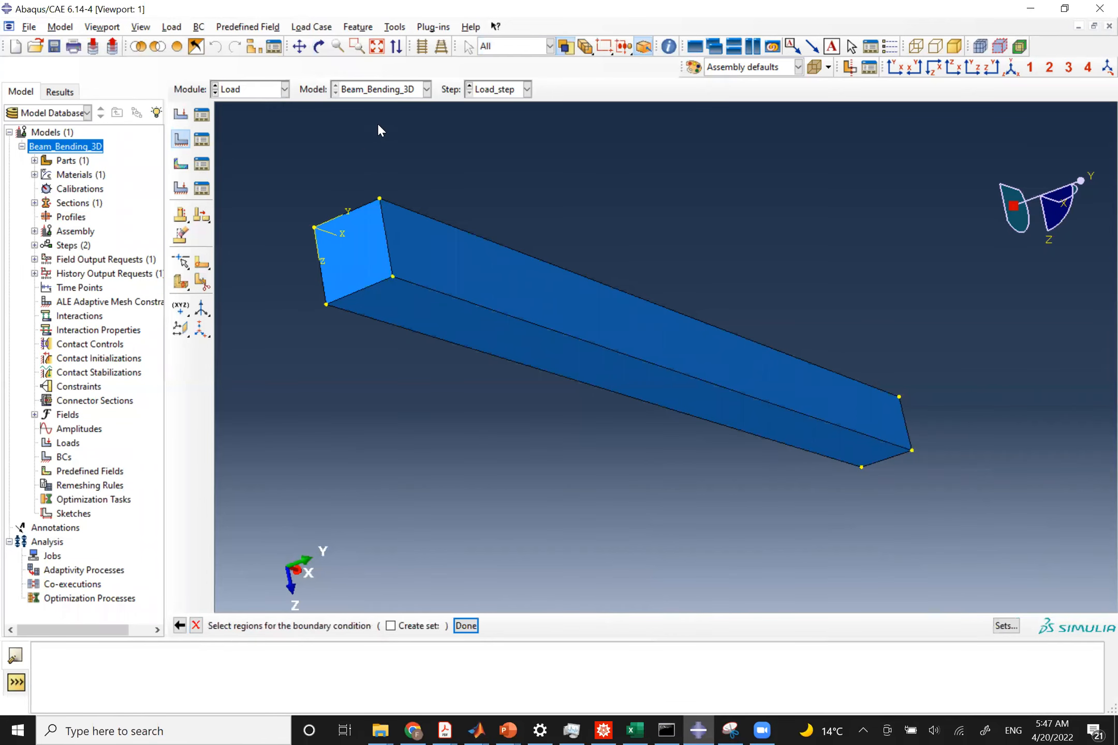
{"action": "left_click", "coordinate": [493, 45]}
{"action": "left_click", "coordinate": [497, 106]}
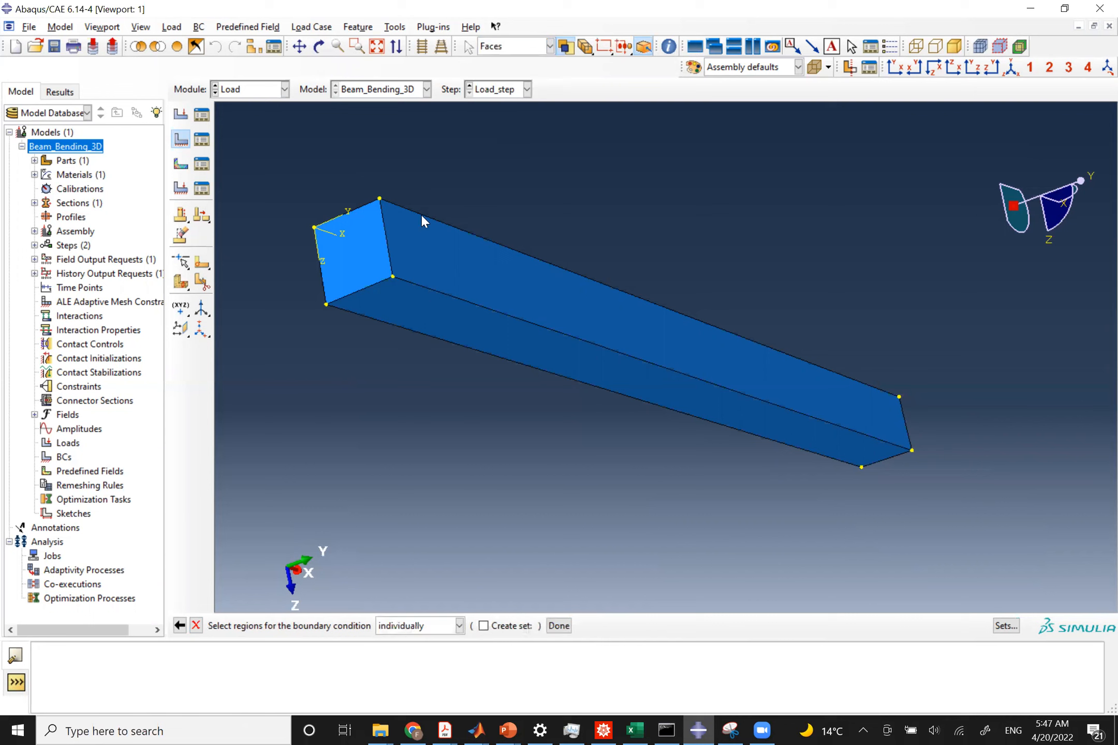
{"action": "left_click", "coordinate": [354, 245]}
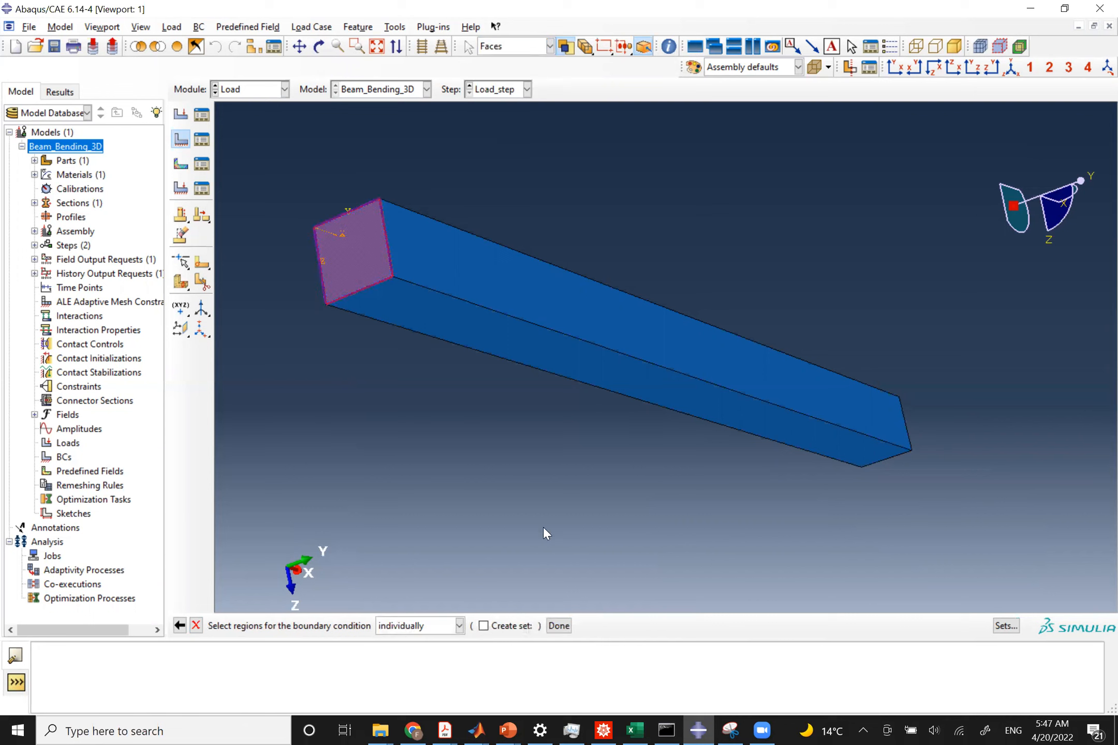
{"action": "left_click", "coordinate": [560, 625]}
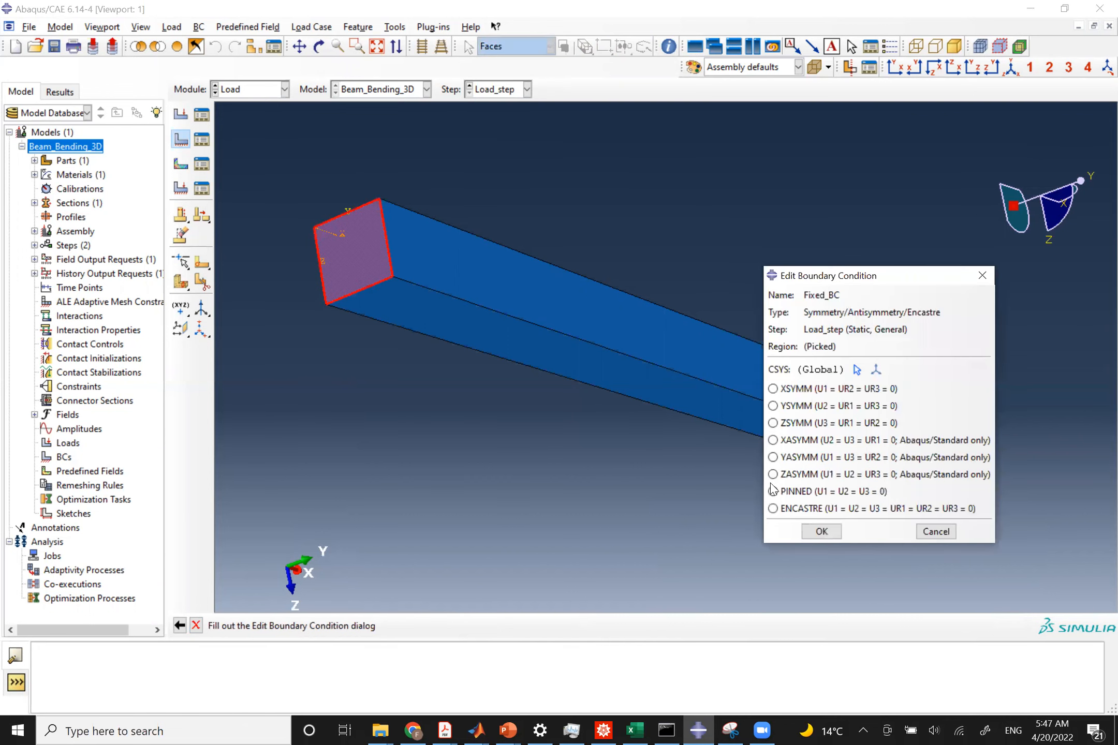
{"action": "left_click", "coordinate": [773, 509]}
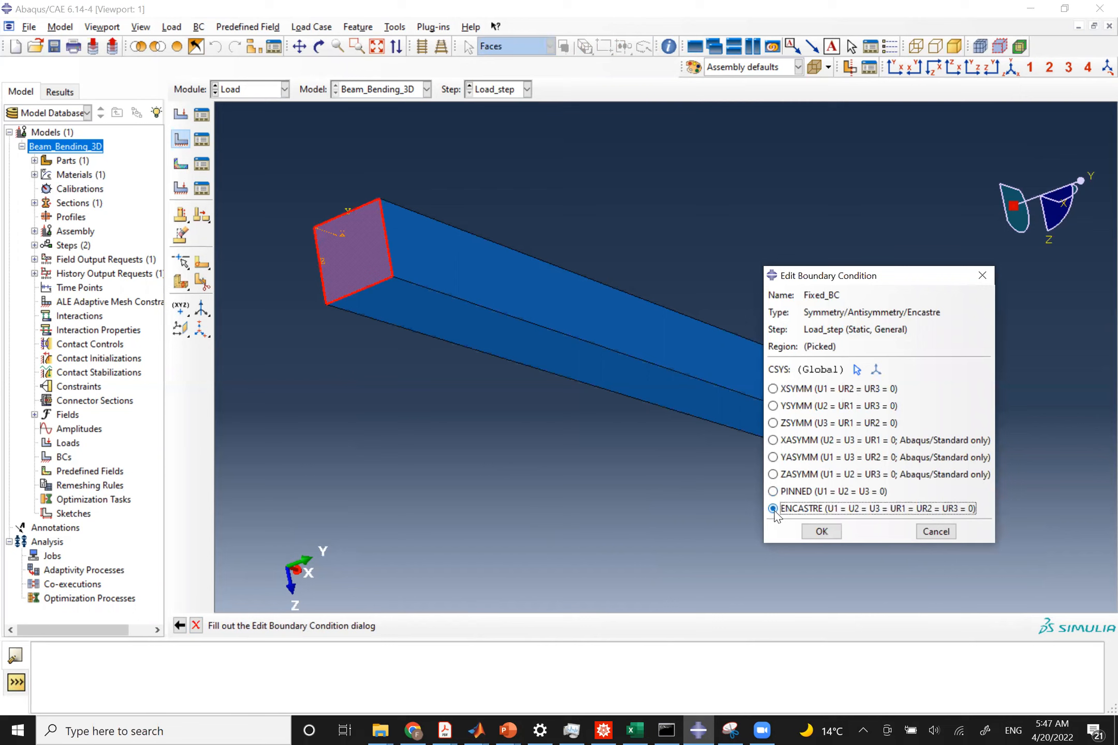
{"action": "left_click", "coordinate": [823, 532]}
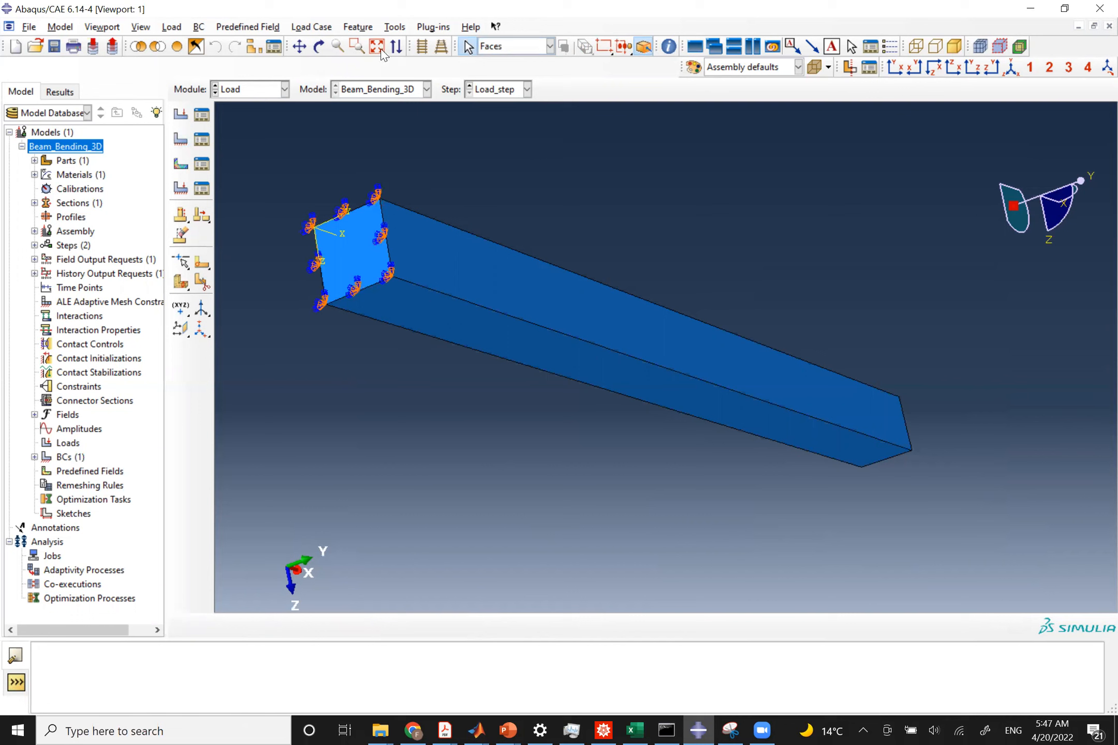
Open the section sketch of the Beam_3D part's Solid extrude-1 feature for editing.
{"action": "left_click", "coordinate": [374, 49]}
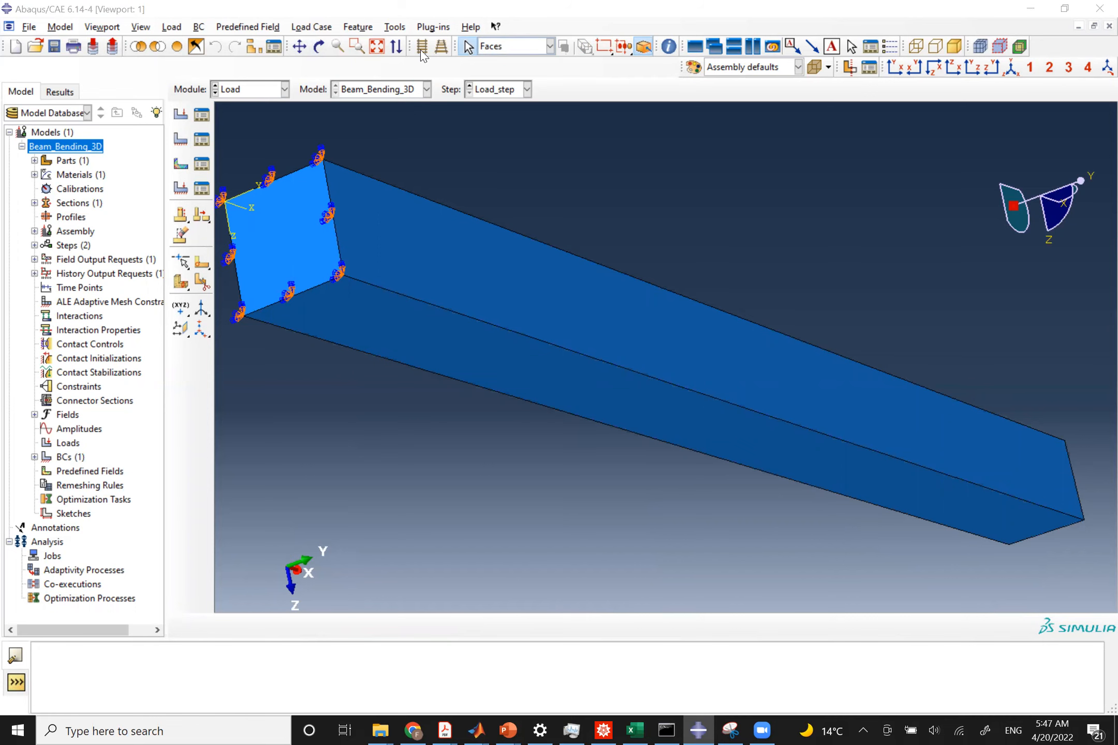
{"action": "left_click", "coordinate": [895, 67]}
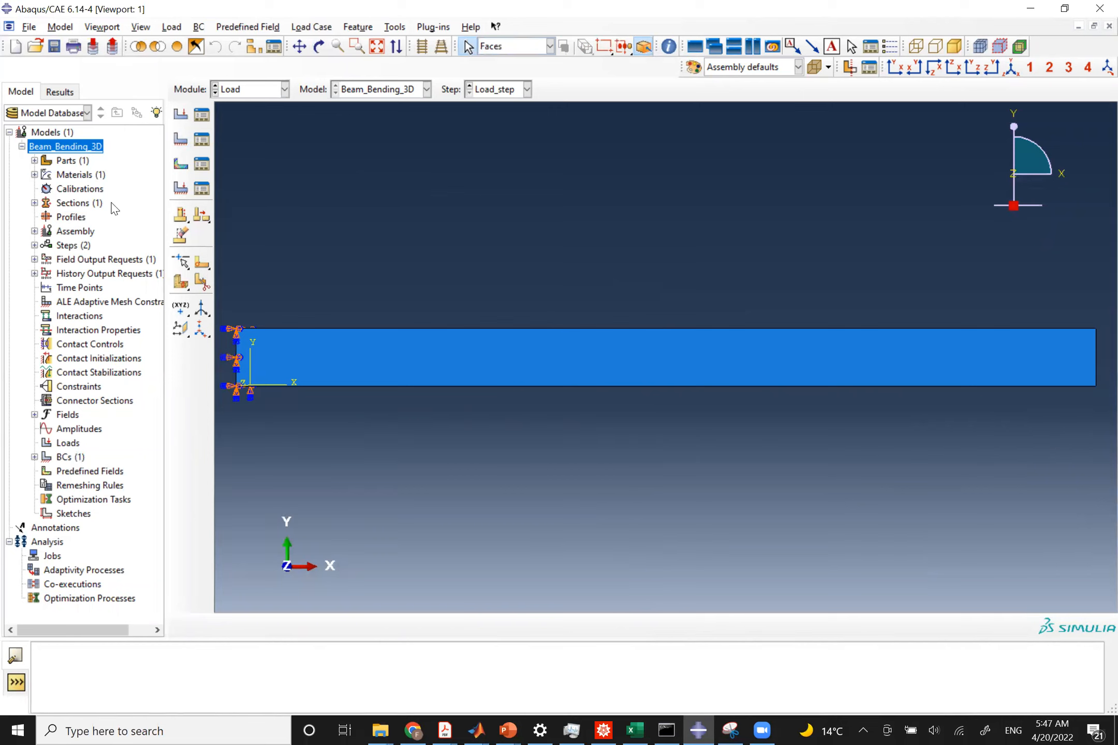
{"action": "left_click", "coordinate": [35, 161]}
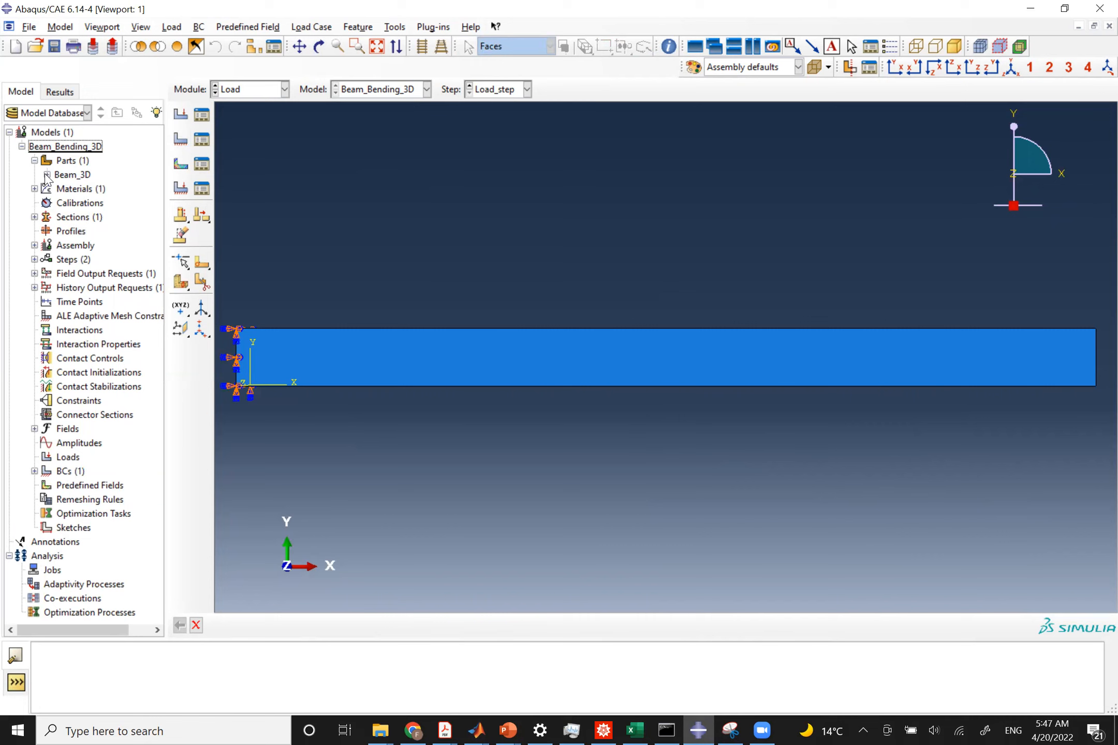
{"action": "left_click", "coordinate": [47, 175]}
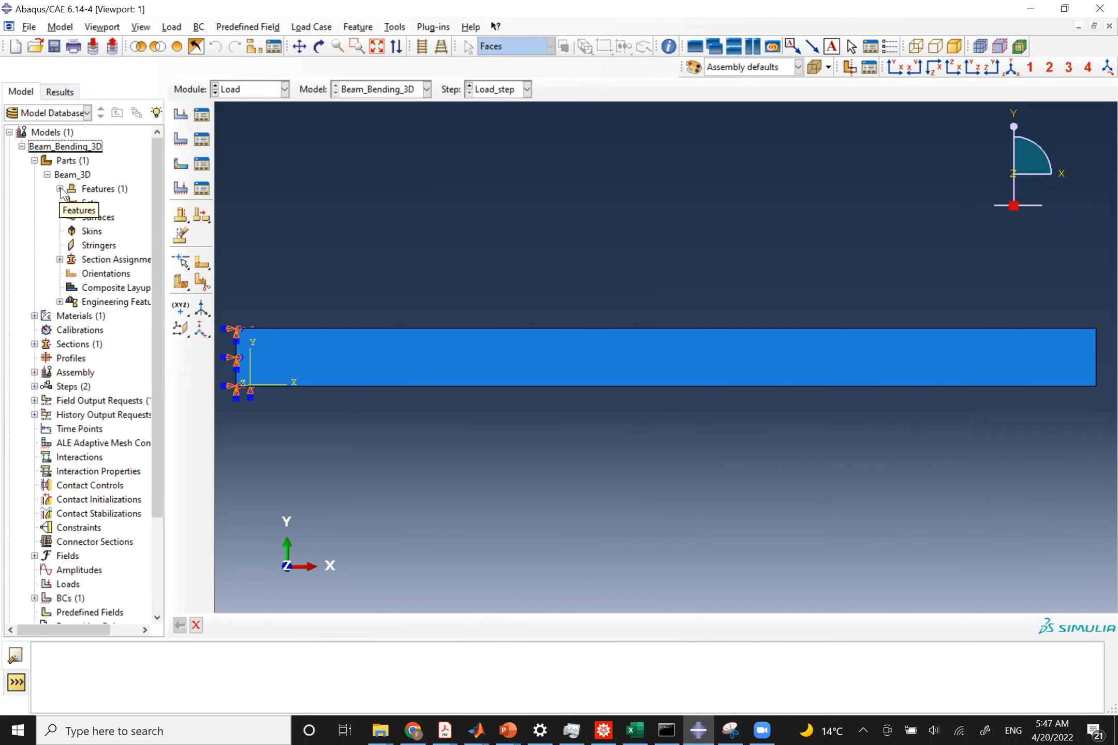
{"action": "left_click", "coordinate": [60, 189]}
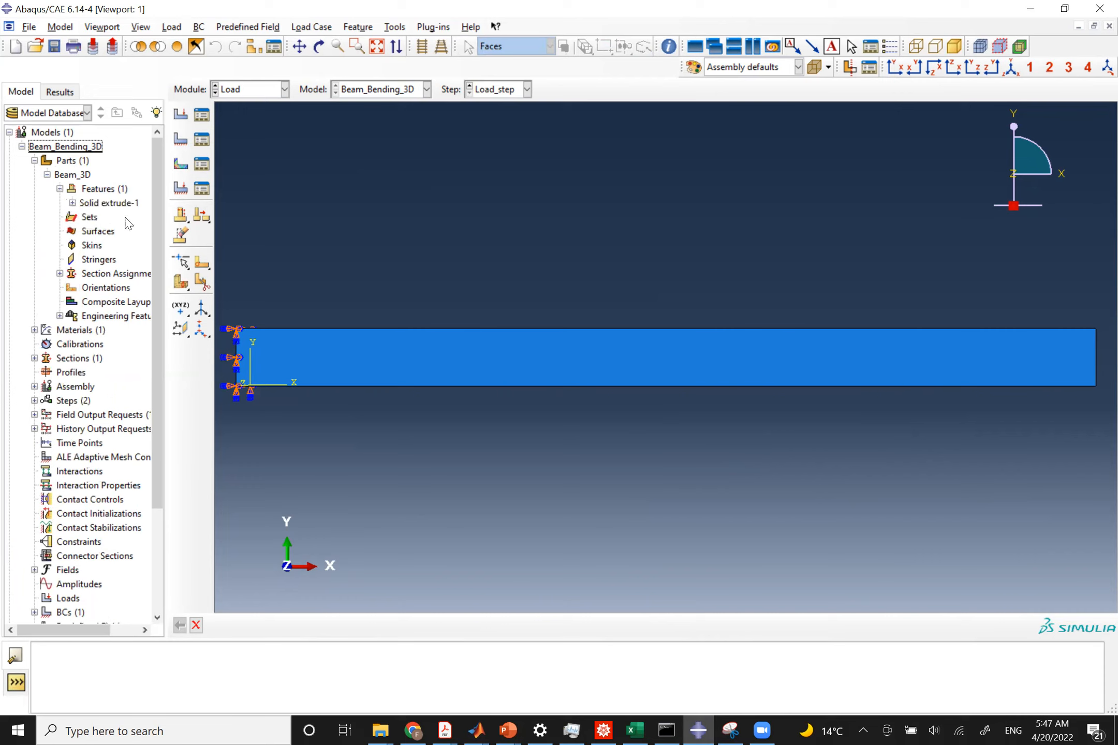
{"action": "left_click", "coordinate": [73, 203]}
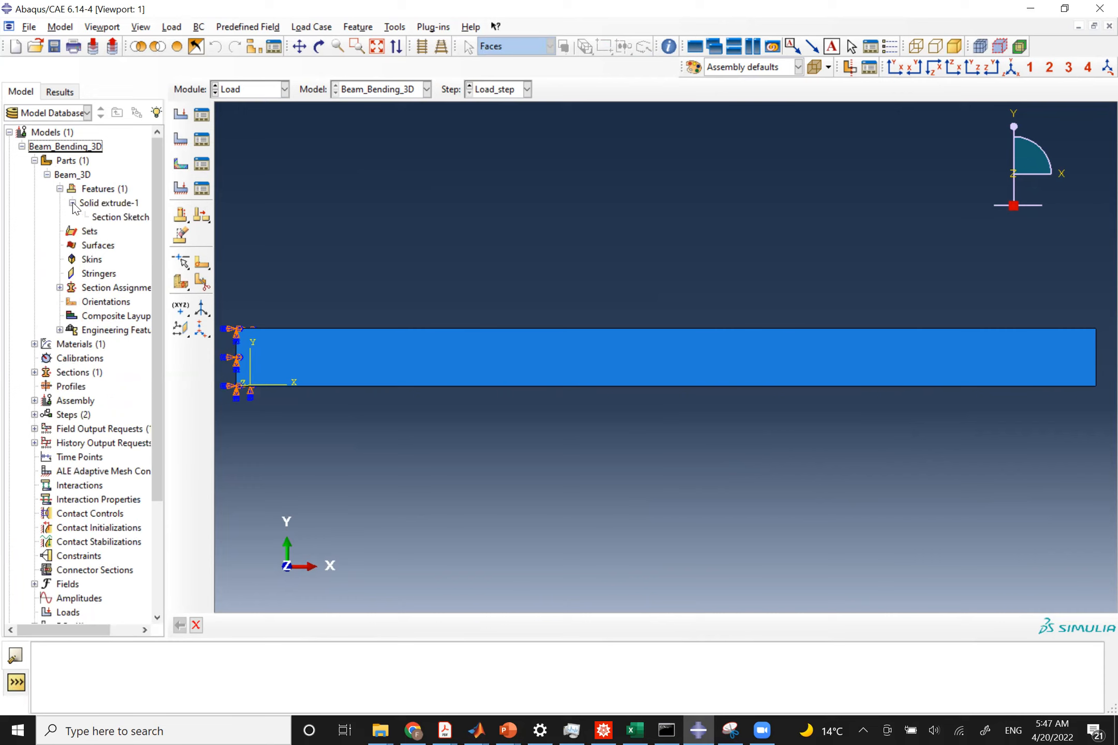
{"action": "double_click", "coordinate": [112, 219]}
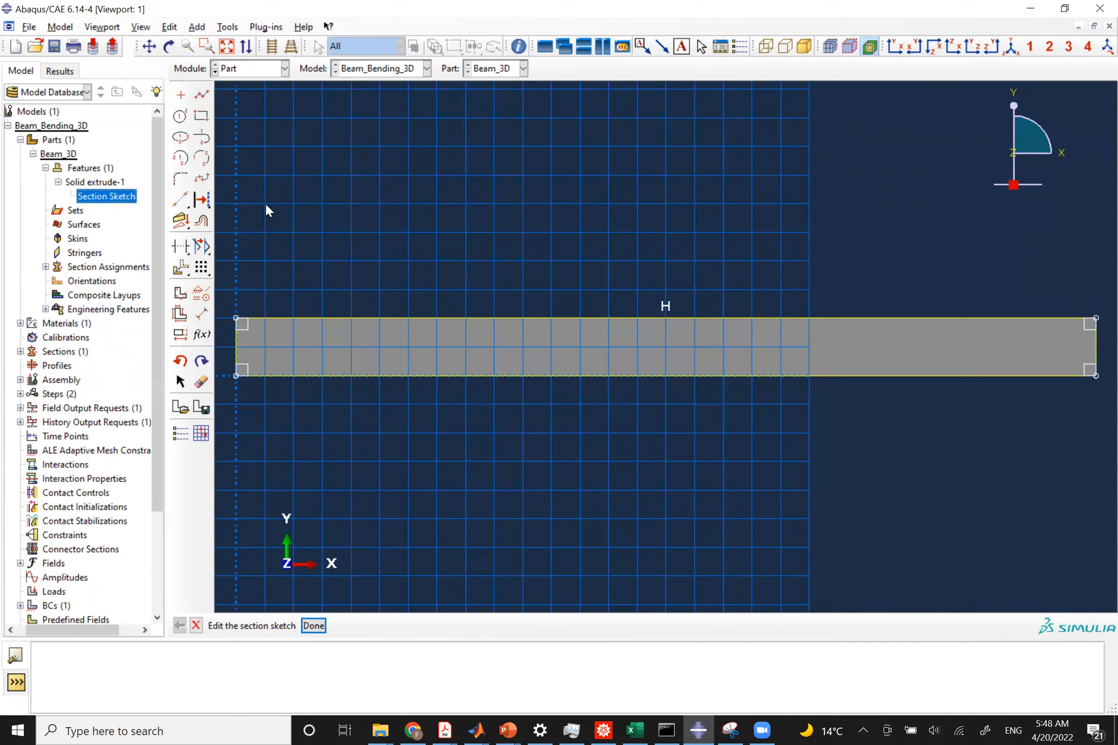
Set the sketch's horizontal length dimension to 10, then finish the sketch edit and dismiss the warning.
{"action": "left_click", "coordinate": [201, 314]}
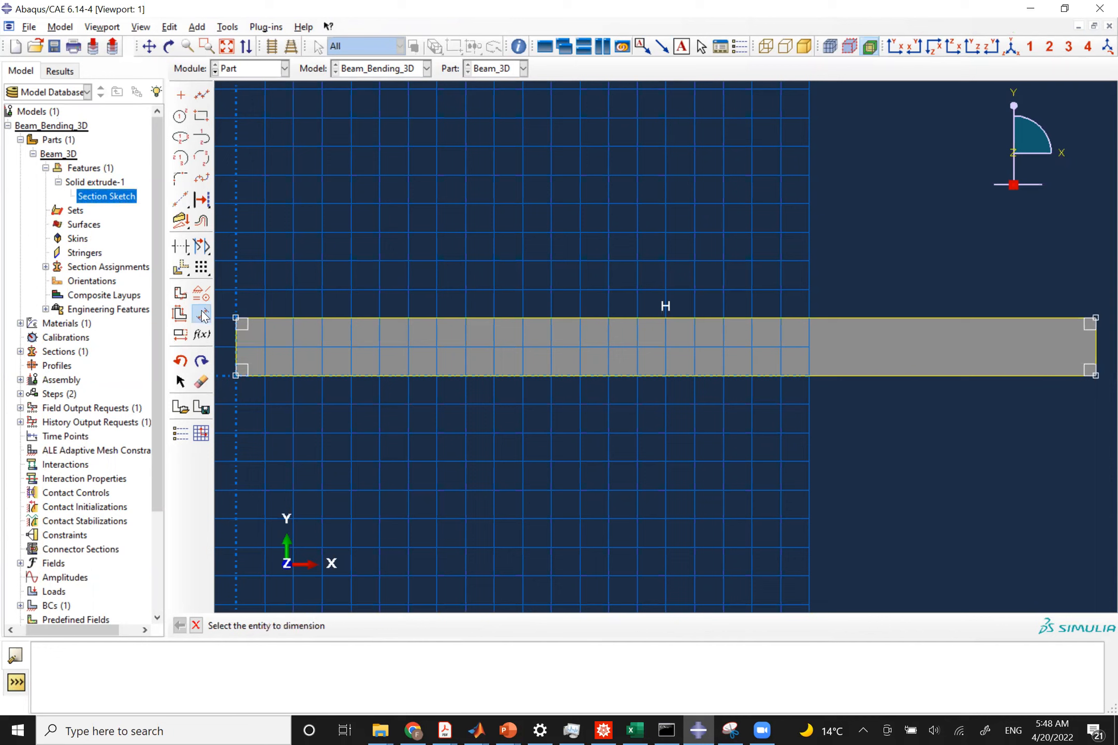
{"action": "left_click", "coordinate": [525, 376]}
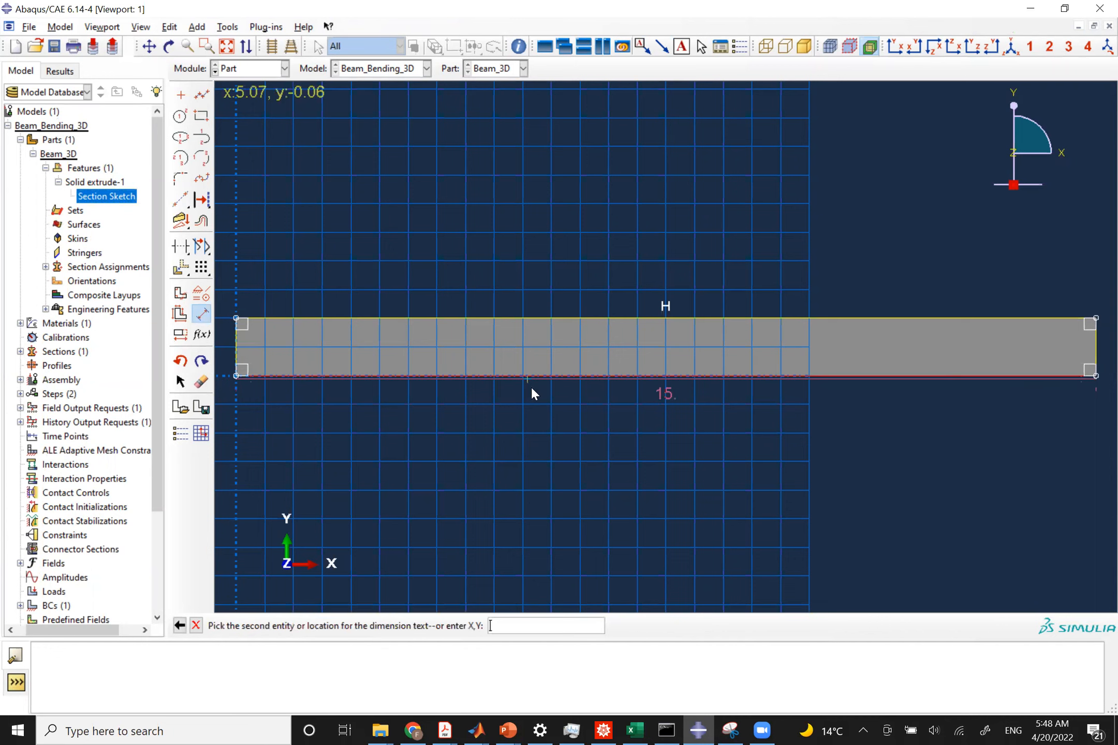
{"action": "left_click", "coordinate": [594, 441]}
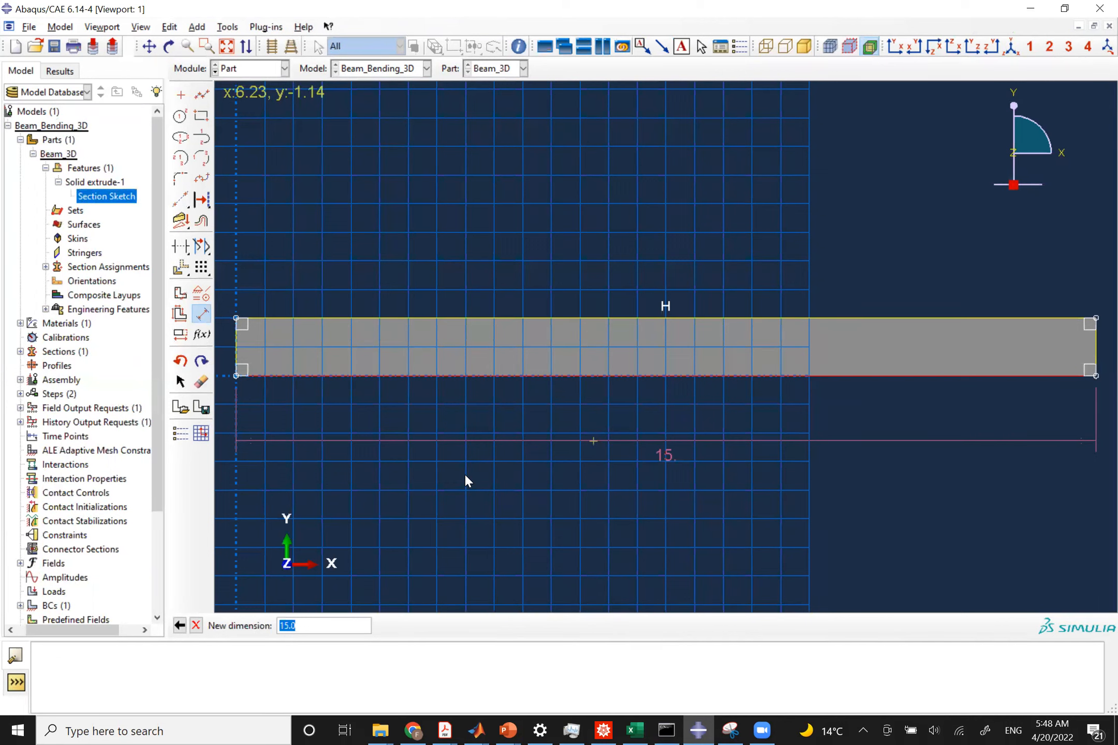
{"action": "type", "text": "10"}
{"action": "key", "text": "Return"}
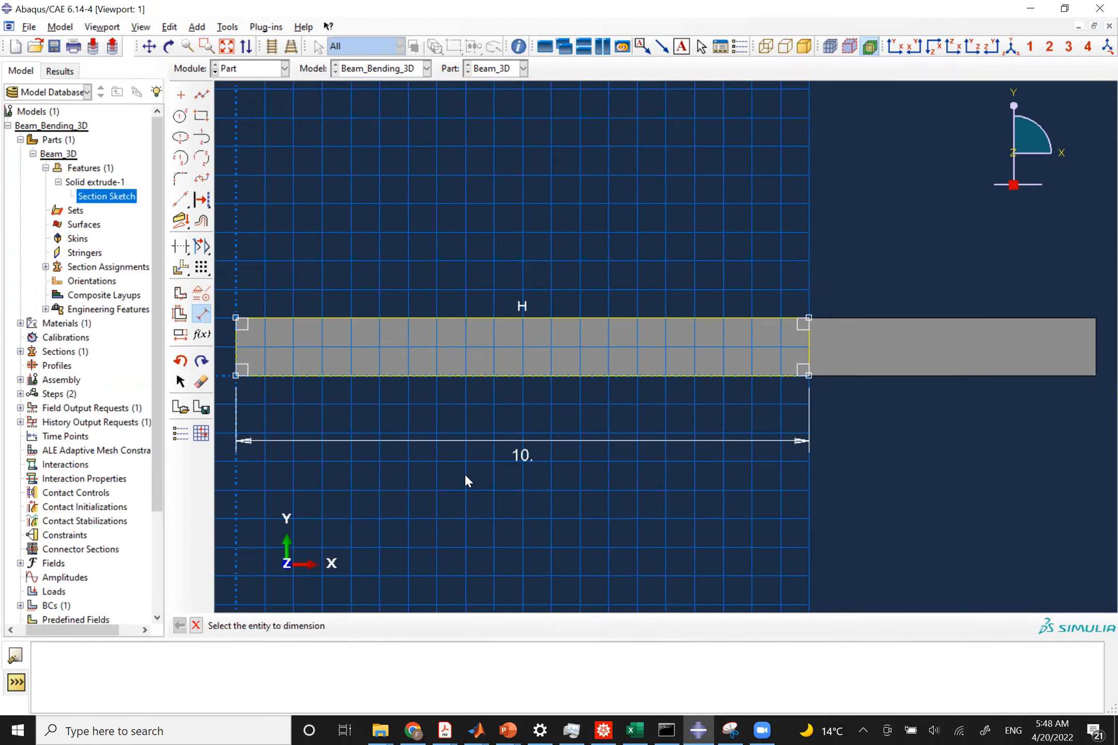
{"action": "left_click", "coordinate": [196, 626]}
{"action": "left_click", "coordinate": [320, 628]}
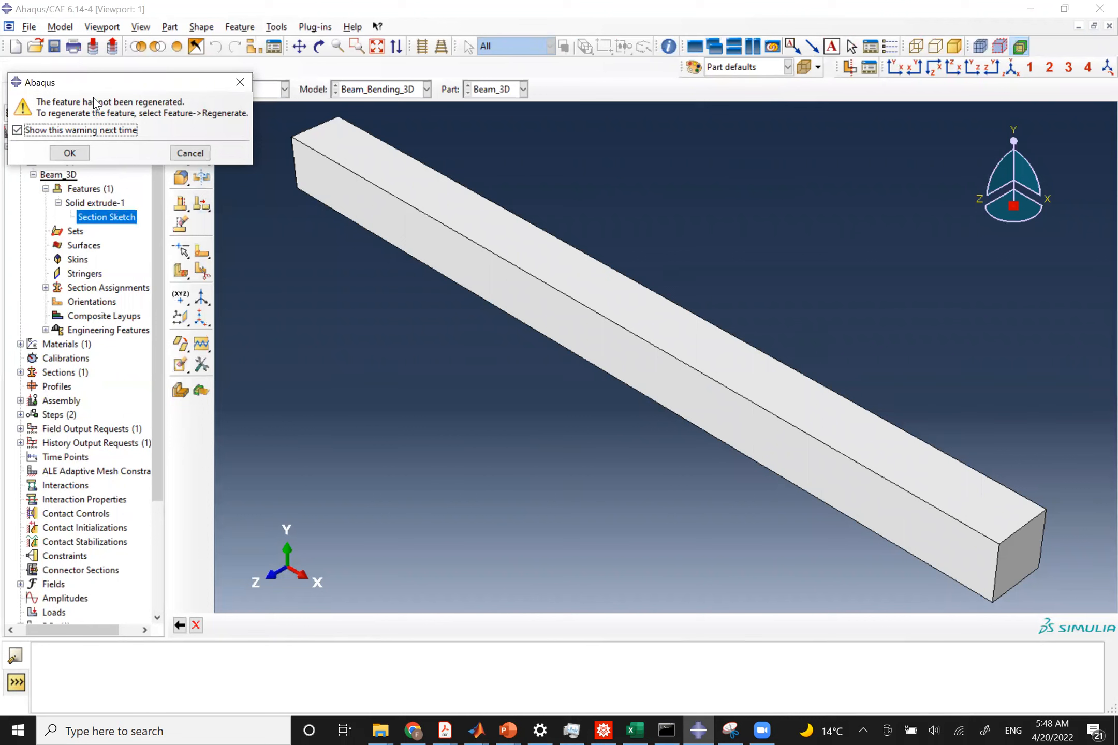
{"action": "left_click", "coordinate": [77, 151]}
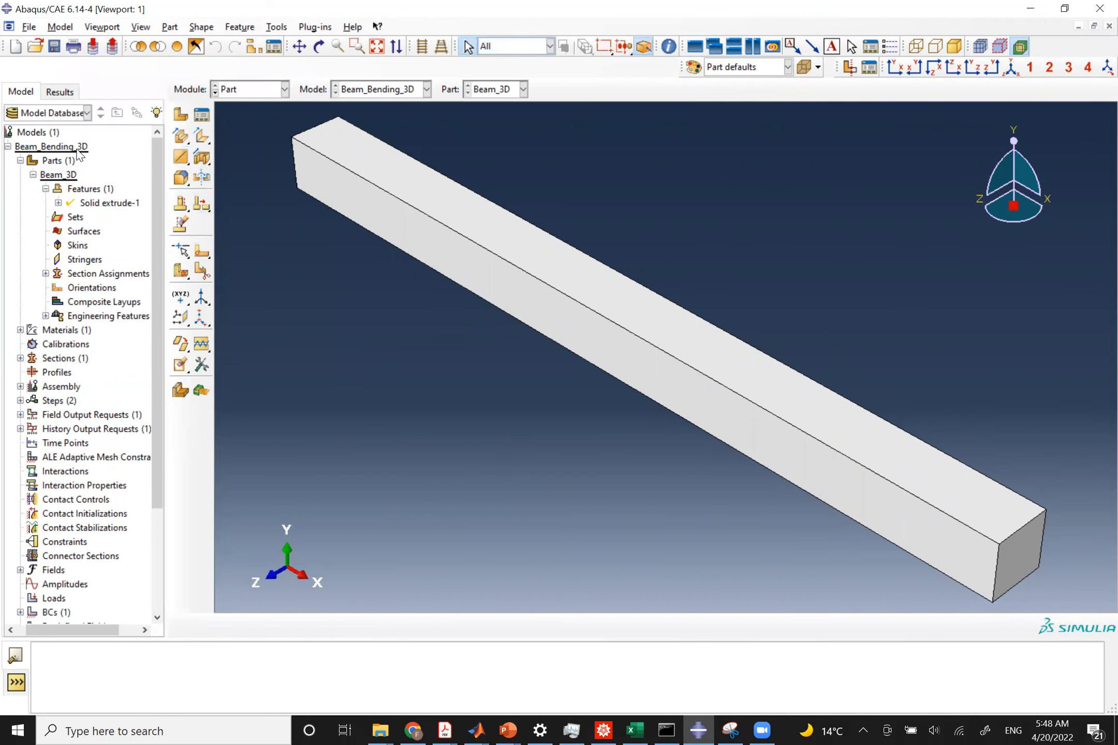
{"action": "right_click", "coordinate": [138, 203]}
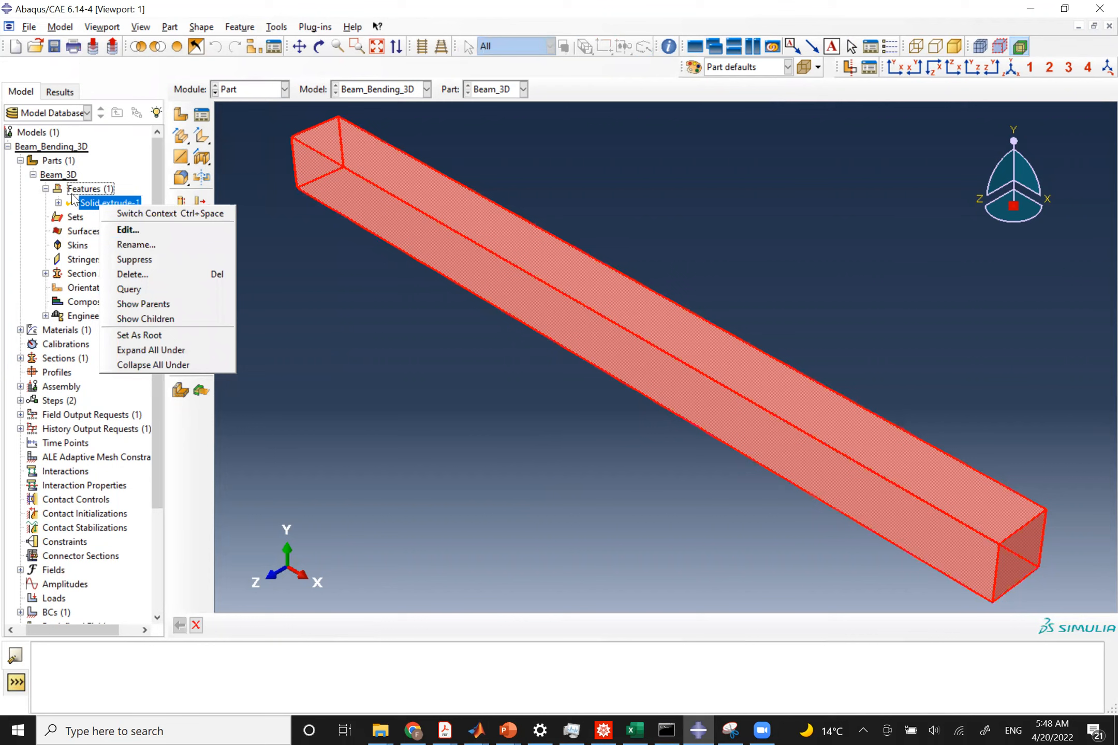
{"action": "left_click", "coordinate": [72, 190]}
{"action": "right_click", "coordinate": [58, 176]}
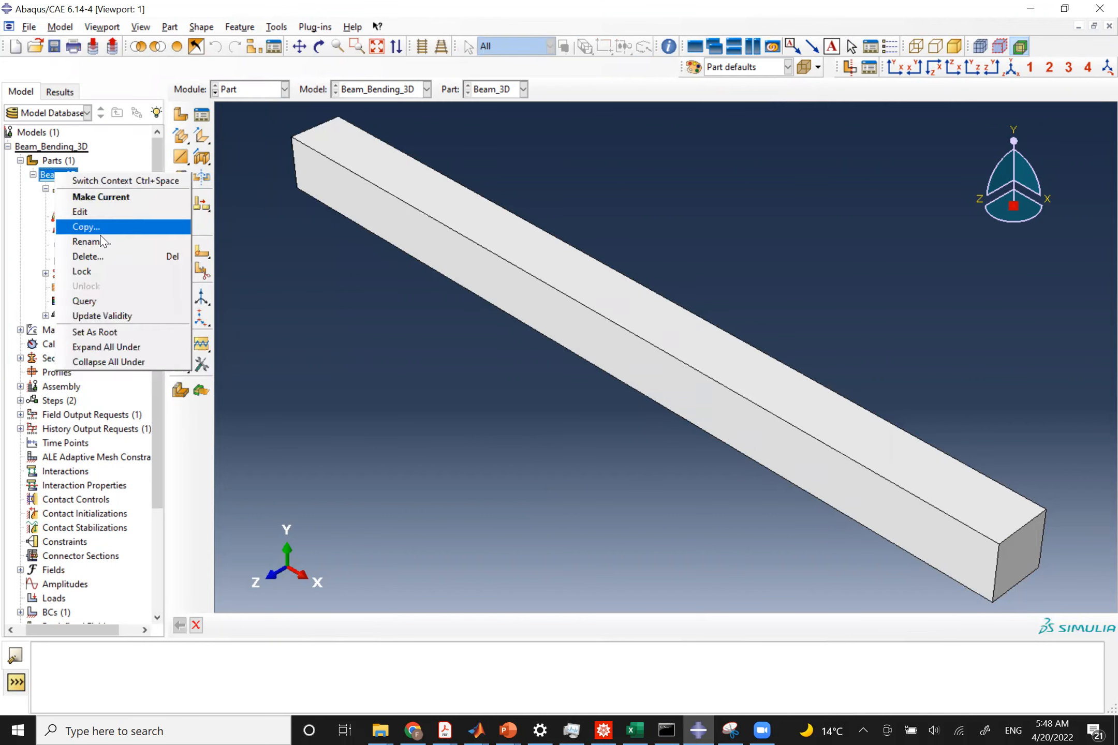
{"action": "left_click", "coordinate": [36, 175]}
{"action": "right_click", "coordinate": [50, 164]}
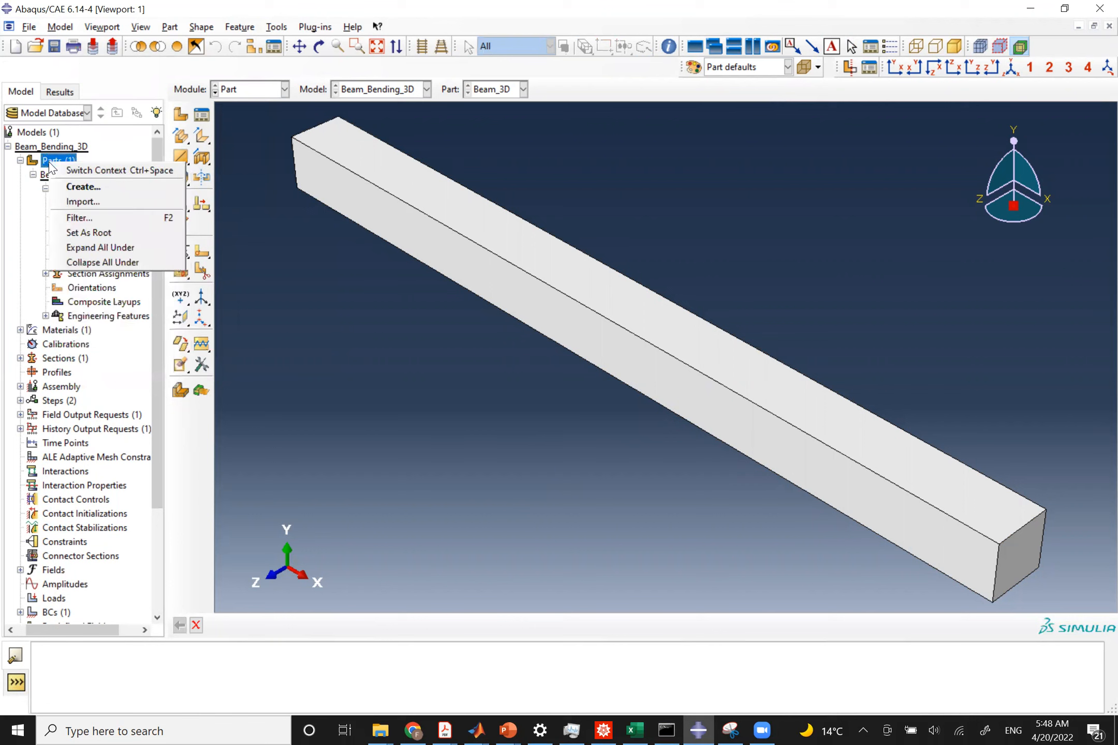
{"action": "left_click", "coordinate": [32, 175]}
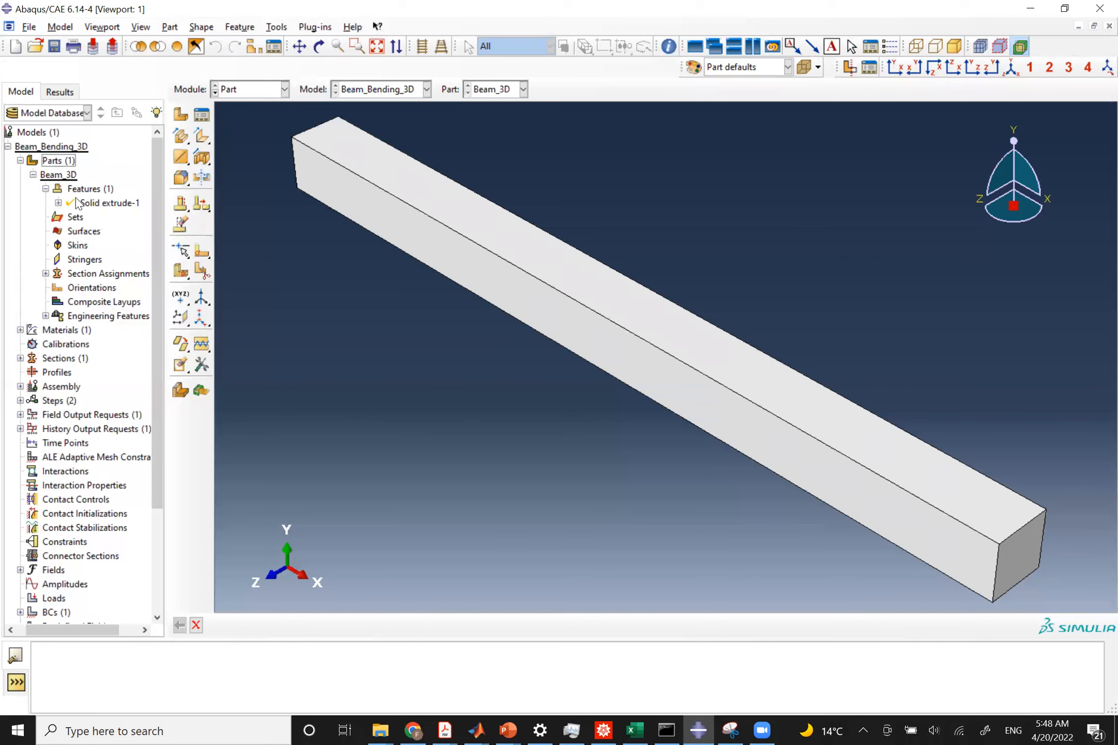
{"action": "left_click", "coordinate": [98, 203]}
{"action": "right_click", "coordinate": [98, 208]}
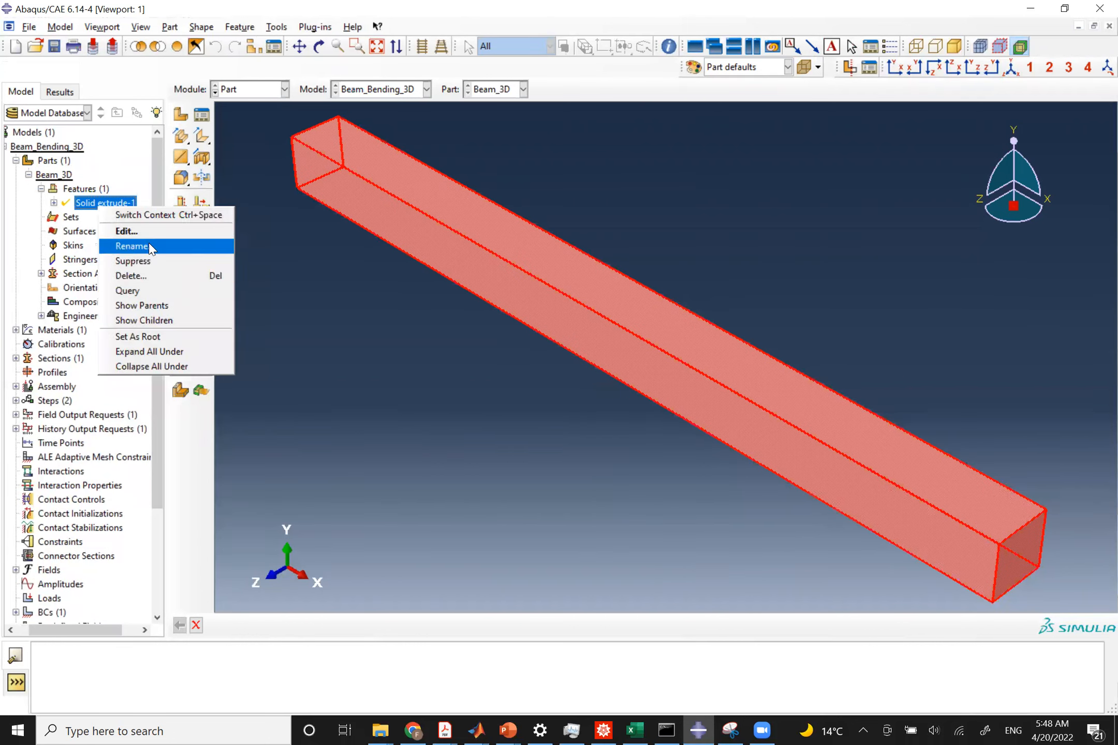
{"action": "left_click", "coordinate": [481, 115]}
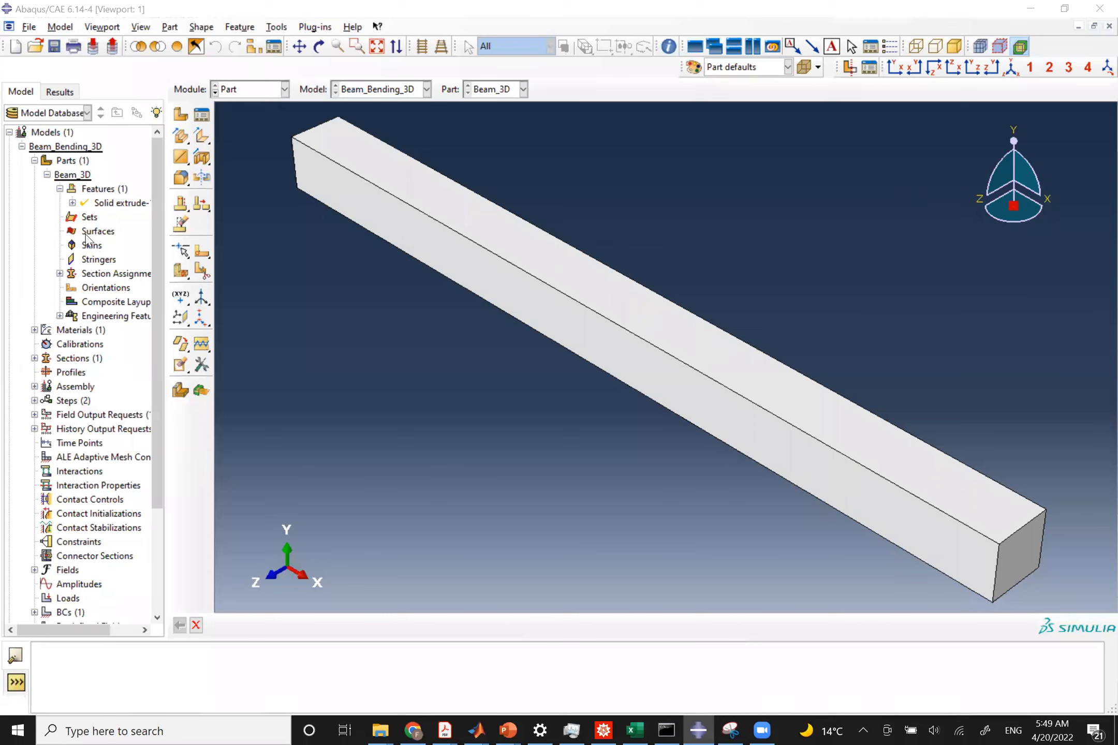
Regenerate the Beam_3D part's features so the edited sketch length takes effect.
{"action": "right_click", "coordinate": [102, 194]}
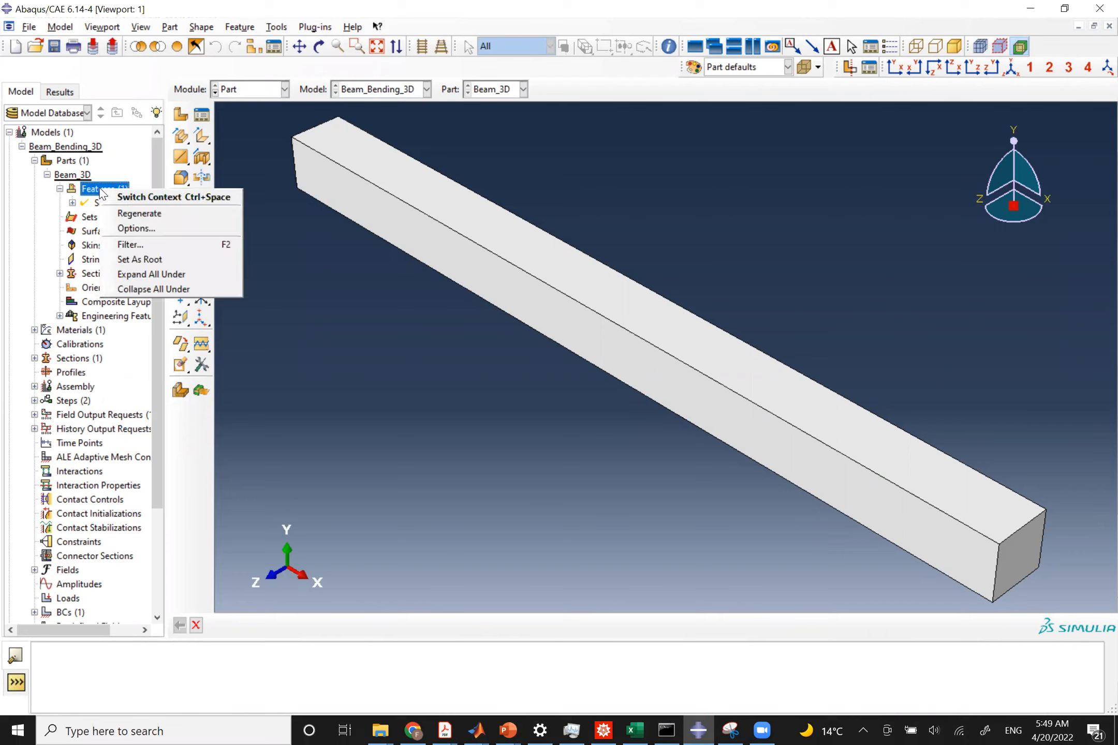
{"action": "left_click", "coordinate": [136, 220]}
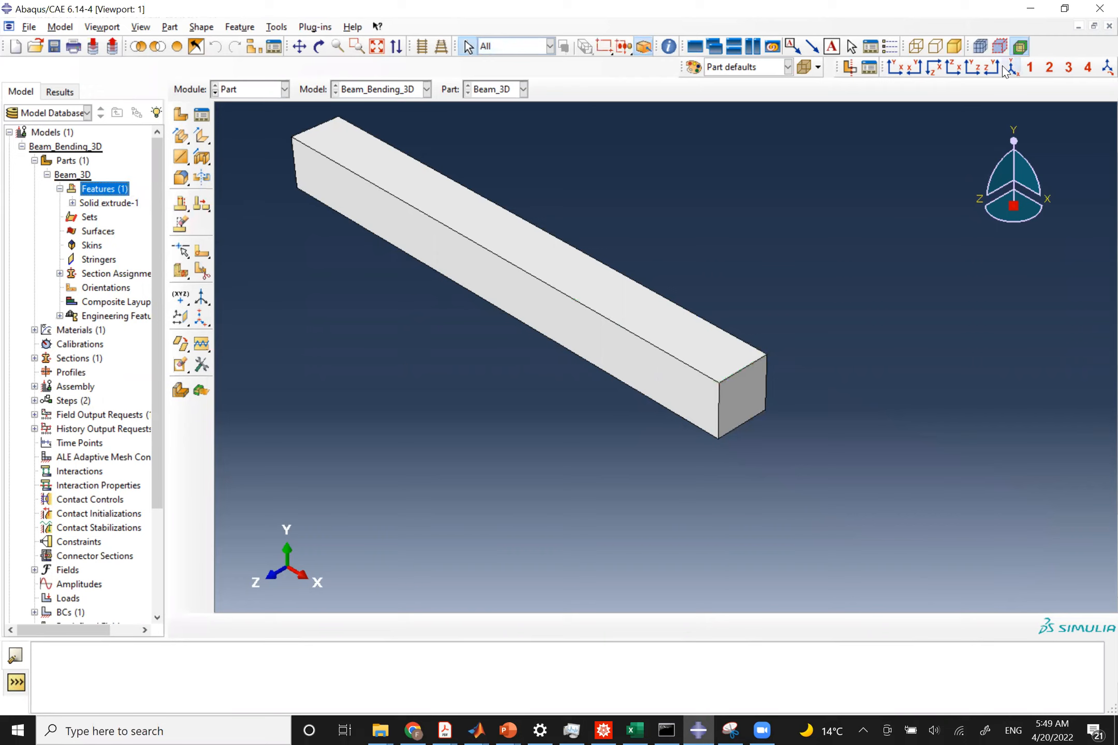
{"action": "left_click", "coordinate": [895, 67]}
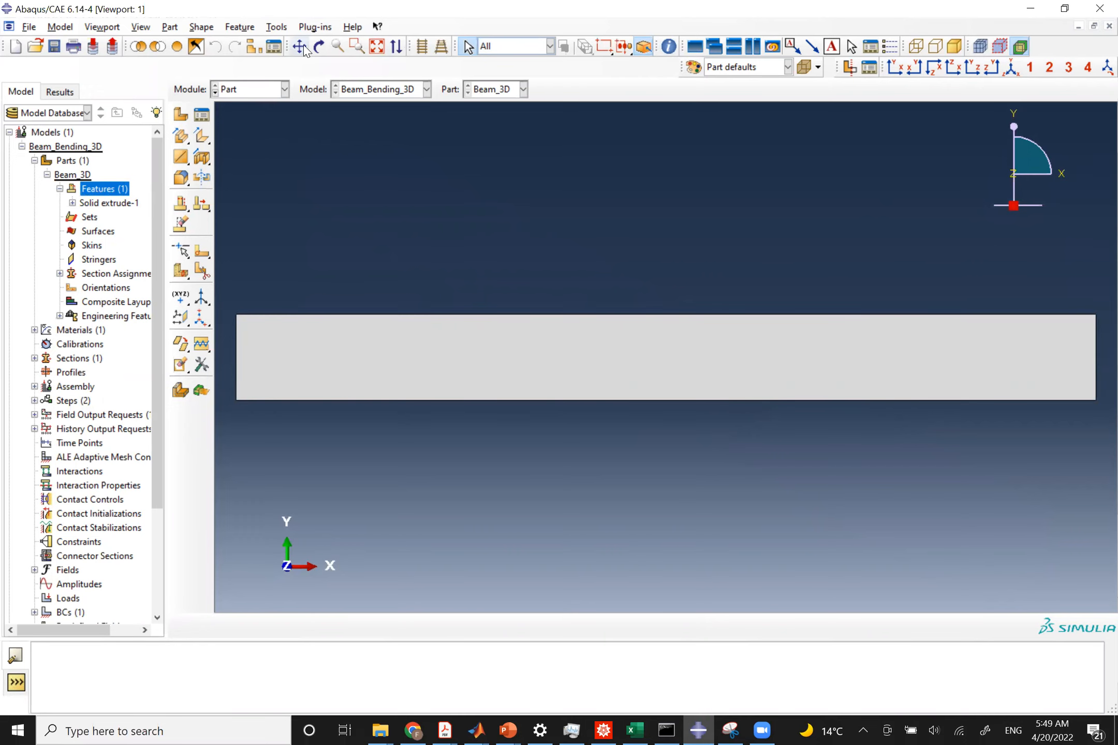
{"action": "left_click", "coordinate": [954, 46]}
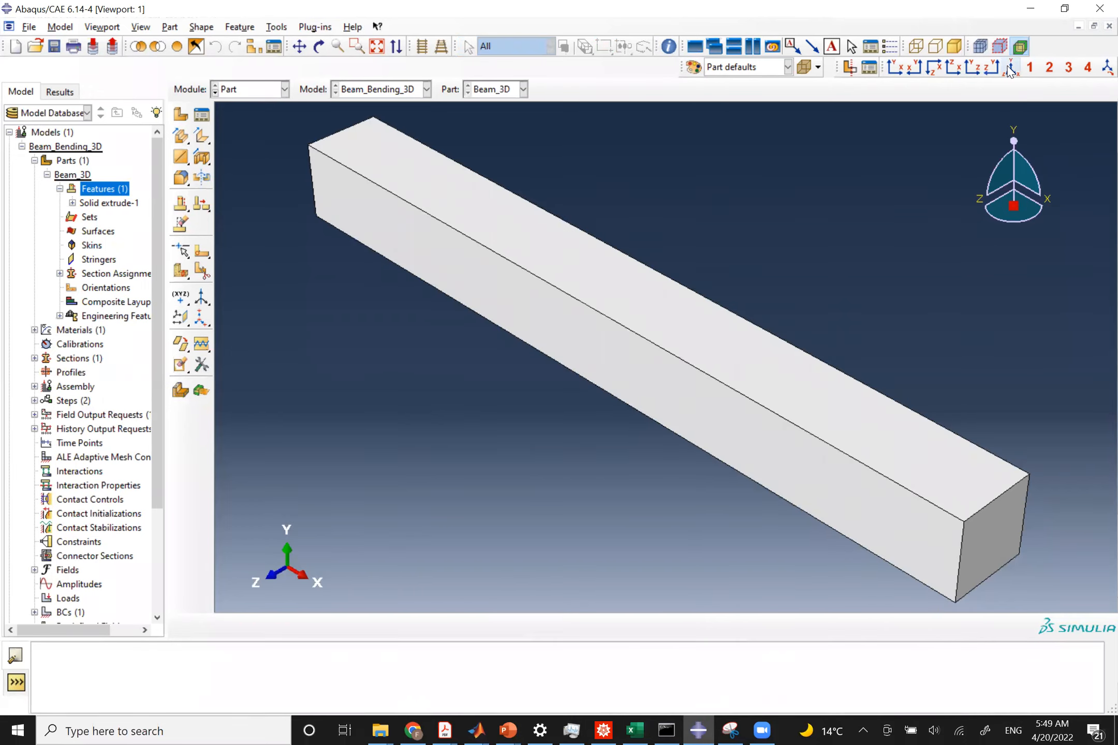
Review the regenerated beam in the Load and Assembly modules.
{"action": "left_click", "coordinate": [261, 90]}
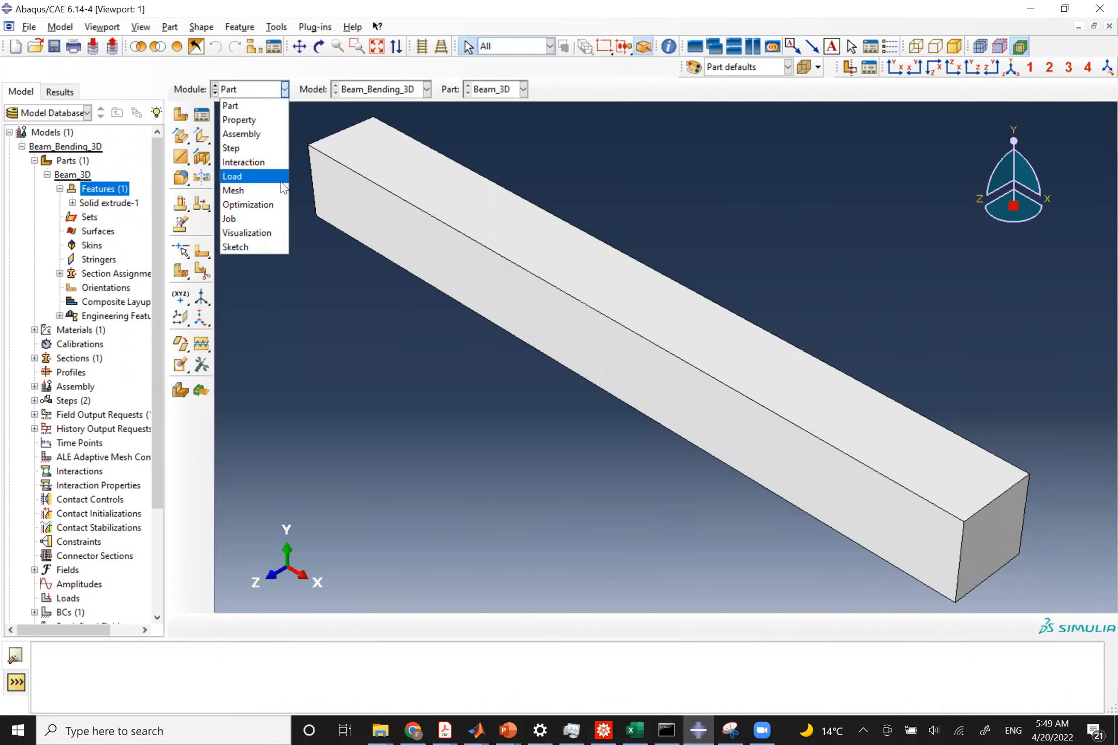
{"action": "left_click", "coordinate": [250, 177]}
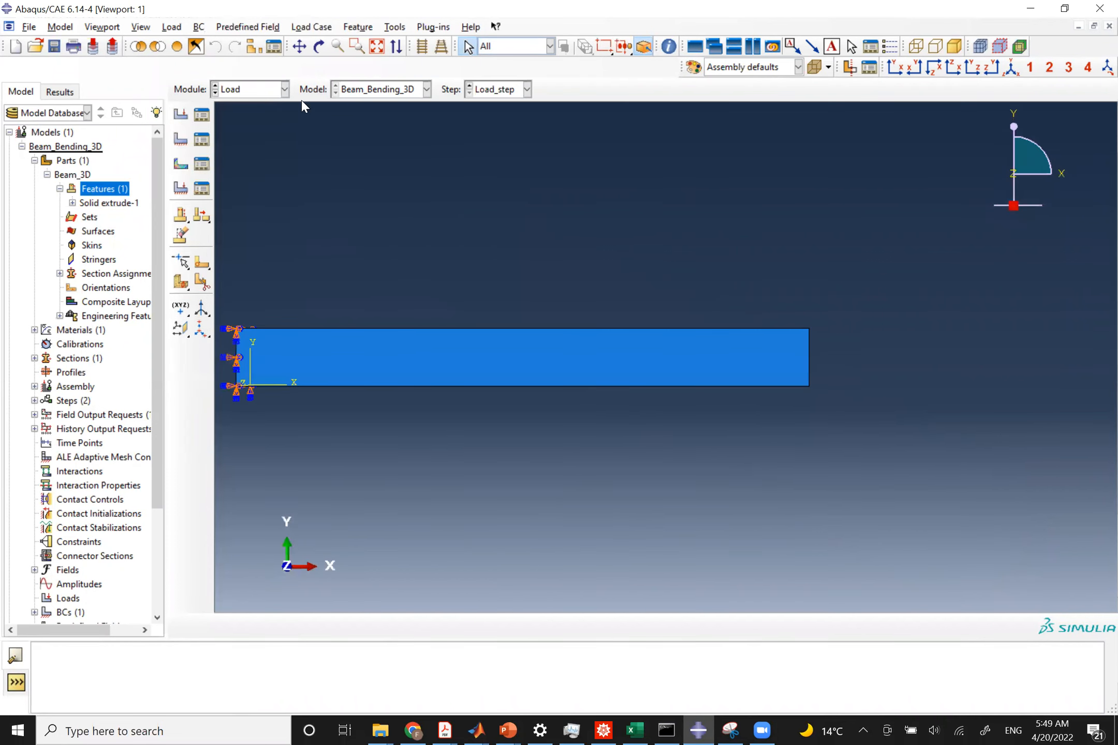
{"action": "left_click", "coordinate": [246, 91]}
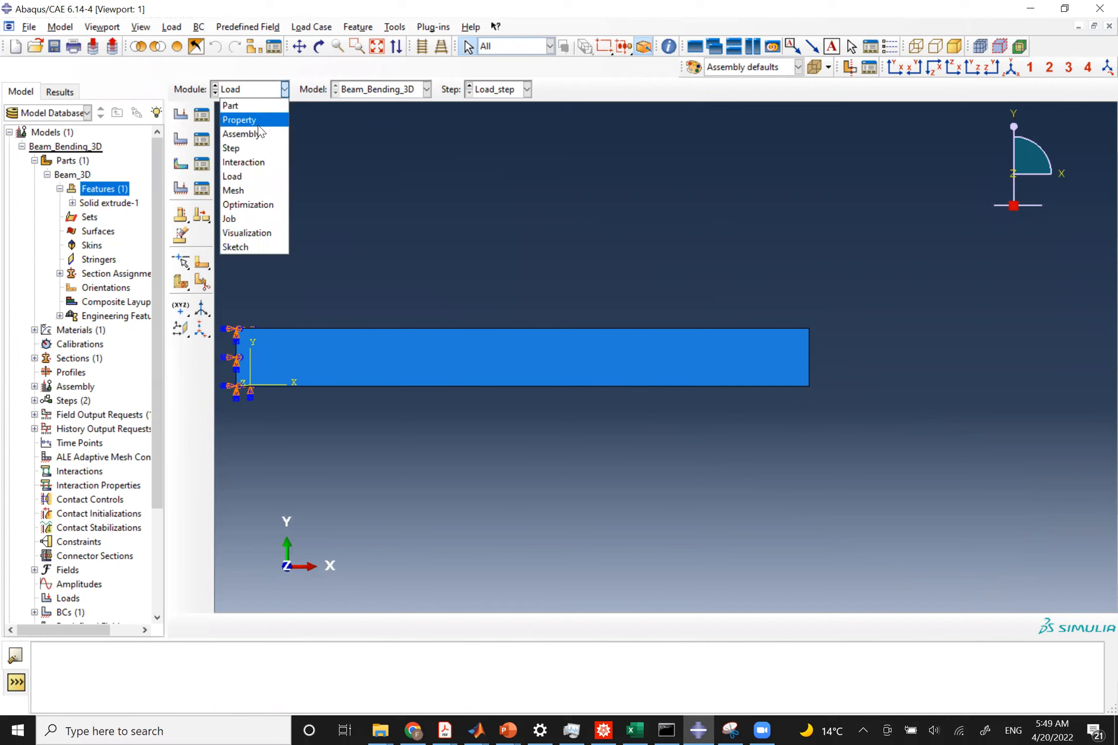
{"action": "left_click", "coordinate": [256, 134]}
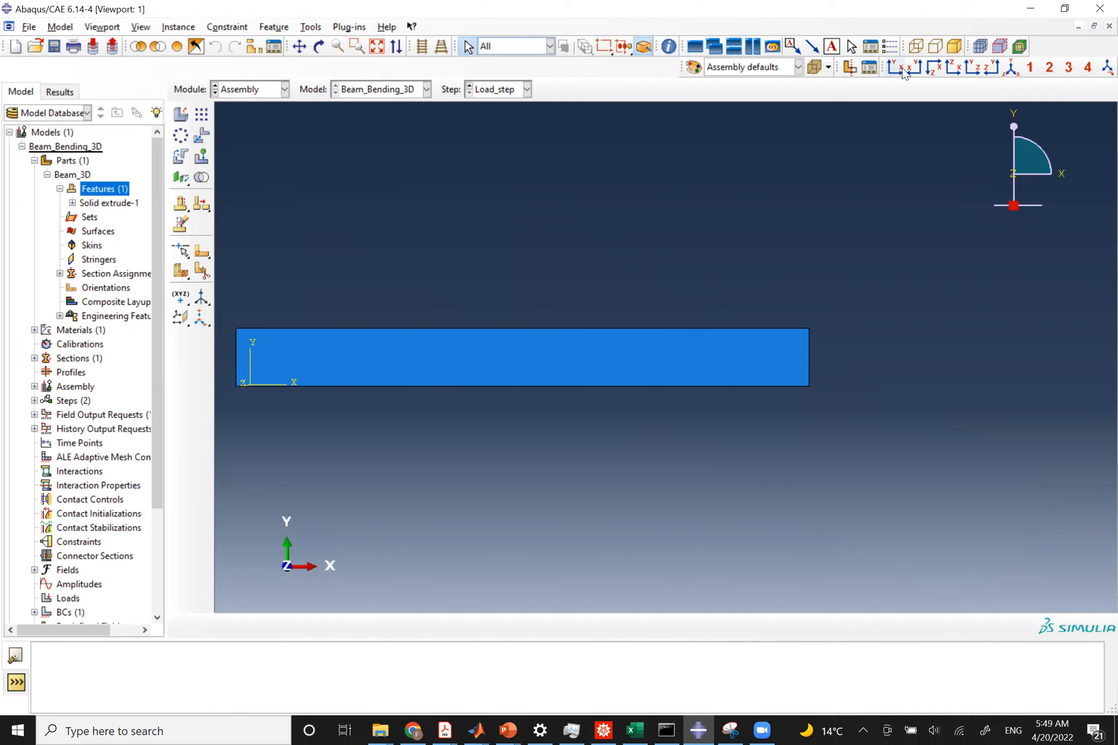
{"action": "left_click", "coordinate": [1011, 67]}
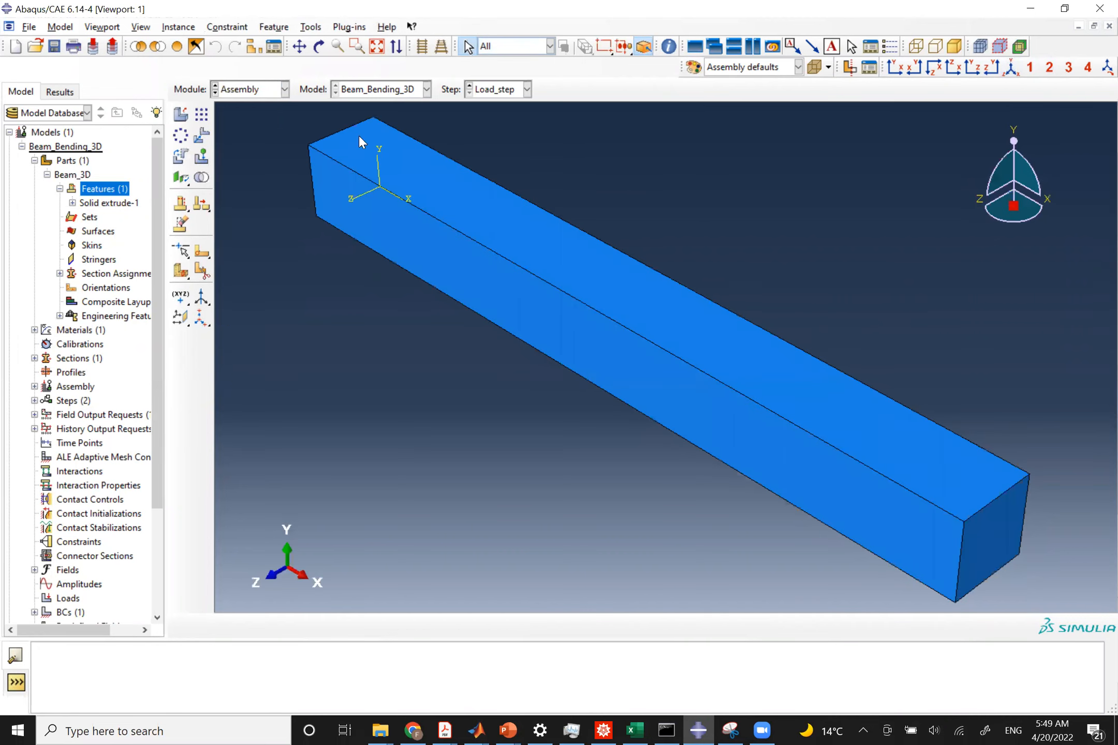
Switch to the Mesh module and accept Hex Structured mesh controls for the beam.
{"action": "left_click", "coordinate": [236, 88]}
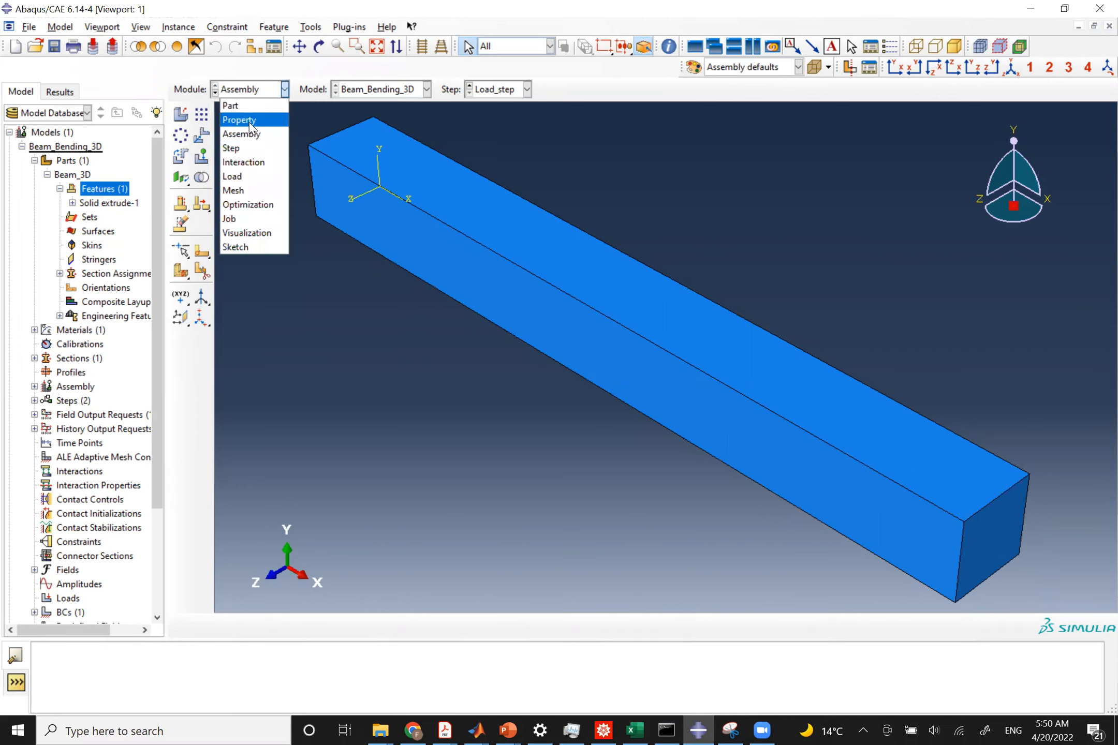
{"action": "left_click", "coordinate": [242, 191]}
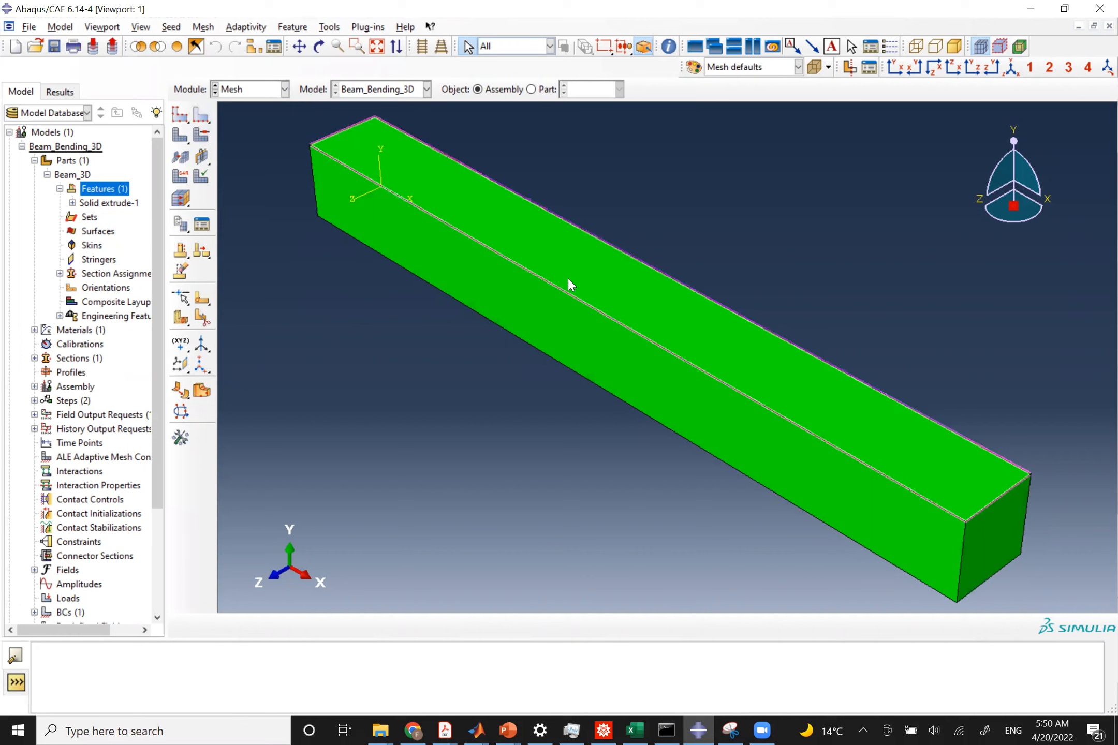
{"action": "left_click", "coordinate": [201, 135]}
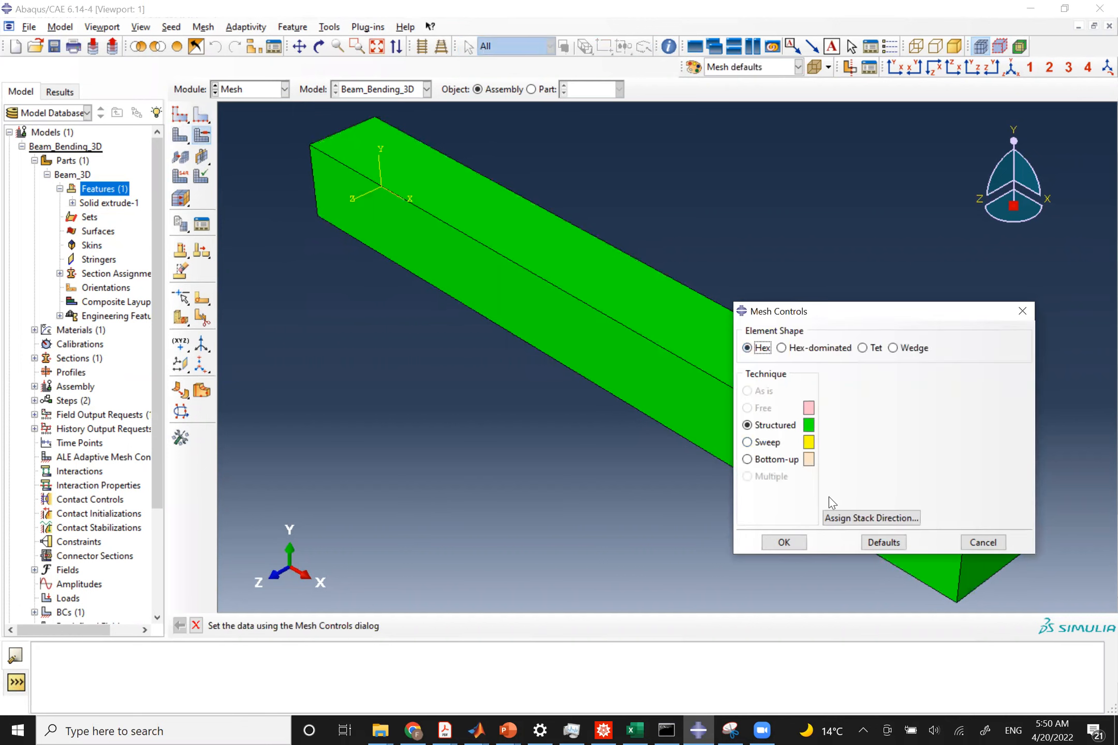
{"action": "left_click", "coordinate": [784, 542]}
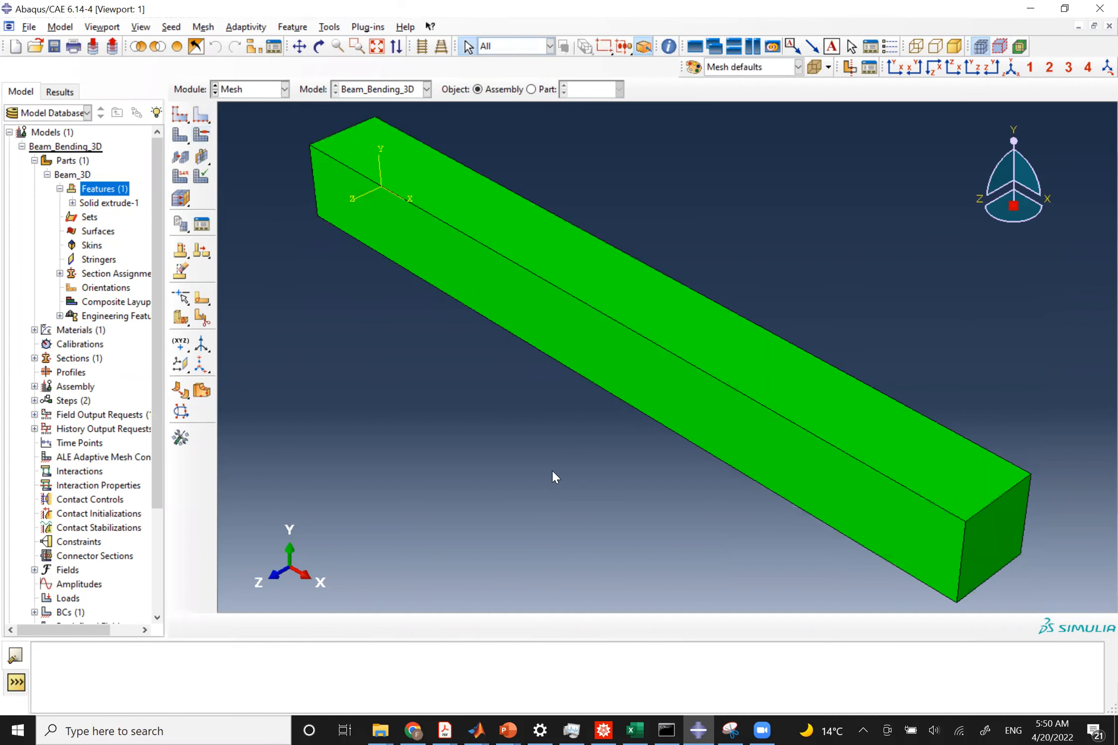
Seed the beam instance with an approximate global size of 0.1 and mesh it.
{"action": "left_click", "coordinate": [180, 114]}
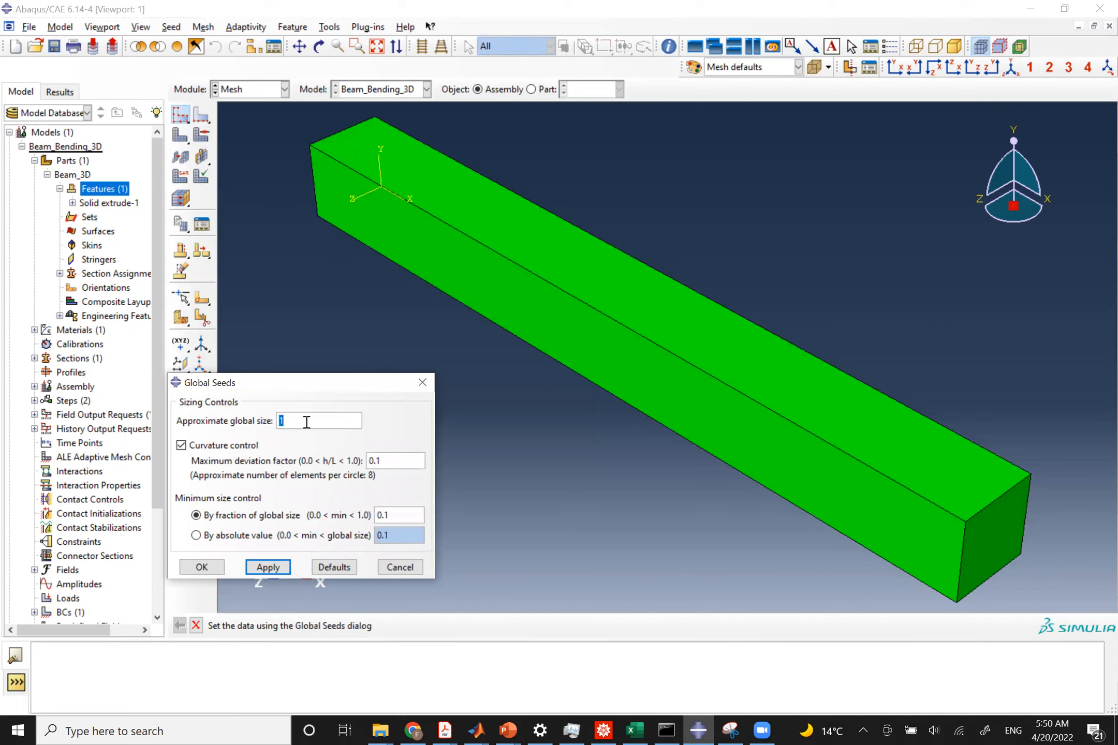
{"action": "type", "text": "0.1"}
{"action": "left_click", "coordinate": [280, 570]}
{"action": "left_click", "coordinate": [200, 572]}
{"action": "left_click", "coordinate": [181, 136]}
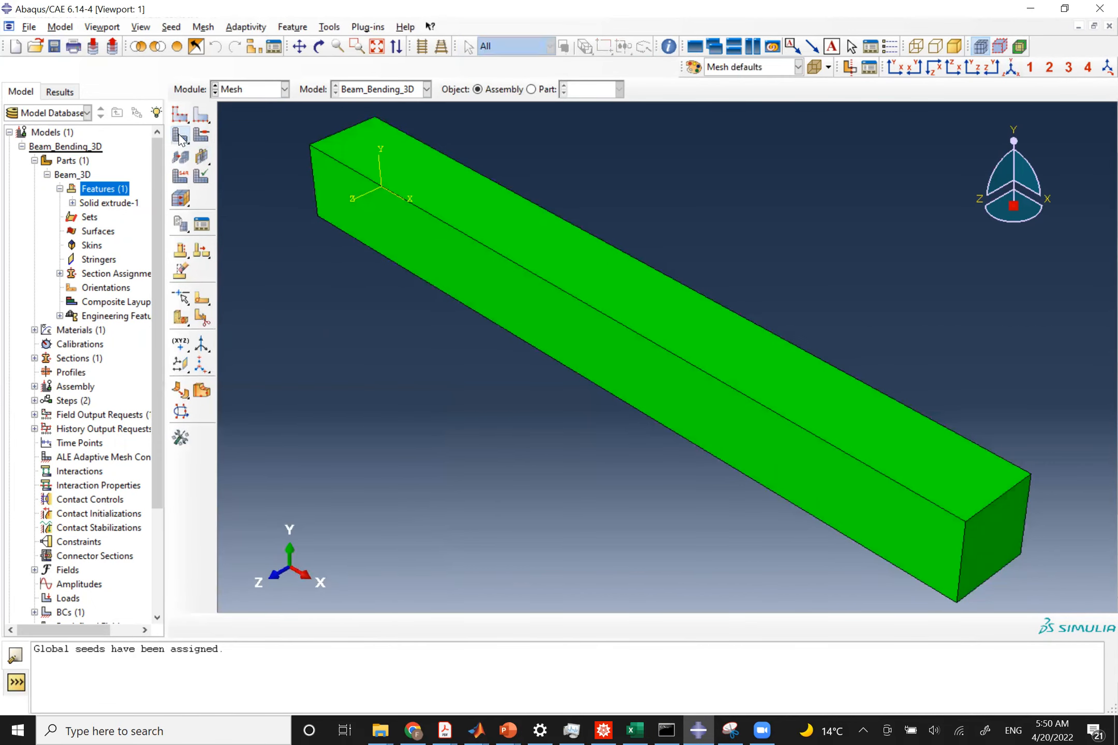
{"action": "left_click", "coordinate": [343, 627]}
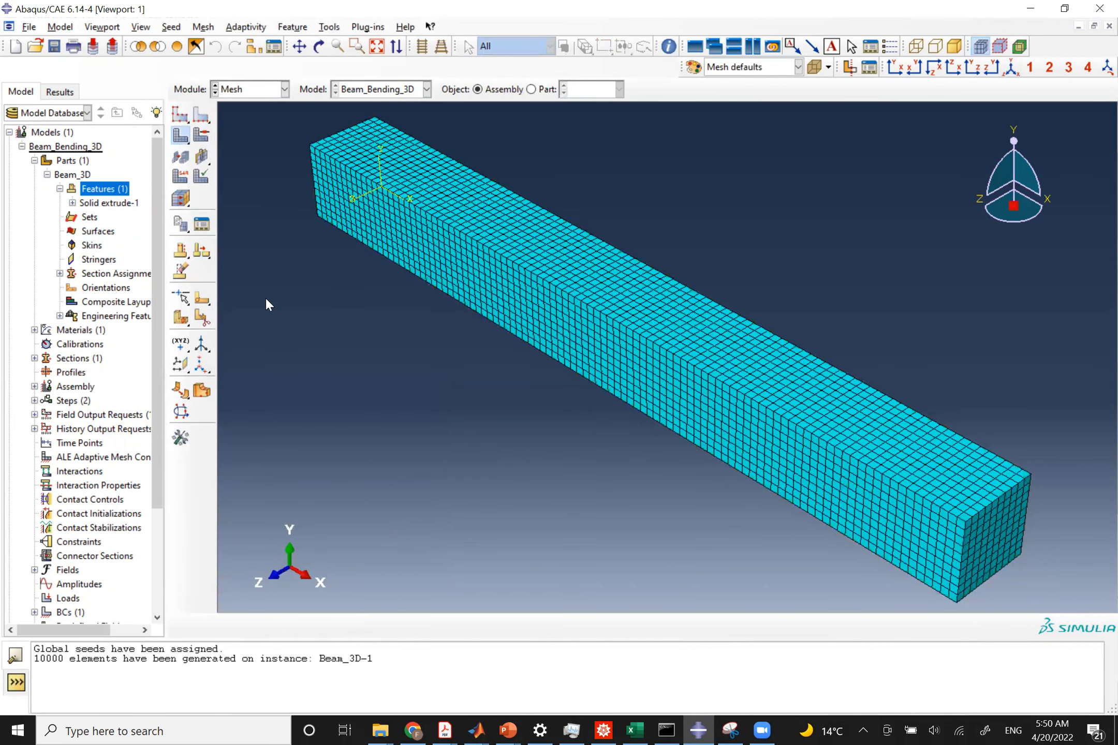
Set the element type to C3D8I by disabling reduced integration and enabling incompatible modes.
{"action": "left_click", "coordinate": [182, 177]}
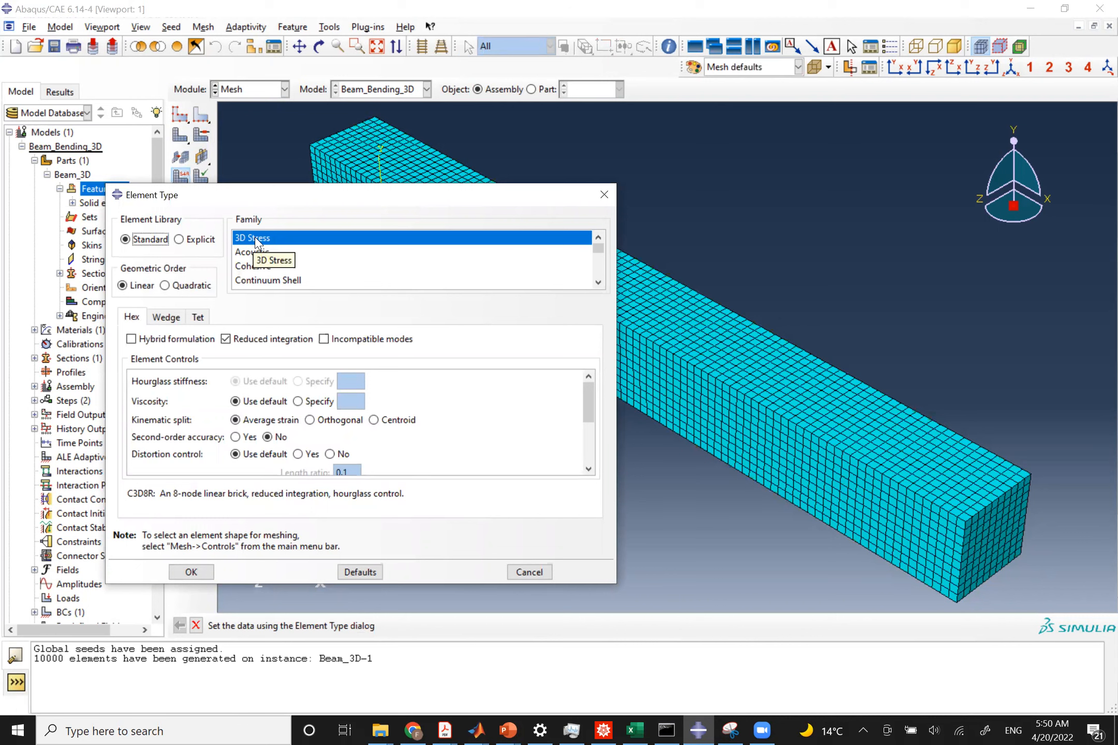
{"action": "left_click", "coordinate": [230, 340]}
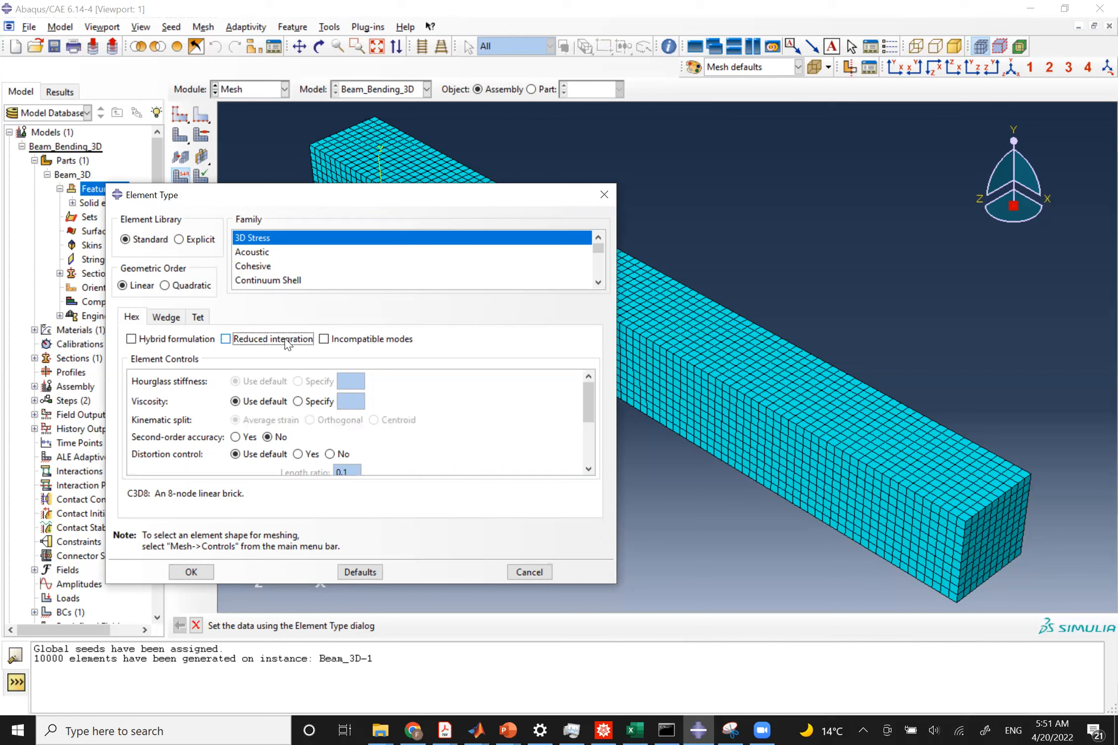
{"action": "left_click", "coordinate": [325, 340]}
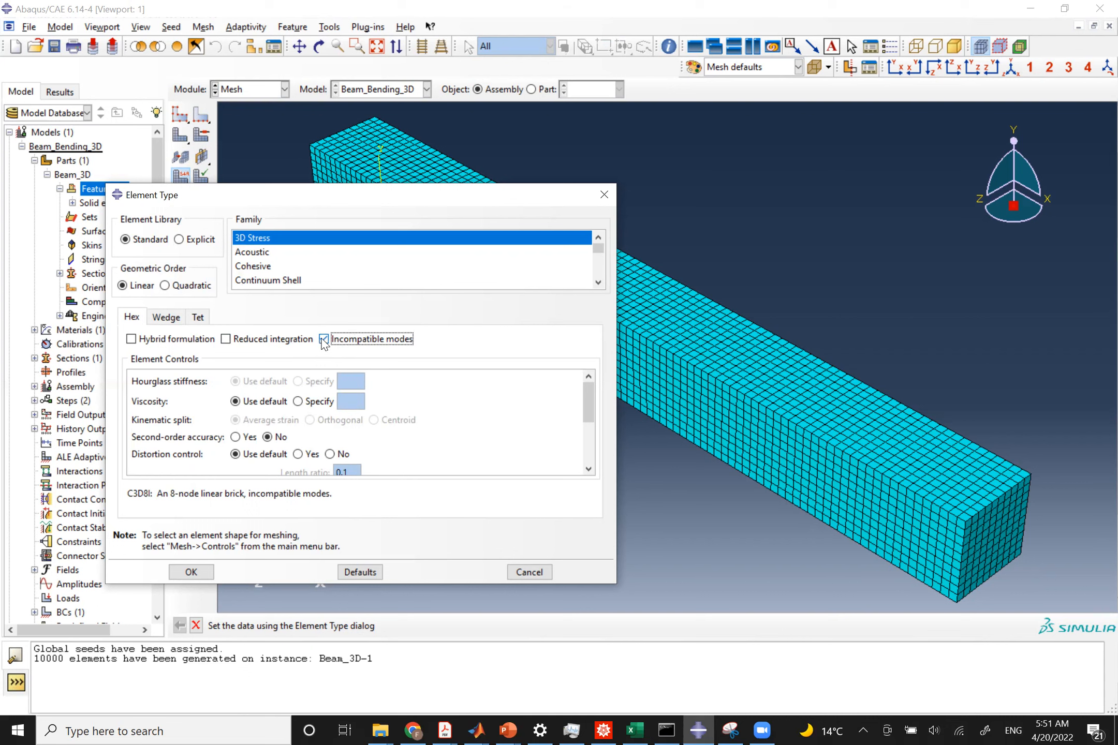
Switch to the browser to read the C3D8I element documentation, then return to Abaqus.
{"action": "left_click_drag", "start_coordinate": [127, 493], "coordinate": [181, 500]}
{"action": "left_click", "coordinate": [144, 508]}
{"action": "left_click", "coordinate": [935, 186]}
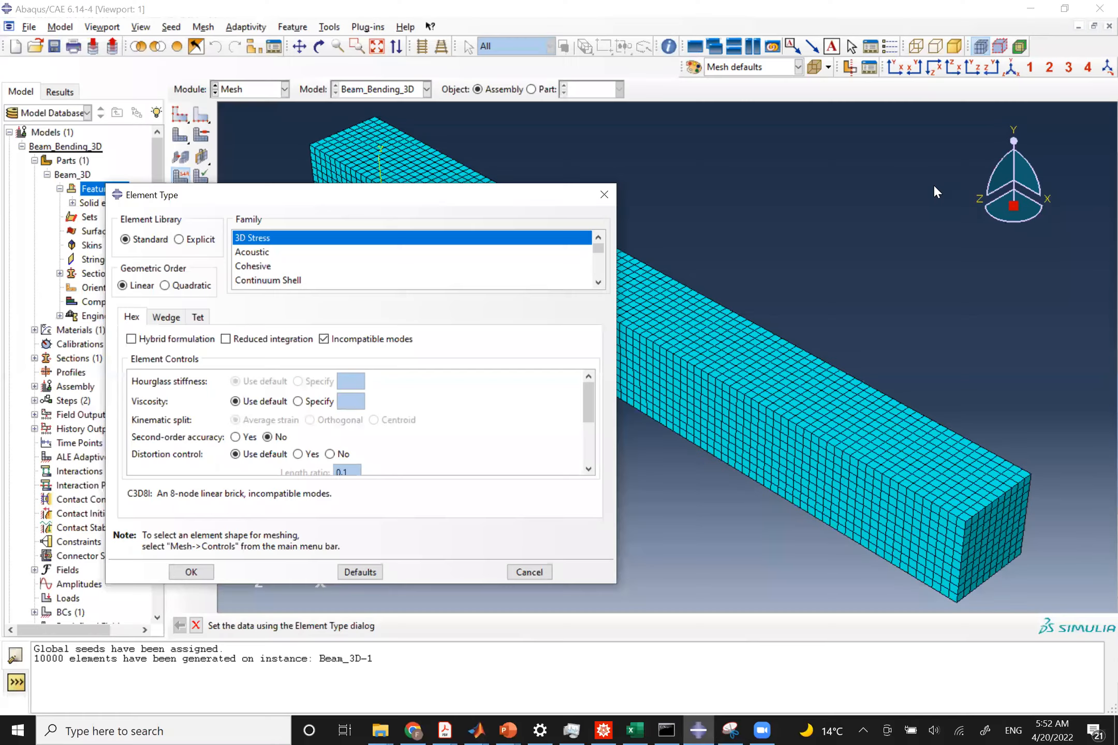
{"action": "left_click", "coordinate": [523, 506]}
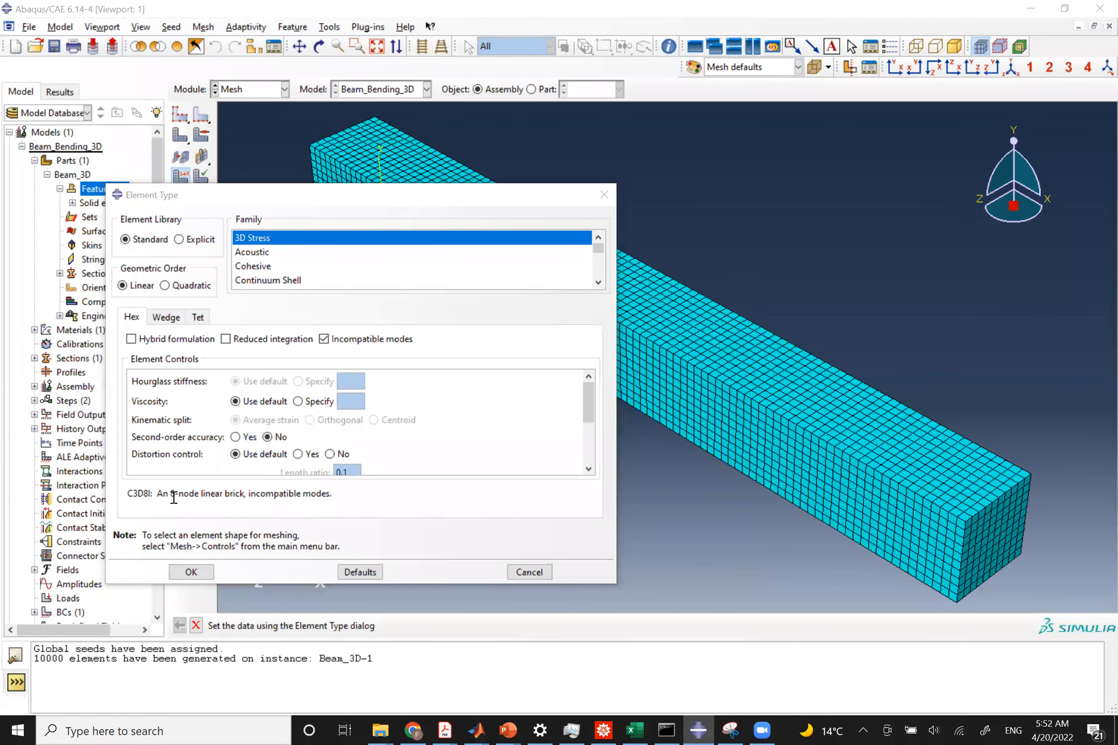
{"action": "key", "text": "alt+Tab"}
{"action": "key", "text": "alt+Tab"}
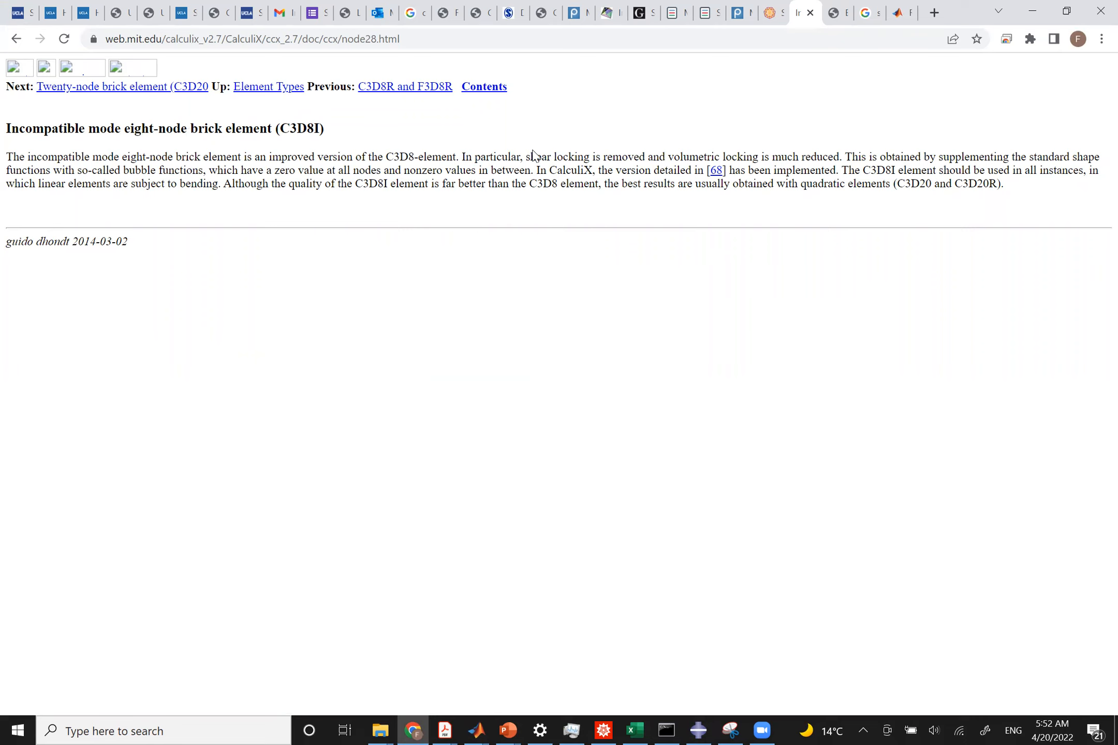
{"action": "left_click_drag", "start_coordinate": [526, 157], "coordinate": [843, 160]}
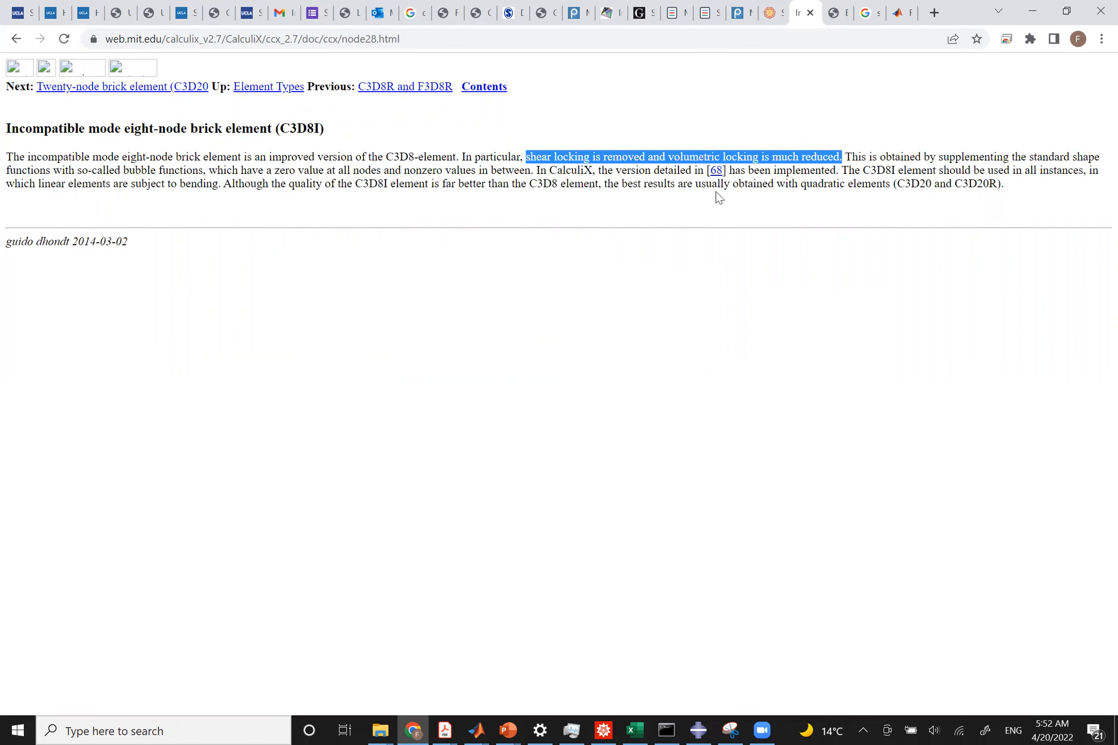
{"action": "left_click", "coordinate": [640, 178]}
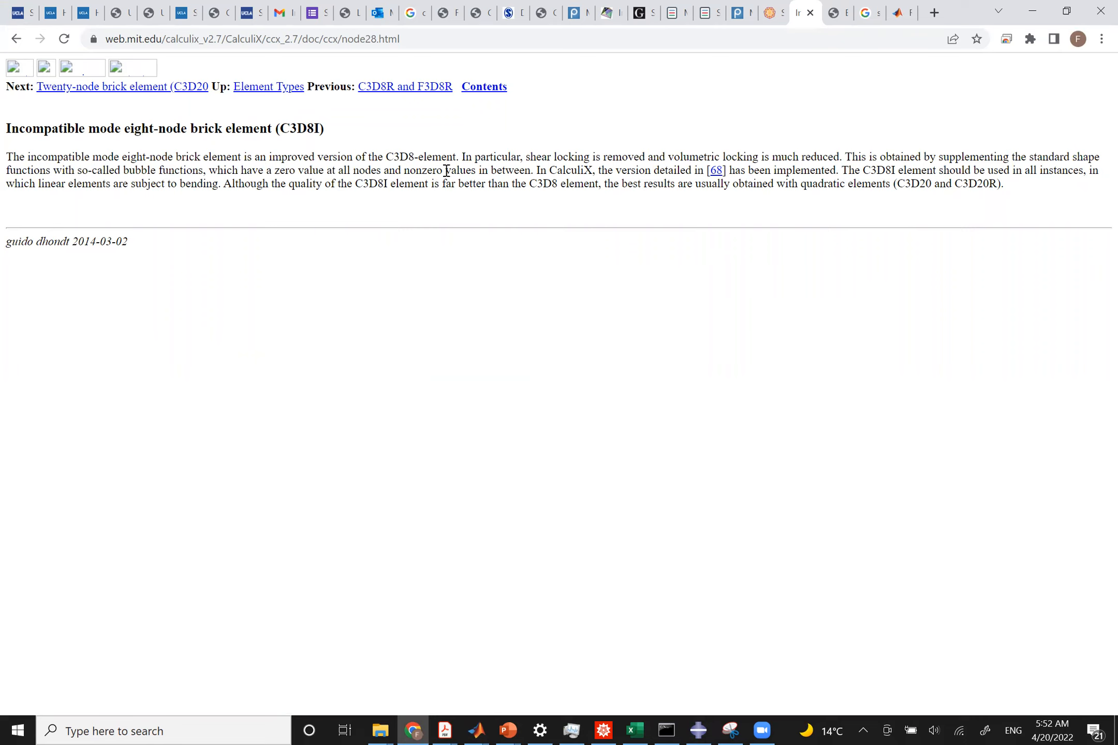
{"action": "key", "text": "alt+Tab"}
{"action": "key", "text": "alt+Tab"}
{"action": "key", "text": "alt+Tab"}
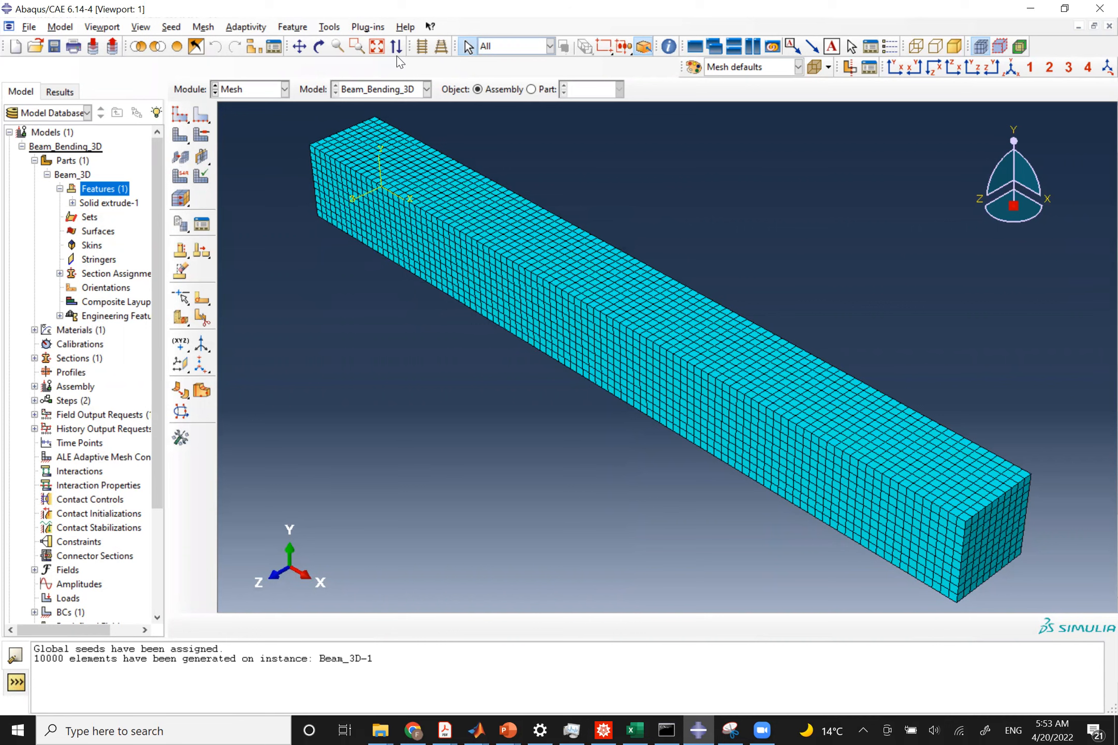
Open the Surface Manager.
{"action": "left_click", "coordinate": [326, 29]}
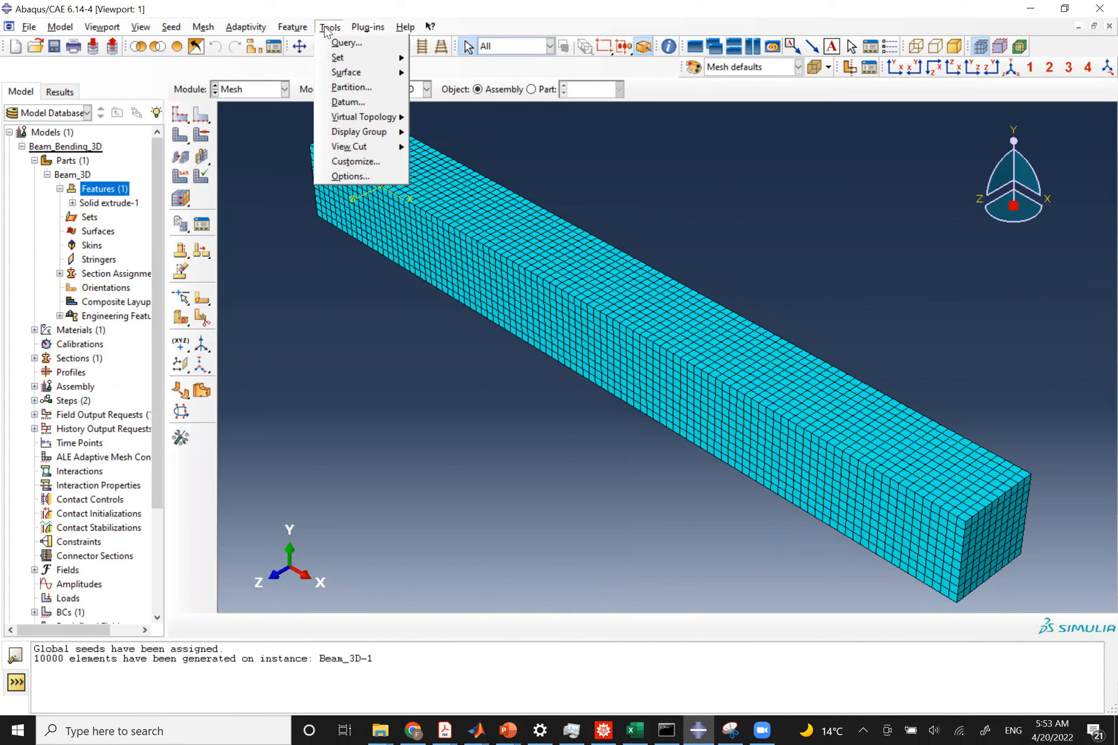
{"action": "left_click", "coordinate": [326, 27]}
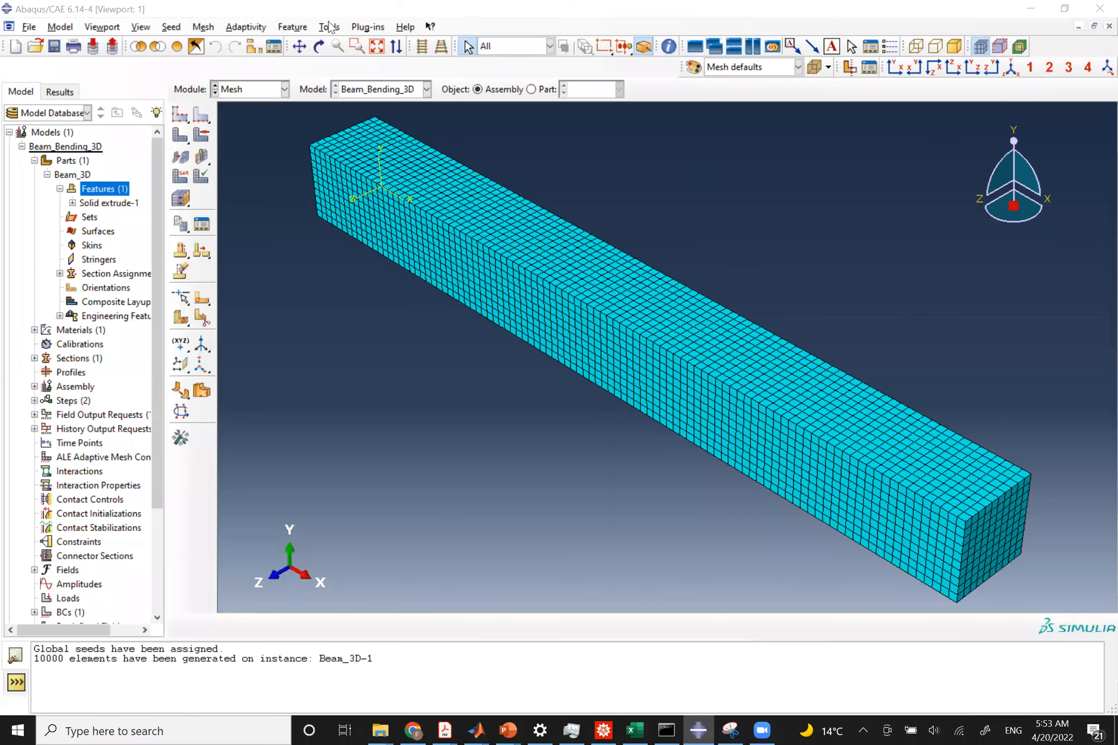
{"action": "left_click", "coordinate": [329, 27]}
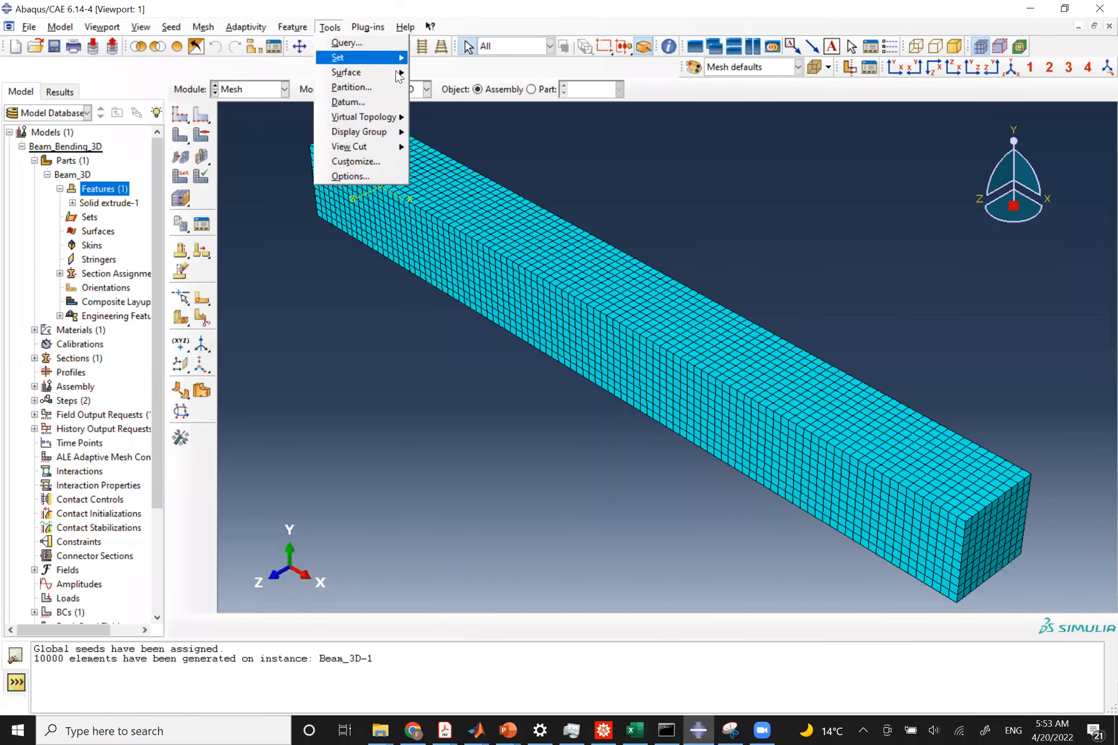
{"action": "mouse_move", "coordinate": [397, 72]}
{"action": "left_click", "coordinate": [446, 74]}
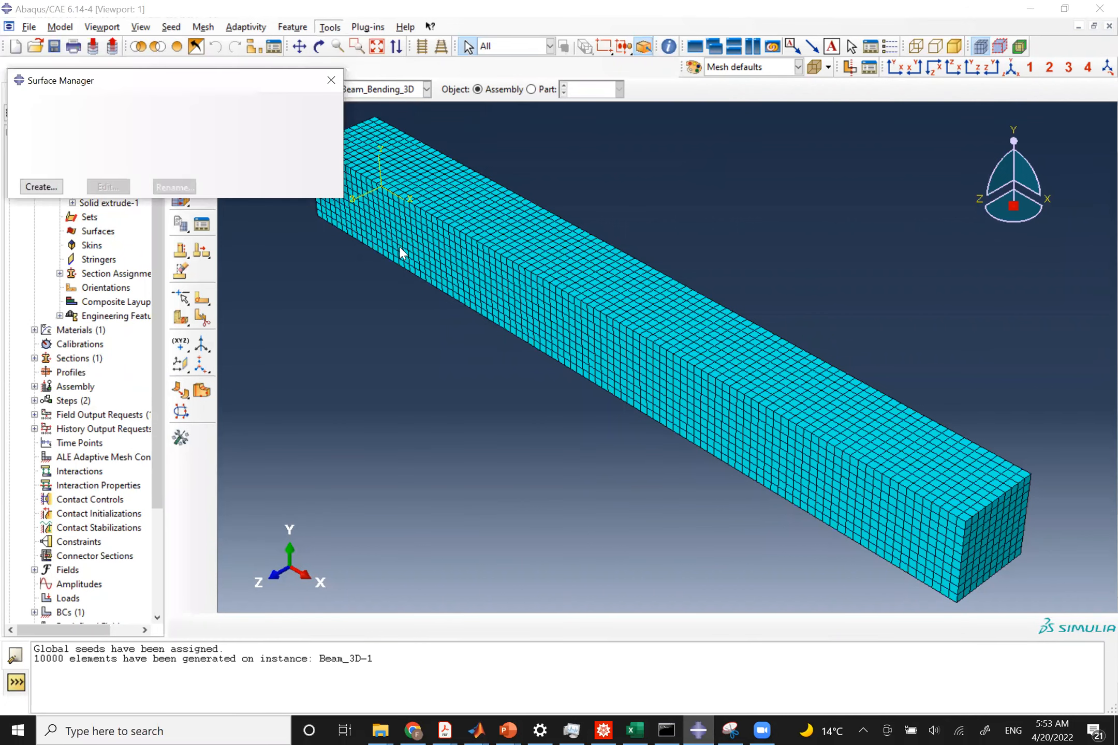
Create a geometry surface named Load_Surface on the beam's top face.
{"action": "left_click", "coordinate": [37, 187]}
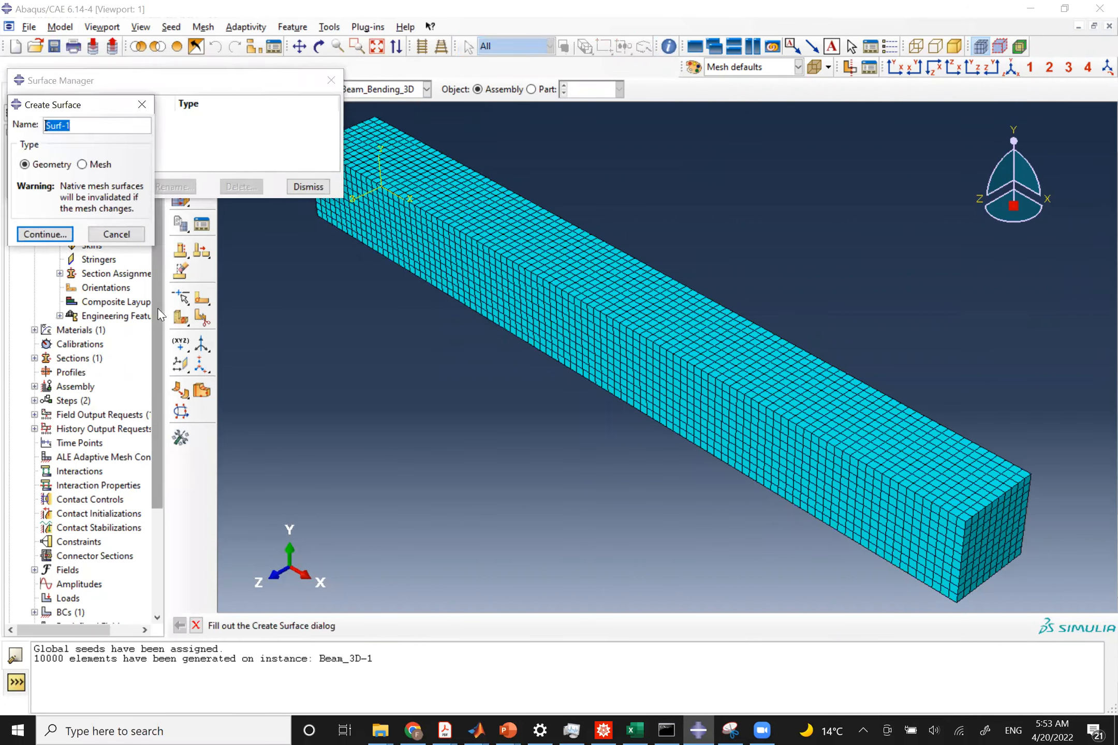
{"action": "type", "text": "Load_Surface"}
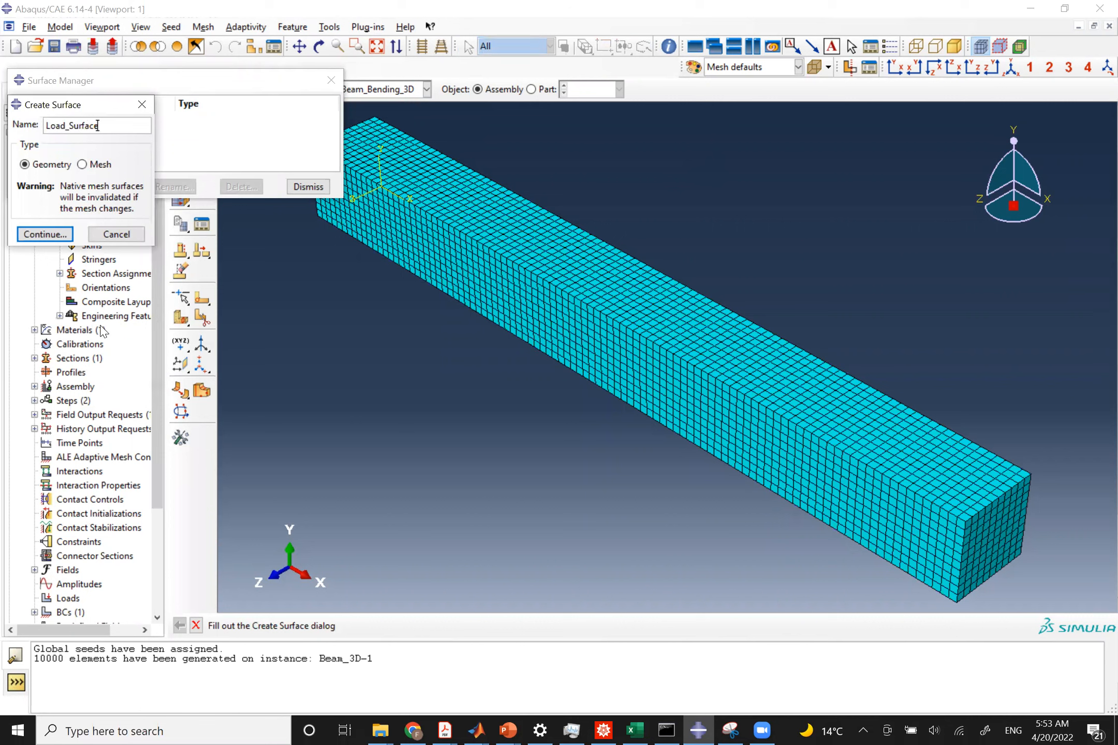
{"action": "left_click", "coordinate": [68, 234]}
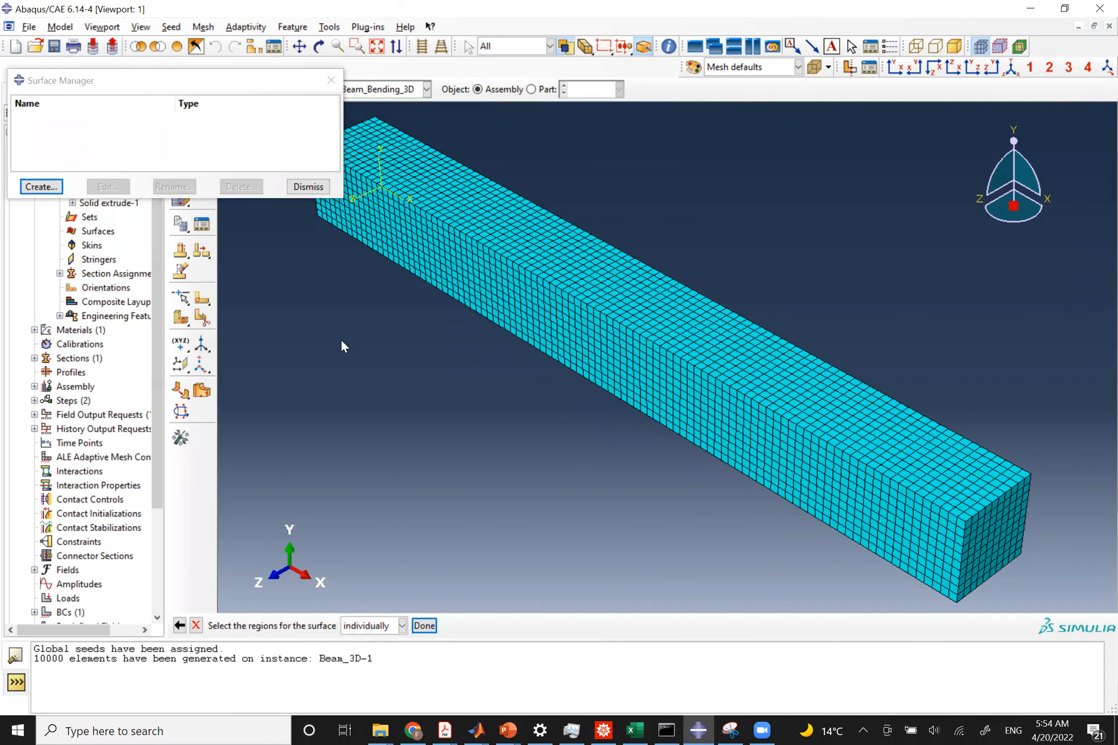
{"action": "left_click", "coordinate": [539, 253]}
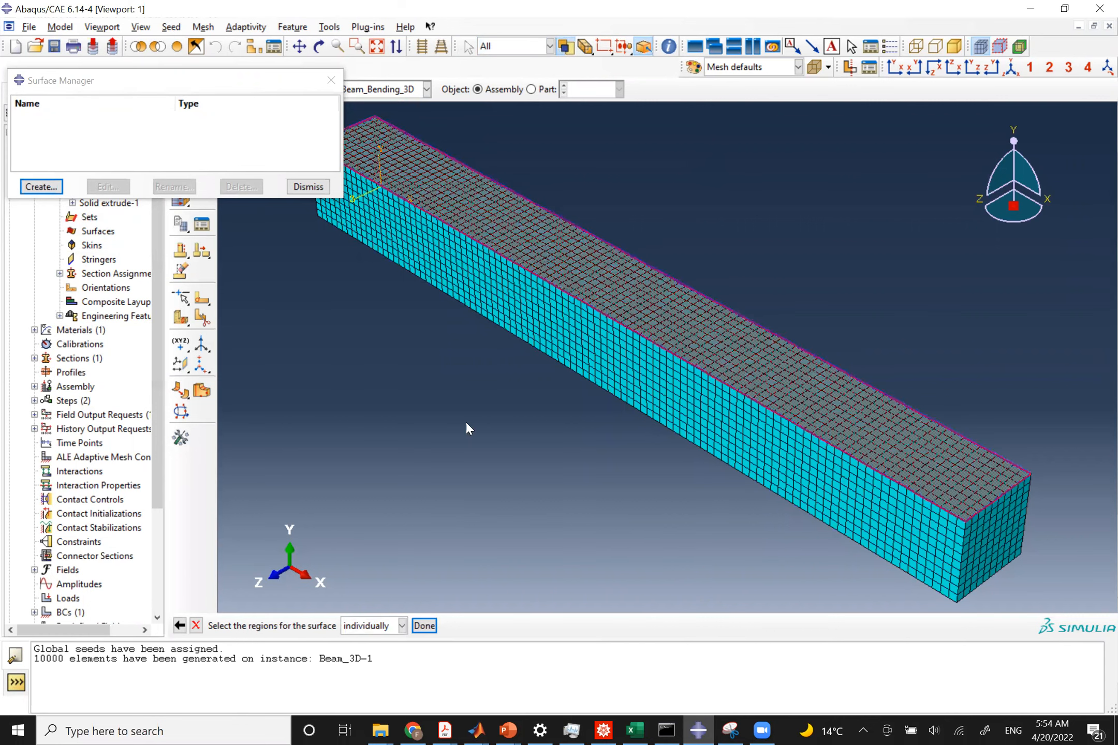
{"action": "left_click", "coordinate": [424, 626]}
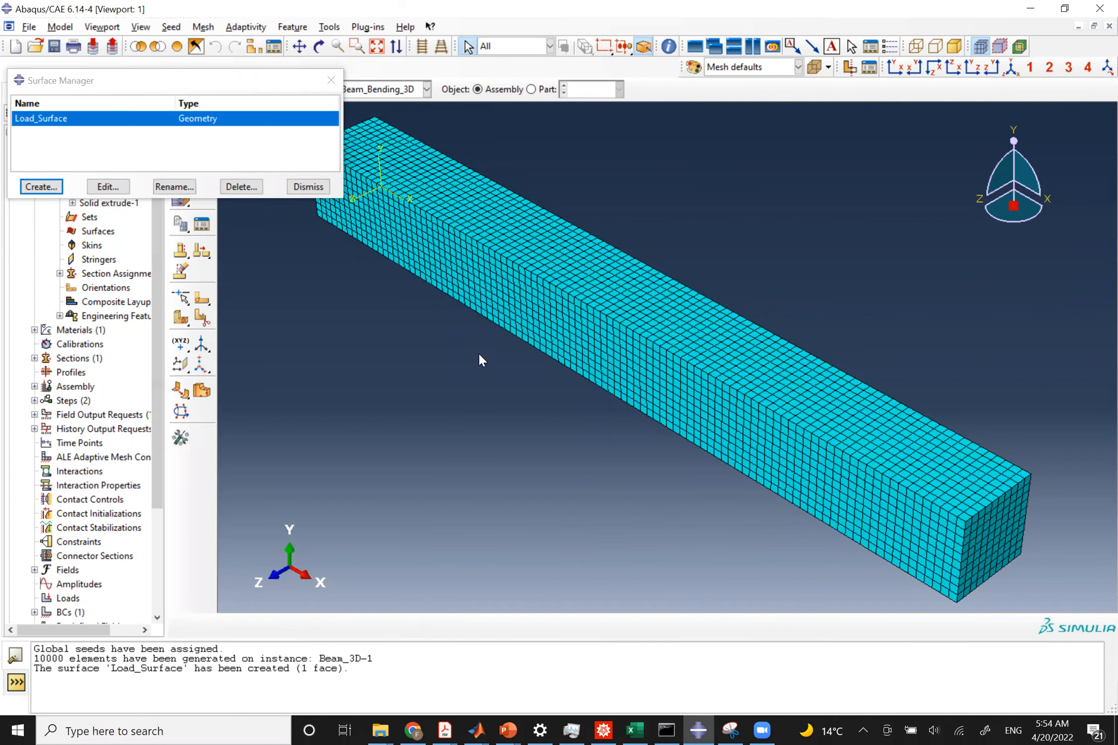
{"action": "left_click", "coordinate": [309, 187]}
In the Load module, start a surface traction load named Distributed_Load in Load_step.
{"action": "left_click", "coordinate": [255, 90]}
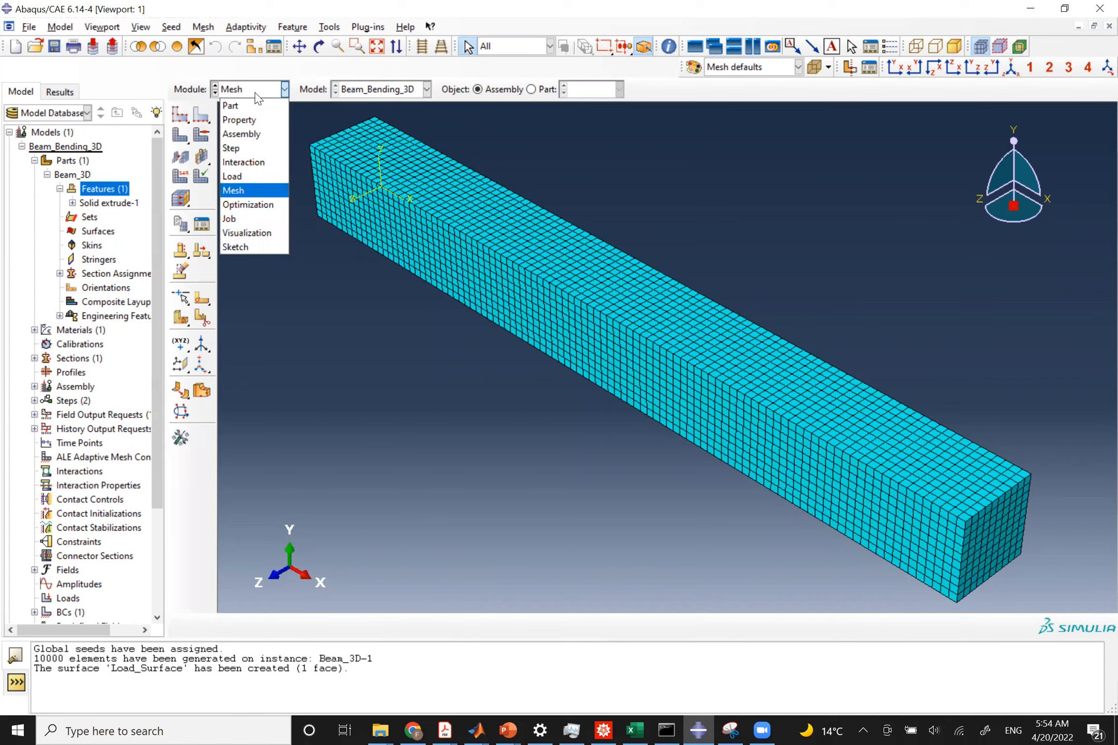
{"action": "left_click", "coordinate": [258, 176]}
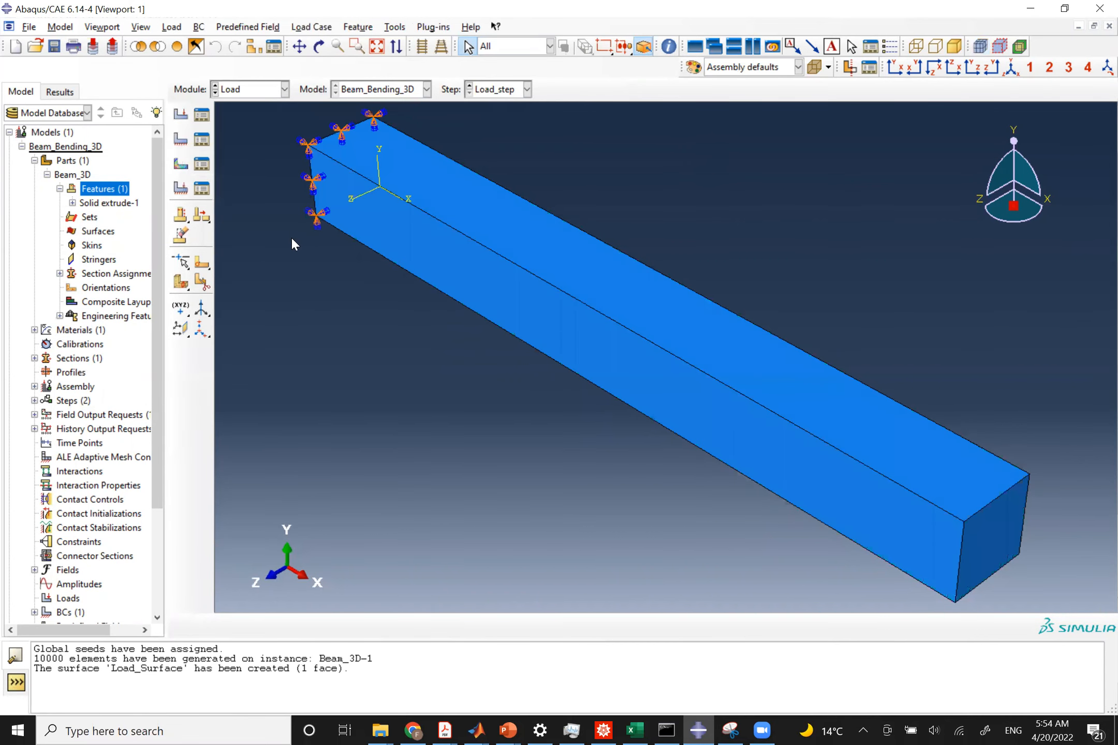
{"action": "left_click", "coordinate": [182, 115]}
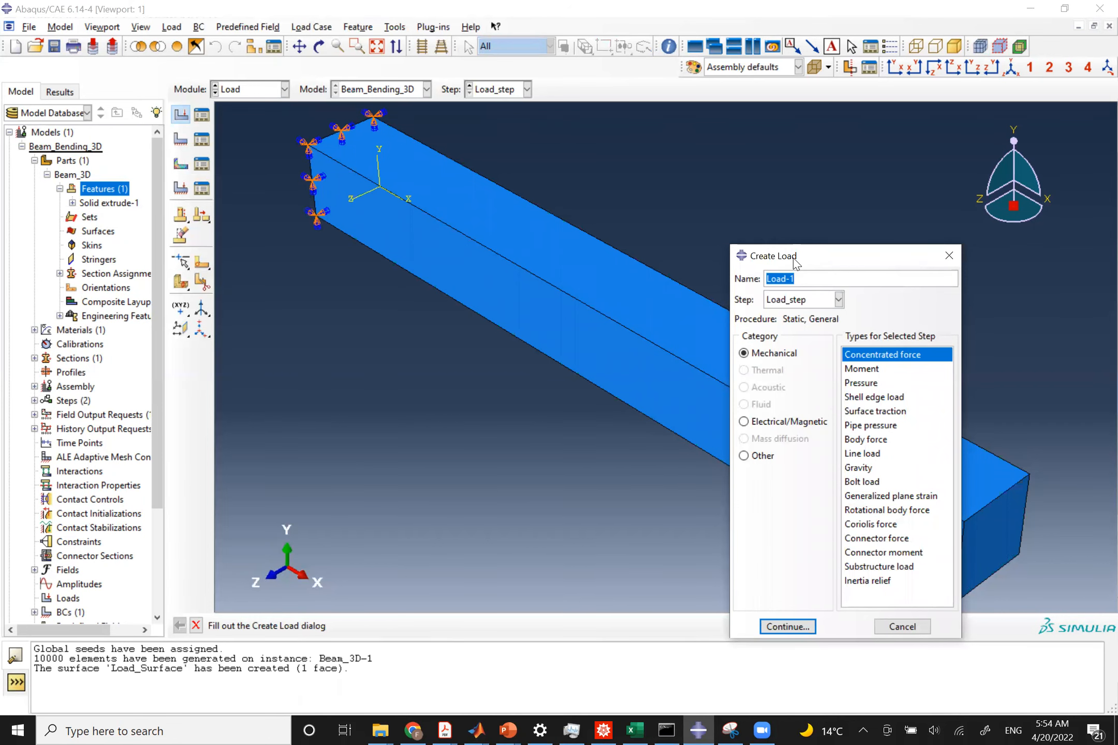
{"action": "left_click_drag", "start_coordinate": [793, 258], "coordinate": [269, 261]}
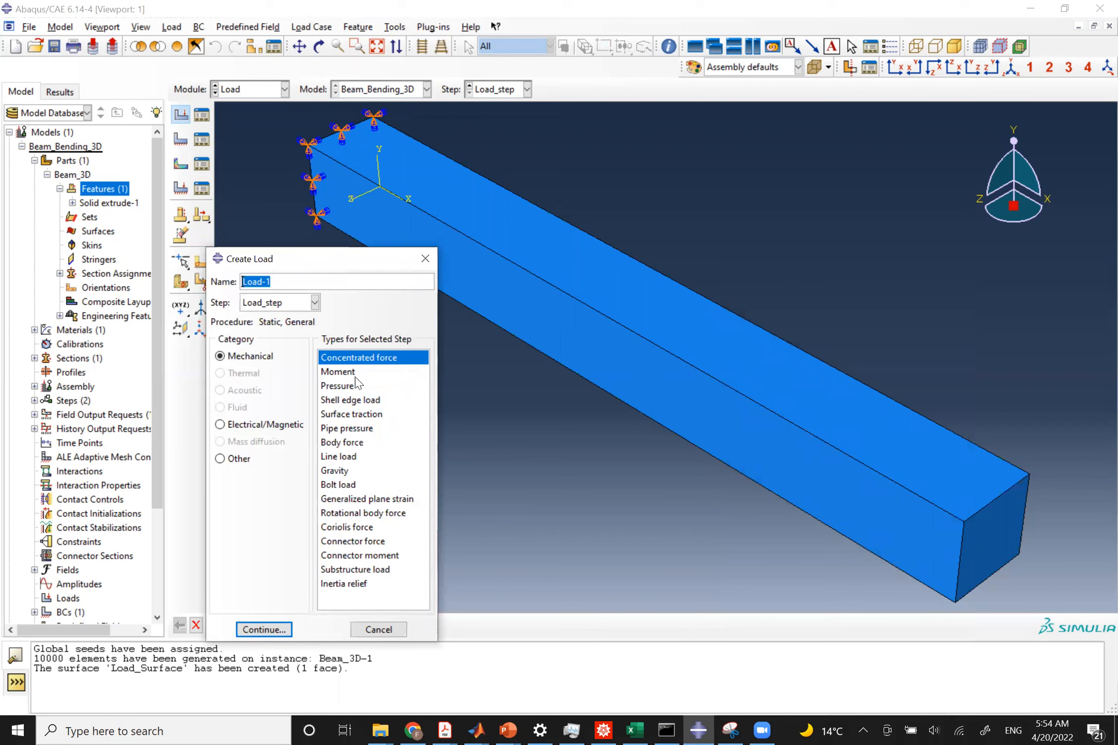
{"action": "left_click", "coordinate": [365, 415]}
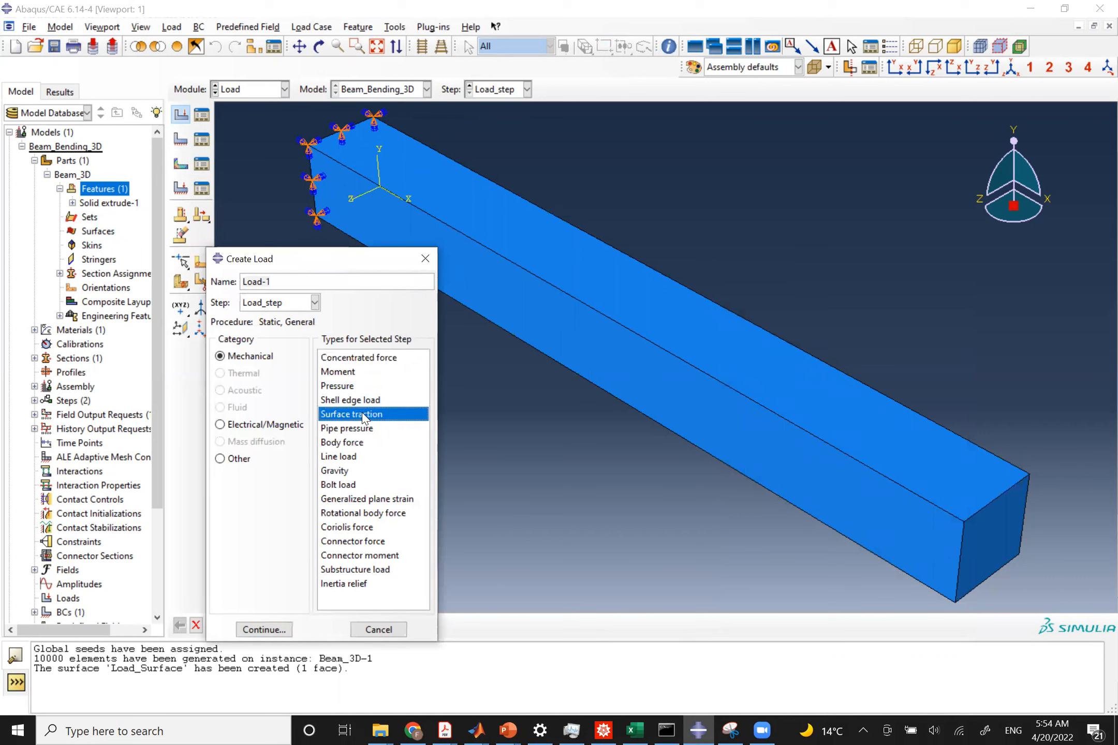
{"action": "triple_click", "coordinate": [270, 281]}
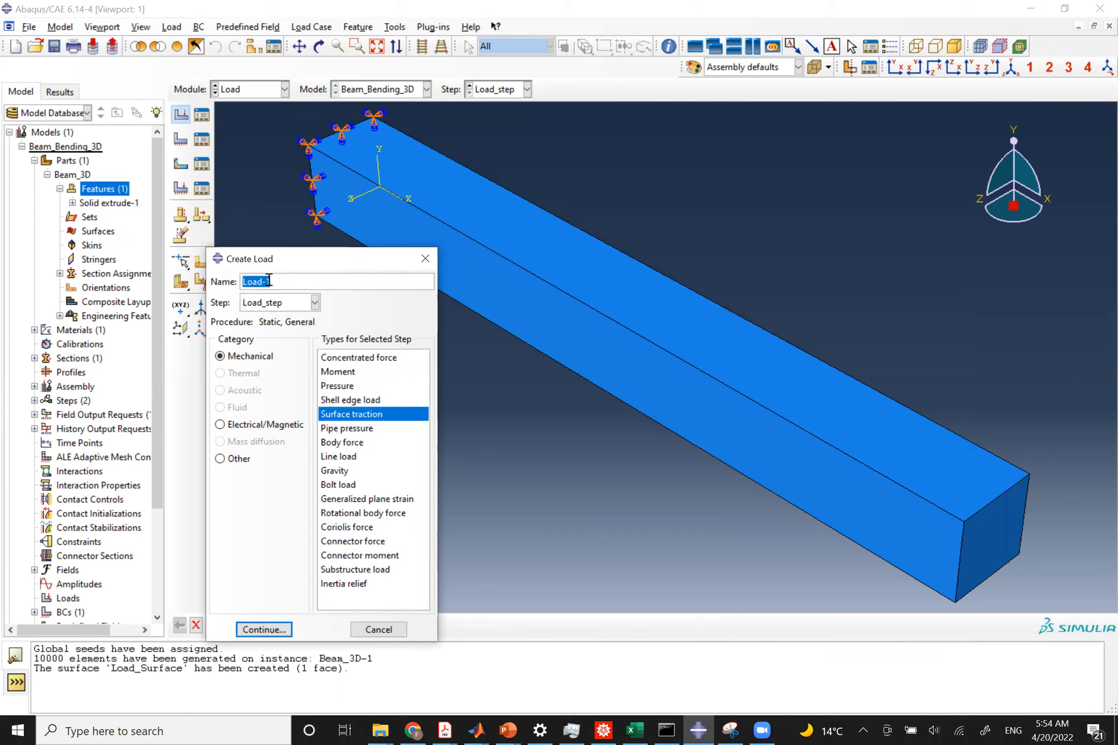
{"action": "type", "text": "Distributed+"}
{"action": "key", "text": "BackSpace"}
{"action": "type", "text": "_Load"}
{"action": "left_click", "coordinate": [264, 630]}
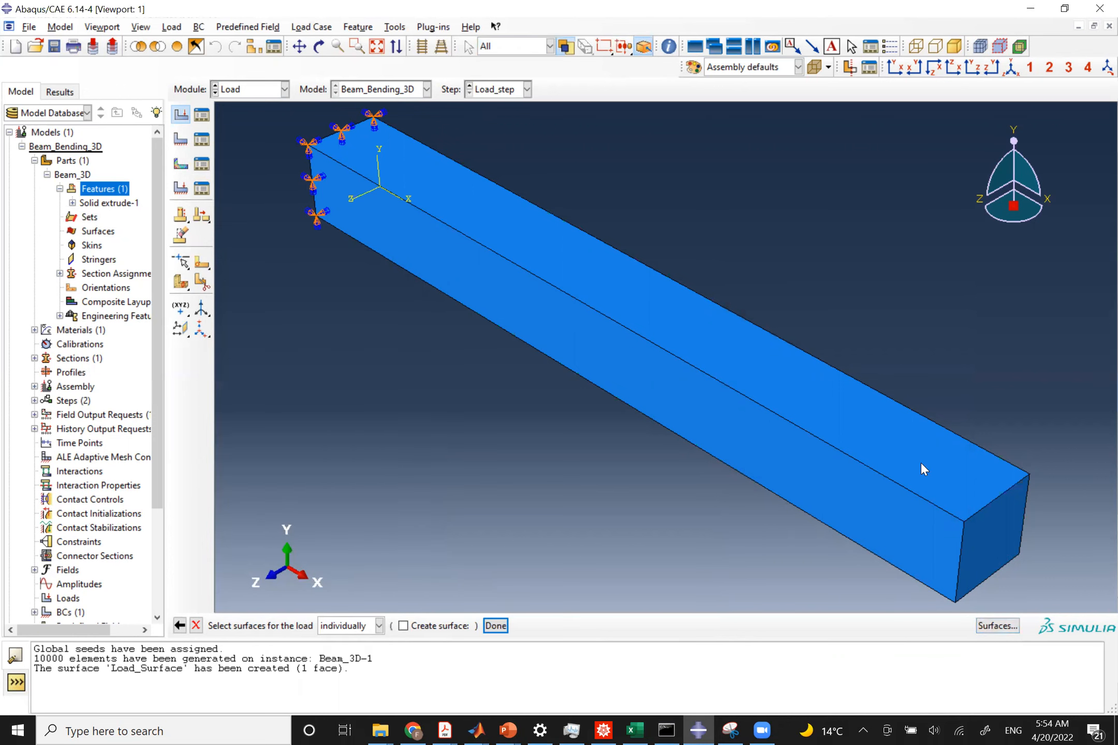
Assign Load_Surface as the load region and set the traction type to General.
{"action": "left_click", "coordinate": [989, 626]}
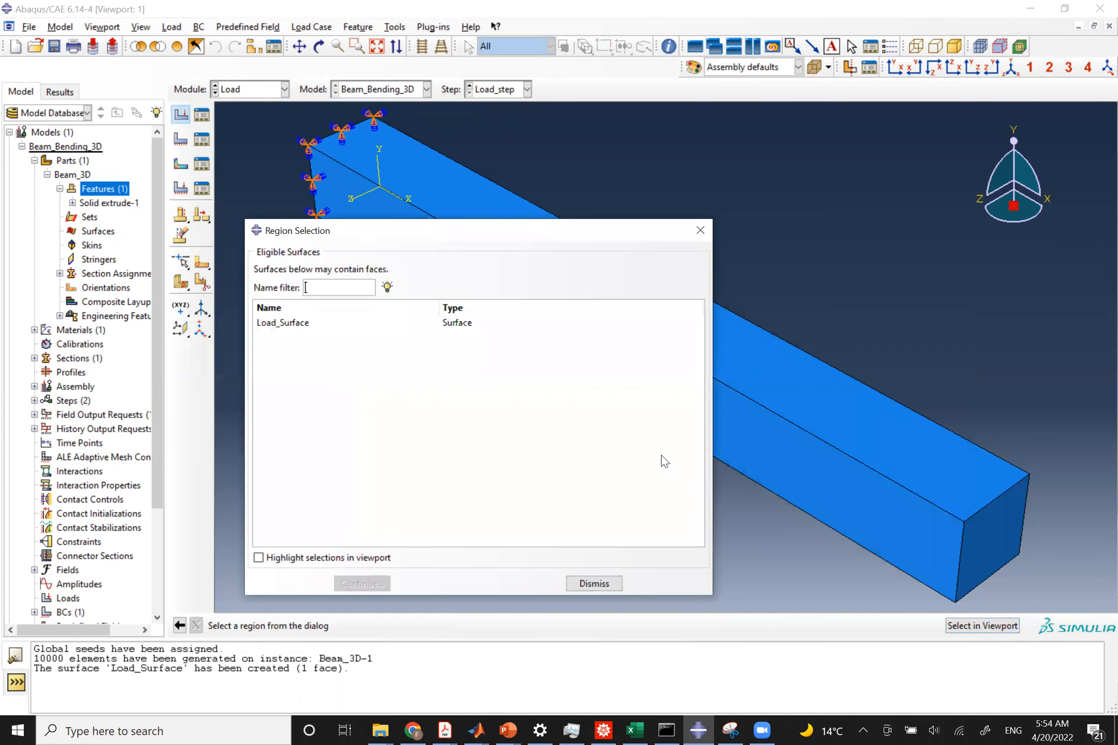
{"action": "left_click", "coordinate": [276, 324]}
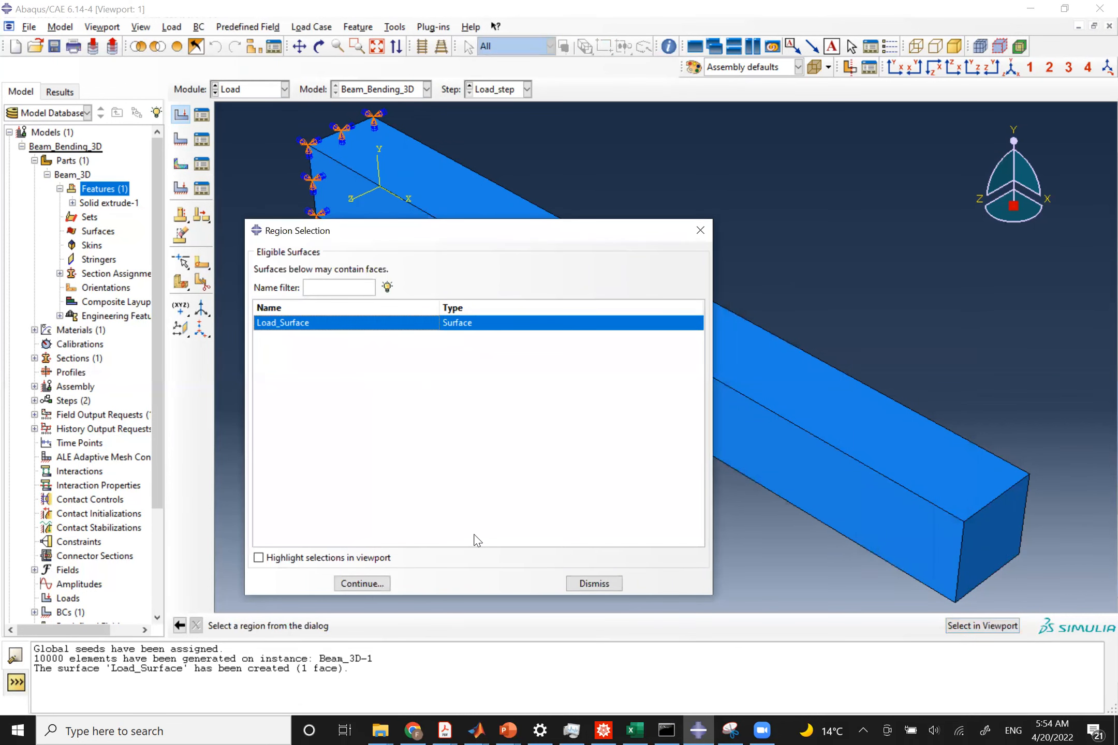
{"action": "left_click", "coordinate": [355, 584]}
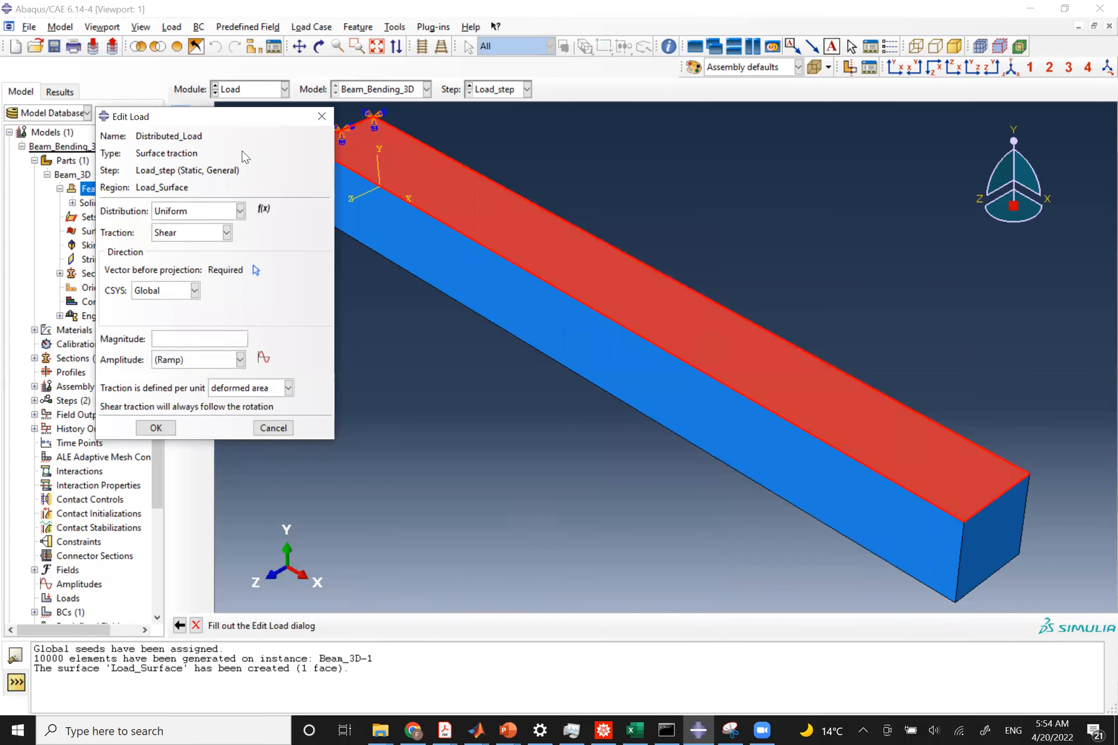
{"action": "left_click", "coordinate": [216, 236]}
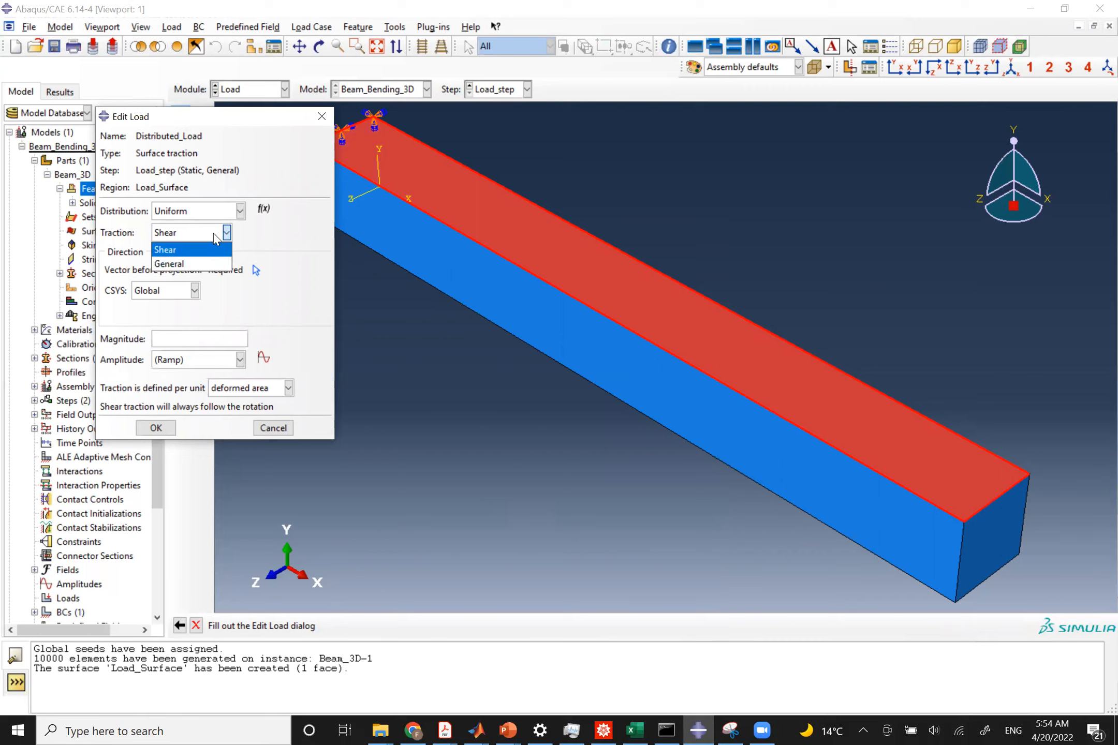
{"action": "left_click", "coordinate": [172, 265]}
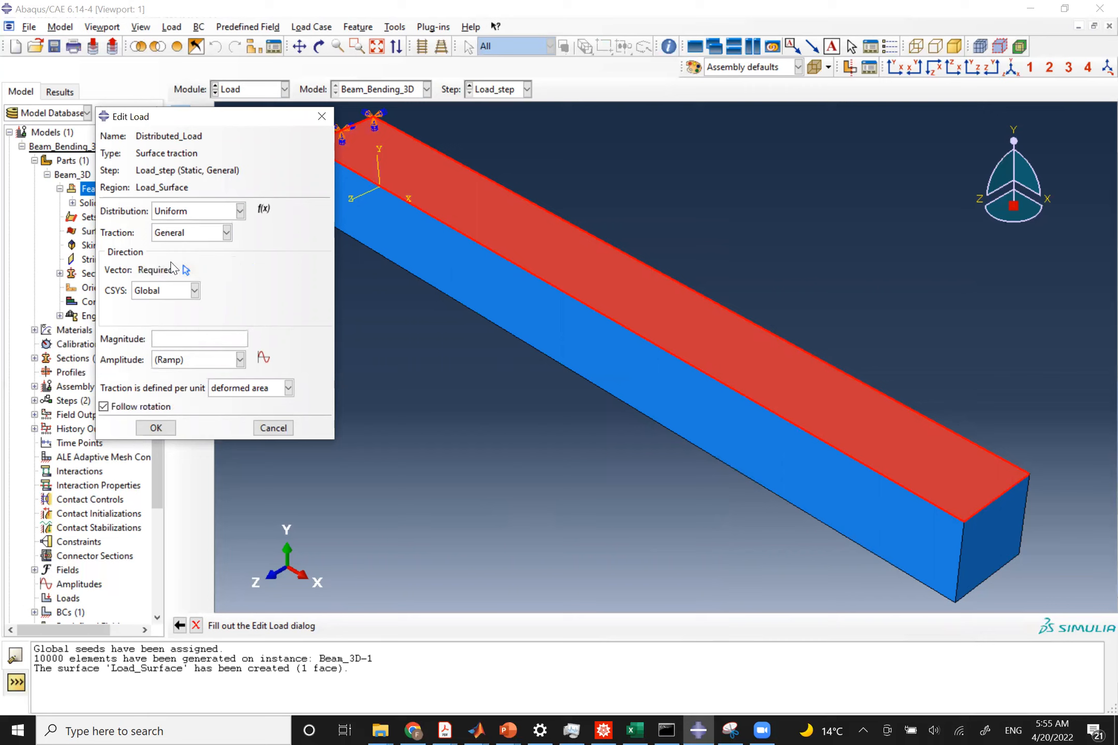
Define the traction direction as downward (0,-1,0) by picking two points along the beam's vertical end edge.
{"action": "left_click", "coordinate": [182, 234]}
{"action": "left_click", "coordinate": [206, 261]}
{"action": "left_click", "coordinate": [184, 270]}
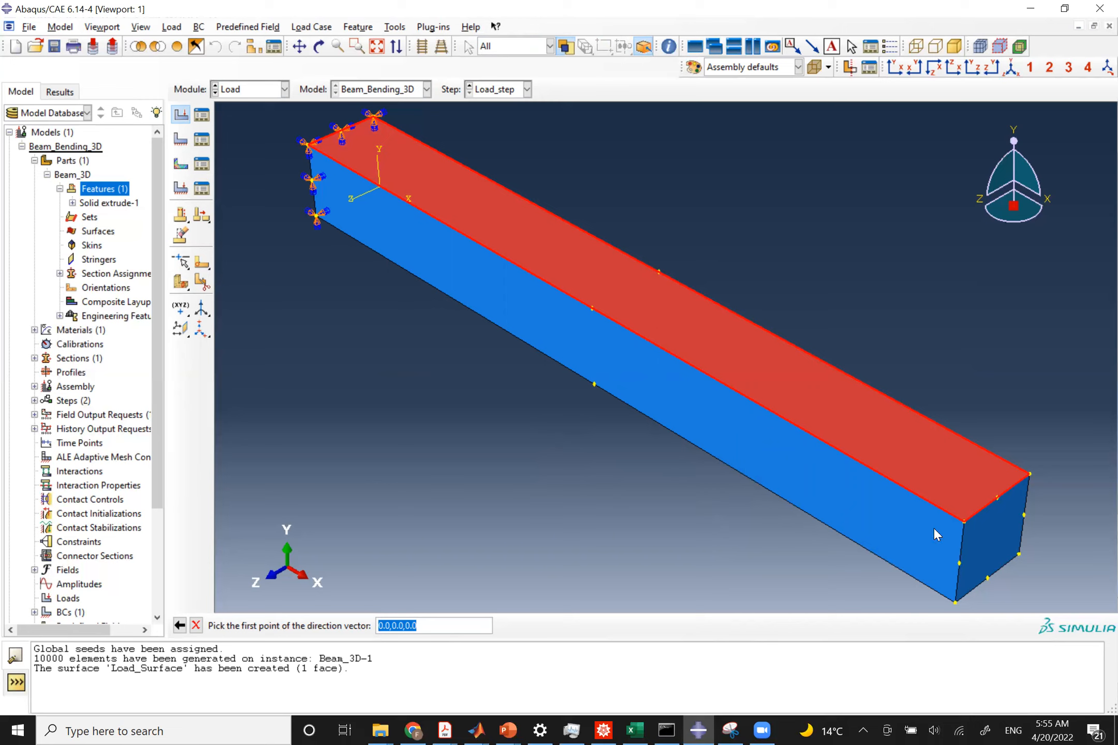
{"action": "left_click", "coordinate": [965, 522]}
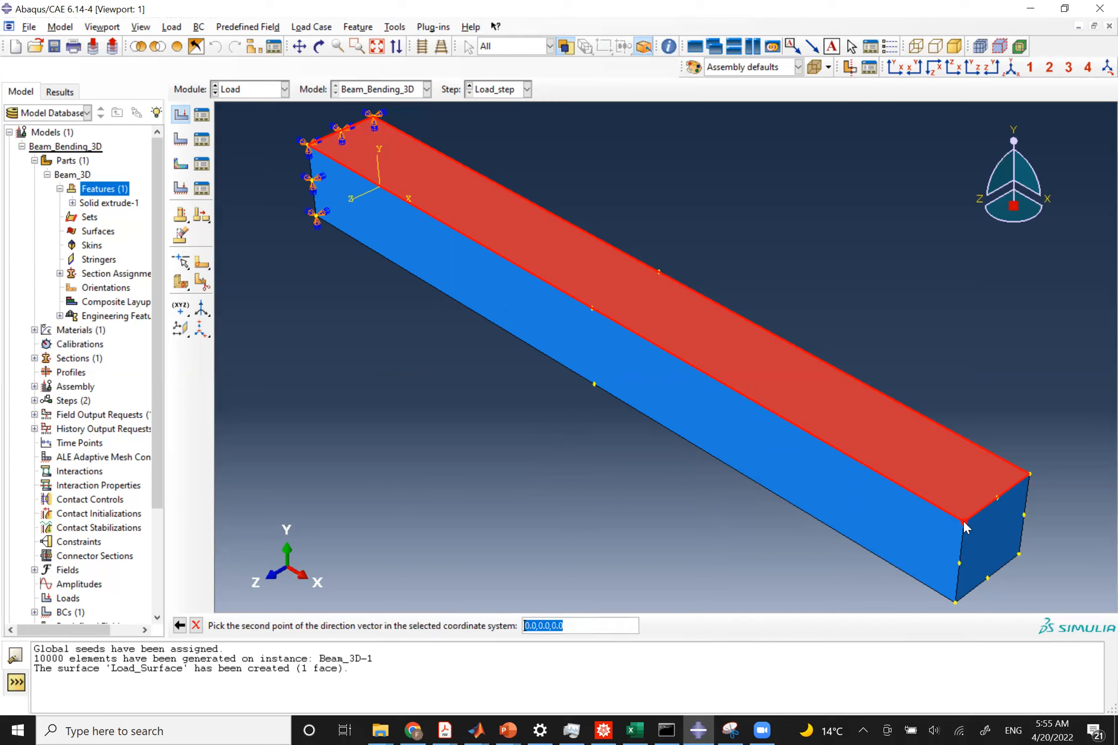
{"action": "left_click", "coordinate": [959, 563]}
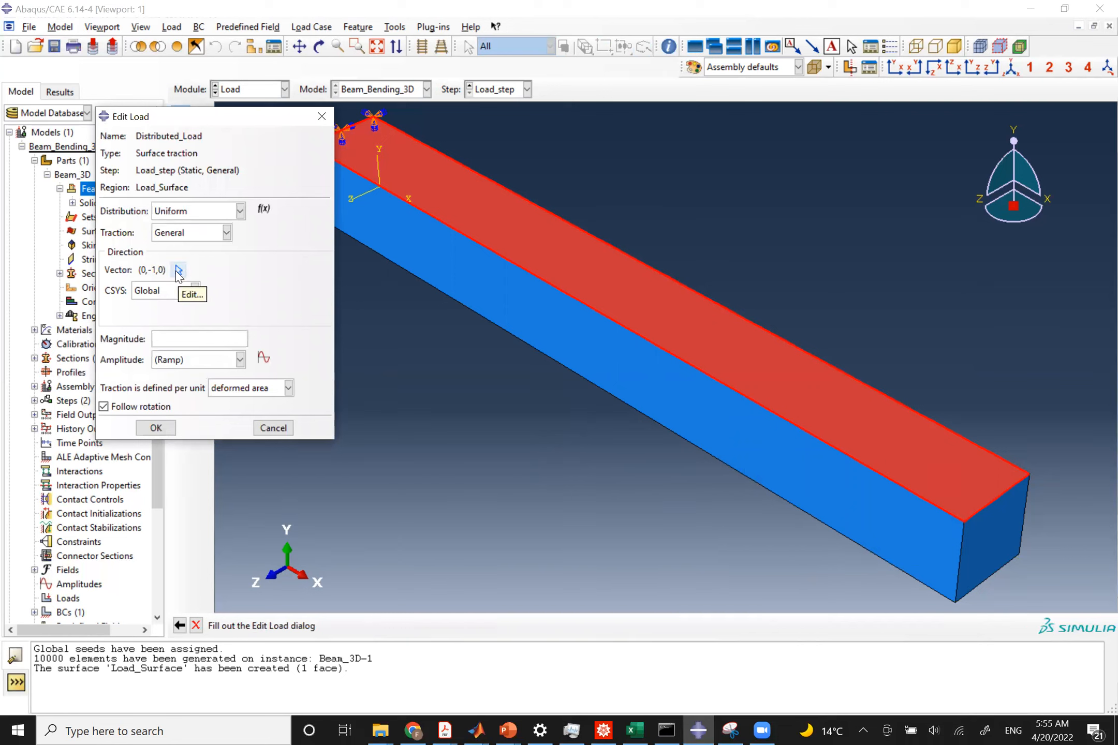
Switch to the problem statement slide to check the distributed load magnitude.
{"action": "left_click", "coordinate": [191, 342]}
{"action": "key", "text": "alt+Tab"}
{"action": "key", "text": "alt+Tab"}
{"action": "key", "text": "alt+Tab"}
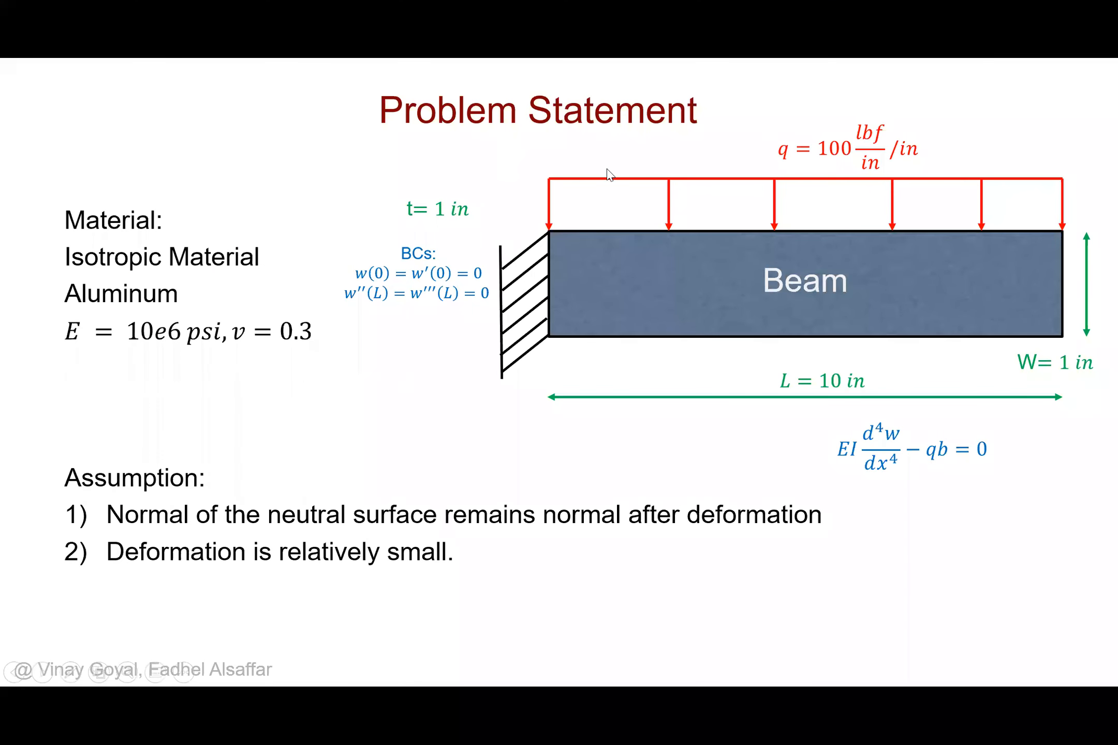
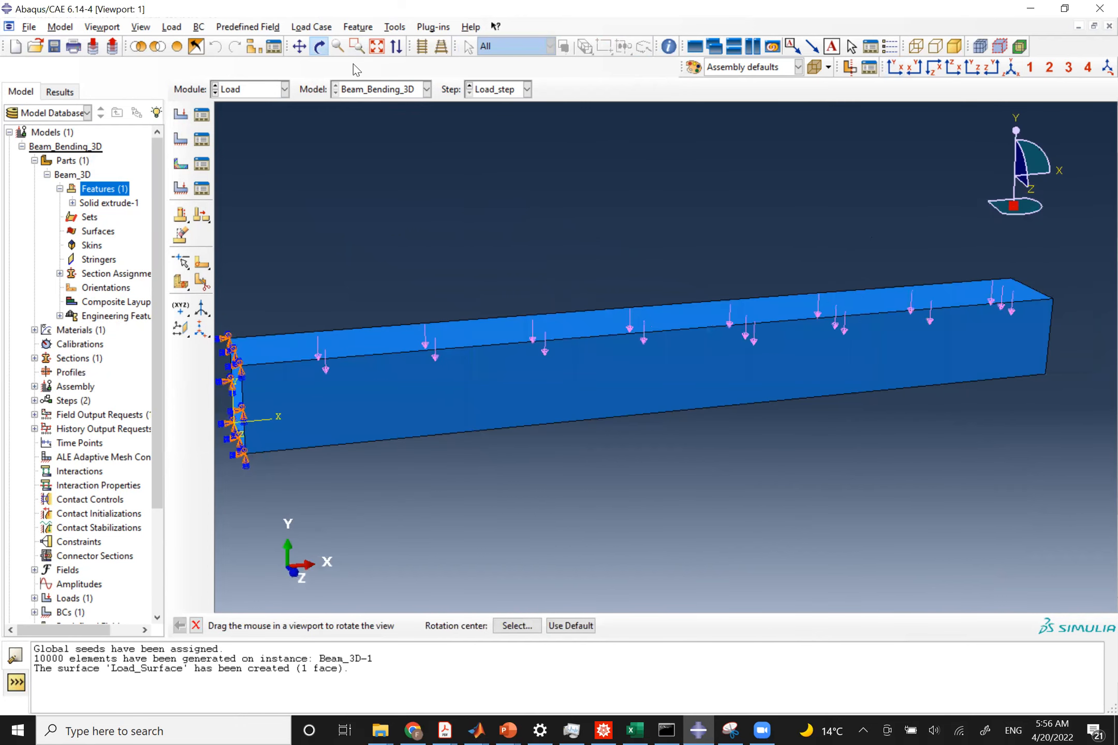
Switch to the Step module and edit field output request F-Output-1 so it outputs only U, translations and rotations.
{"action": "left_click", "coordinate": [1010, 68]}
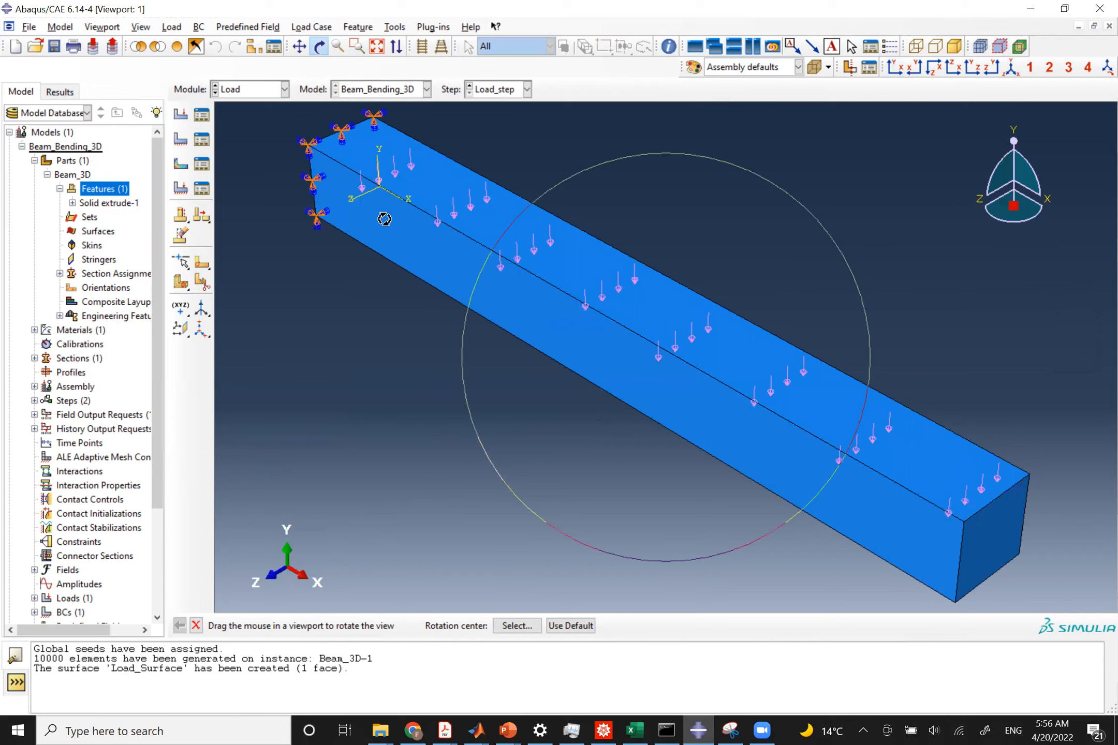
{"action": "left_click", "coordinate": [224, 92]}
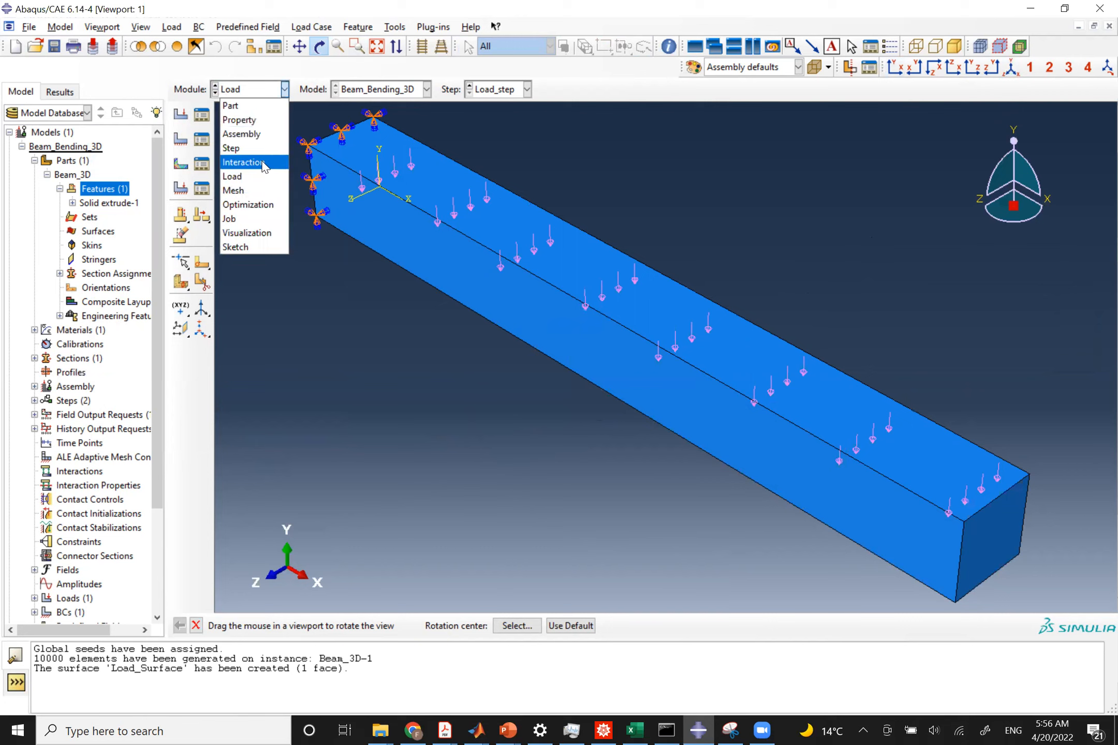
{"action": "left_click", "coordinate": [251, 150]}
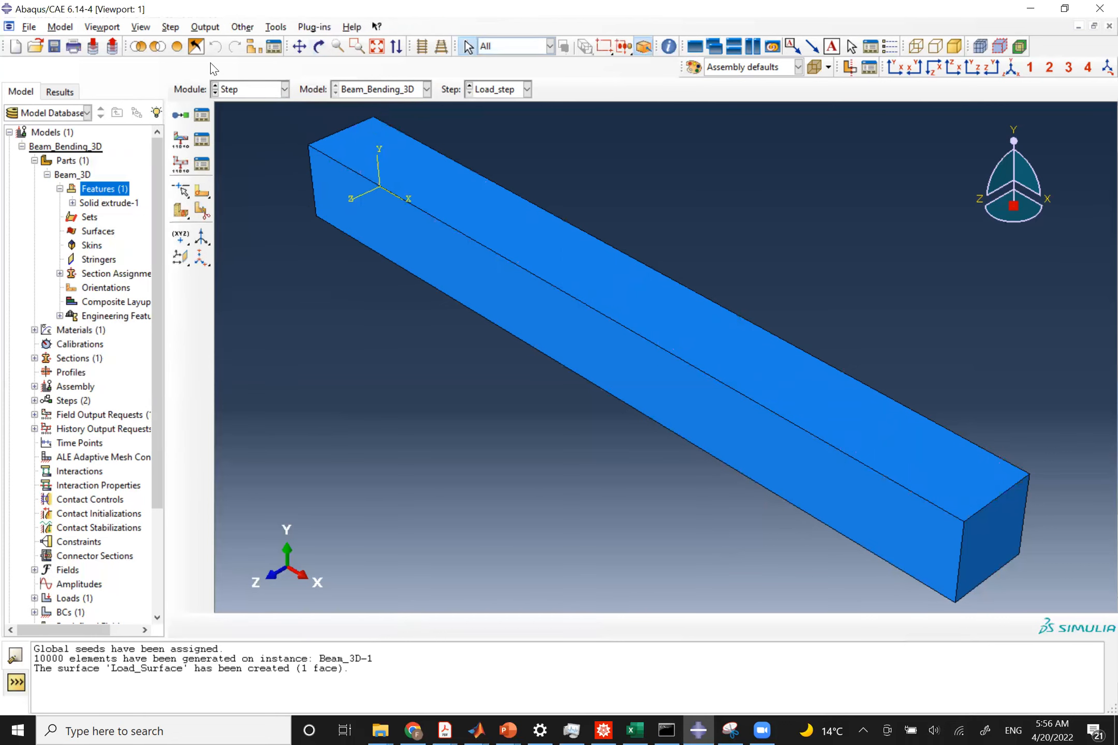
{"action": "left_click", "coordinate": [200, 29]}
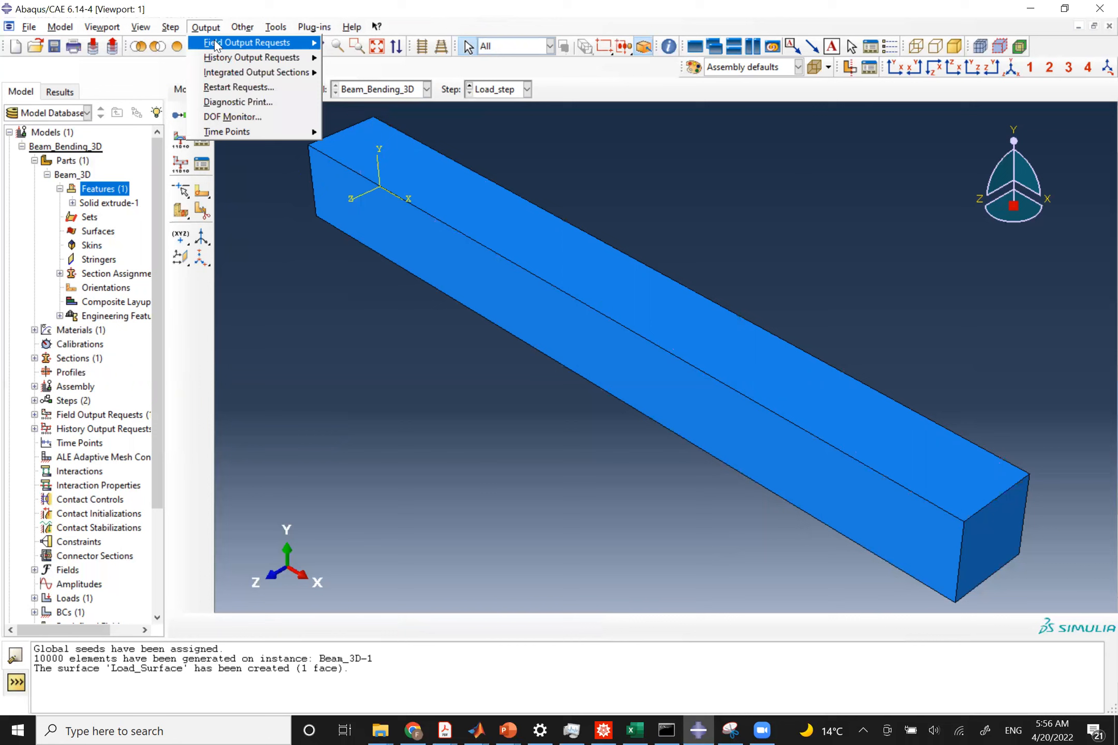
{"action": "mouse_move", "coordinate": [293, 46]}
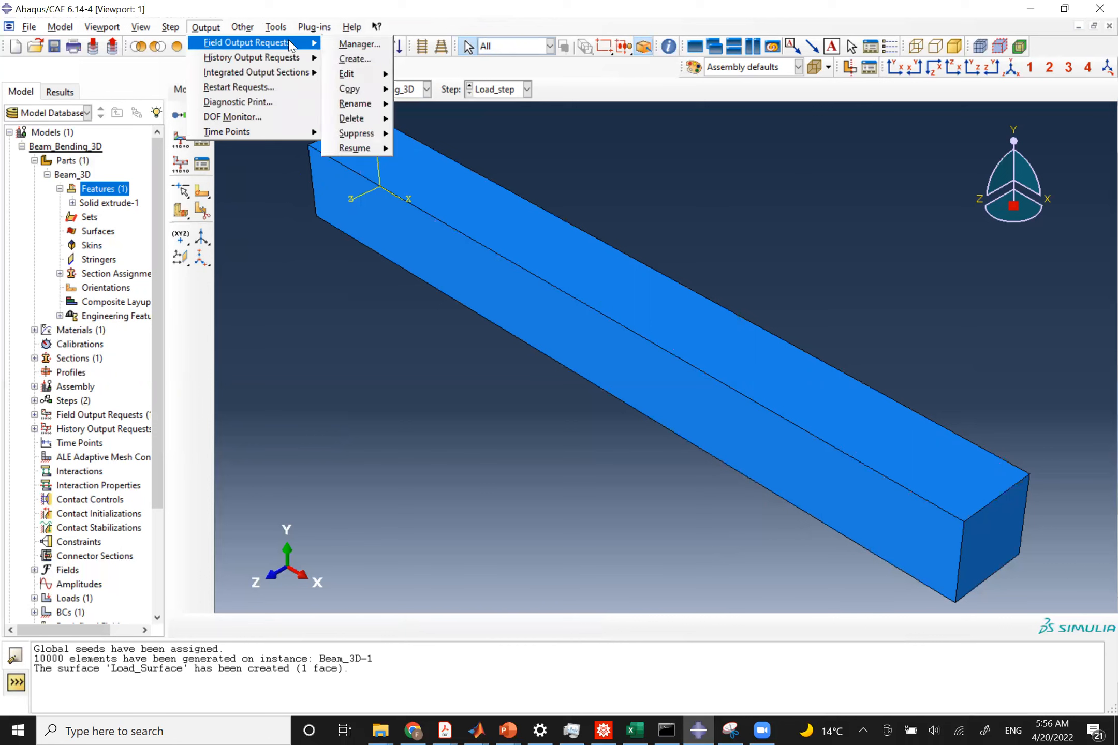
{"action": "left_click", "coordinate": [350, 44]}
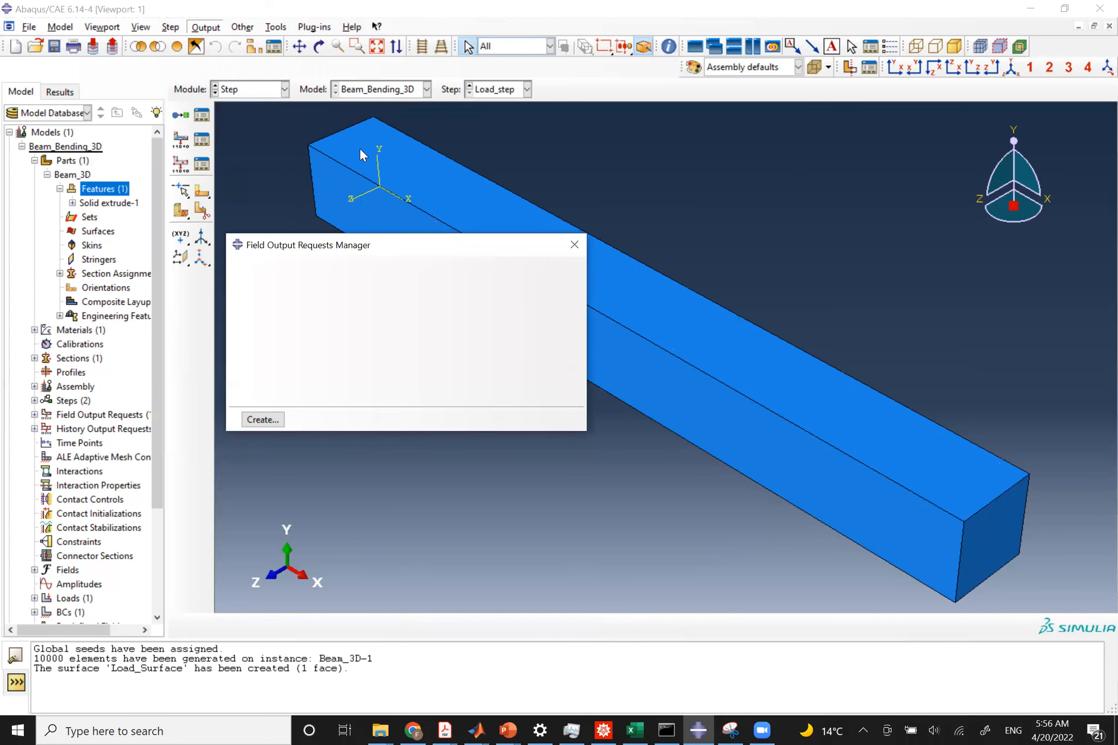
{"action": "left_click", "coordinate": [559, 268]}
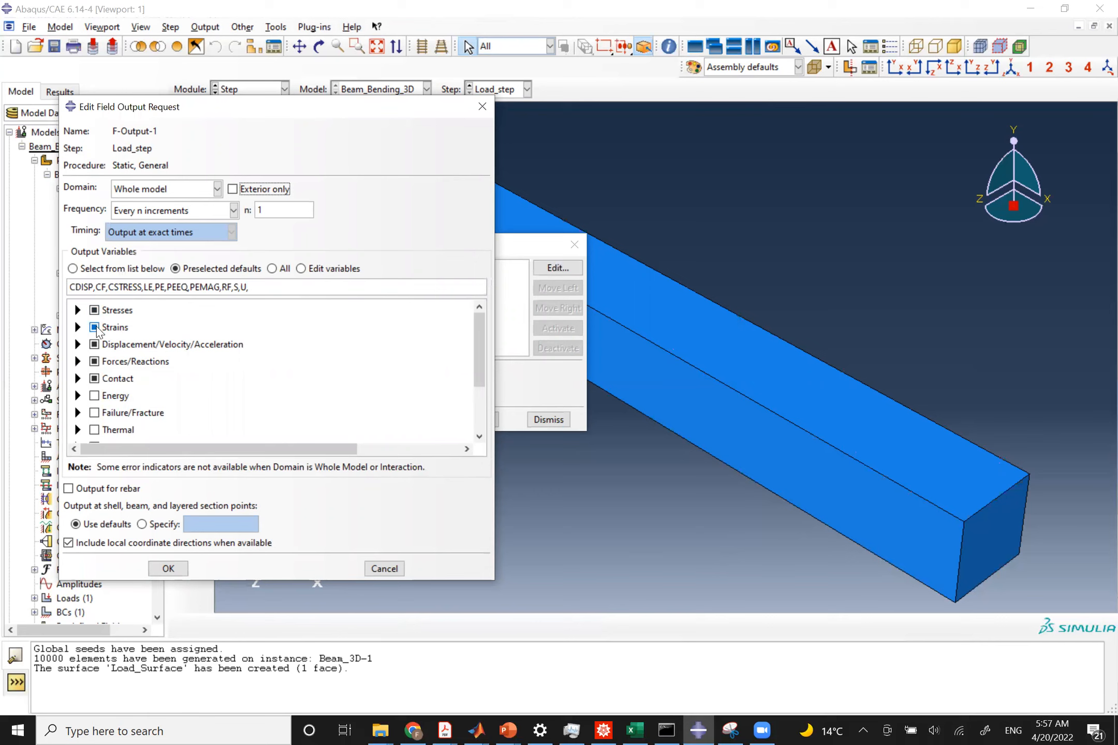
{"action": "left_click", "coordinate": [95, 328]}
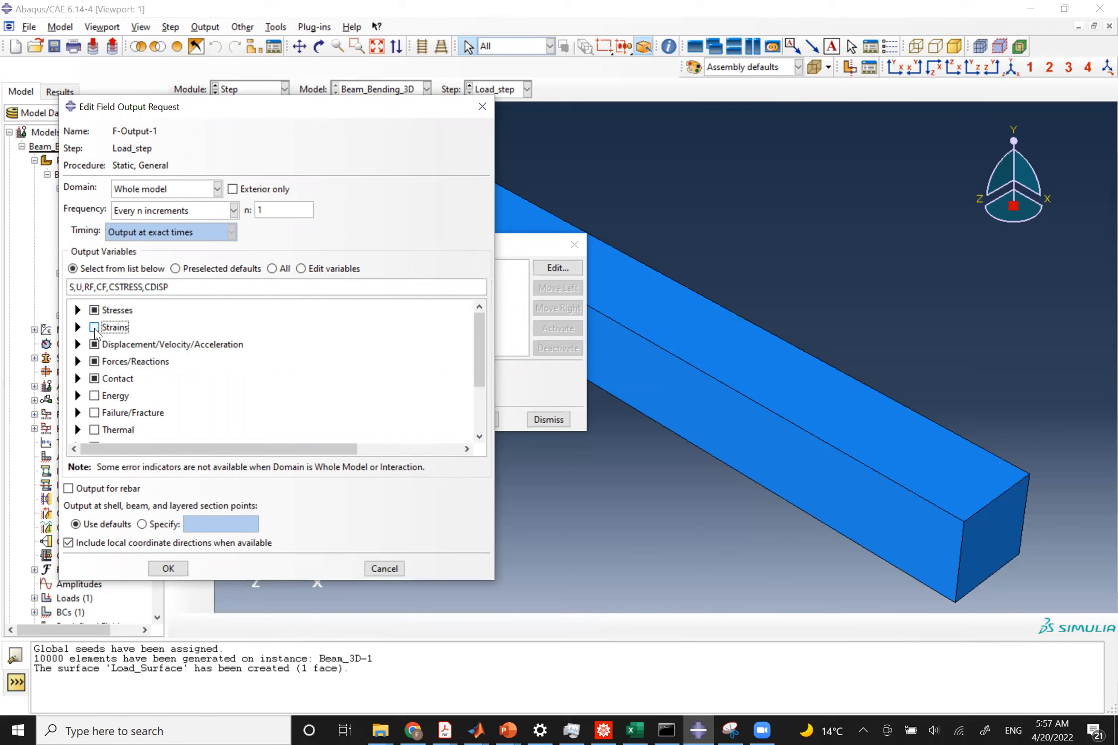
{"action": "left_click", "coordinate": [94, 311]}
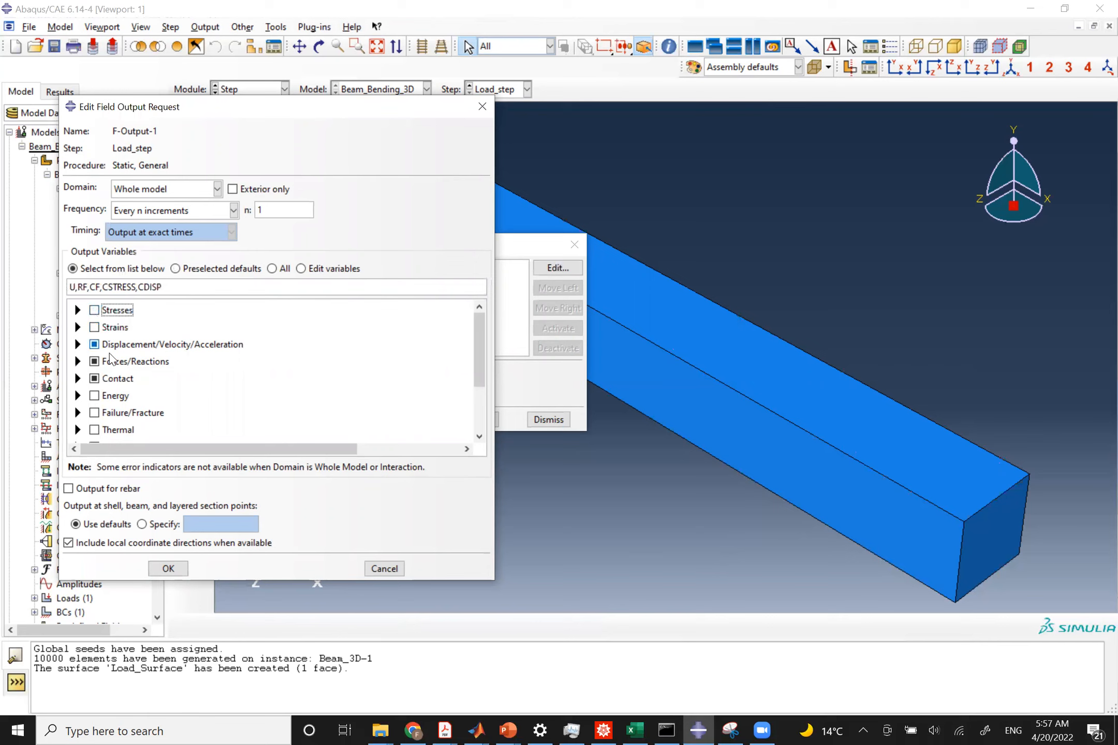
{"action": "left_click", "coordinate": [95, 379]}
{"action": "left_click", "coordinate": [94, 361]}
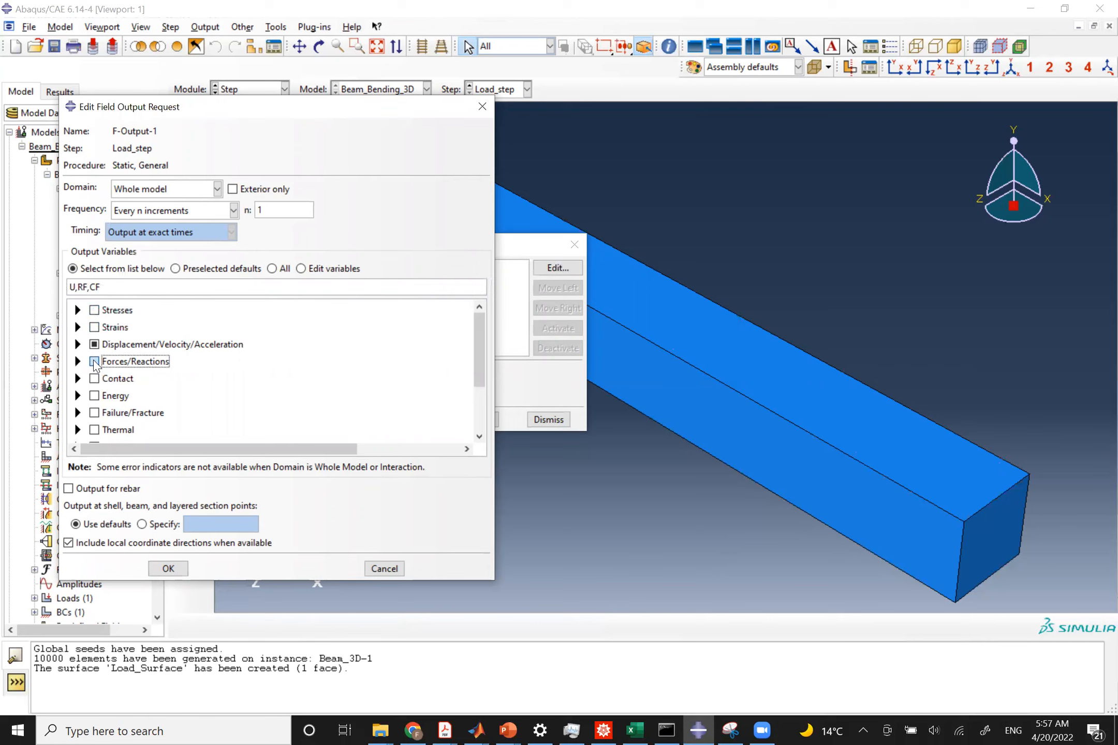
{"action": "left_click", "coordinate": [78, 345]}
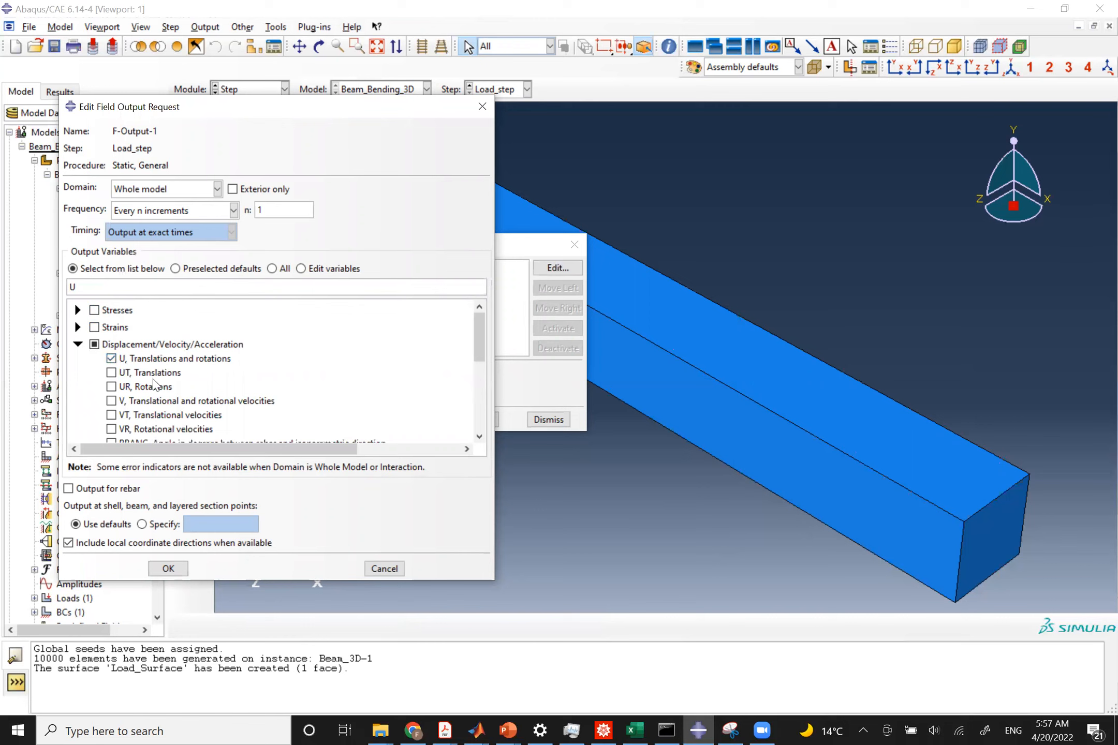
{"action": "left_click", "coordinate": [113, 357]}
{"action": "left_click", "coordinate": [113, 358]}
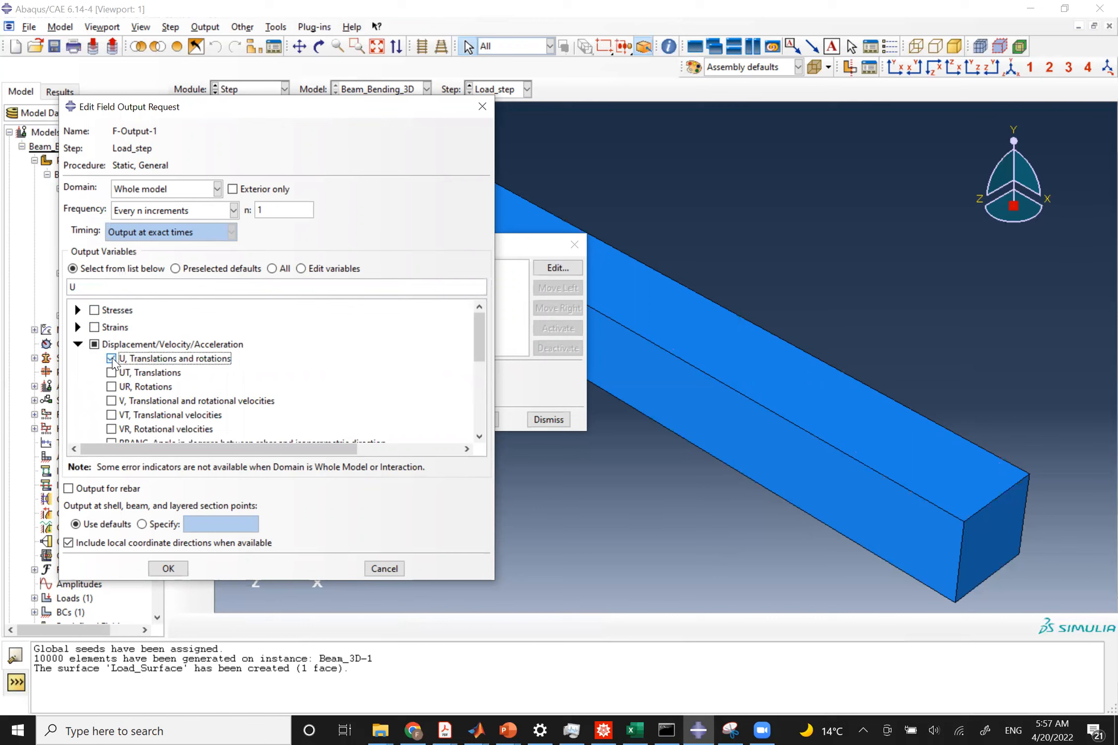
{"action": "left_click", "coordinate": [112, 373]}
{"action": "left_click", "coordinate": [112, 373]}
{"action": "left_click", "coordinate": [168, 568]}
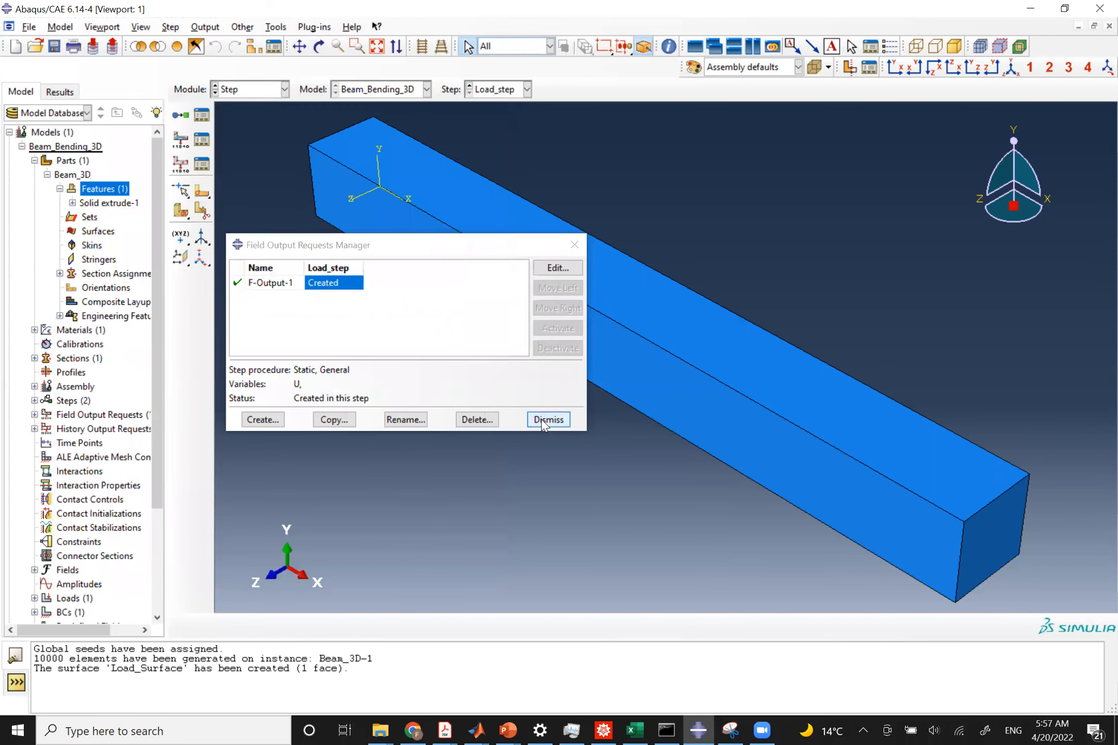
{"action": "left_click", "coordinate": [549, 419]}
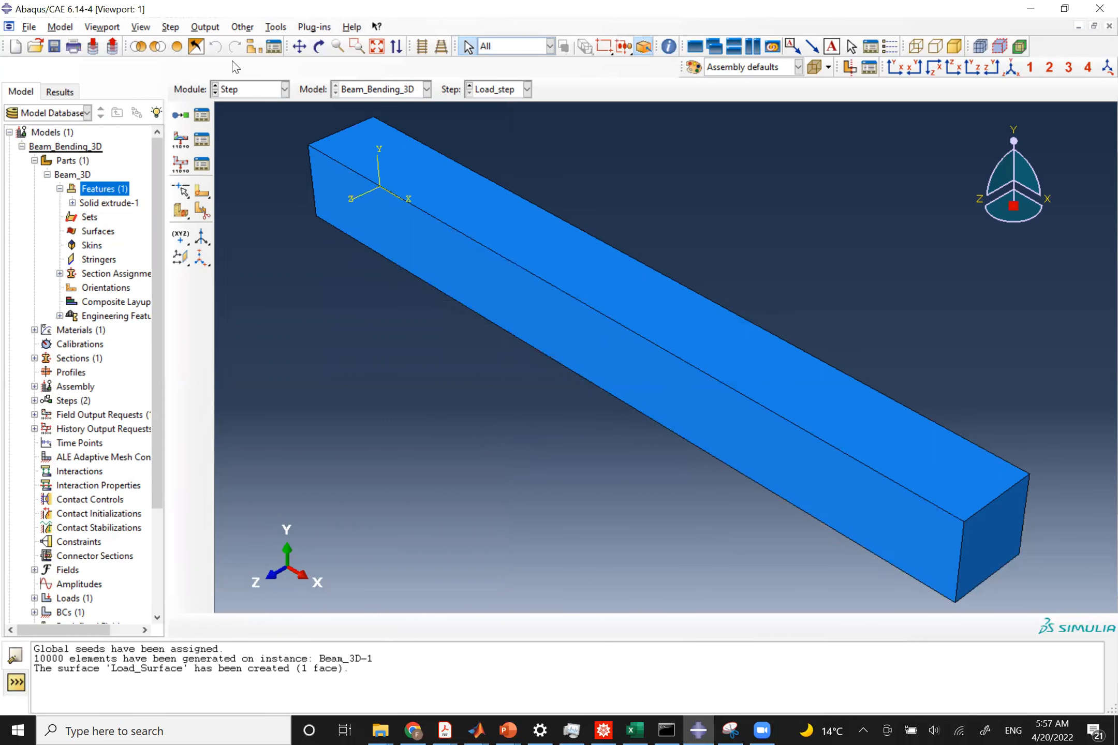
Create a geometry set named Top_pt_deflection containing the top front vertex at the beam's free end.
{"action": "left_click", "coordinate": [275, 27]}
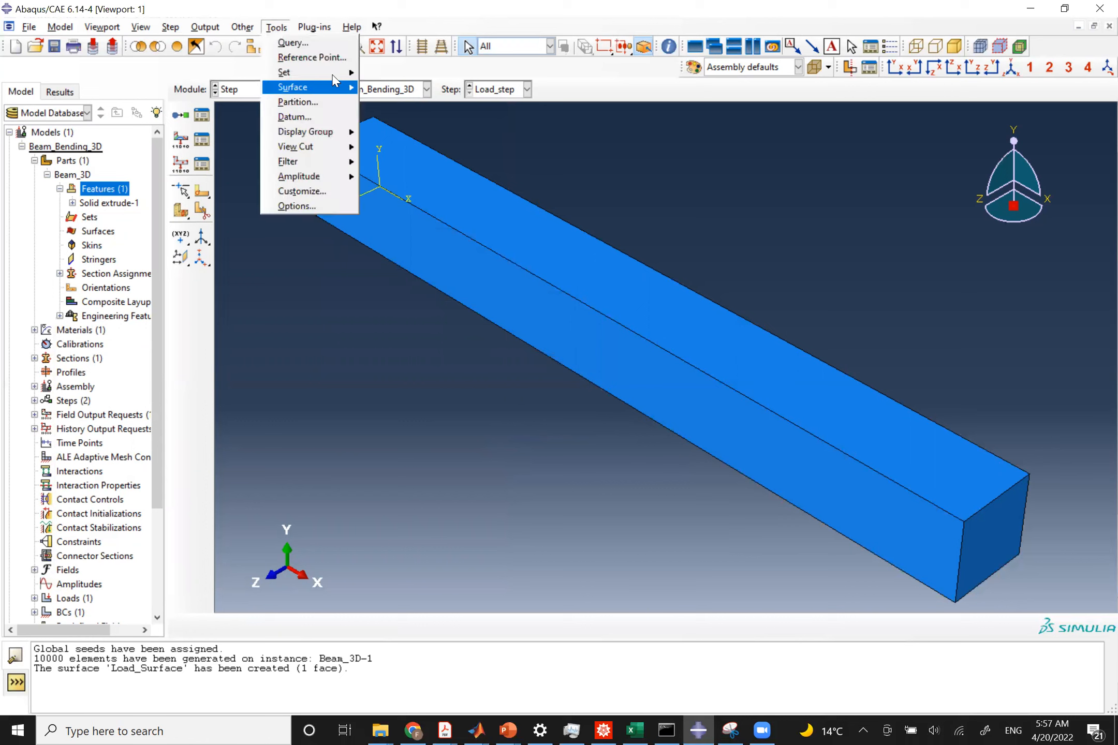
{"action": "mouse_move", "coordinate": [337, 78]}
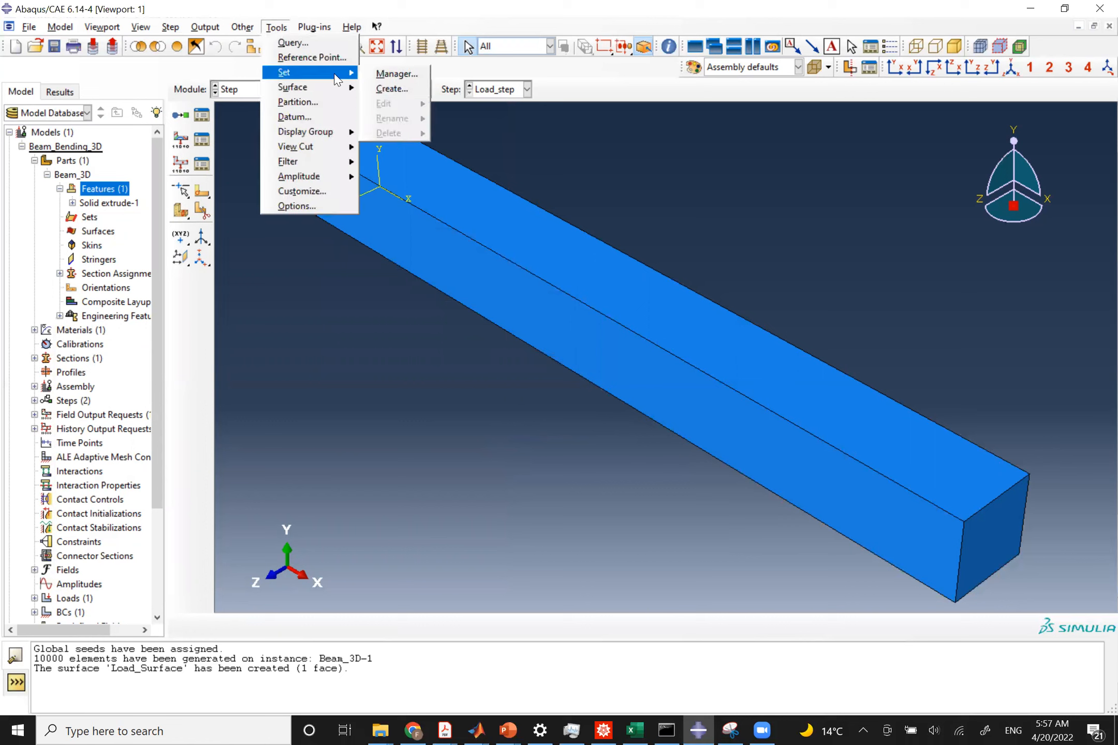
{"action": "left_click", "coordinate": [385, 90]}
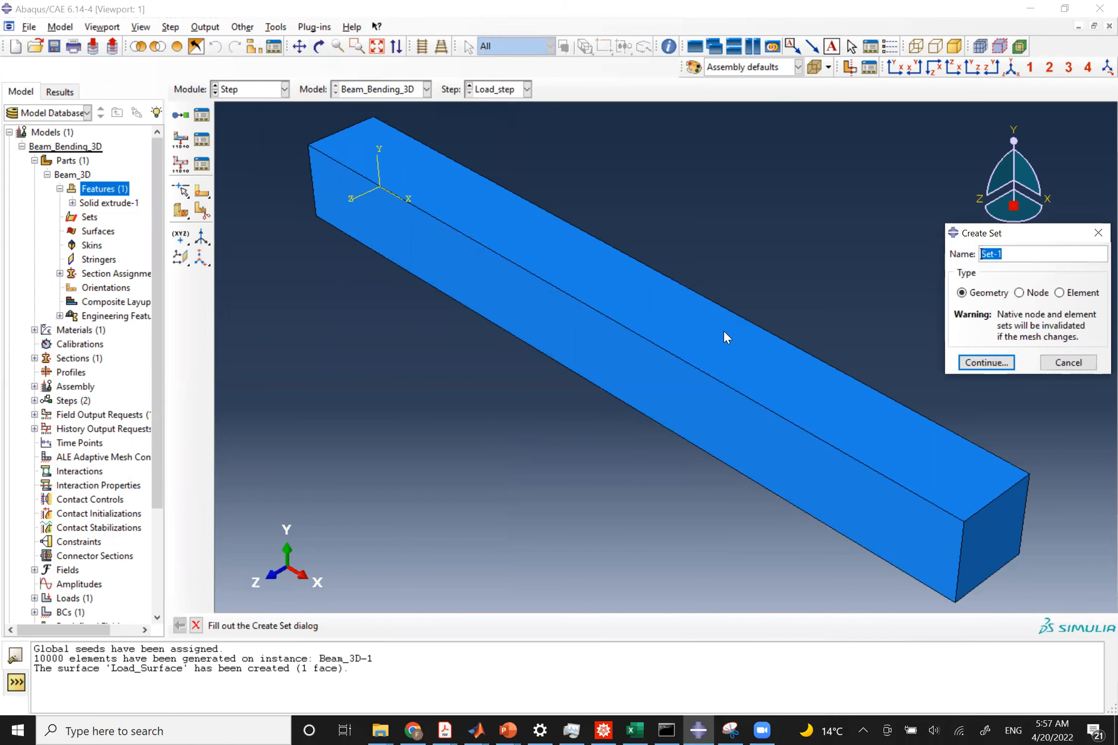
{"action": "key", "text": "BackSpace"}
{"action": "type", "text": "Top_pt_deflection"}
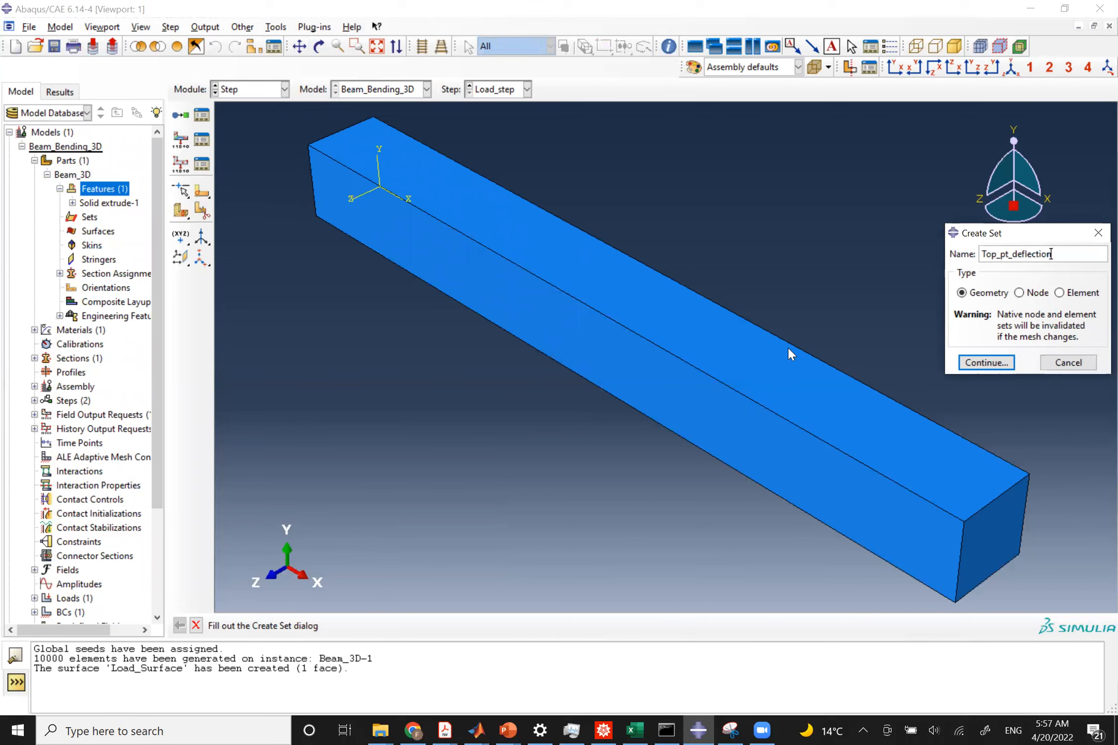
{"action": "left_click", "coordinate": [985, 363]}
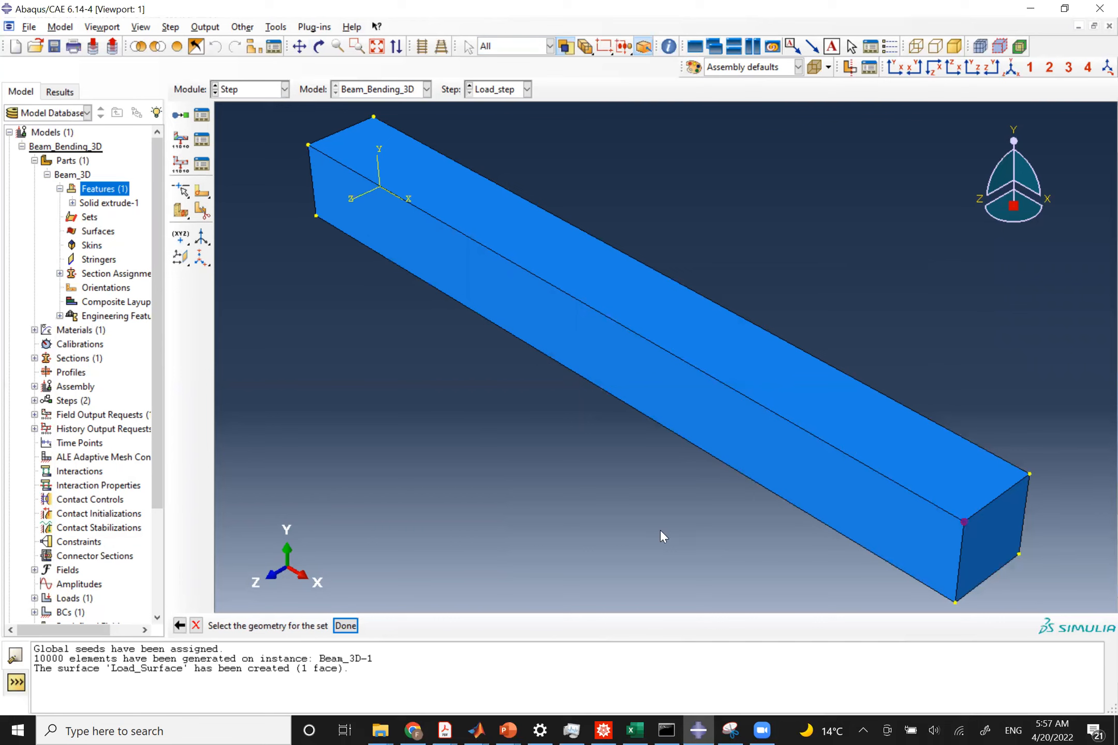
{"action": "left_click", "coordinate": [346, 626]}
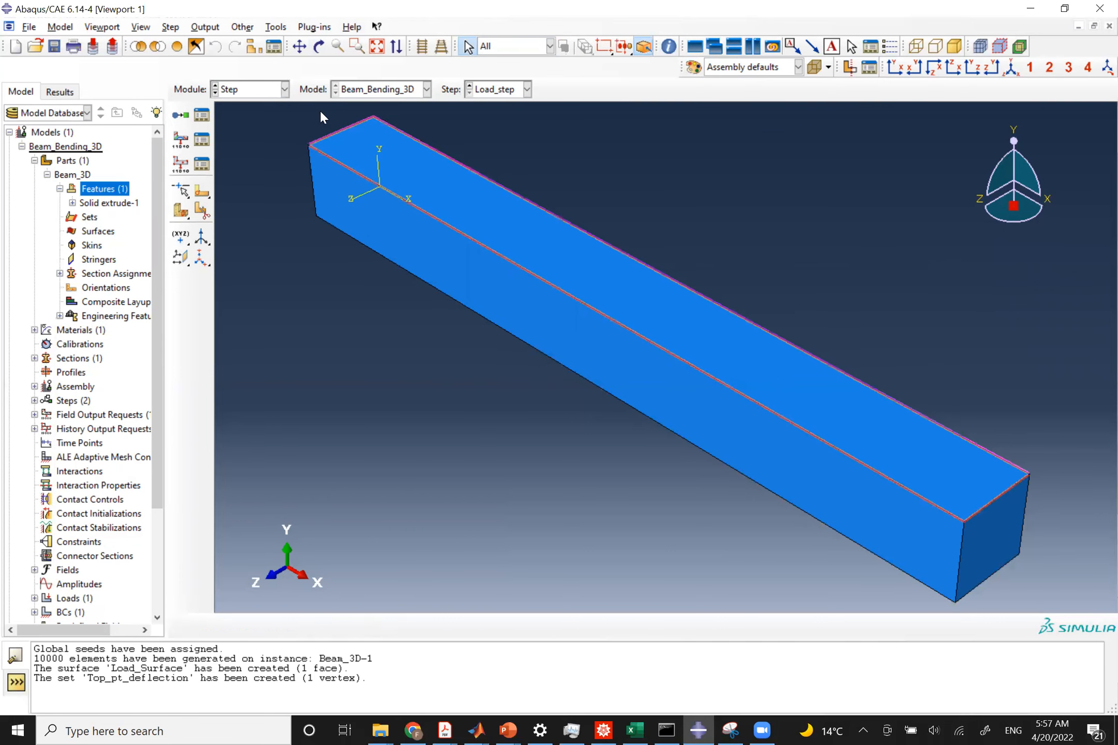
Create a history output request named Top_deflection in Load_step, using the Top_pt_deflection set as its domain.
{"action": "left_click", "coordinate": [205, 27]}
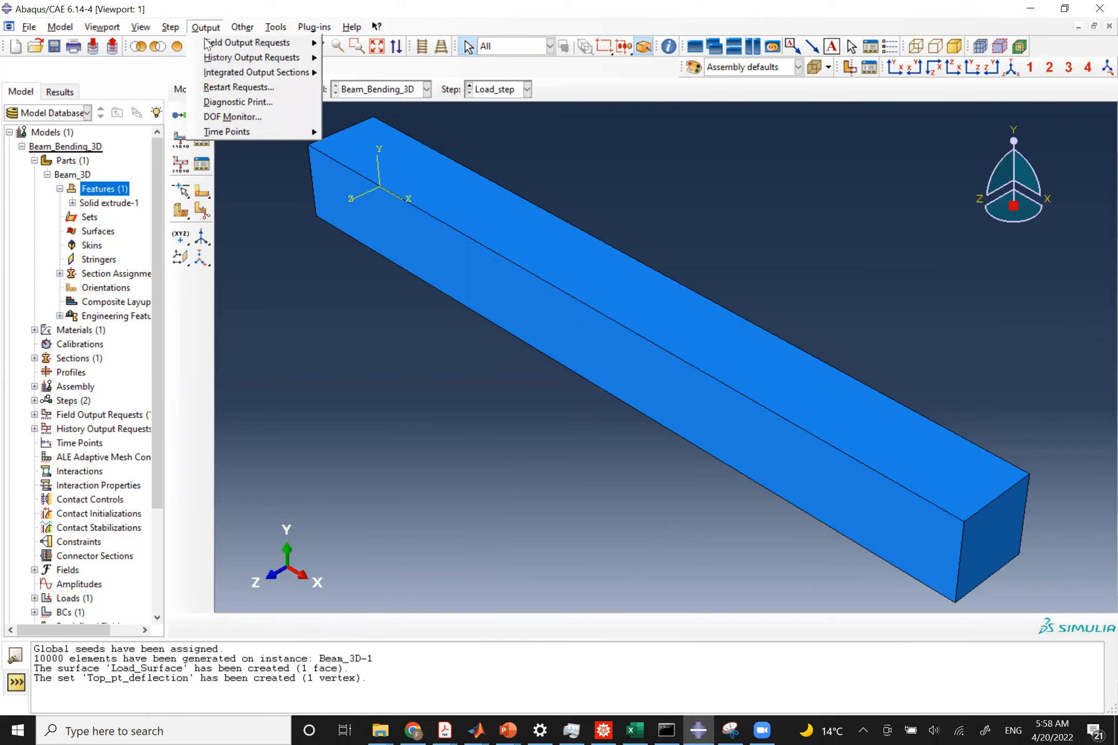
{"action": "mouse_move", "coordinate": [303, 63]}
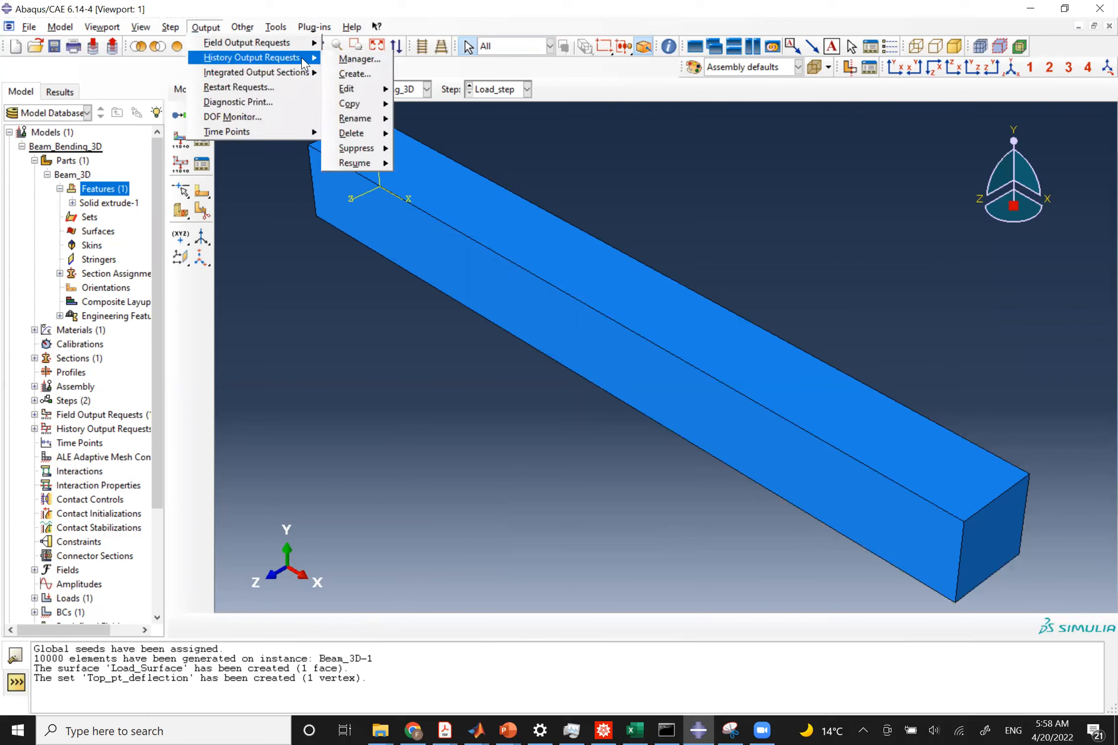
{"action": "left_click", "coordinate": [362, 61]}
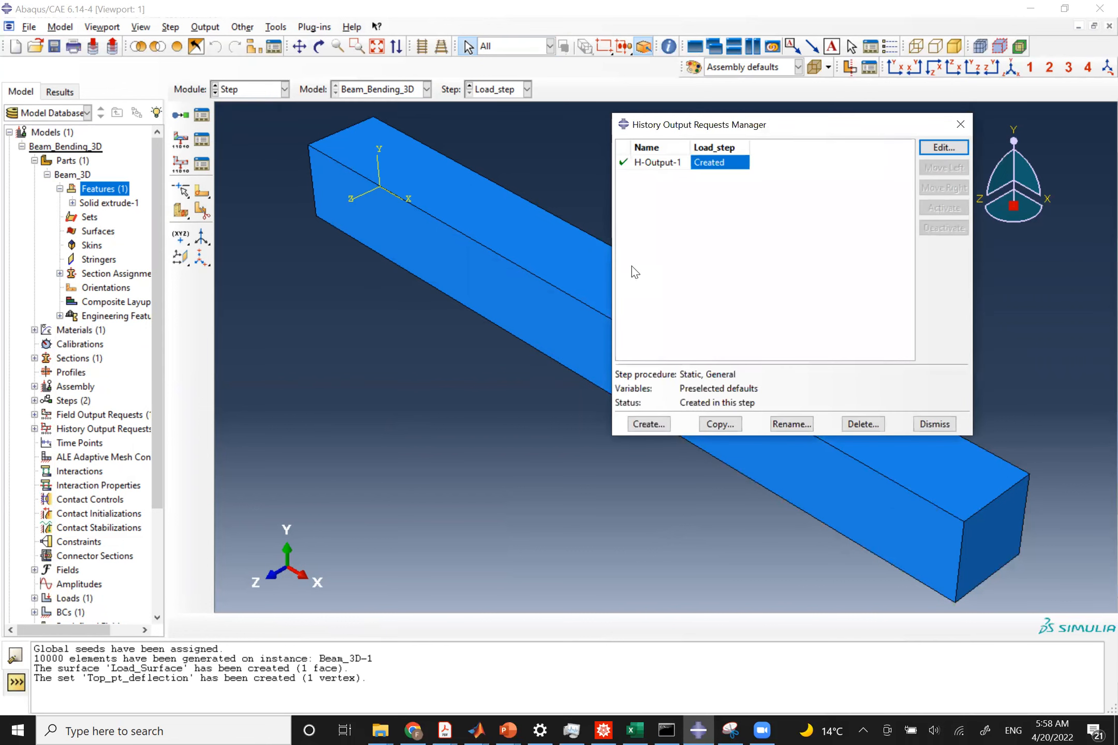
{"action": "left_click", "coordinate": [652, 421]}
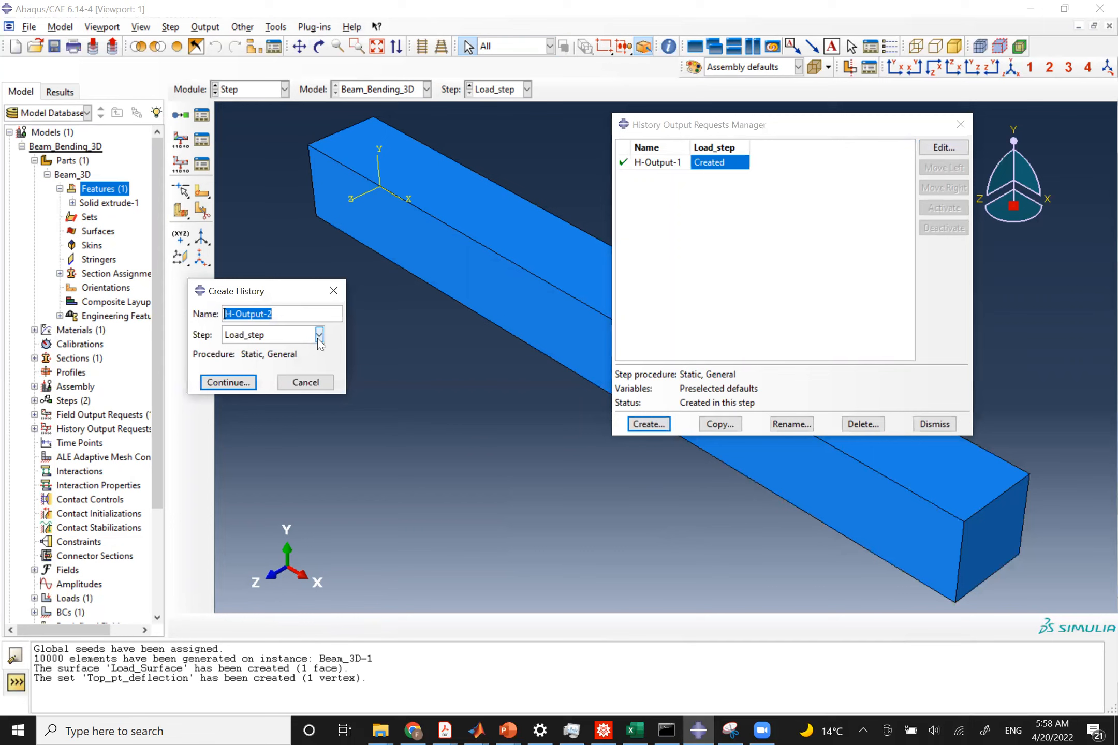
{"action": "type", "text": "Top_deflection"}
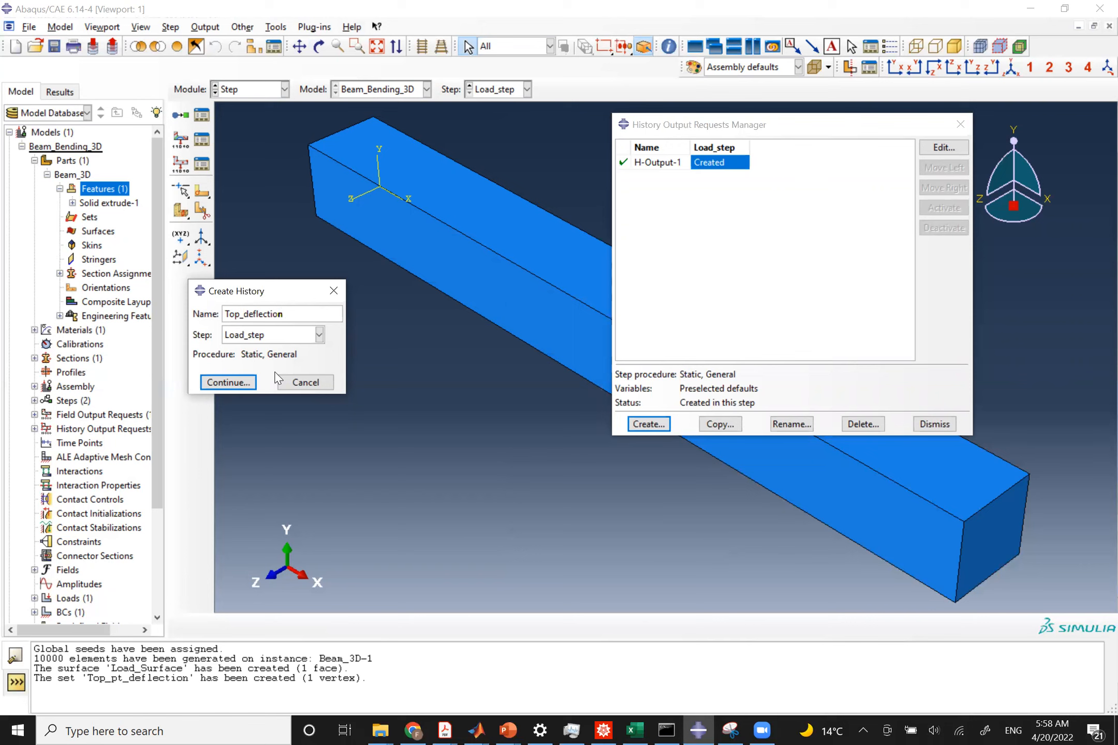
{"action": "left_click", "coordinate": [209, 386]}
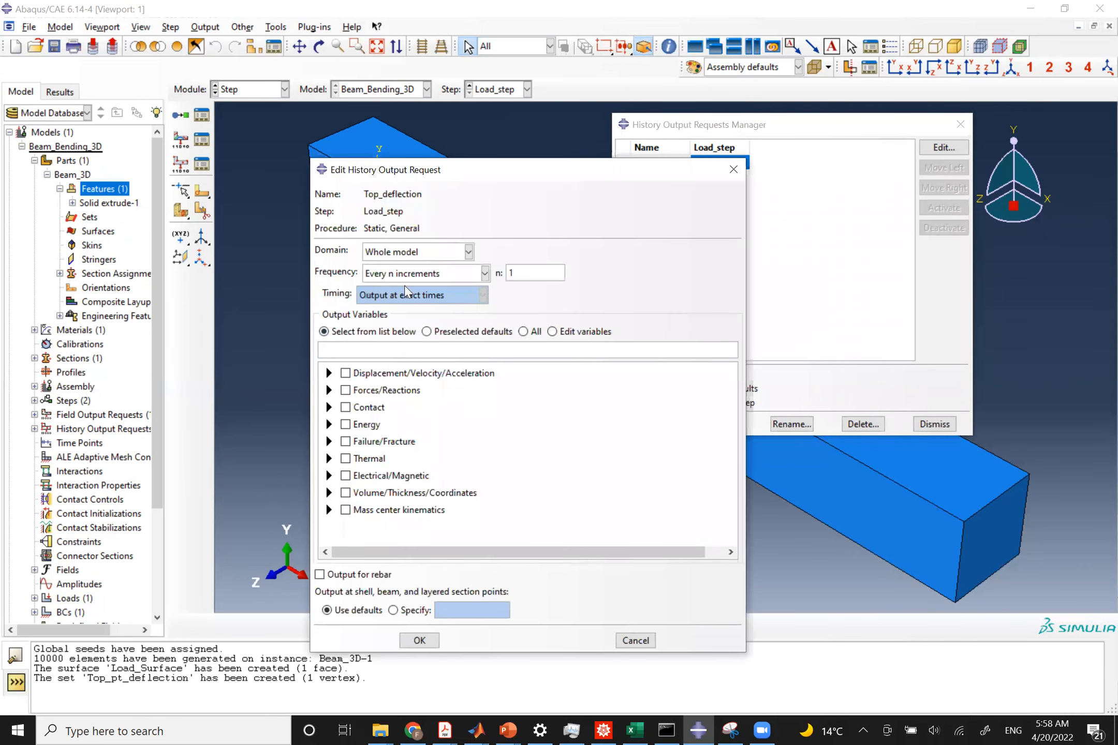
{"action": "left_click", "coordinate": [438, 254]}
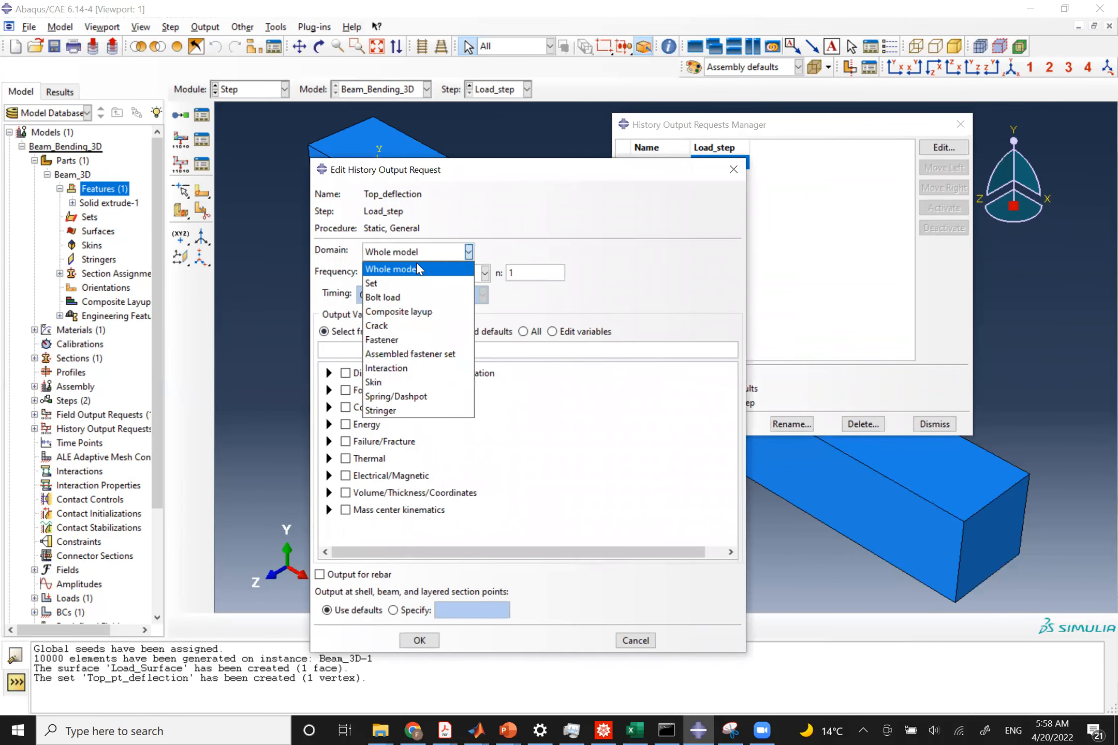
{"action": "left_click", "coordinate": [384, 282]}
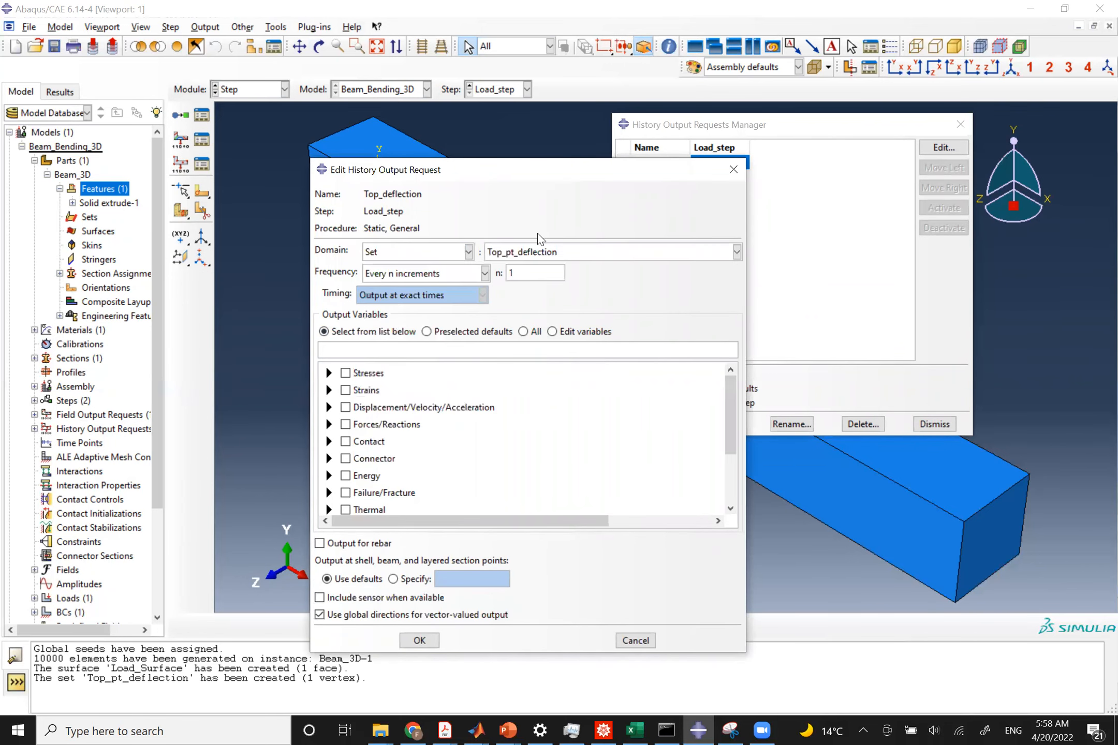
Limit the Top_deflection history output to the U2 displacement component only and save it.
{"action": "left_click", "coordinate": [329, 408]}
{"action": "left_click", "coordinate": [363, 421]}
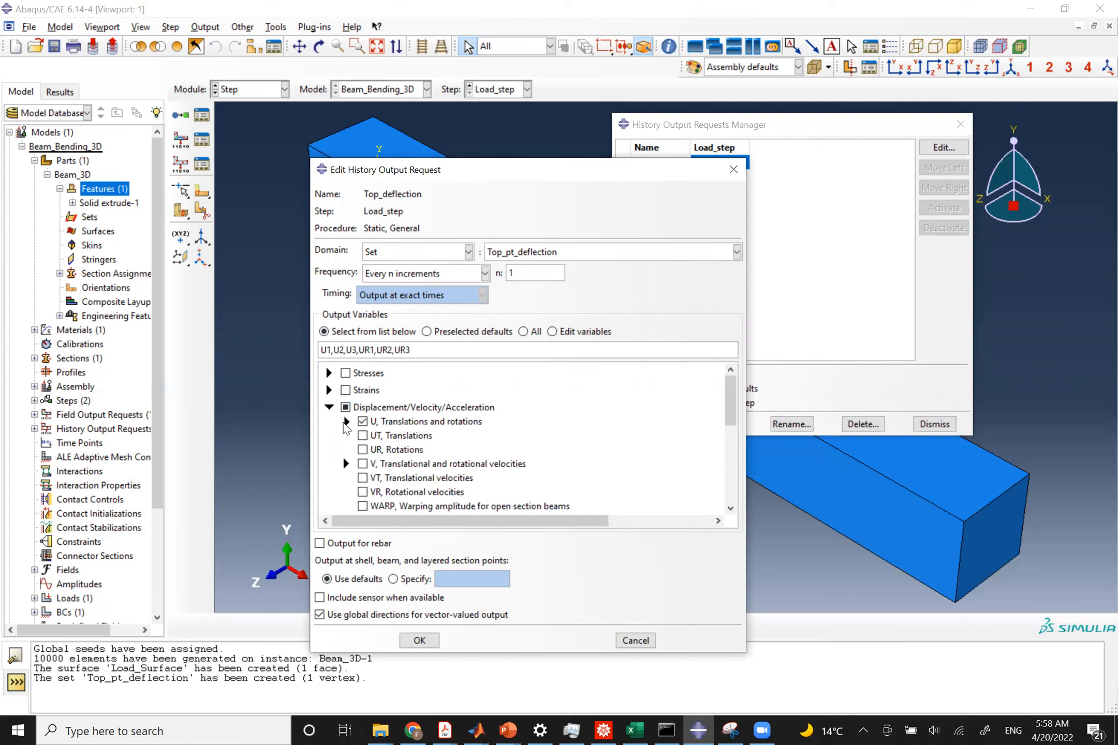
{"action": "left_click", "coordinate": [346, 421]}
{"action": "scroll", "coordinate": [379, 448], "scroll_direction": "down", "scroll_amount": 1}
{"action": "left_click", "coordinate": [380, 454]}
{"action": "left_click", "coordinate": [379, 440]}
{"action": "left_click", "coordinate": [380, 426]}
{"action": "left_click", "coordinate": [379, 413]}
{"action": "left_click", "coordinate": [379, 383]}
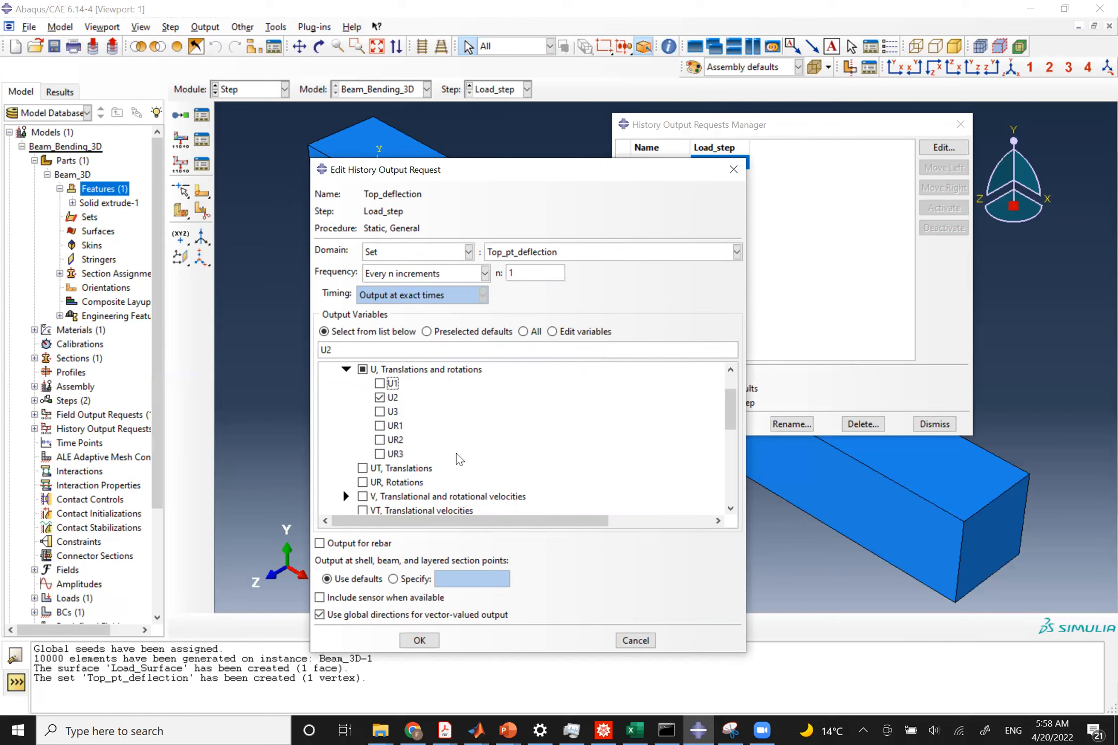
{"action": "left_click", "coordinate": [419, 641]}
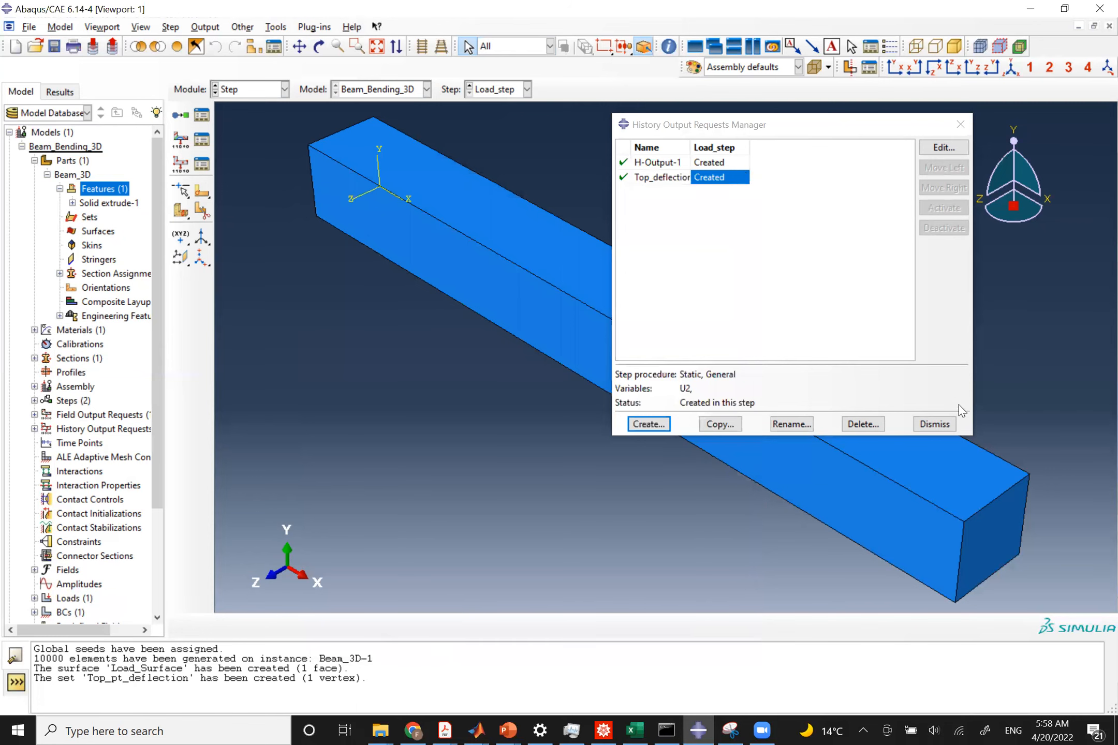
{"action": "left_click", "coordinate": [934, 424]}
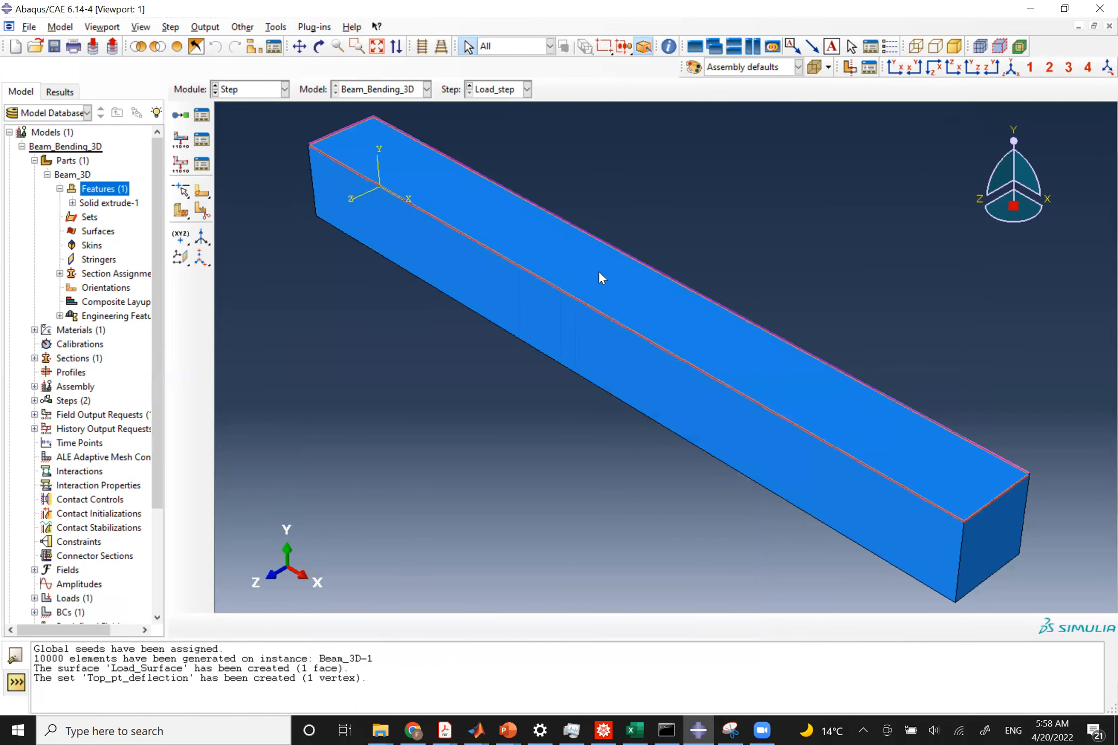
Switch to the Mesh module and check the beam's element type settings without changing them.
{"action": "left_click", "coordinate": [274, 89]}
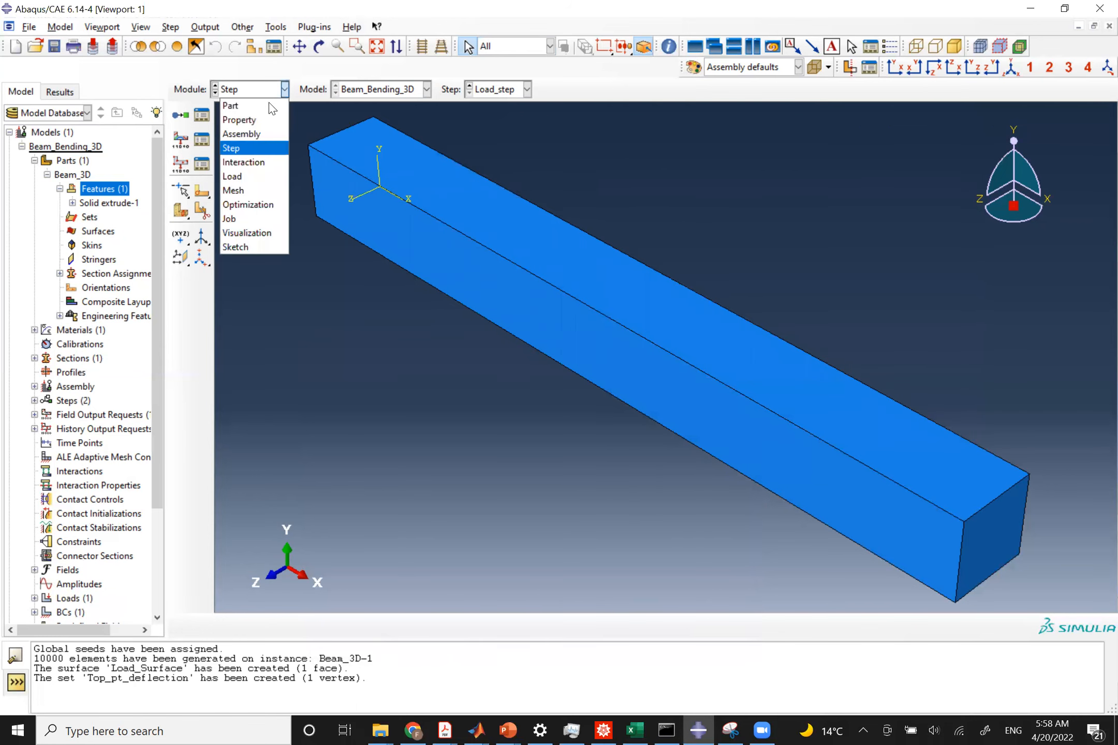
{"action": "left_click", "coordinate": [234, 190]}
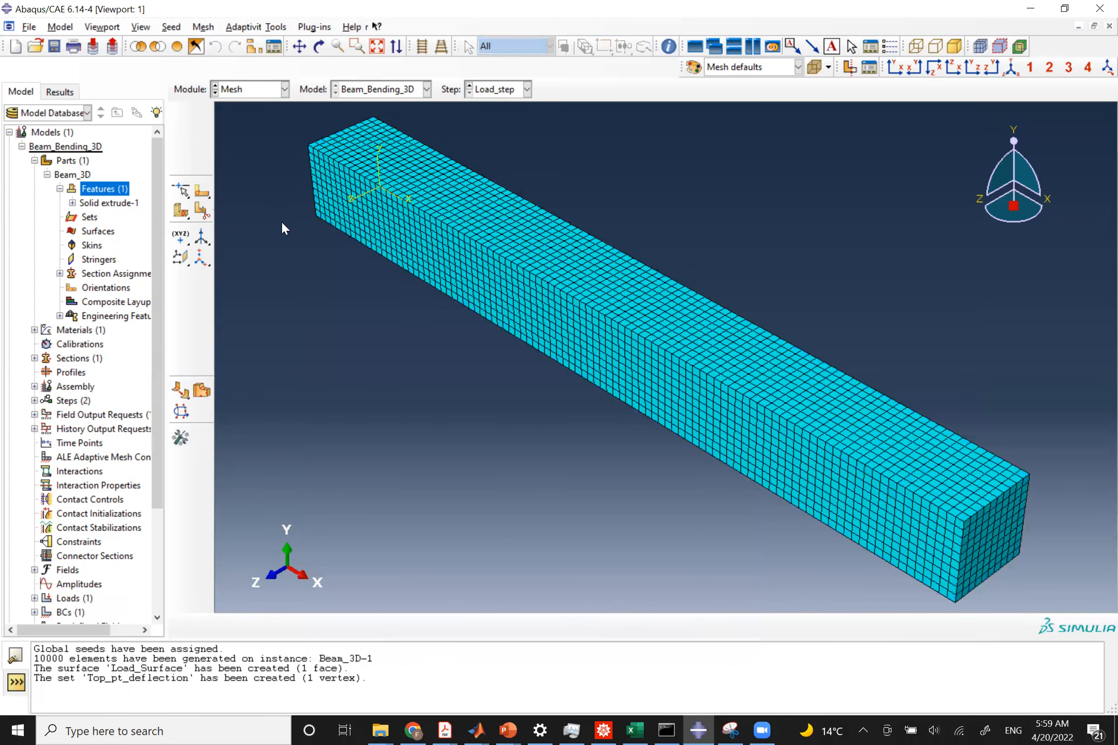
{"action": "left_click", "coordinate": [181, 177]}
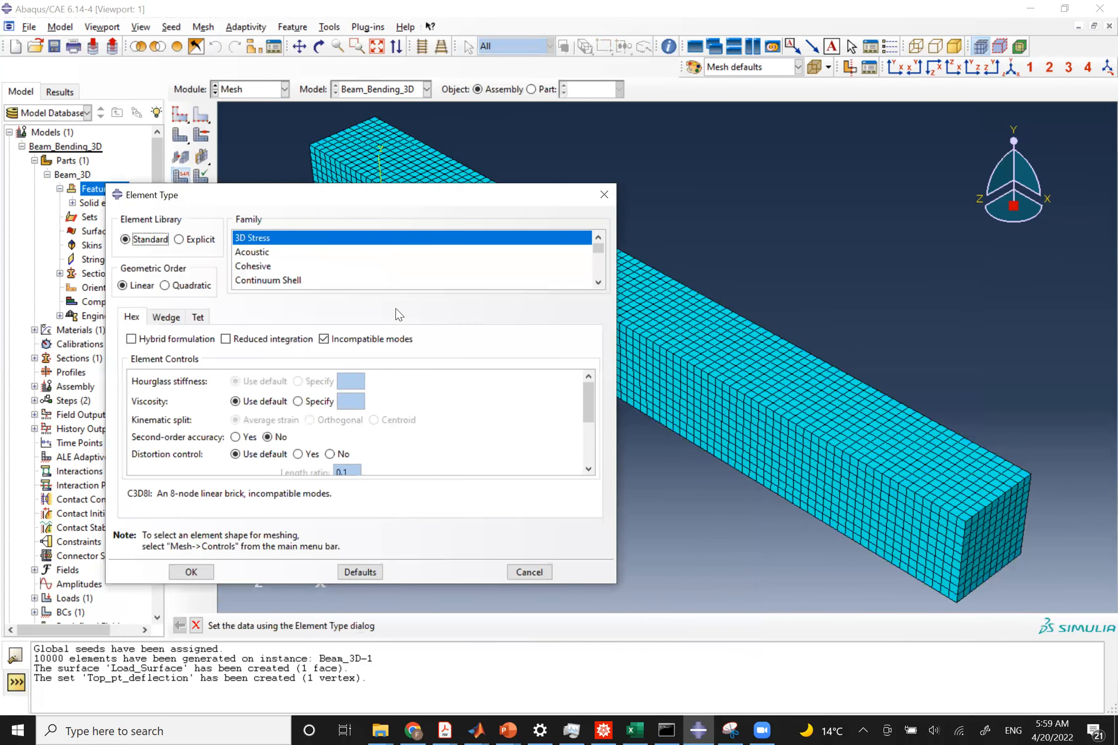
{"action": "left_click", "coordinate": [533, 568]}
Switch to the Job module and create a job named Beam_Bending_3D for the Beam_Bending_3D model.
{"action": "left_click", "coordinate": [231, 91]}
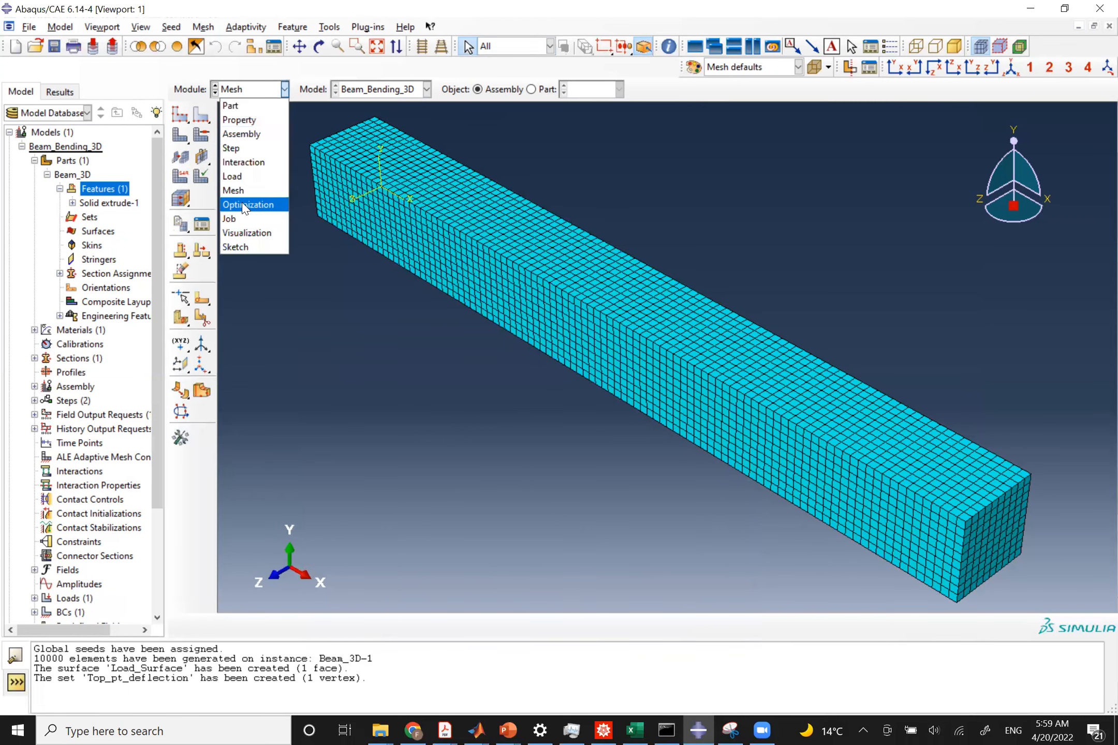
{"action": "left_click", "coordinate": [240, 217]}
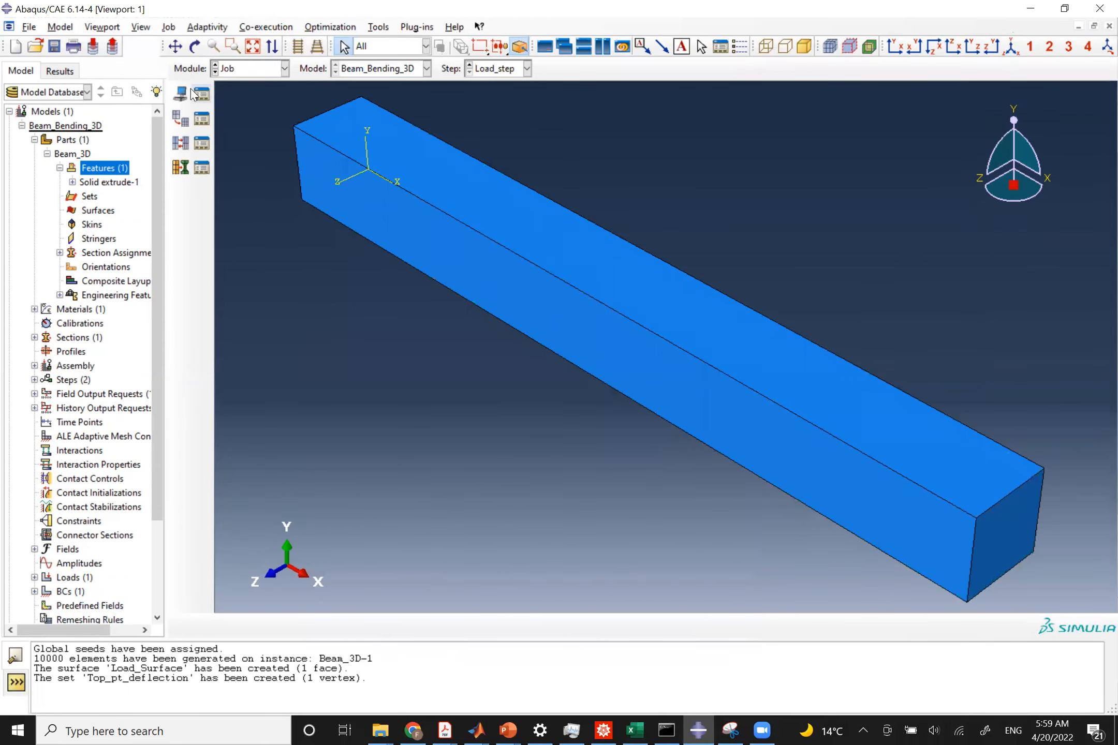
{"action": "left_click", "coordinate": [182, 94]}
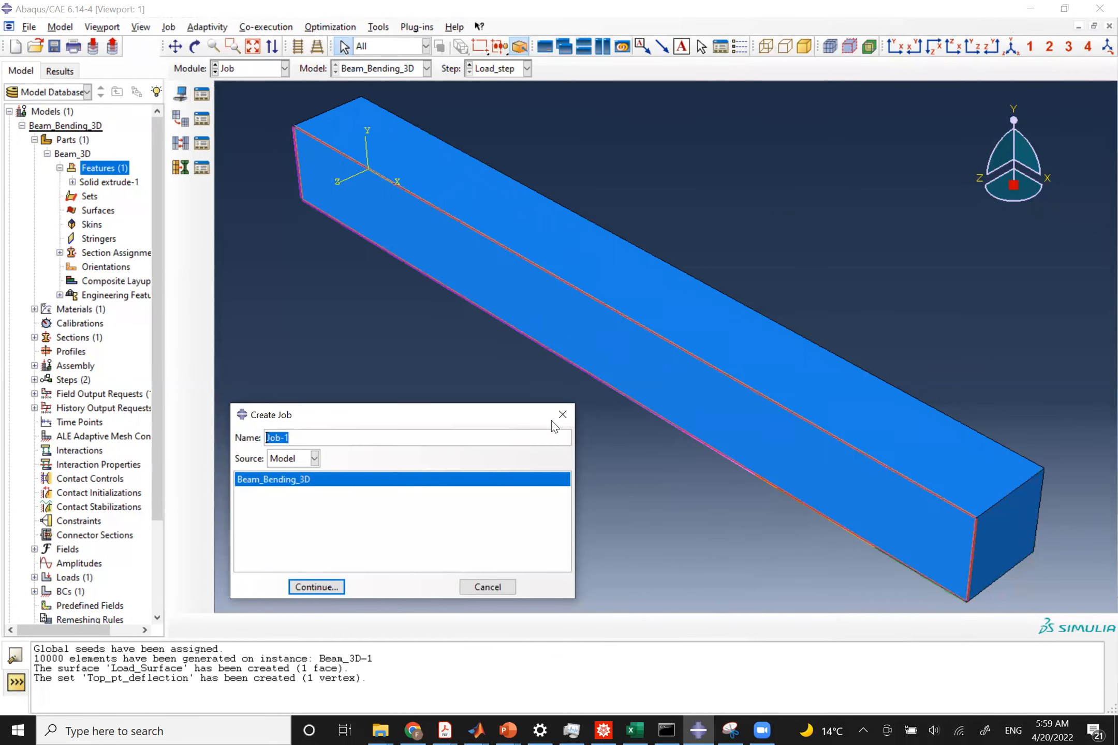
{"action": "type", "text": "B"}
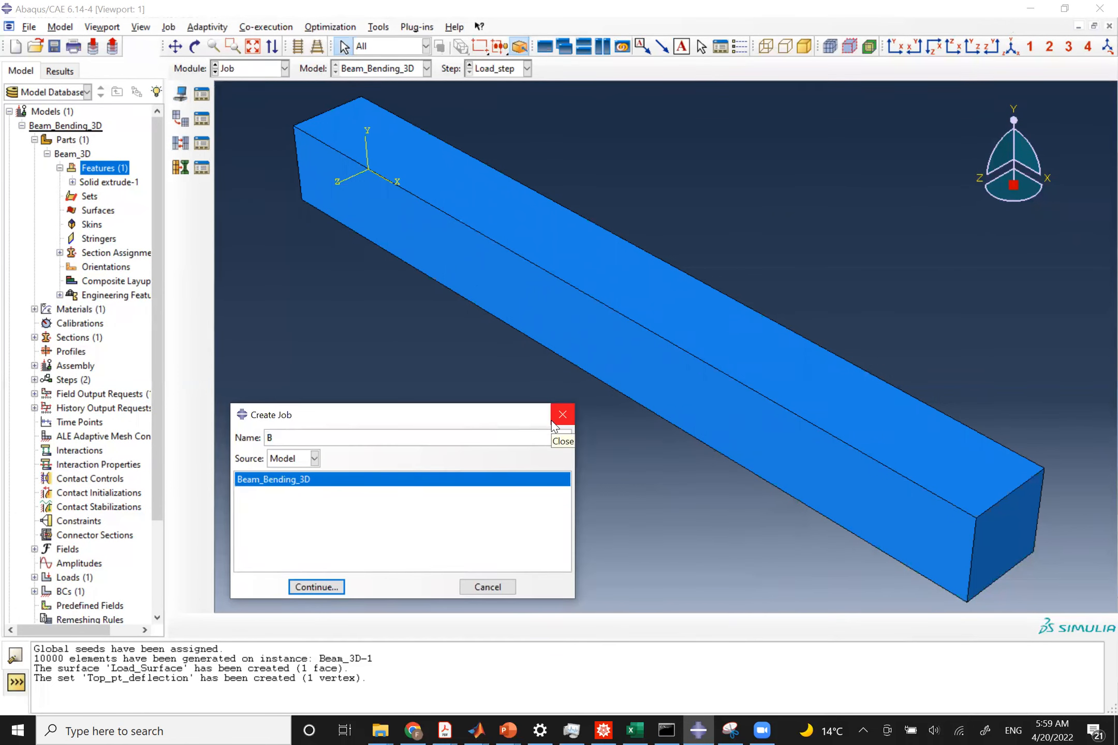
{"action": "type", "text": "eam_Bending_3D"}
{"action": "left_click", "coordinate": [324, 587]}
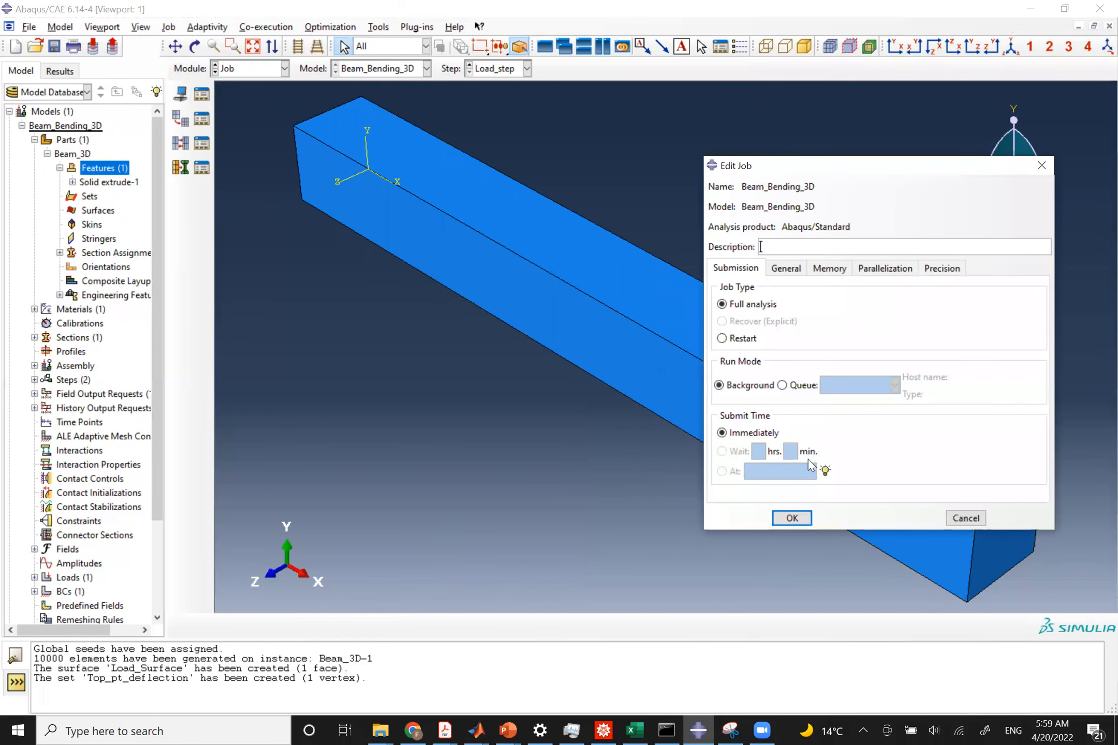
{"action": "left_click", "coordinate": [792, 519]}
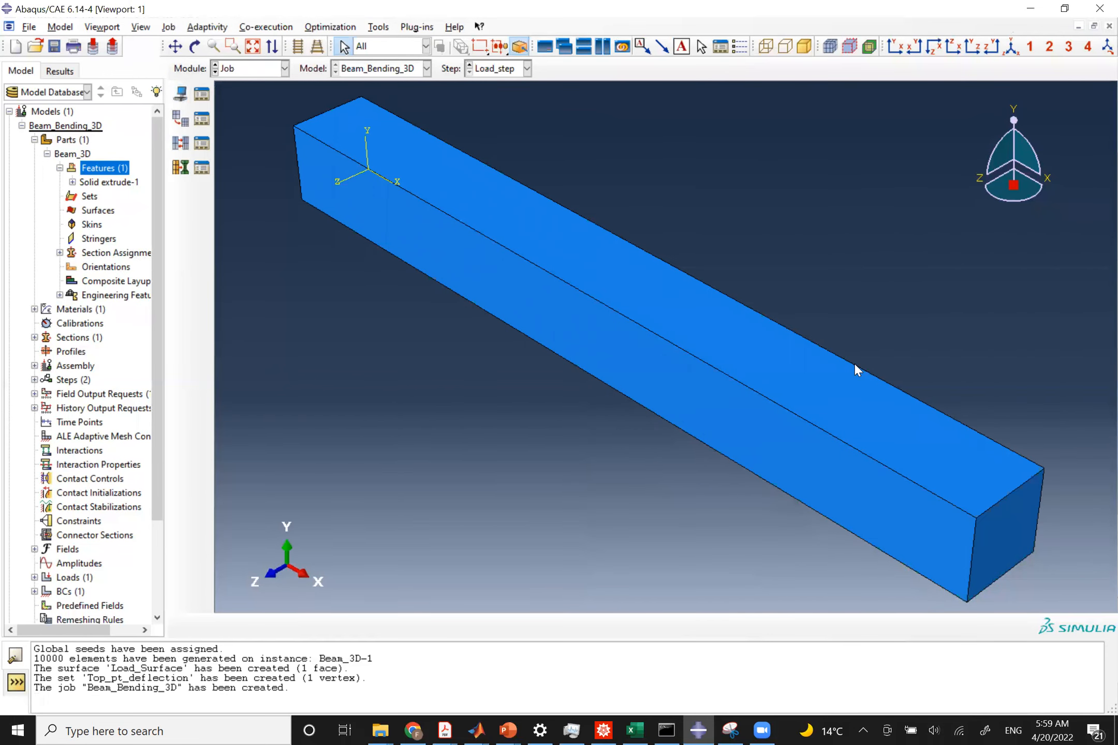
Open the Job Manager and run a data check on the Beam_Bending_3D job.
{"action": "left_click", "coordinate": [201, 94]}
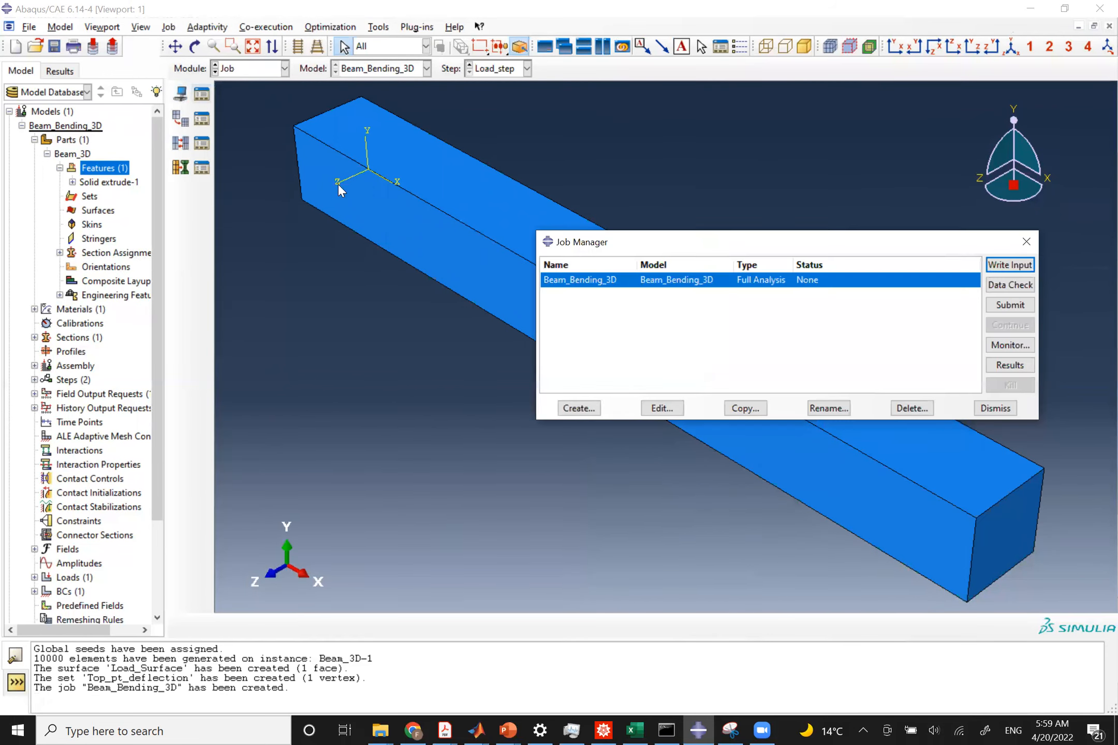
{"action": "left_click", "coordinate": [1012, 286]}
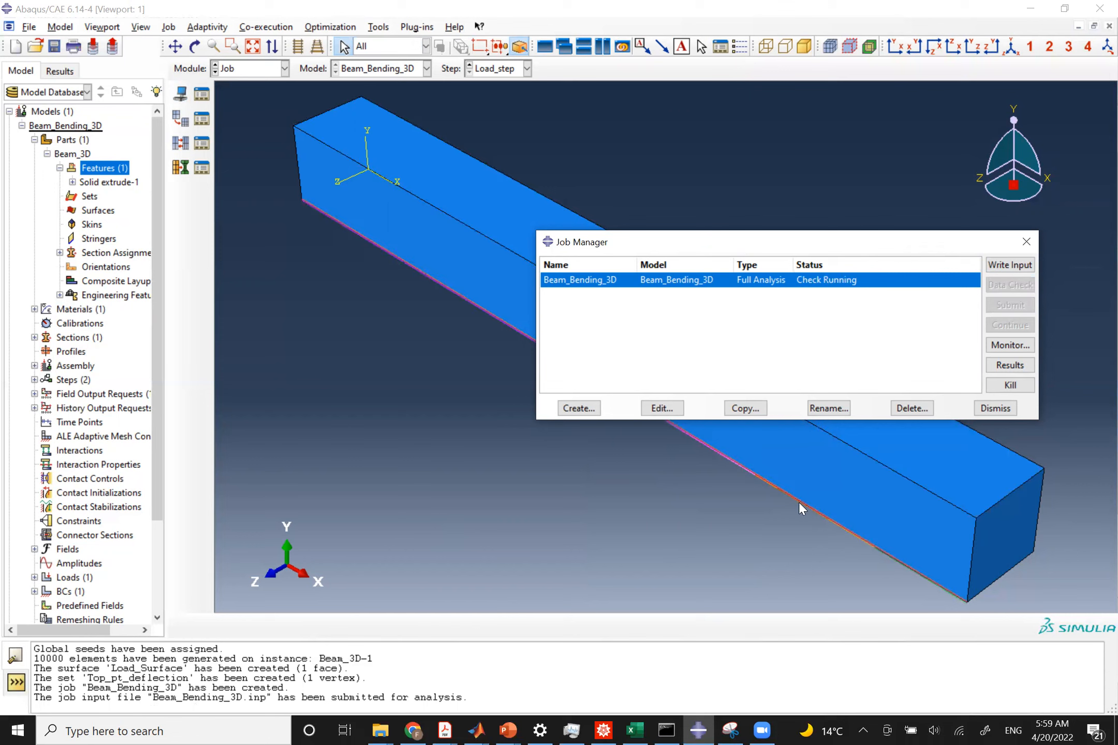
Open the job monitor and review its errors and warnings tabs.
{"action": "left_click", "coordinate": [1010, 345]}
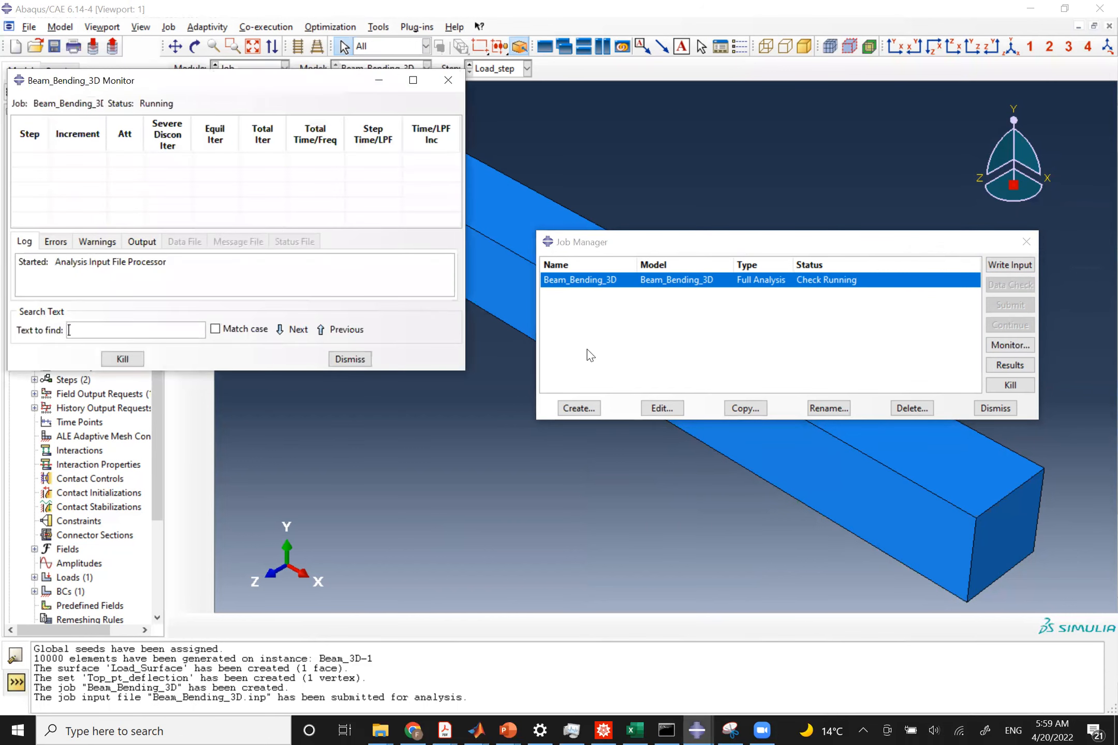
{"action": "left_click", "coordinate": [83, 244]}
{"action": "left_click", "coordinate": [66, 242]}
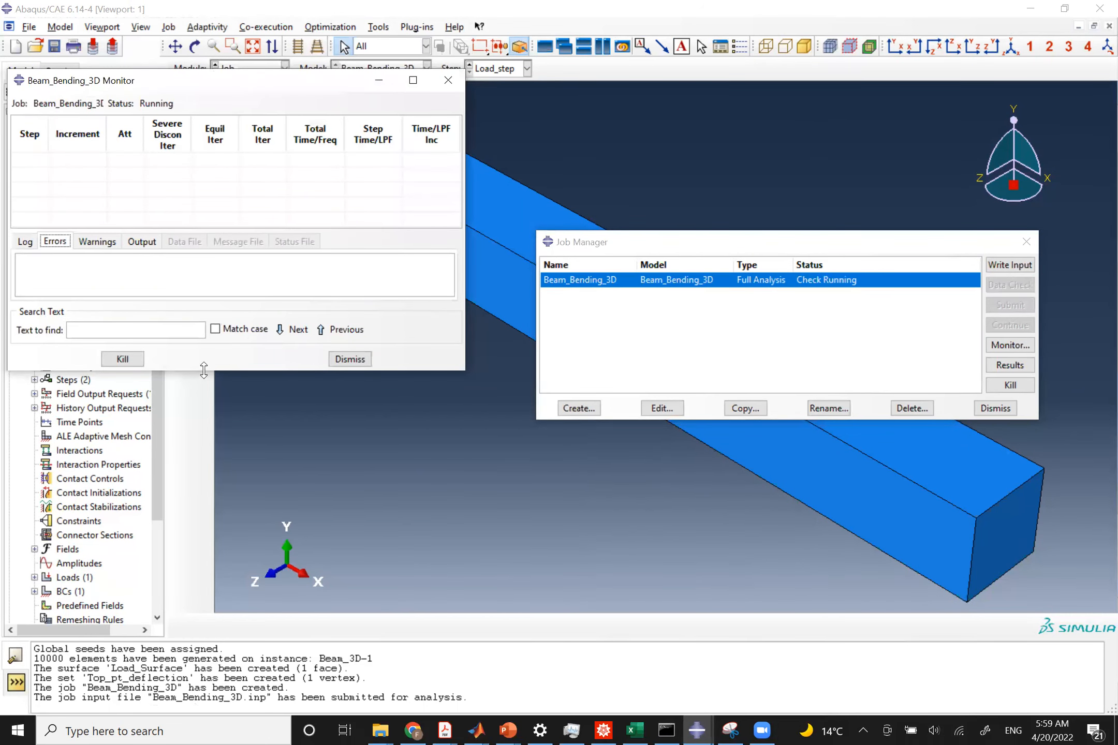
{"action": "left_click_drag", "start_coordinate": [204, 371], "coordinate": [190, 479]}
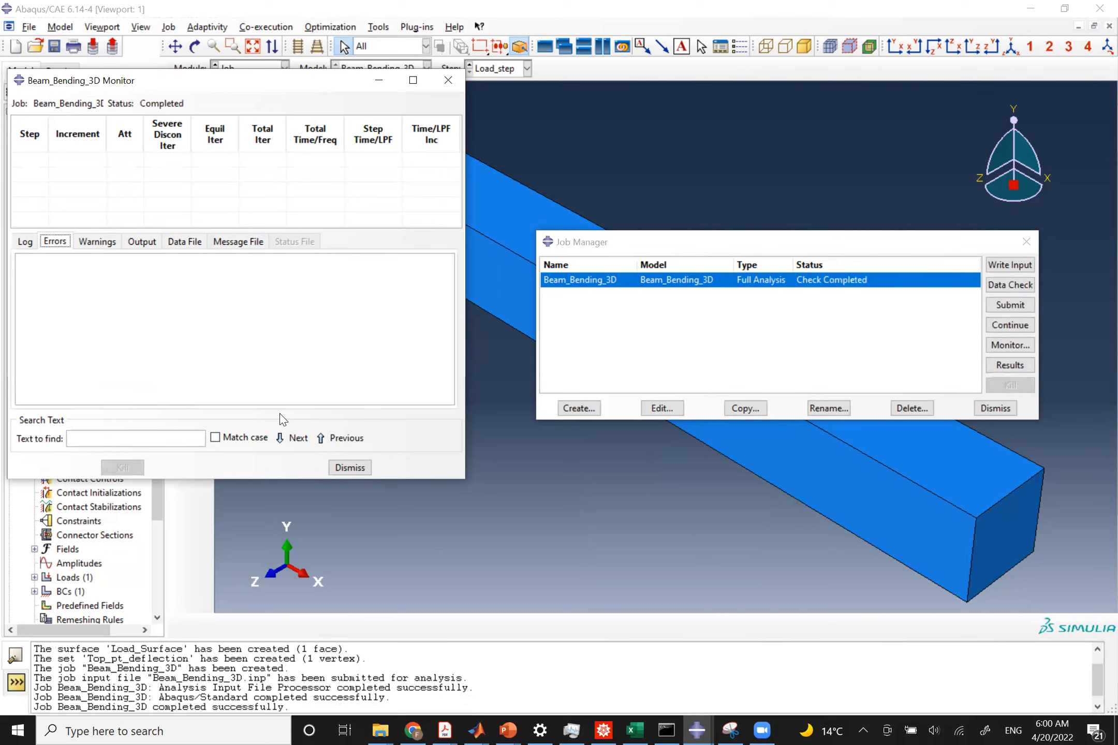
{"action": "left_click", "coordinate": [98, 241]}
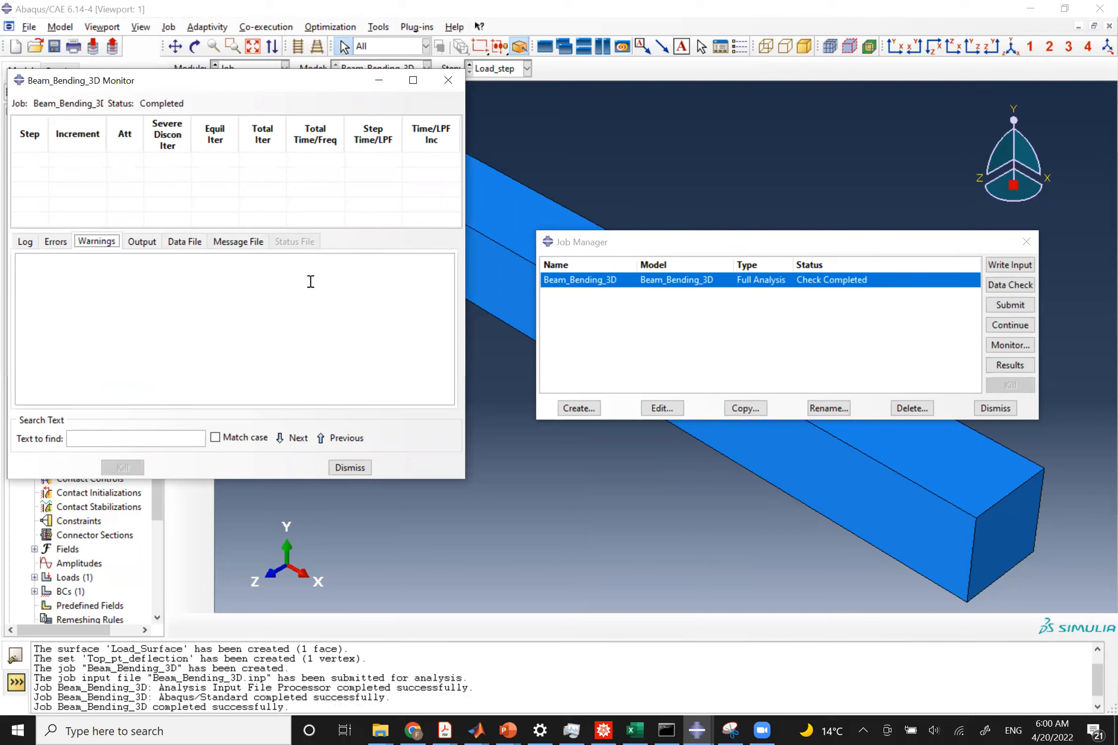
Submit the Beam_Bending_3D job for analysis.
{"action": "left_click", "coordinate": [1010, 305]}
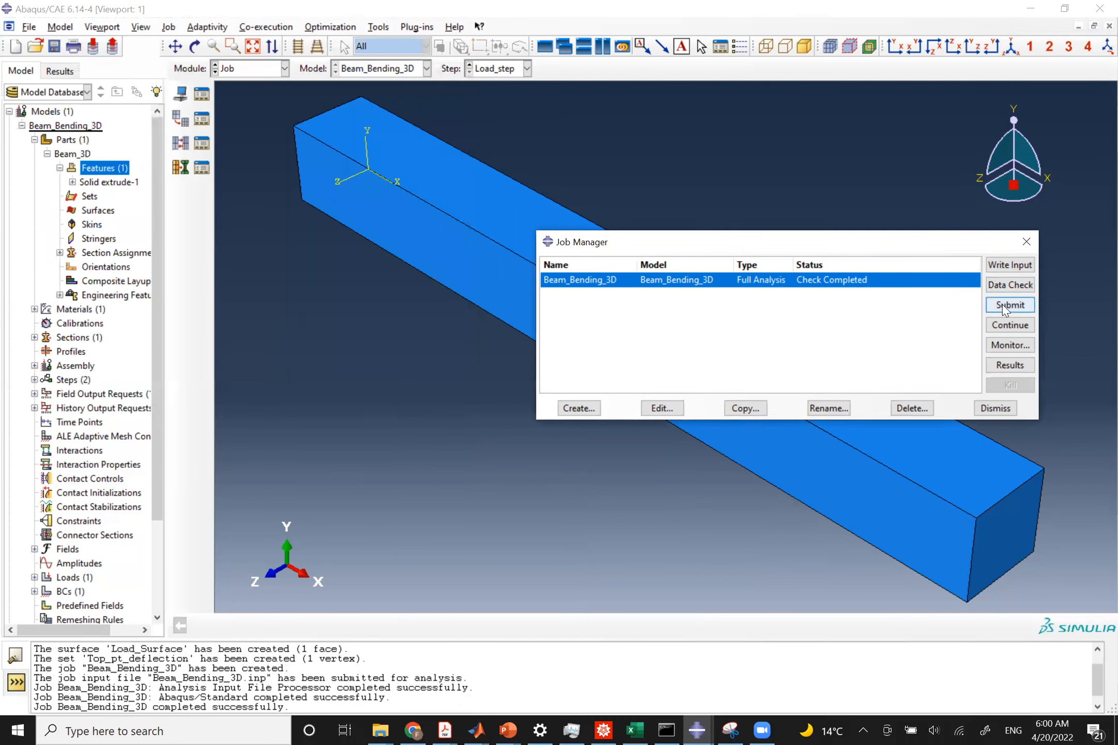
{"action": "left_click", "coordinate": [998, 476]}
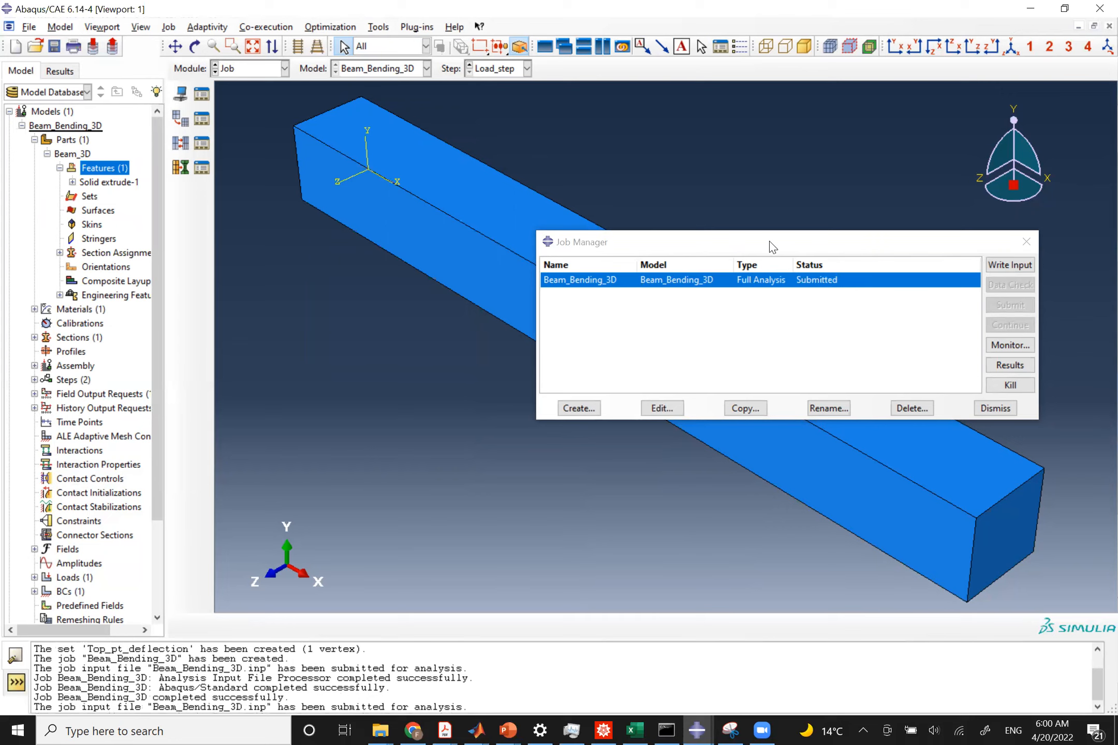
{"action": "left_click_drag", "start_coordinate": [775, 239], "coordinate": [815, 145]}
Switch to the slide presentation to review the problem statement and exact solution slides, and return to Abaqus.
{"action": "key", "text": "alt+Tab"}
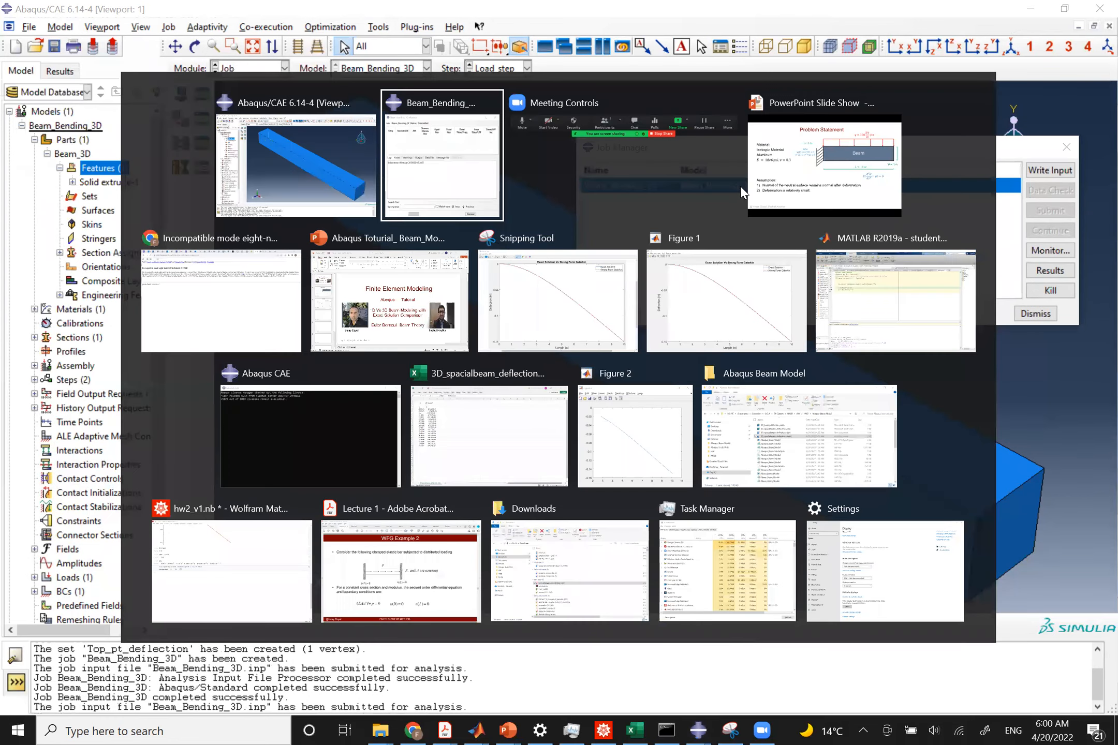
{"action": "key", "text": "alt+Tab"}
{"action": "key", "text": "alt+Tab"}
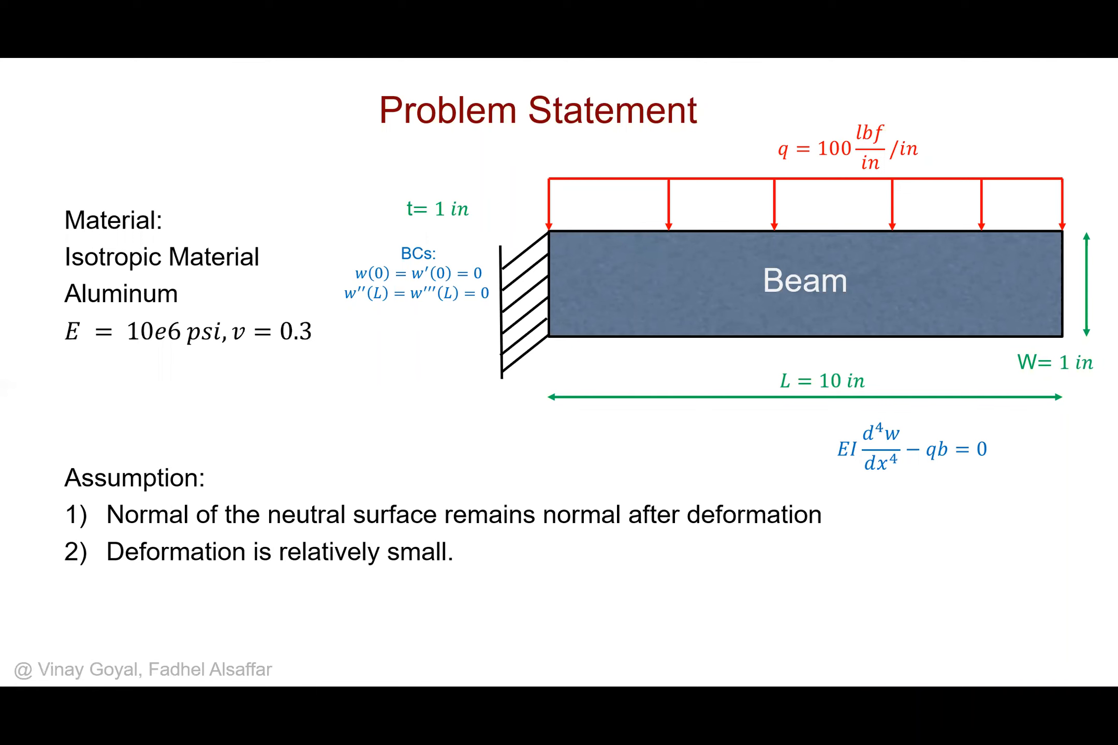
{"action": "key", "text": "Right"}
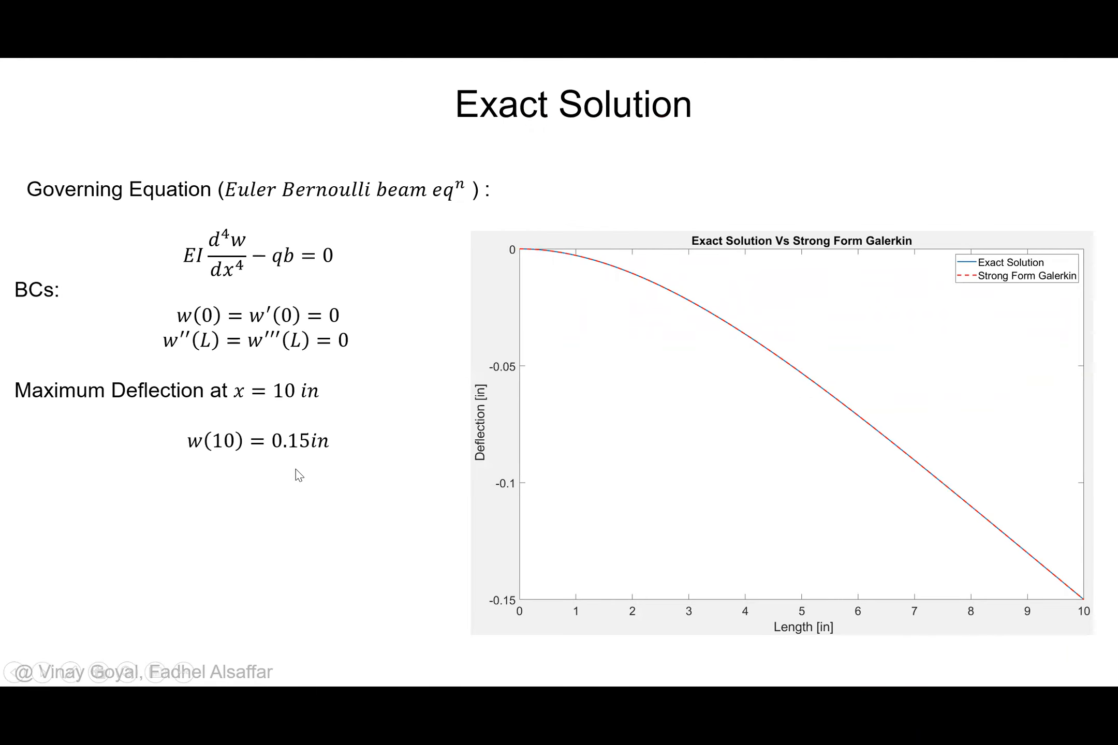
{"action": "key", "text": "Left"}
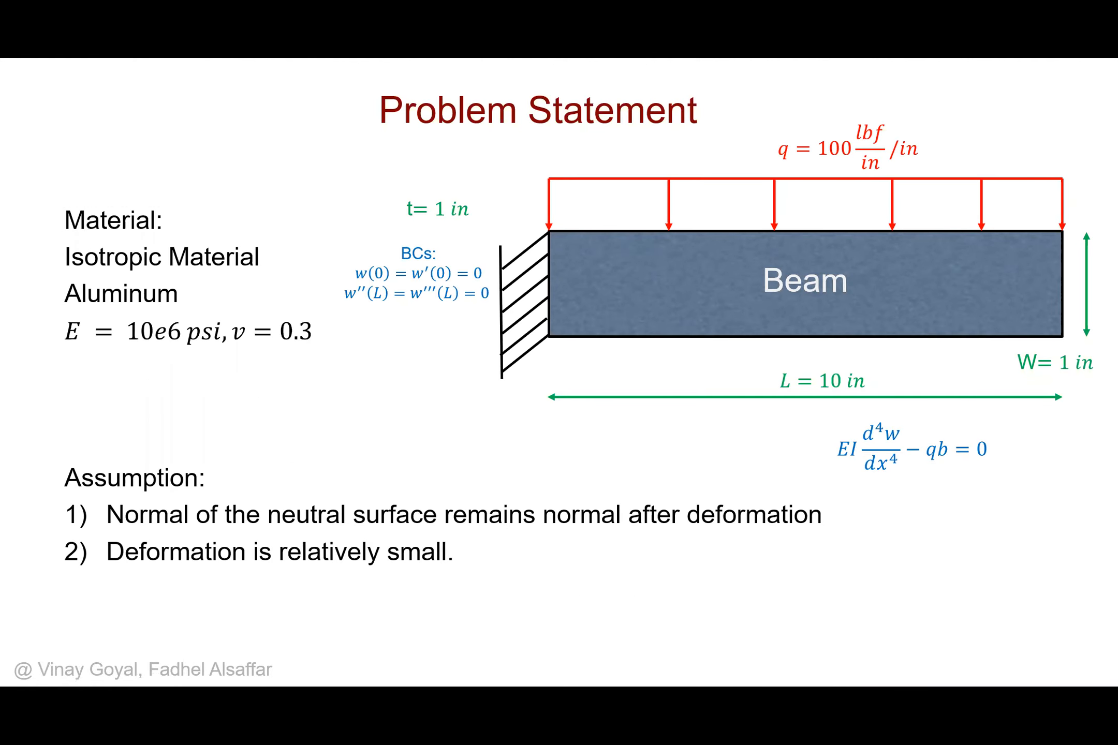
{"action": "key", "text": "alt+Tab"}
{"action": "key", "text": "alt+Tab"}
{"action": "key", "text": "alt+Tab"}
{"action": "key", "text": "alt+Tab"}
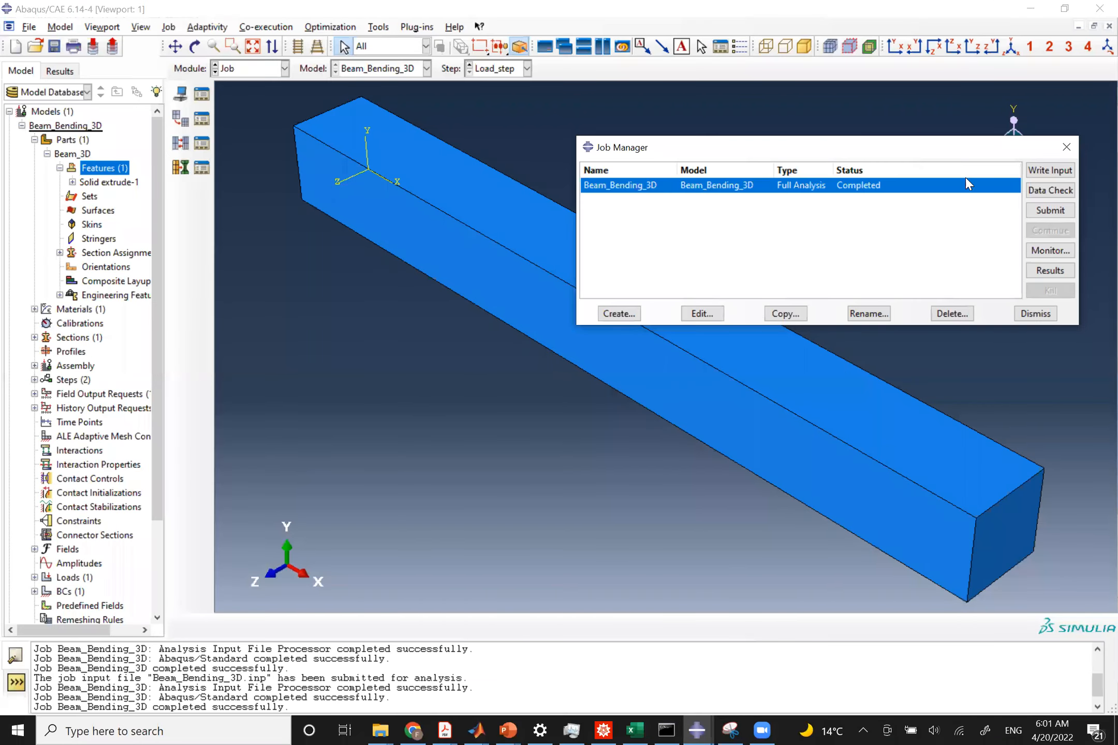
Open the job results and plot contours of the U2 displacement component on the deformed shape.
{"action": "left_click", "coordinate": [1066, 272]}
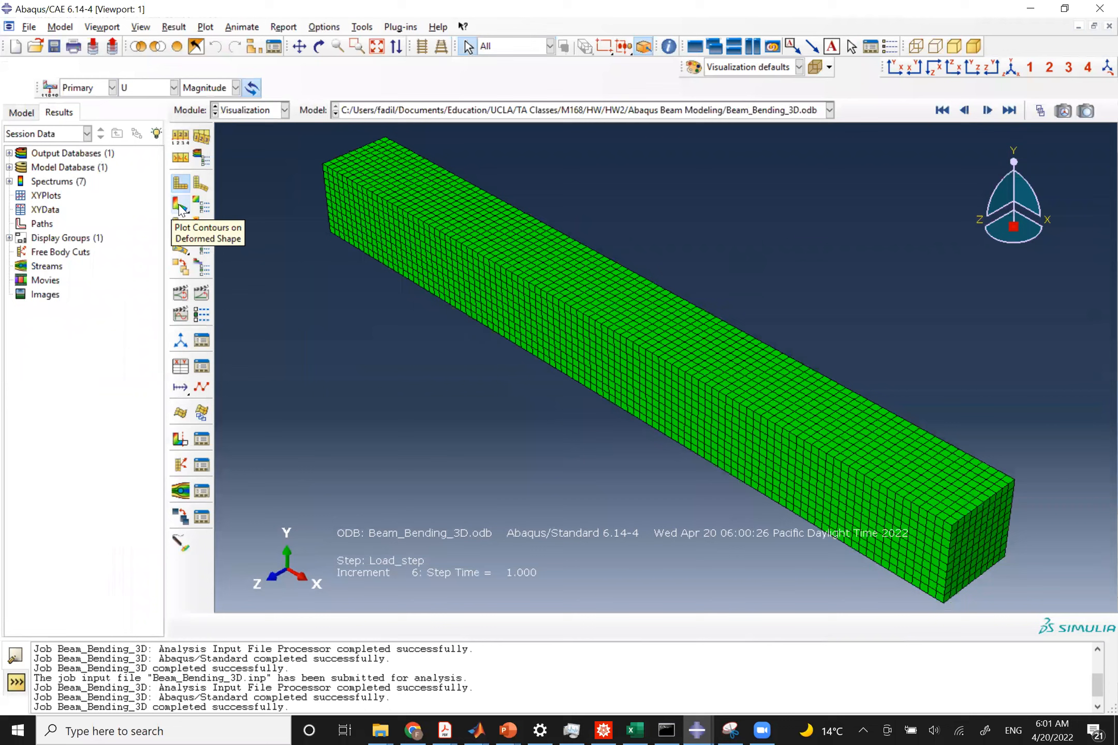
{"action": "left_click", "coordinate": [180, 206]}
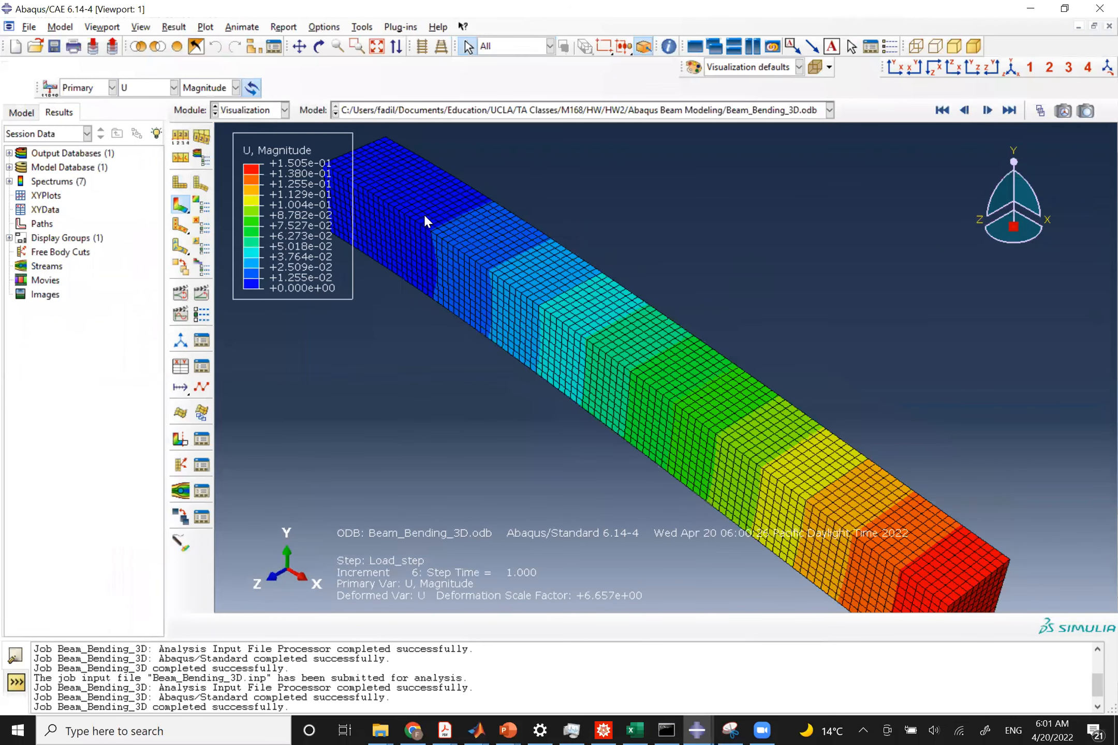
{"action": "left_click", "coordinate": [208, 92]}
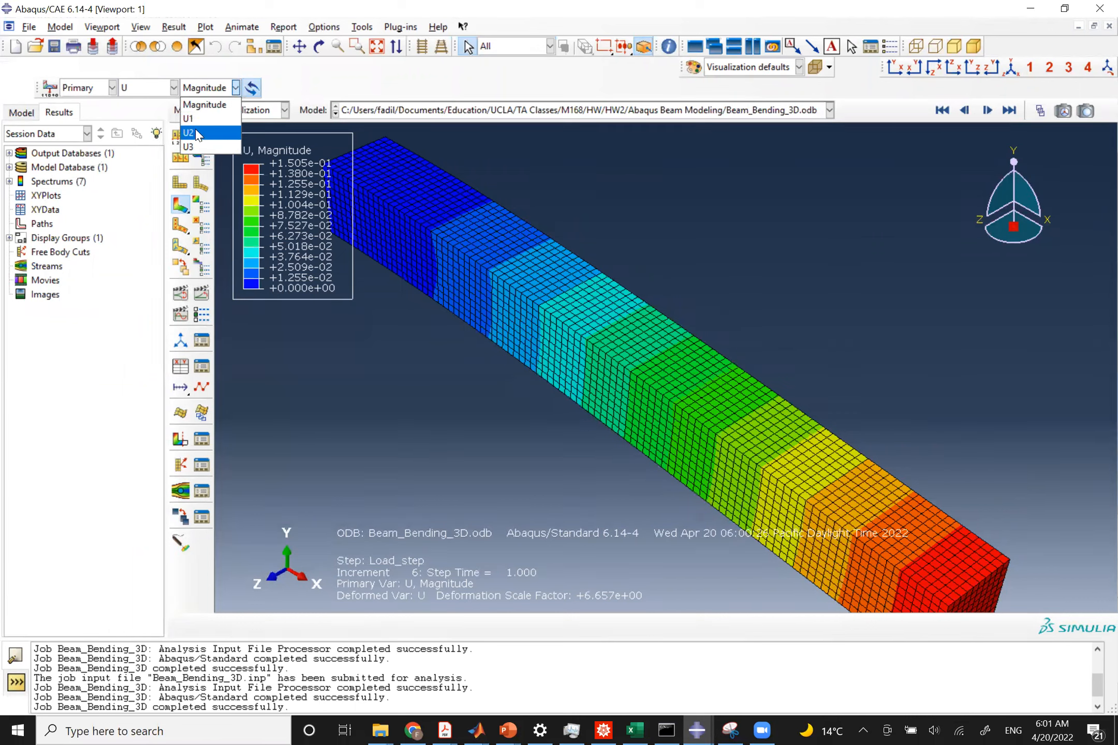
{"action": "left_click", "coordinate": [198, 134]}
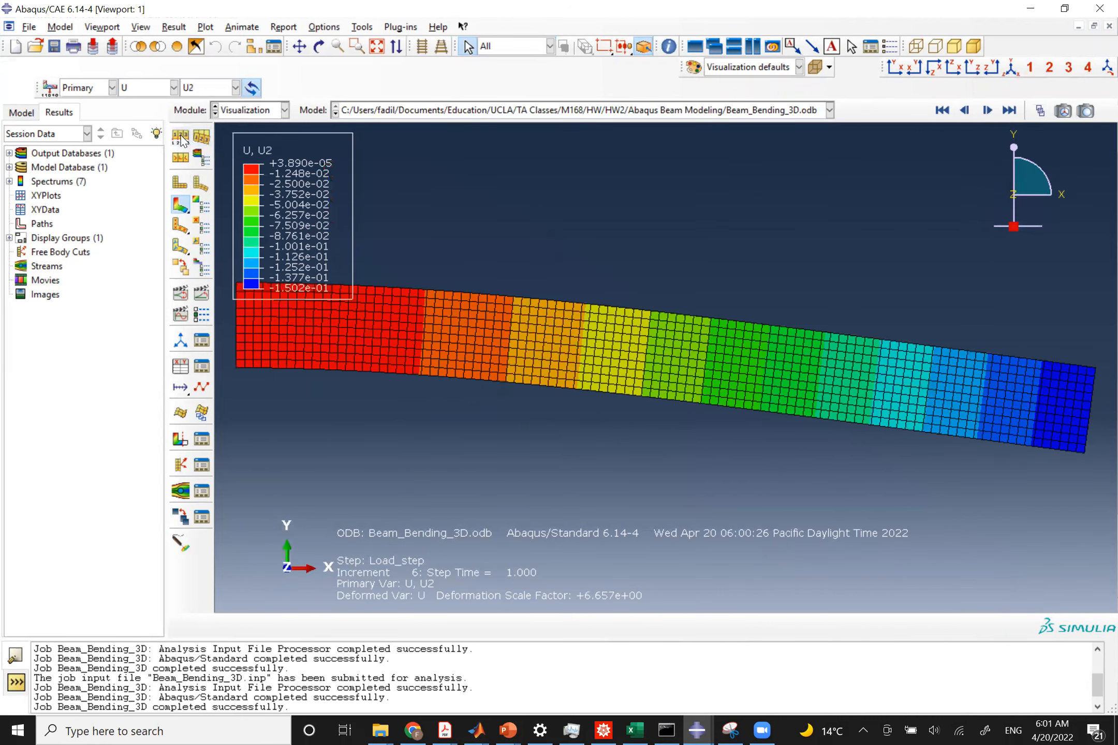
Set the common plot options to show only free edges on the deformed plot.
{"action": "left_click", "coordinate": [212, 457]}
{"action": "left_click", "coordinate": [128, 625]}
{"action": "left_click", "coordinate": [126, 625]}
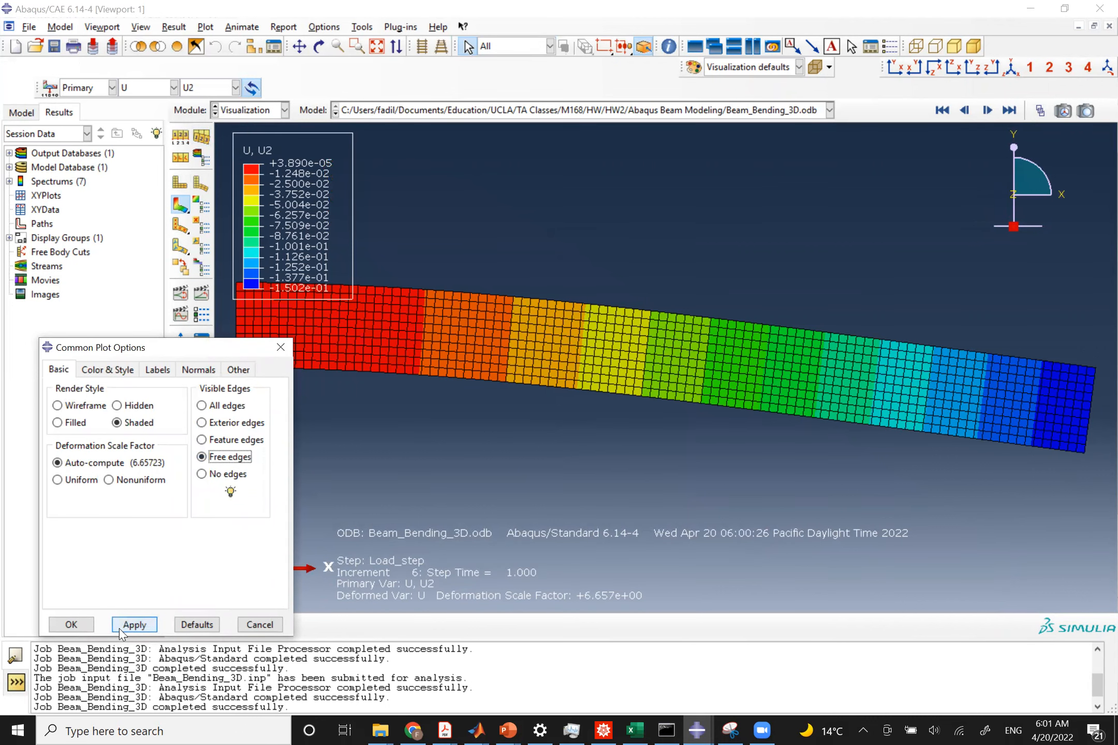
{"action": "left_click", "coordinate": [71, 625]}
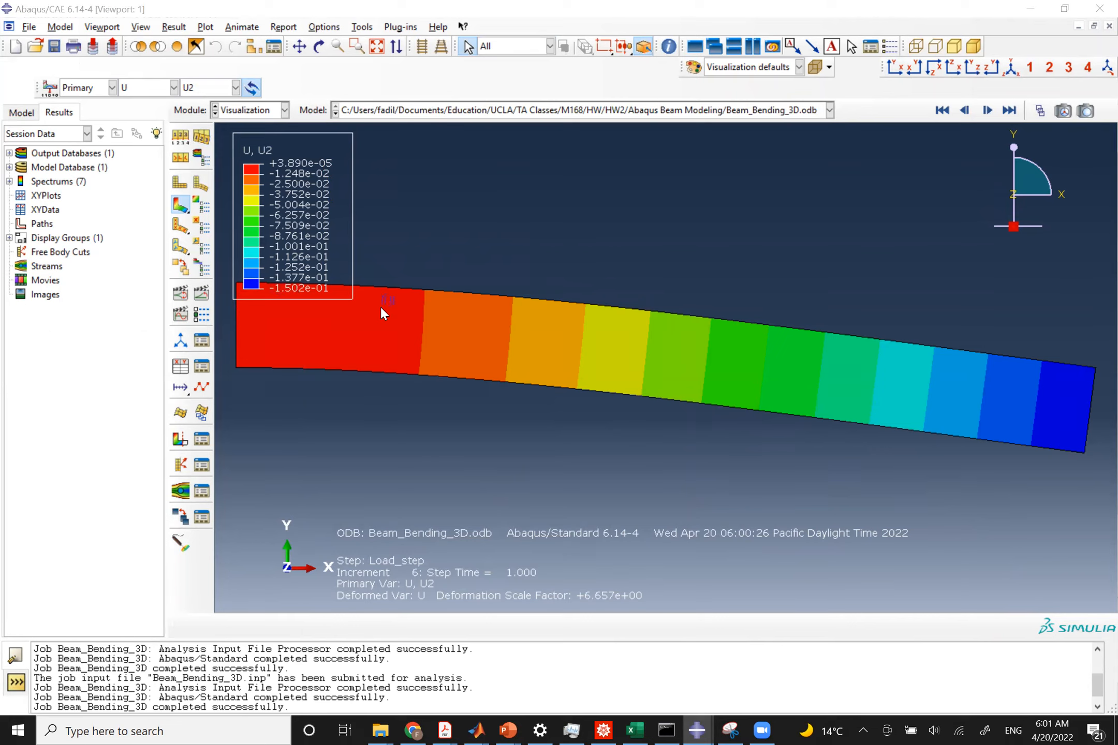
Switch to the presentation to compare with the exact solution slide's maximum deflection, and return to Abaqus.
{"action": "key", "text": "alt+Tab"}
{"action": "key", "text": "alt+Tab"}
{"action": "key", "text": "alt+Tab"}
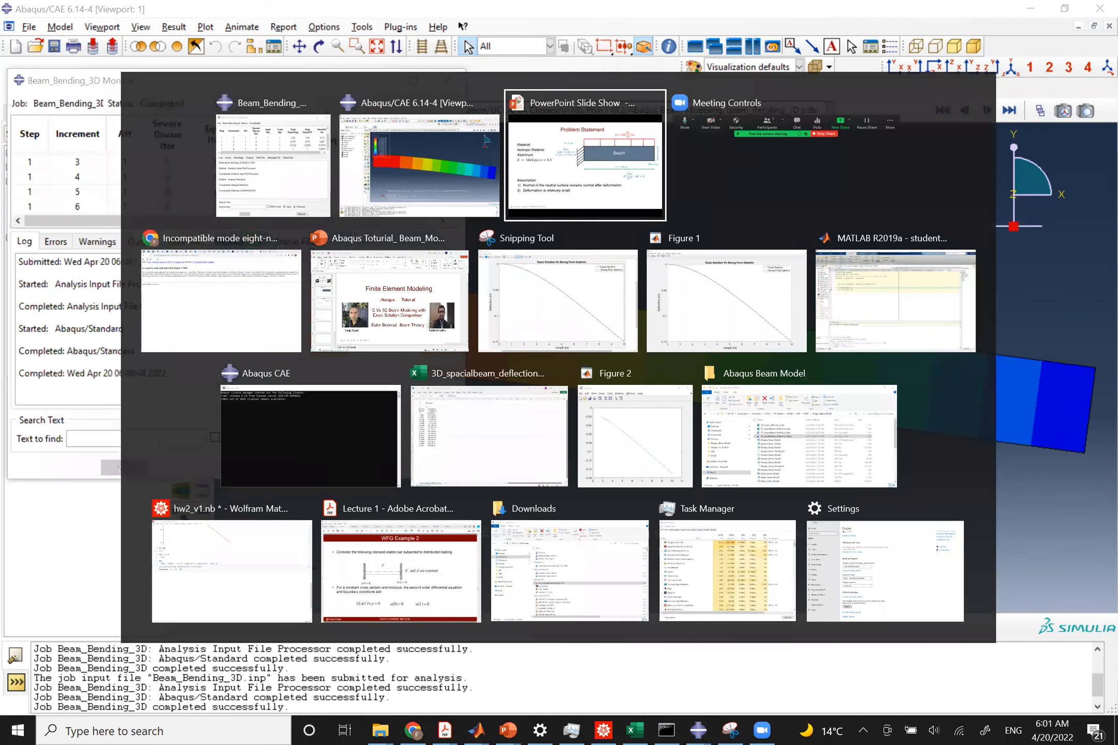
{"action": "key", "text": "Right"}
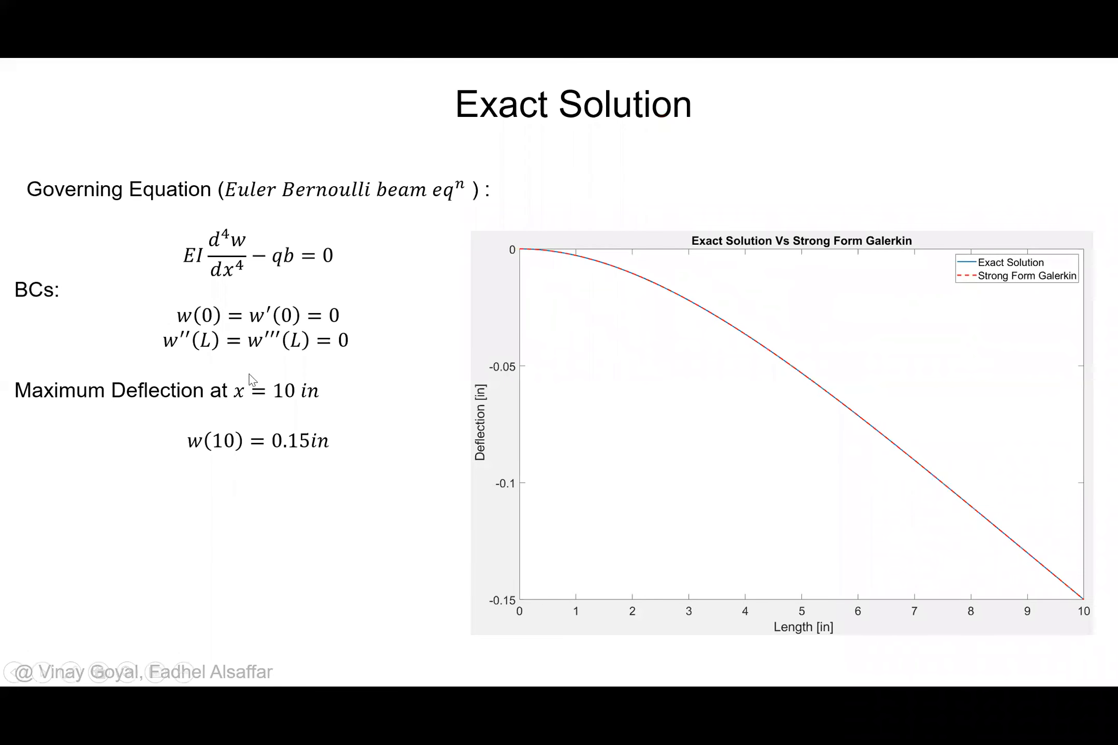
{"action": "key", "text": "alt+Tab"}
{"action": "key", "text": "alt+Tab"}
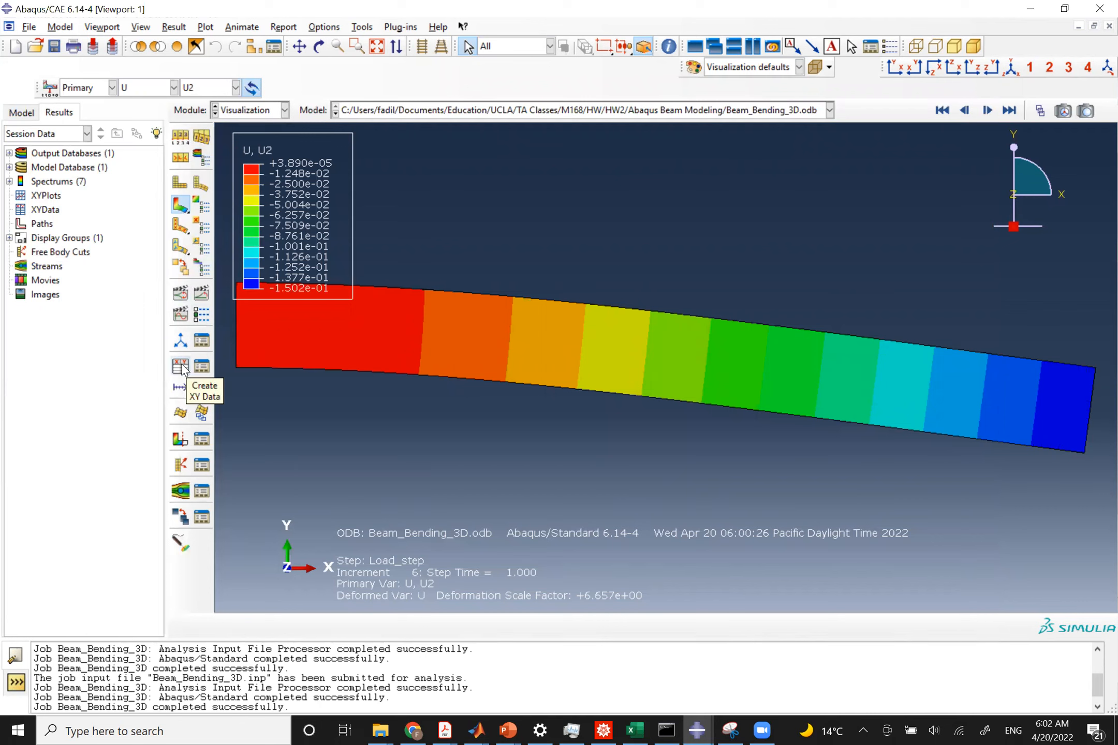
Create XY data from history output and plot the spatial displacement U2 at node 1 in set TOP_PT_DEFLECTION.
{"action": "left_click", "coordinate": [180, 367]}
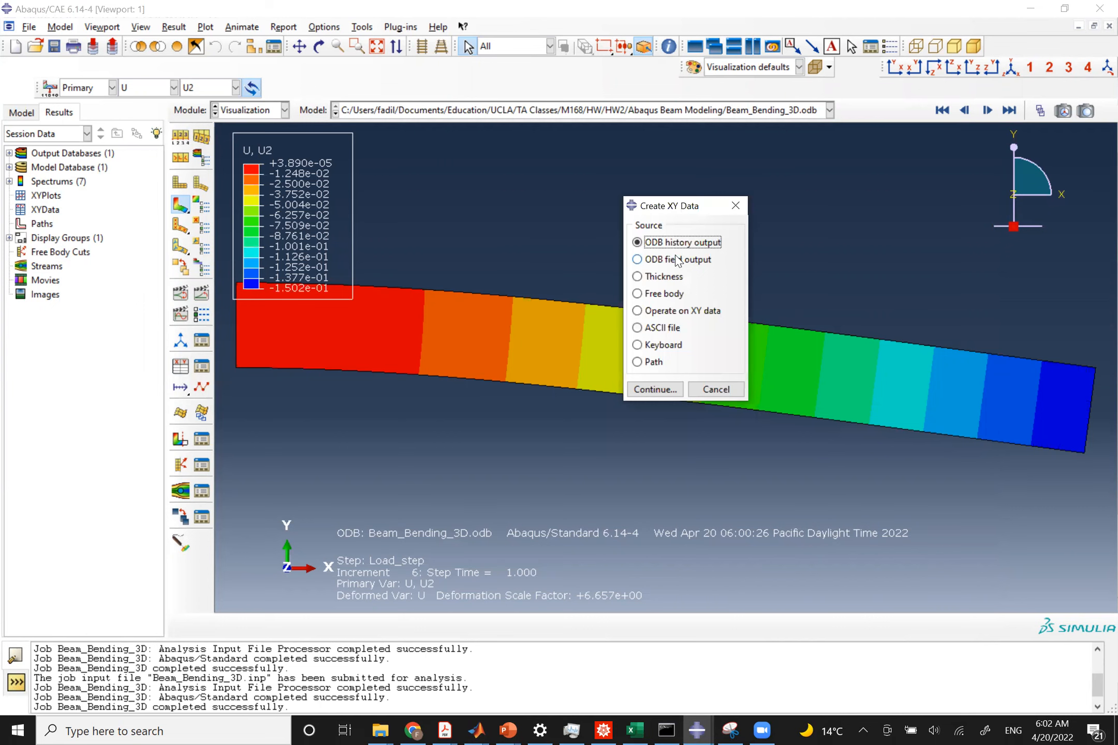
{"action": "left_click", "coordinate": [663, 391]}
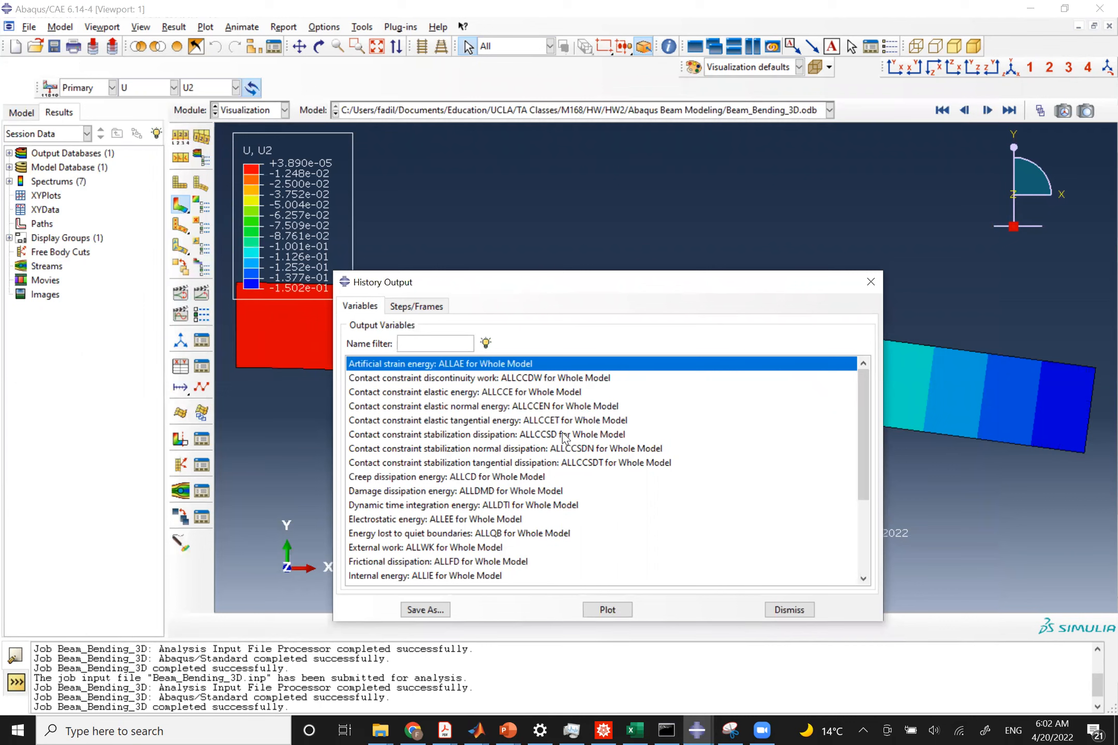
{"action": "scroll", "coordinate": [546, 465], "scroll_direction": "down", "scroll_amount": 3}
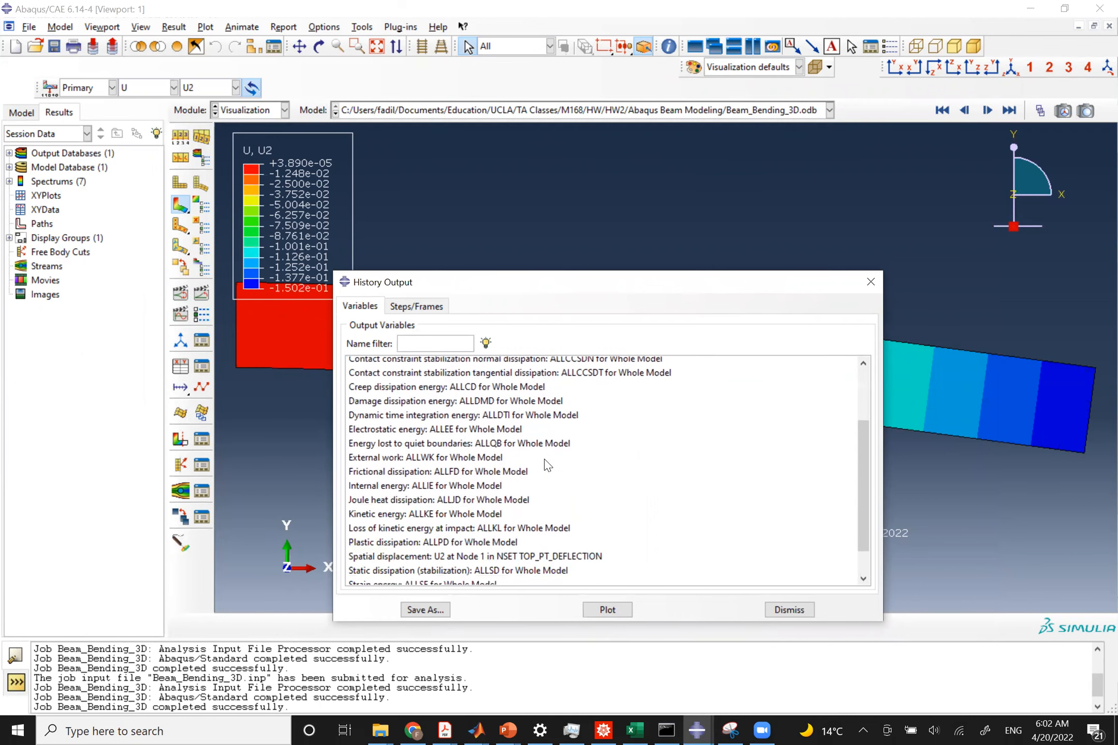
{"action": "scroll", "coordinate": [546, 464], "scroll_direction": "up", "scroll_amount": 2}
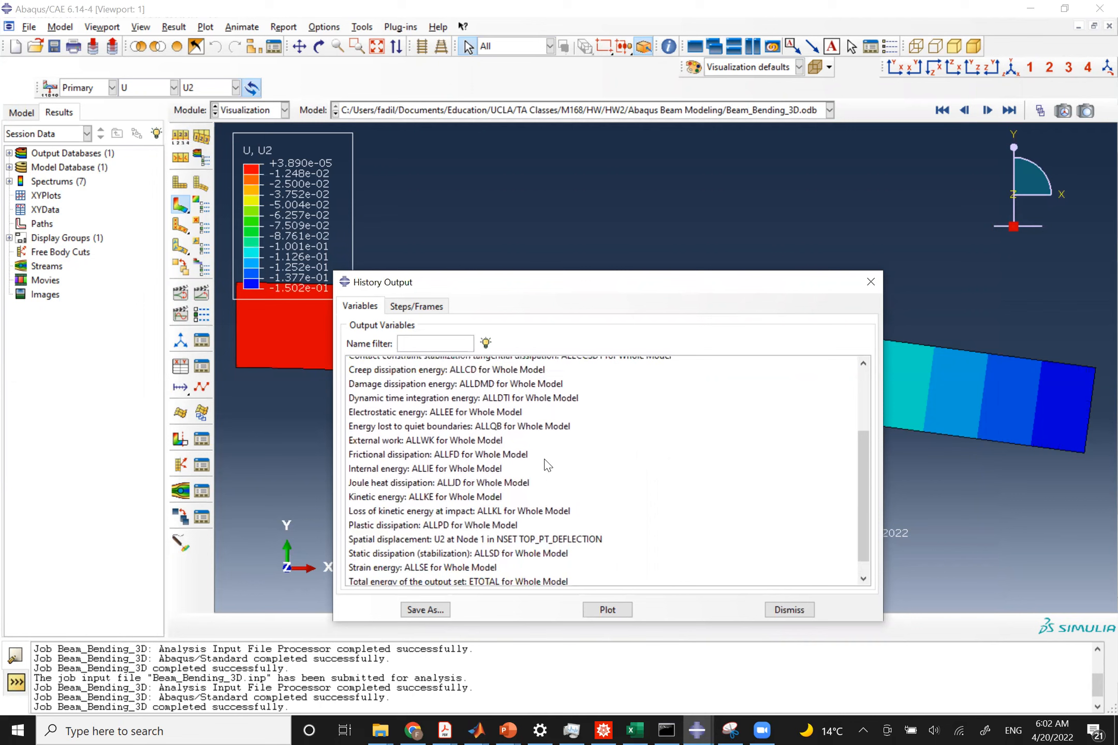
{"action": "scroll", "coordinate": [547, 465], "scroll_direction": "down", "scroll_amount": 2}
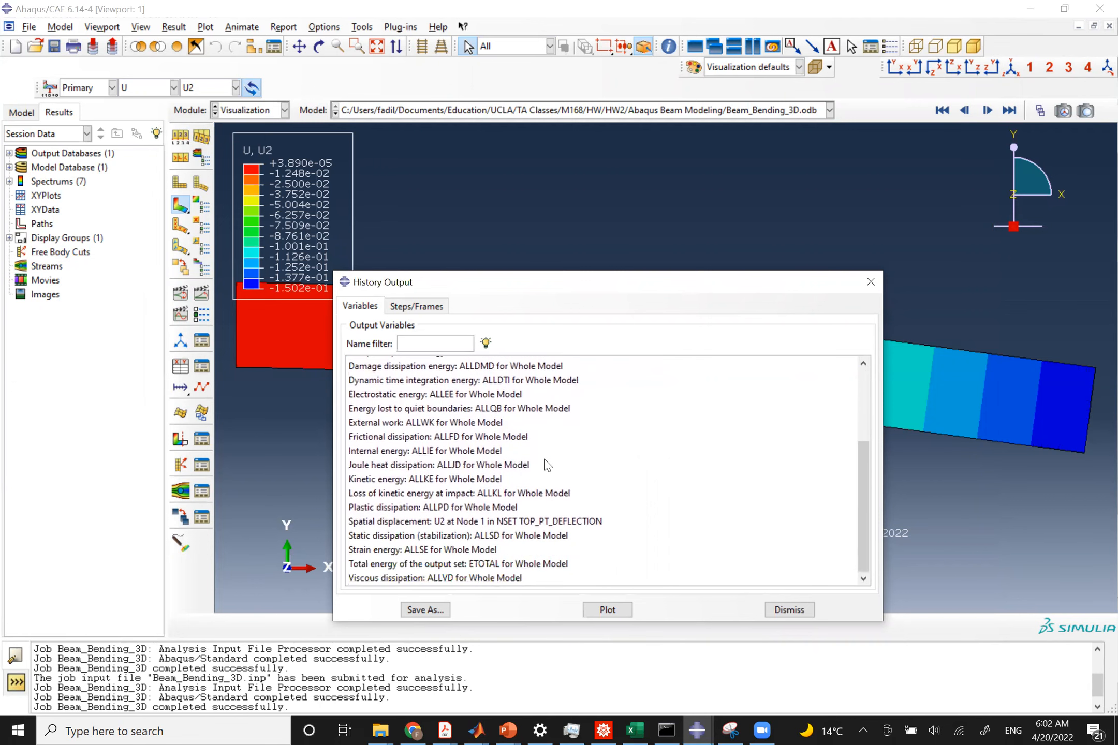
{"action": "left_click", "coordinate": [459, 522]}
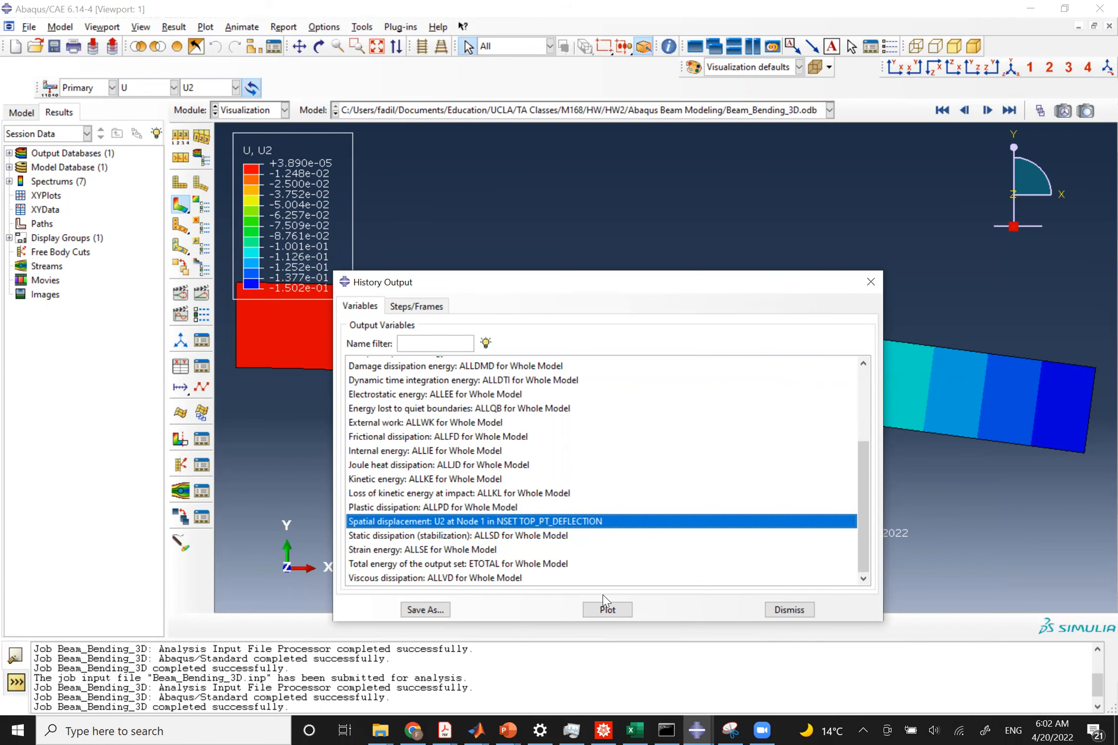
{"action": "left_click", "coordinate": [607, 610]}
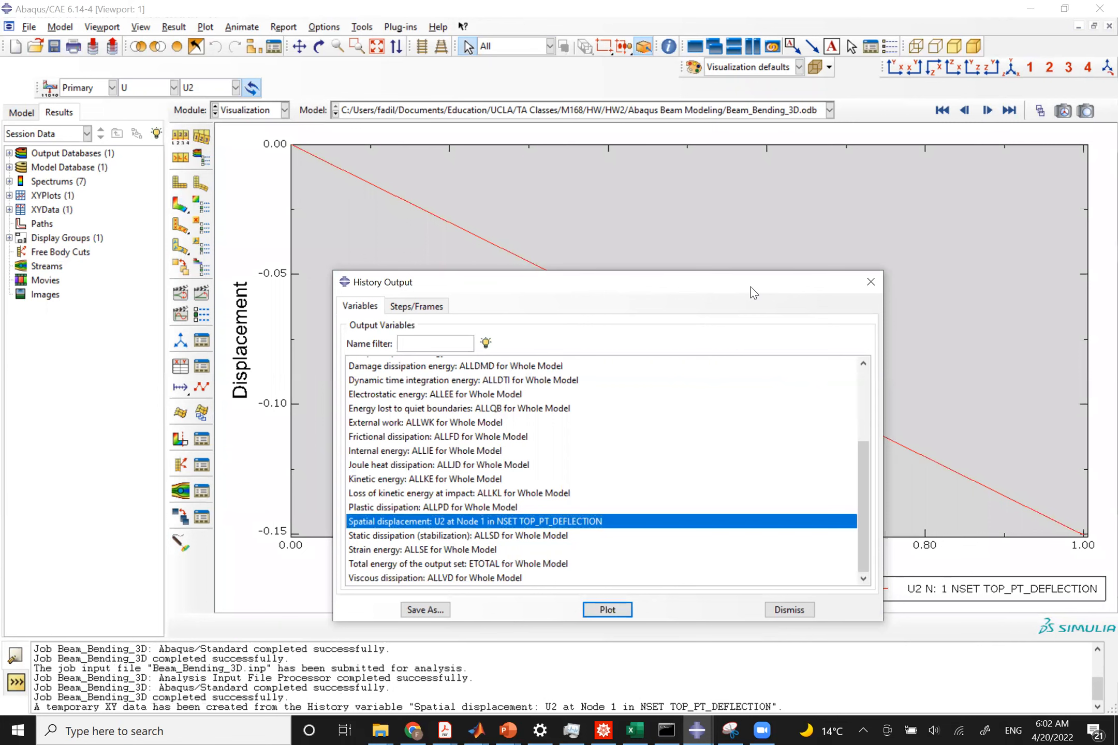
Return to the U2 contour plot on the deformed shape and close the History Output dialog.
{"action": "left_click_drag", "start_coordinate": [750, 287], "coordinate": [648, 611]}
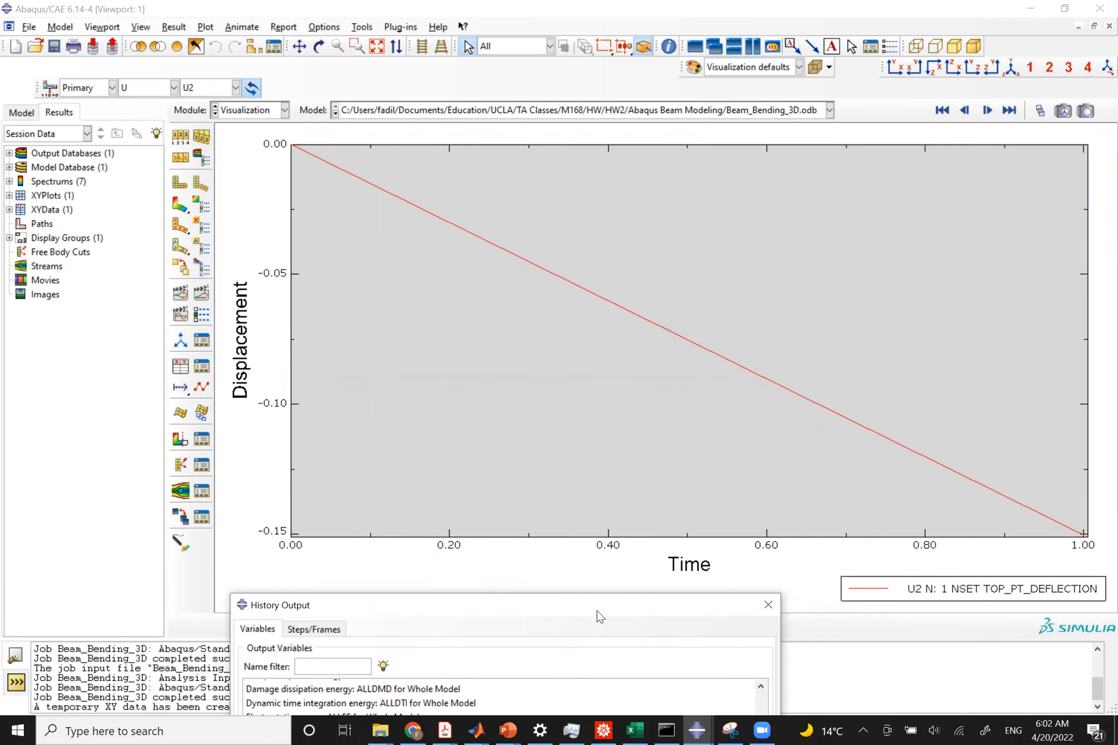
{"action": "left_click_drag", "start_coordinate": [597, 611], "coordinate": [720, 288]}
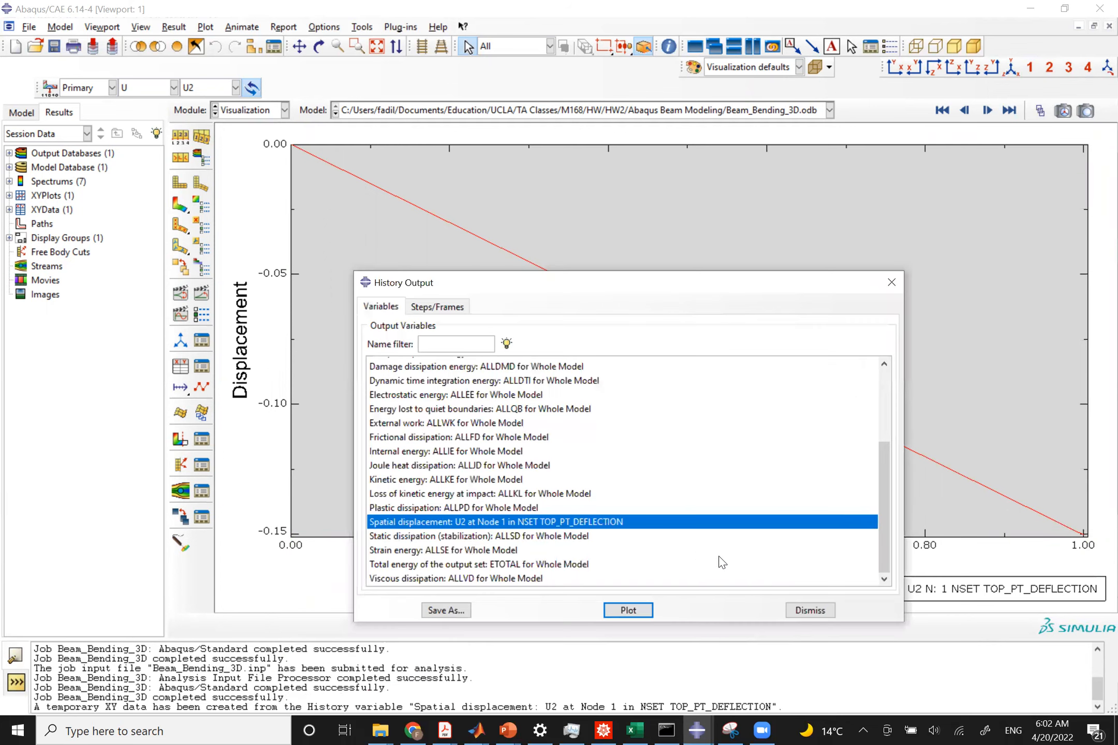
{"action": "left_click", "coordinate": [180, 205]}
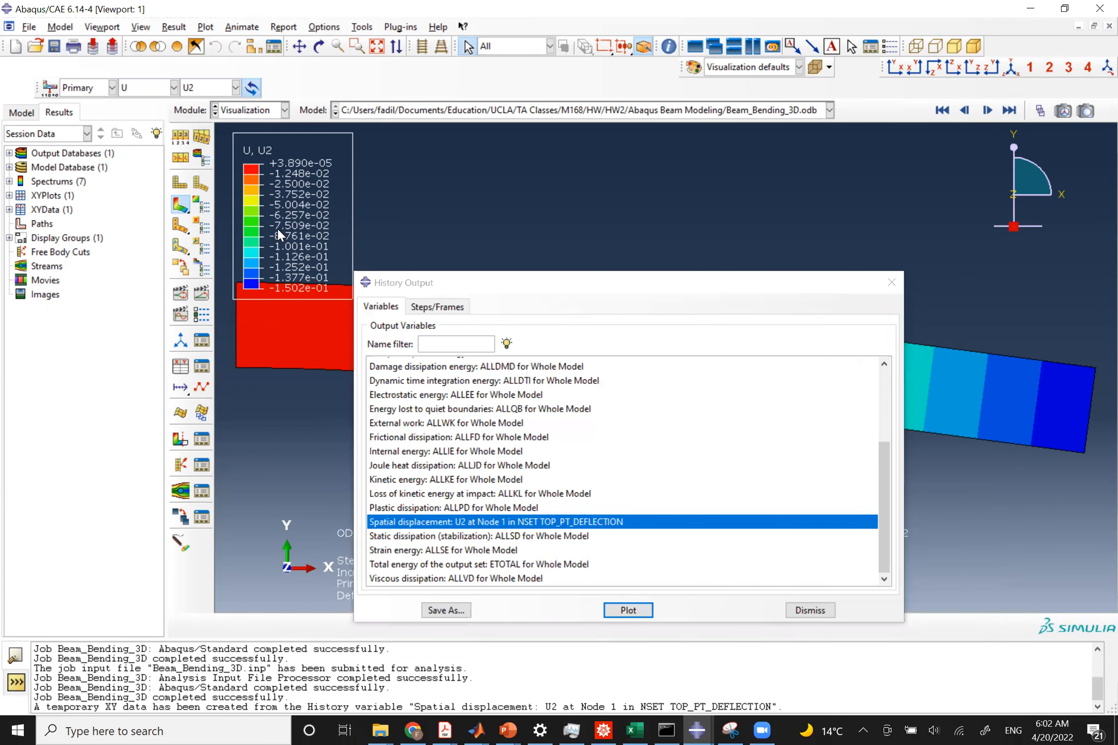
{"action": "left_click", "coordinate": [891, 282]}
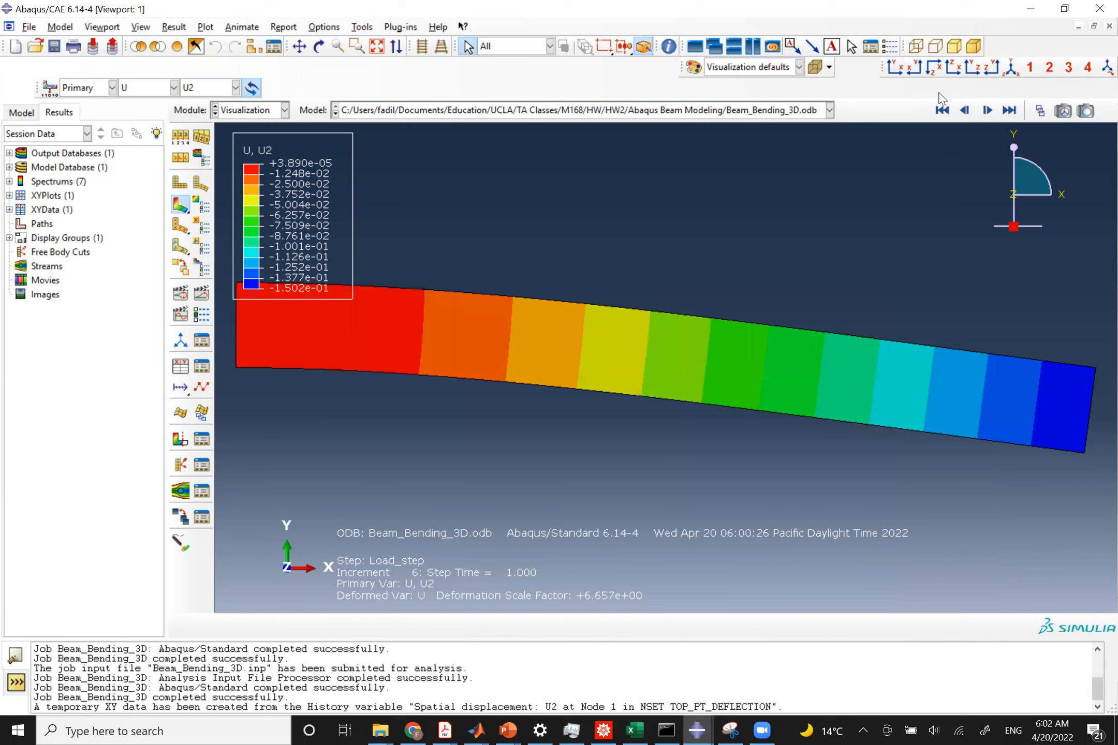
Go to the first frame and start creating a node-list path named Deflection_Spatial.
{"action": "left_click", "coordinate": [942, 110]}
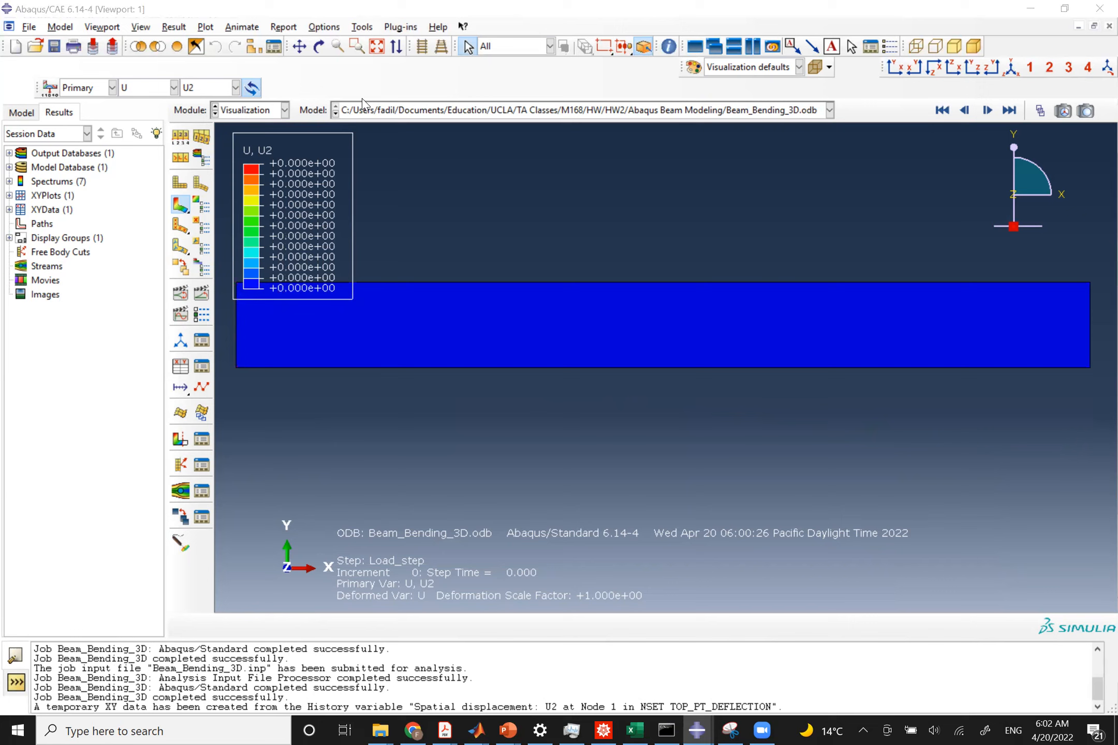
{"action": "left_click", "coordinate": [356, 27]}
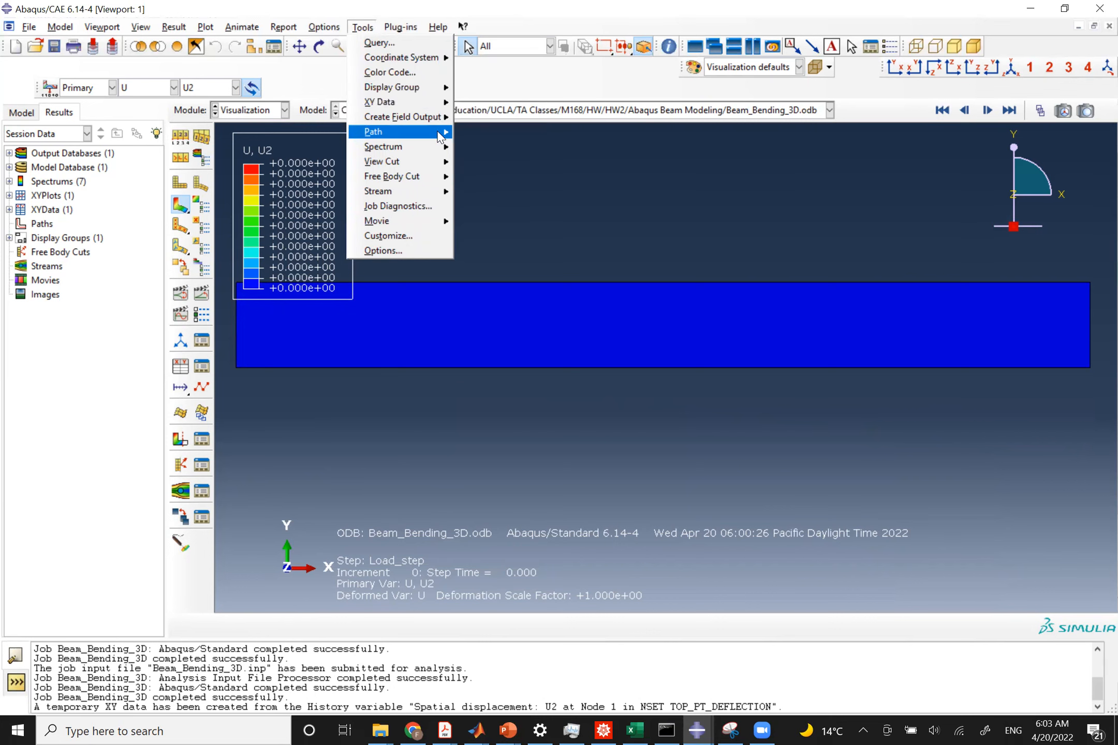
{"action": "mouse_move", "coordinate": [441, 133]}
{"action": "left_click", "coordinate": [487, 147]}
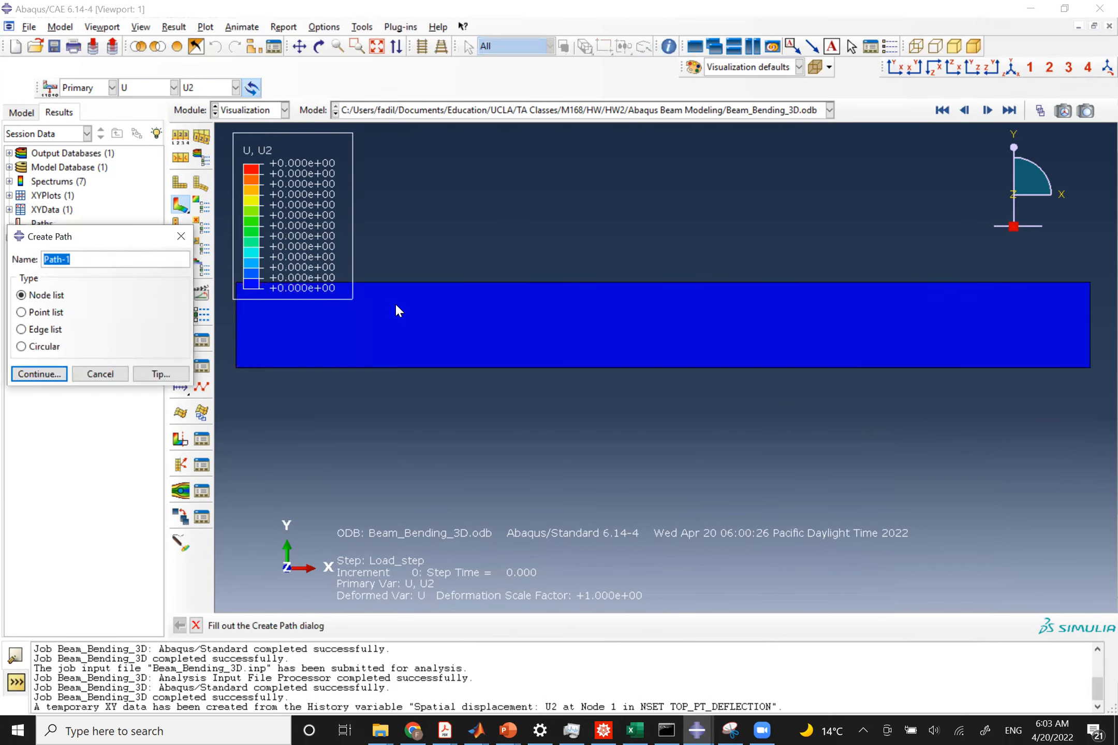
{"action": "type", "text": "Deflection_Spatial"}
{"action": "left_click", "coordinate": [54, 373]}
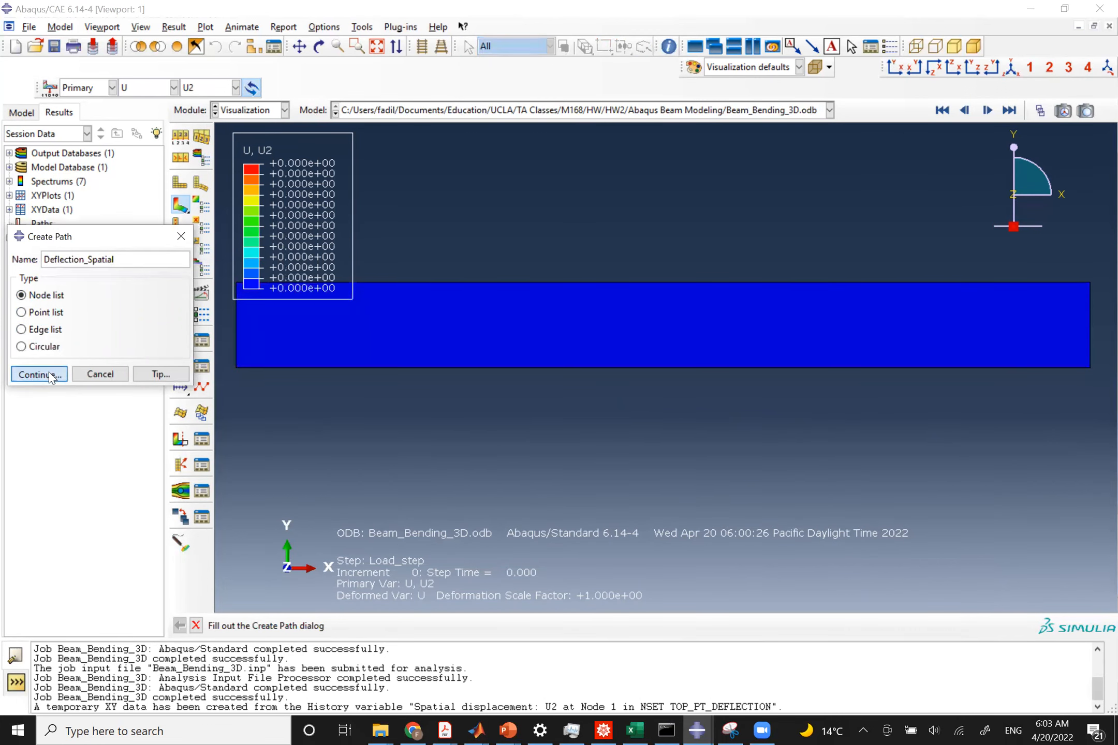
Pick nodes for the path one by one along the beam's bottom edge from the fixed end toward the free end.
{"action": "left_click", "coordinate": [221, 495]}
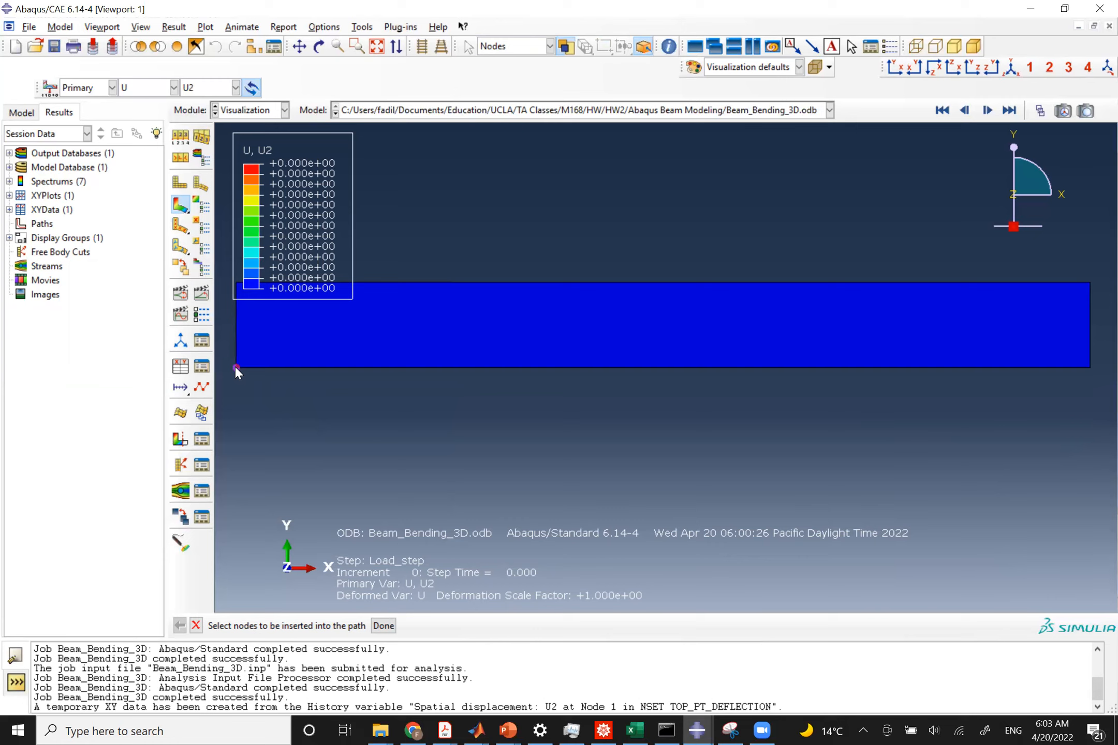
{"action": "left_click", "coordinate": [235, 367]}
{"action": "left_click", "coordinate": [257, 368]}
{"action": "left_click", "coordinate": [272, 368]}
{"action": "left_click", "coordinate": [289, 367]}
{"action": "left_click", "coordinate": [306, 368]}
{"action": "left_click", "coordinate": [323, 367]}
{"action": "left_click", "coordinate": [348, 367]}
{"action": "left_click", "coordinate": [373, 366]}
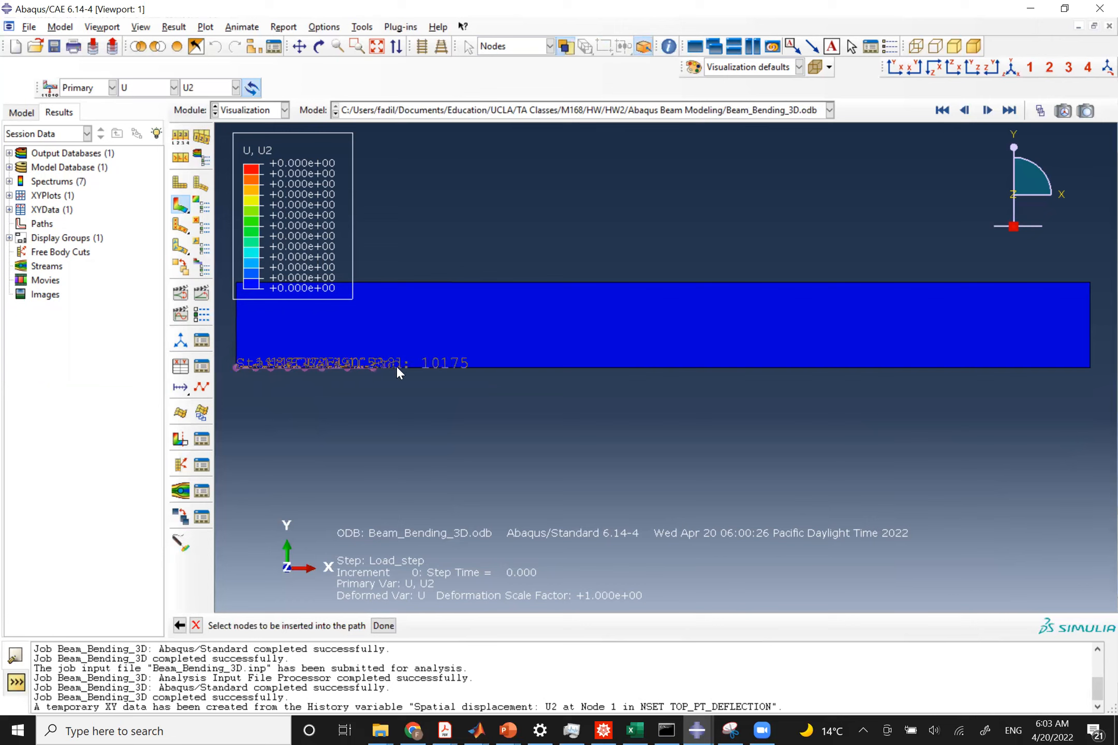
{"action": "left_click", "coordinate": [446, 367]}
{"action": "left_click", "coordinate": [484, 367]}
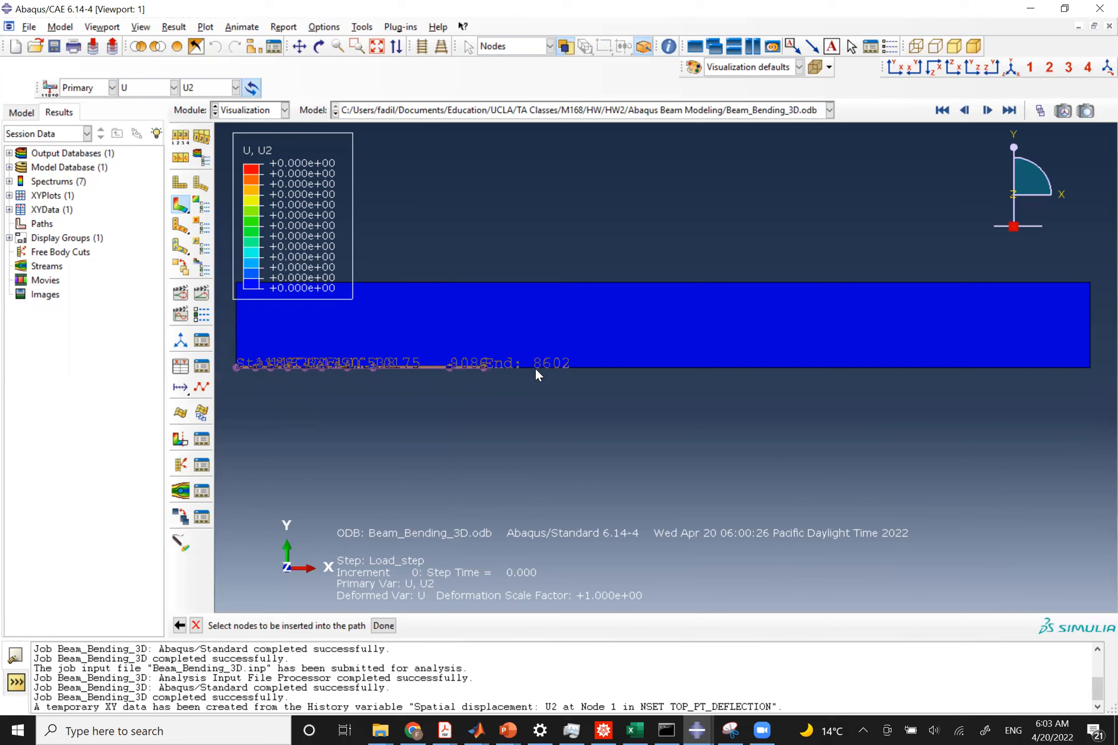
{"action": "left_click", "coordinate": [535, 367]}
{"action": "left_click", "coordinate": [561, 367]}
{"action": "left_click", "coordinate": [596, 366]}
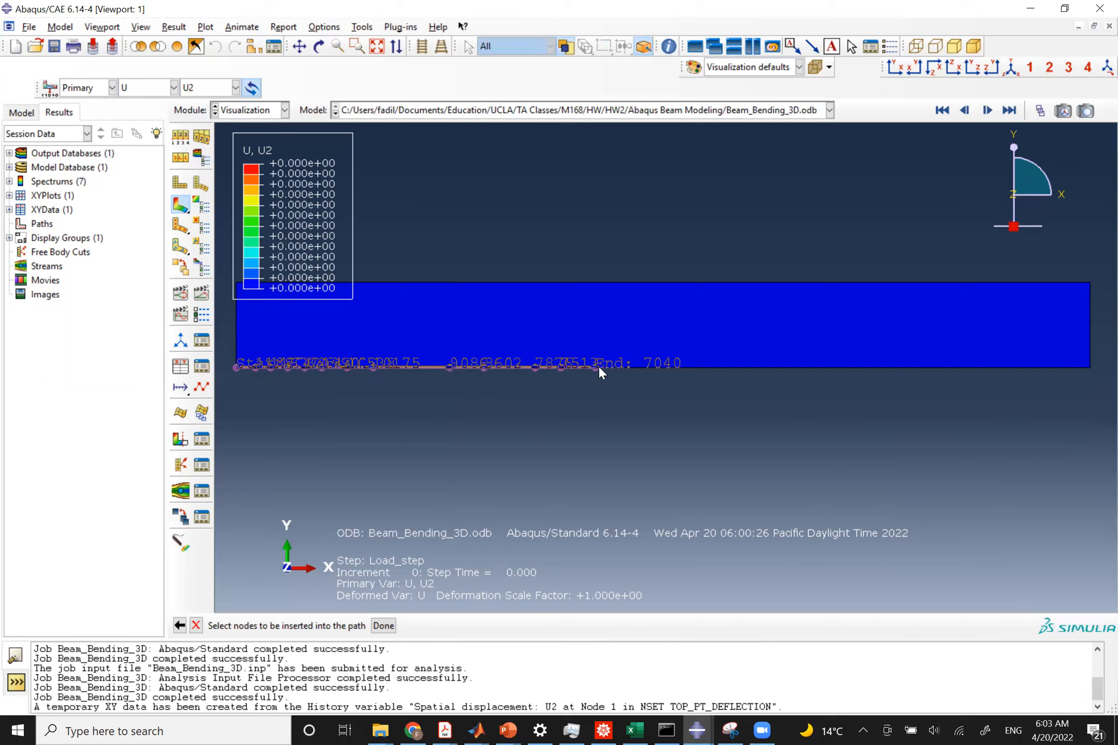
{"action": "left_click", "coordinate": [630, 367]}
{"action": "left_click", "coordinate": [670, 367]}
{"action": "left_click", "coordinate": [705, 367]}
{"action": "left_click", "coordinate": [740, 367]}
{"action": "left_click", "coordinate": [774, 367]}
{"action": "left_click", "coordinate": [808, 367]}
{"action": "left_click", "coordinate": [834, 367]}
{"action": "left_click", "coordinate": [859, 367]}
{"action": "left_click", "coordinate": [885, 367]}
{"action": "left_click", "coordinate": [911, 367]}
{"action": "left_click", "coordinate": [940, 362]}
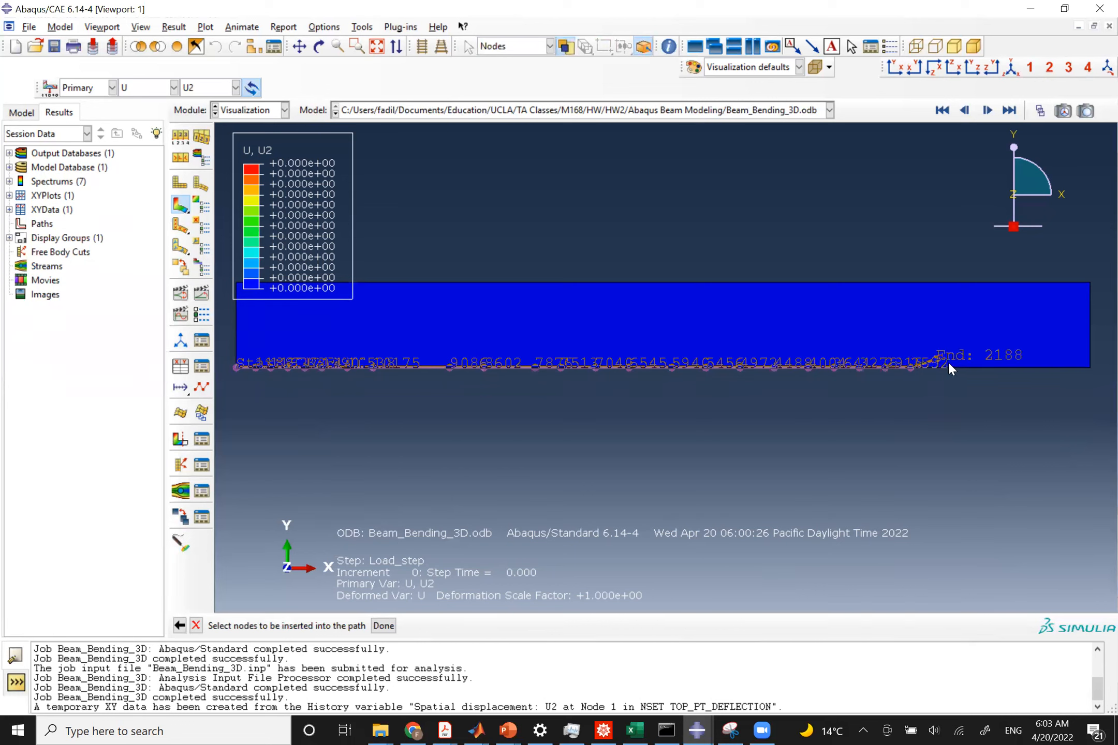
Remove the last pick, zoom in near the free end, pick the remaining bottom-edge nodes to the tip, and accept the path.
{"action": "left_click", "coordinate": [180, 626]}
{"action": "scroll", "coordinate": [934, 362], "scroll_direction": "down", "scroll_amount": 3}
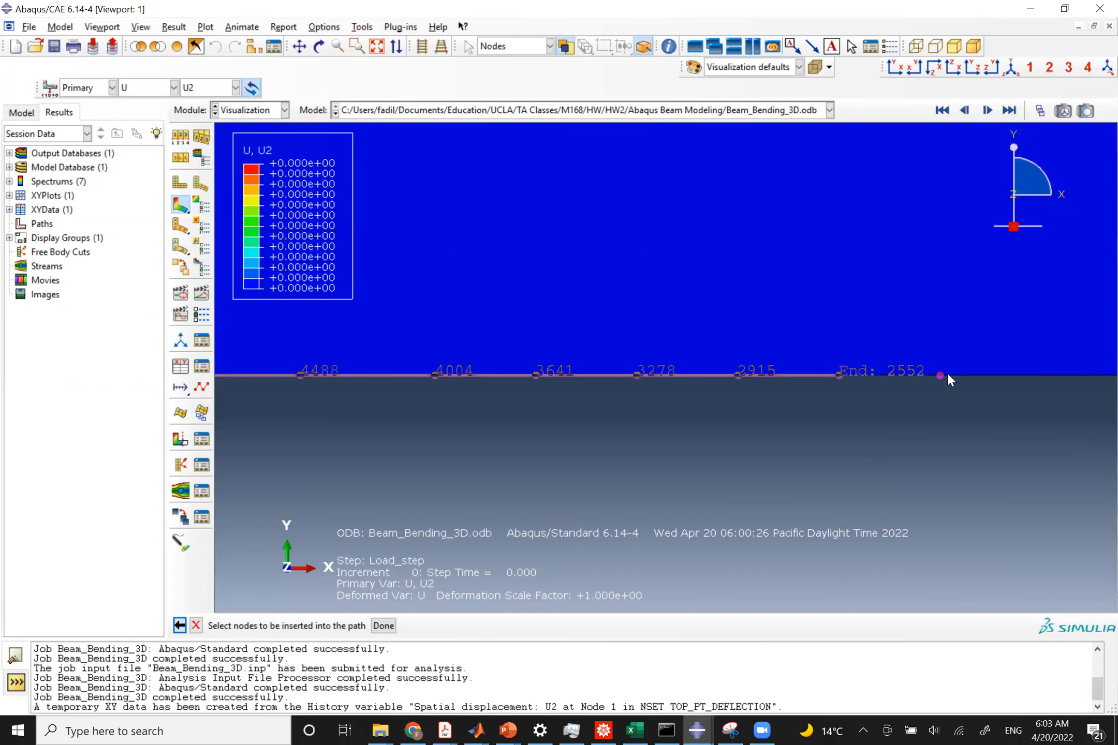
{"action": "left_click", "coordinate": [907, 376]}
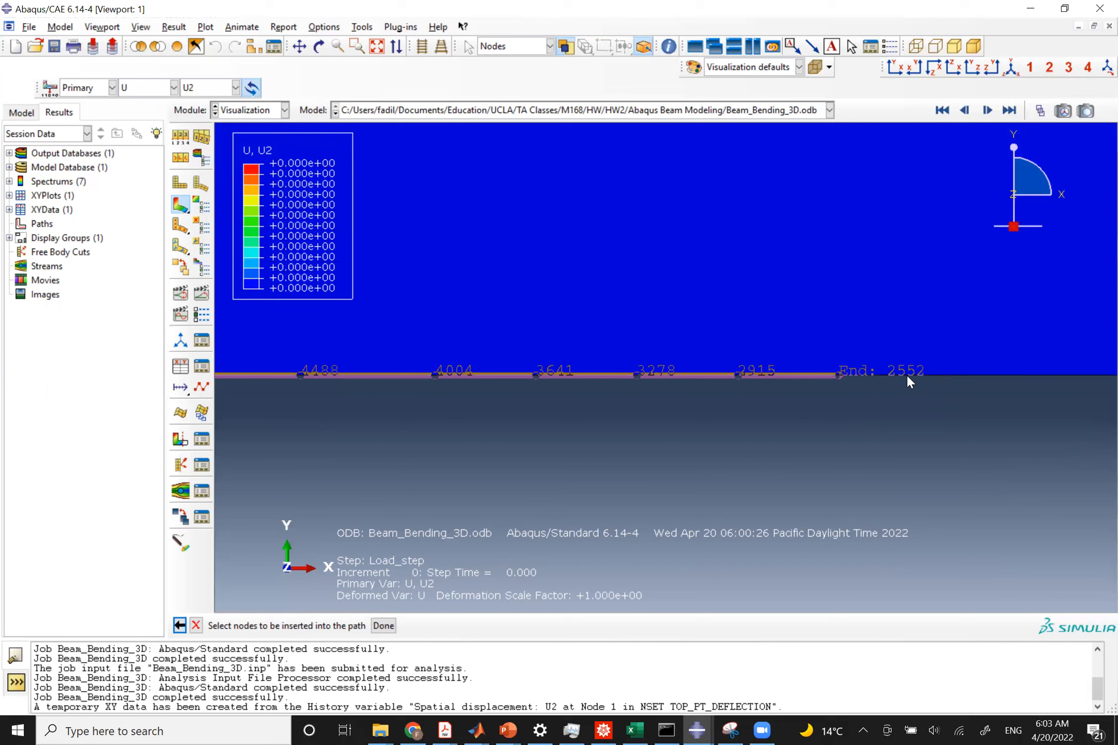
{"action": "left_click", "coordinate": [1033, 371]}
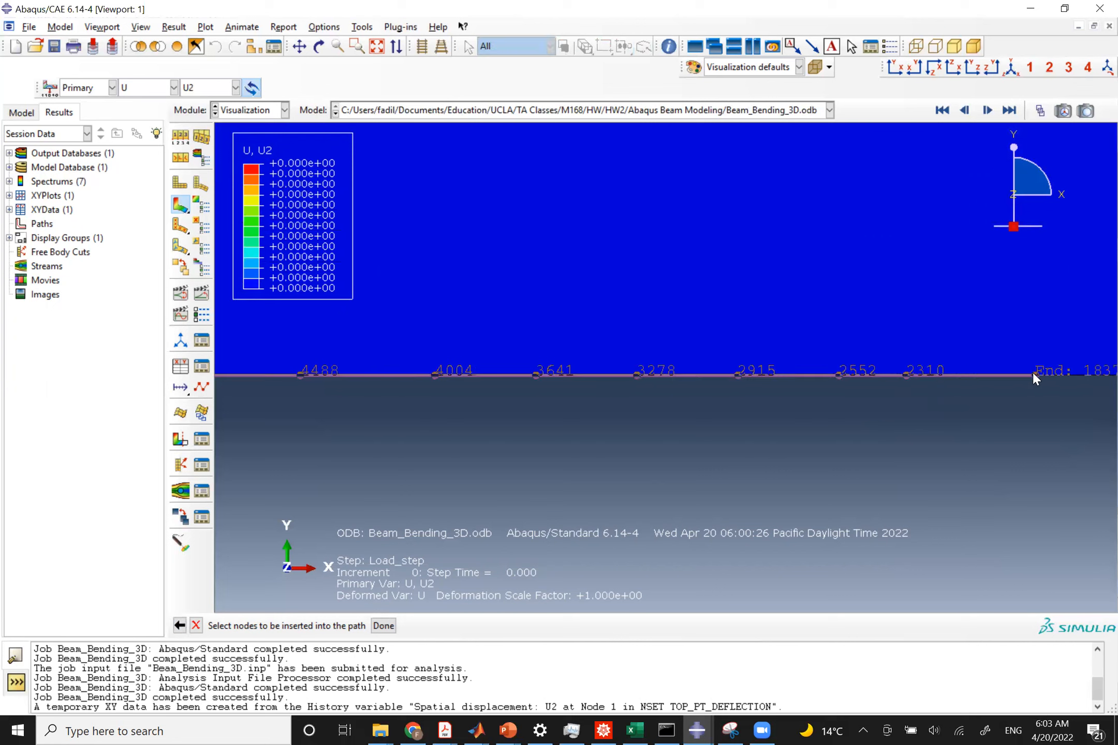
{"action": "scroll", "coordinate": [1033, 370], "scroll_direction": "up", "scroll_amount": 3}
{"action": "scroll", "coordinate": [1033, 371], "scroll_direction": "up", "scroll_amount": 3}
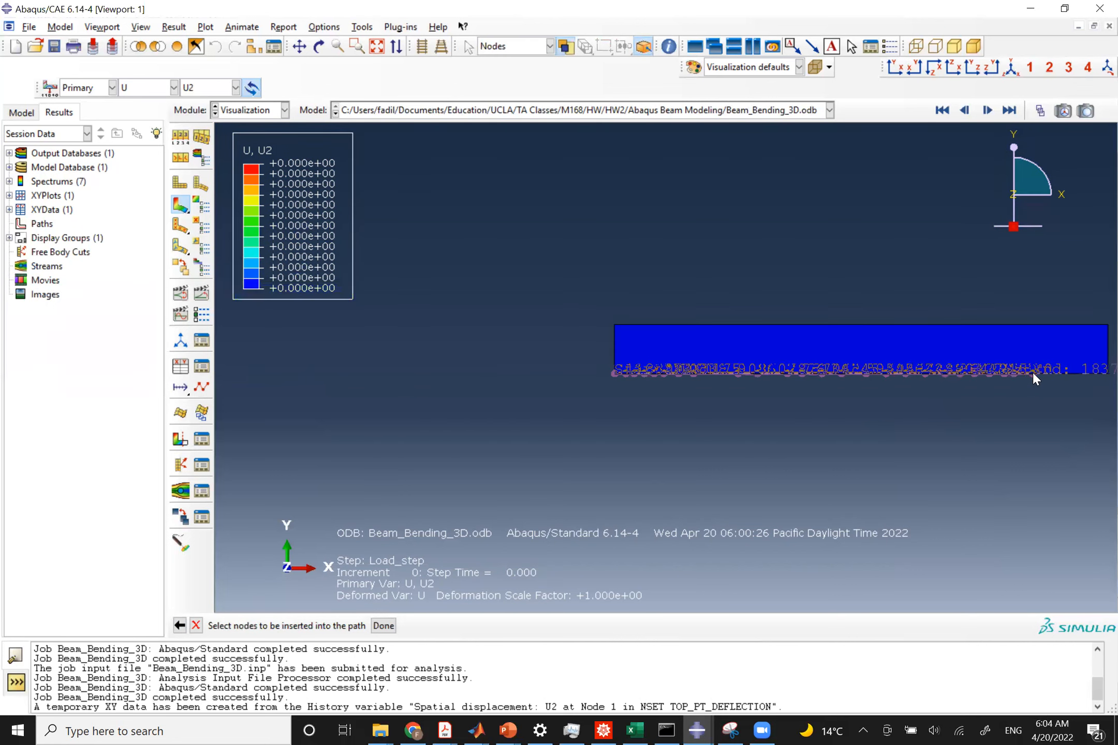
{"action": "scroll", "coordinate": [1090, 373], "scroll_direction": "down", "scroll_amount": 5}
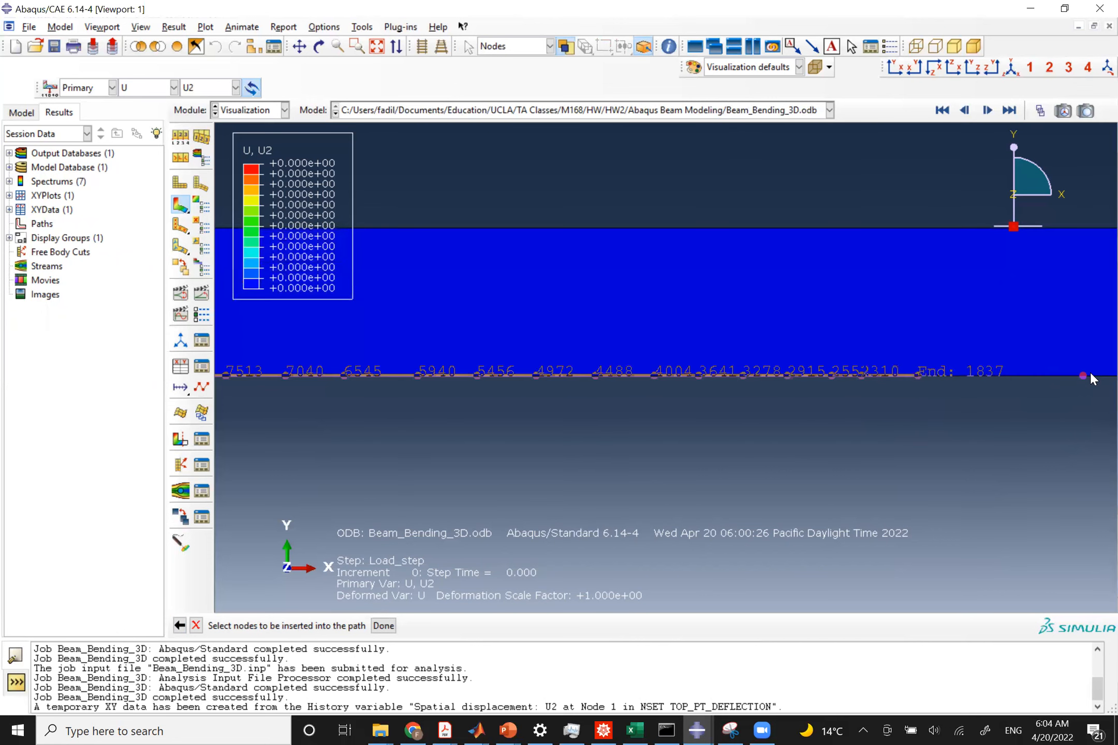
{"action": "left_click", "coordinate": [989, 374]}
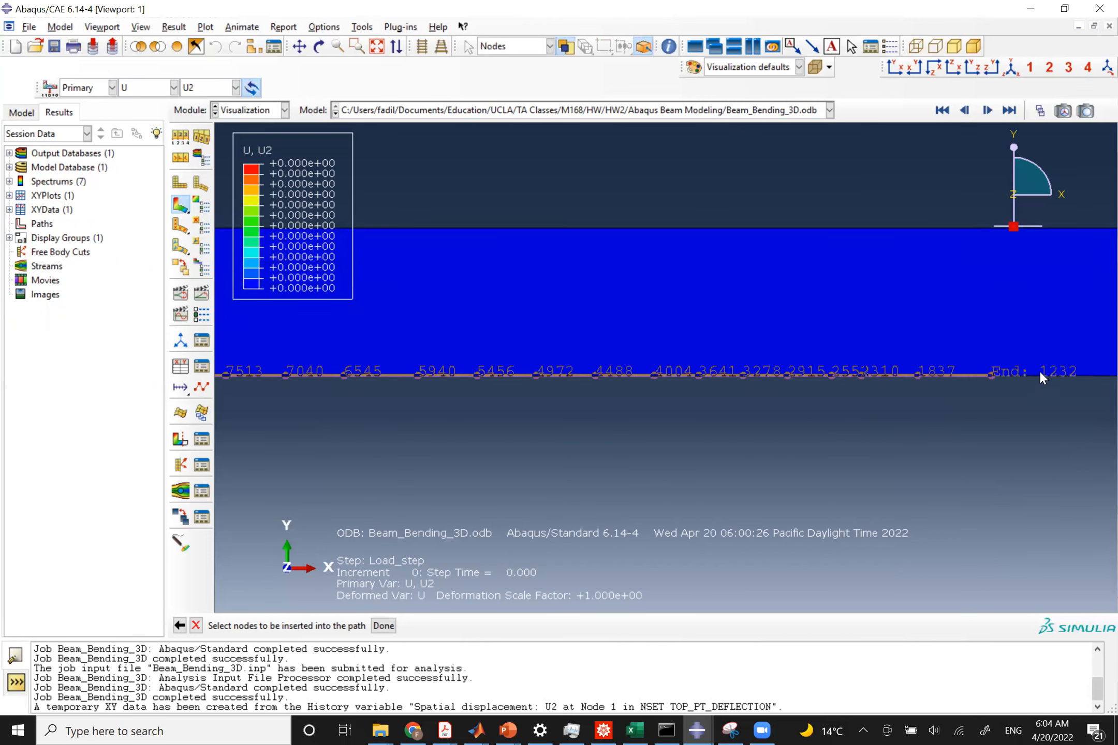
{"action": "left_click", "coordinate": [1095, 374]}
{"action": "left_click", "coordinate": [376, 47]}
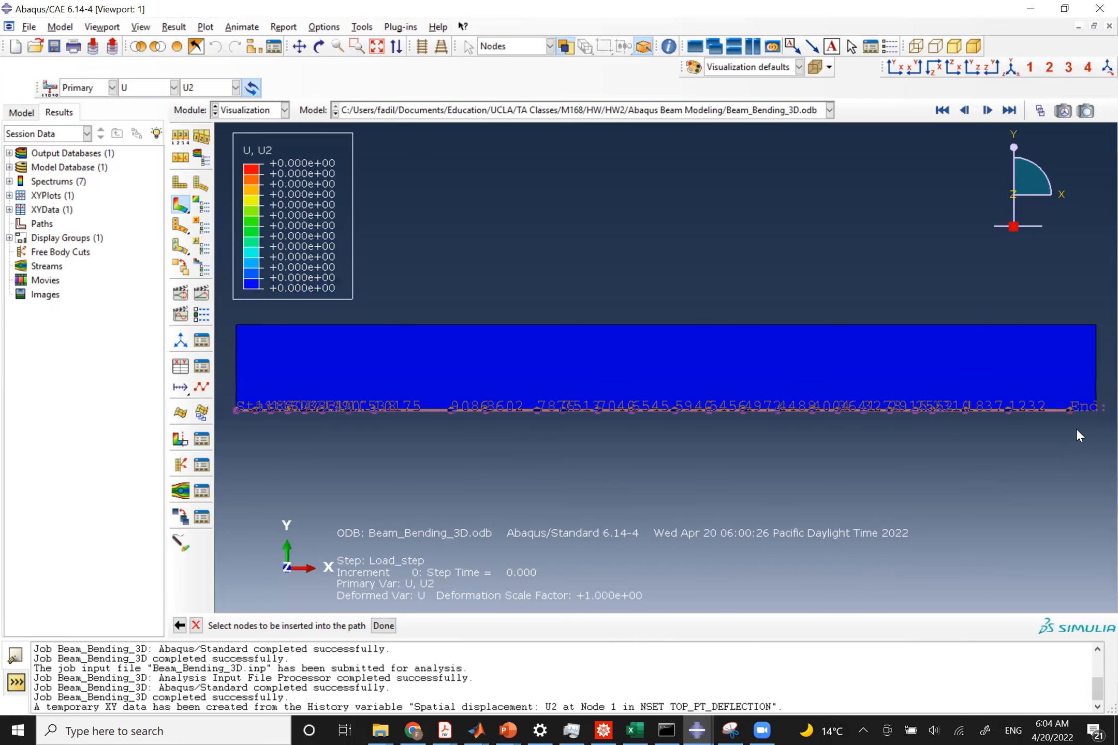
{"action": "scroll", "coordinate": [1096, 423], "scroll_direction": "up", "scroll_amount": 3}
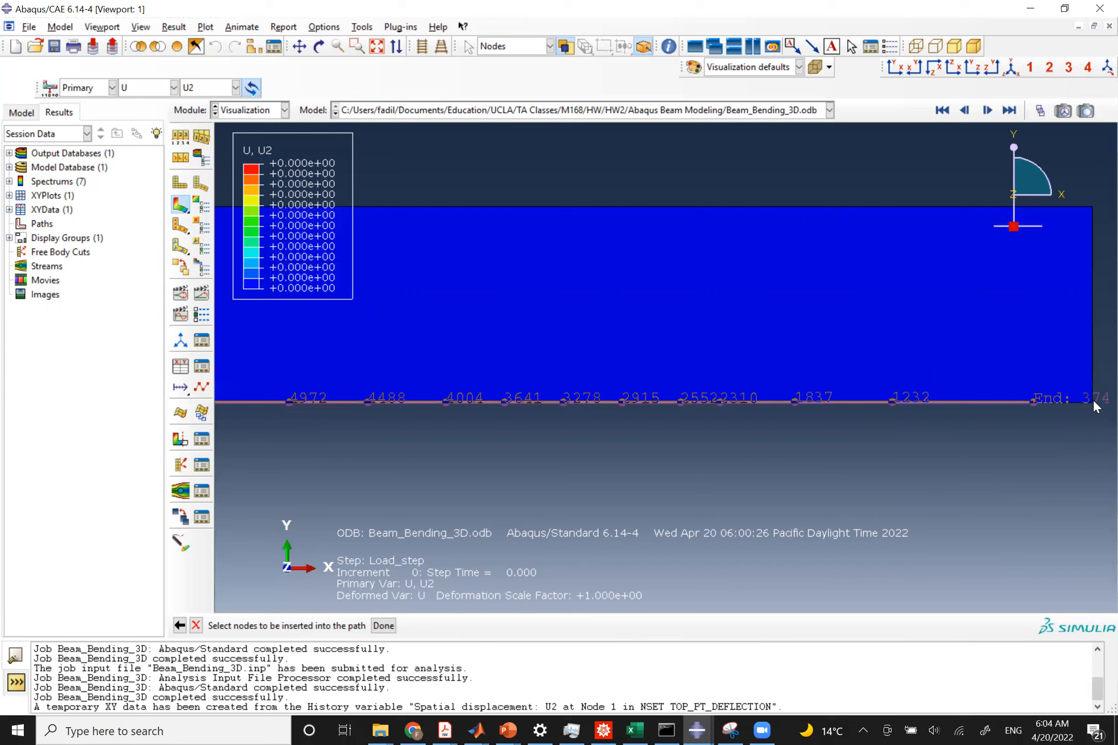
{"action": "left_click", "coordinate": [1066, 401]}
{"action": "left_click", "coordinate": [1091, 401]}
{"action": "left_click", "coordinate": [383, 625]}
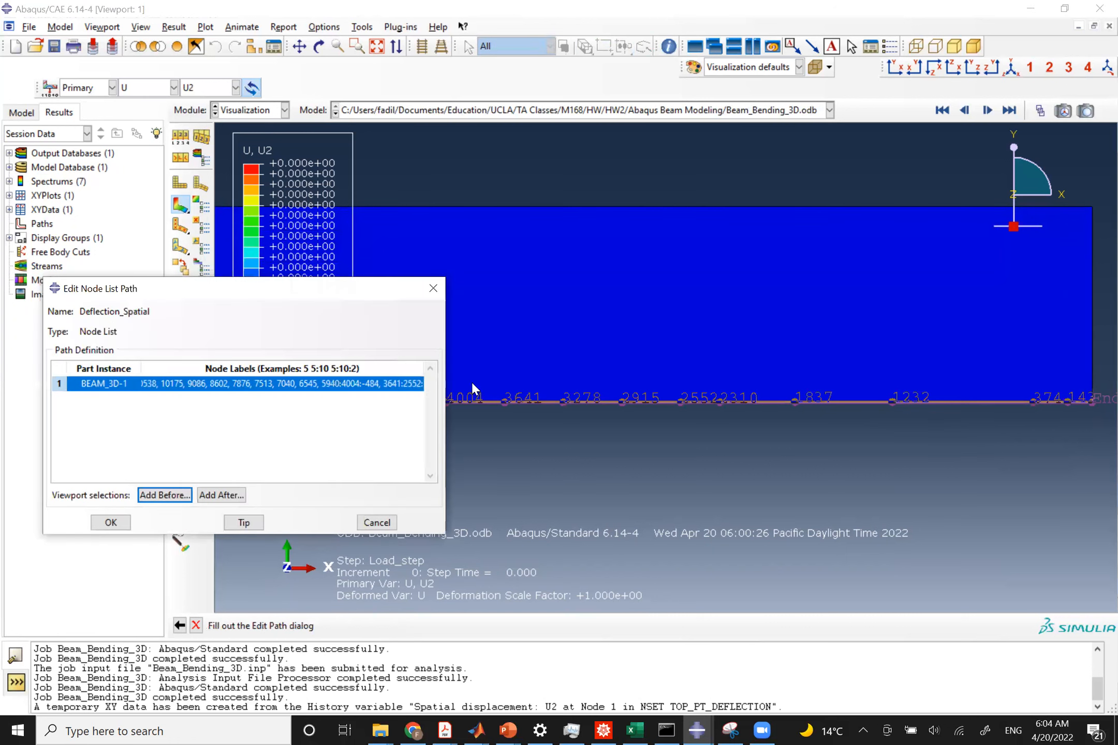
{"action": "left_click", "coordinate": [110, 522]}
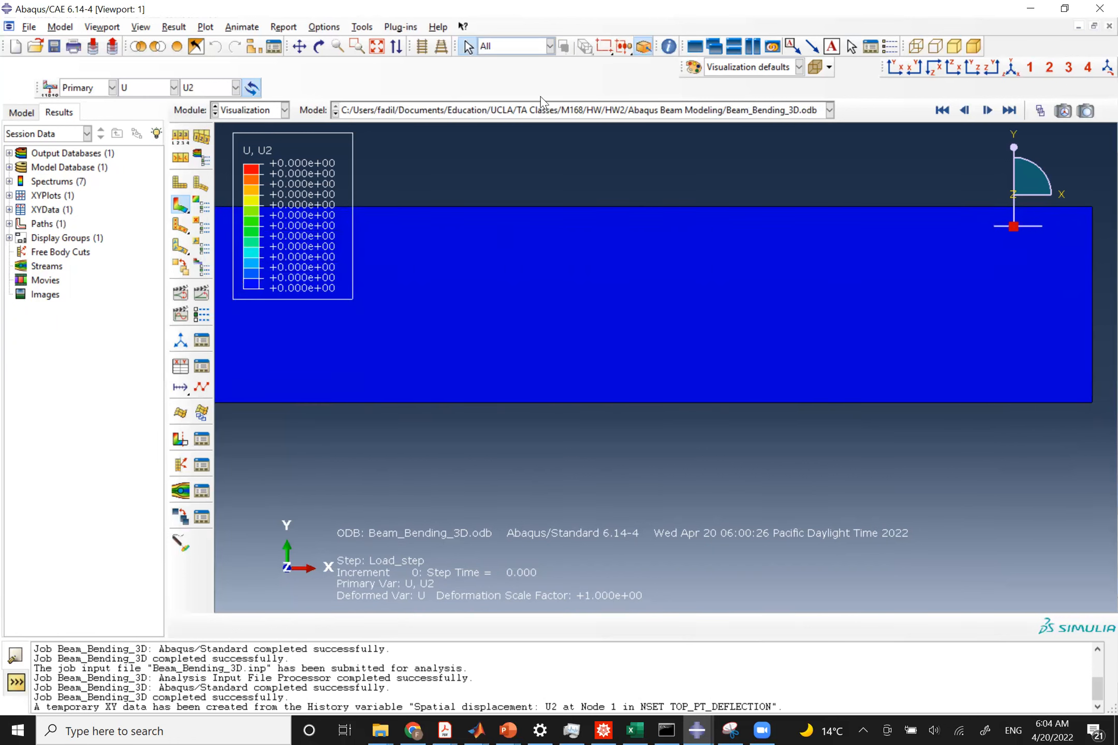
Start creating XY data from the Deflection_Spatial path.
{"action": "left_click", "coordinate": [181, 369]}
{"action": "left_click", "coordinate": [638, 365]}
{"action": "left_click", "coordinate": [655, 389]}
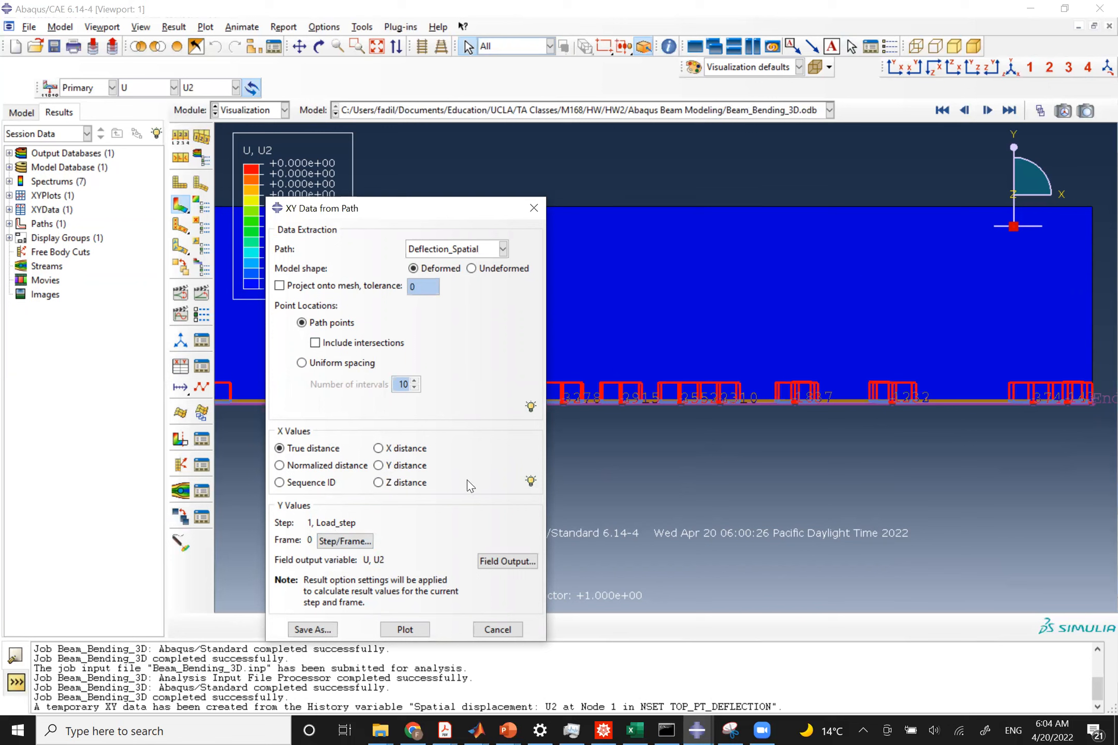
Set the path data extraction to frame 6, the last increment of Load_step.
{"action": "left_click", "coordinate": [337, 543]}
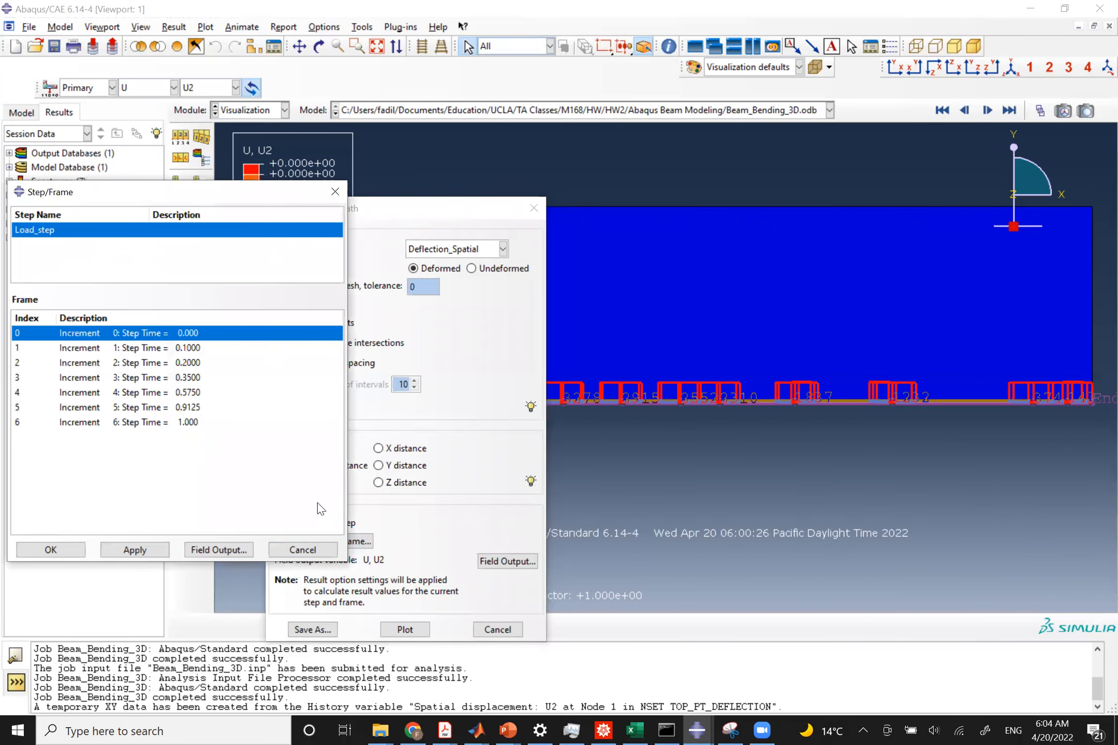
{"action": "left_click", "coordinate": [78, 427]}
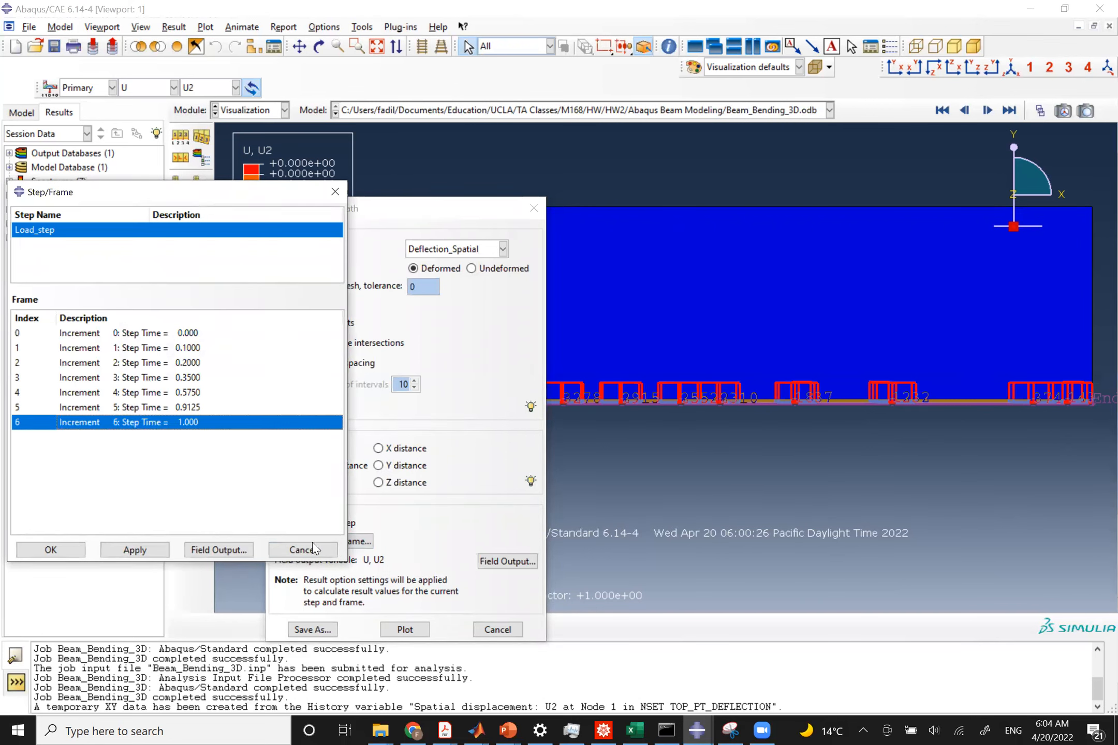
{"action": "left_click", "coordinate": [327, 550]}
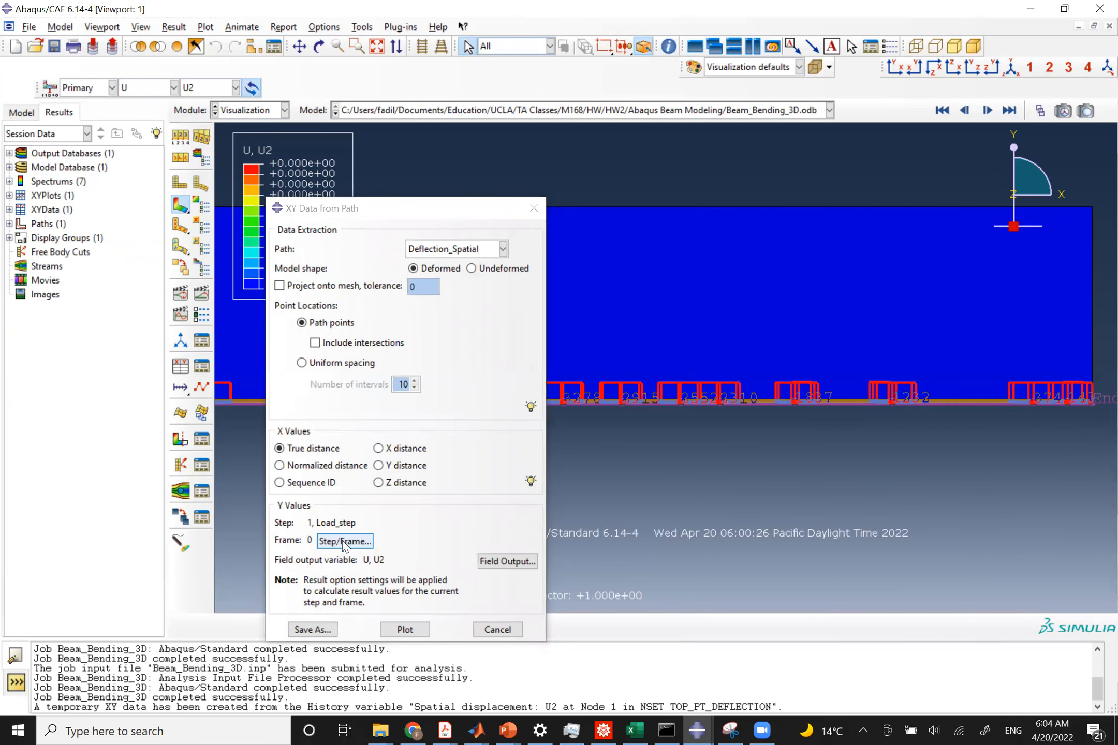
{"action": "left_click", "coordinate": [344, 541]}
{"action": "left_click", "coordinate": [48, 422]}
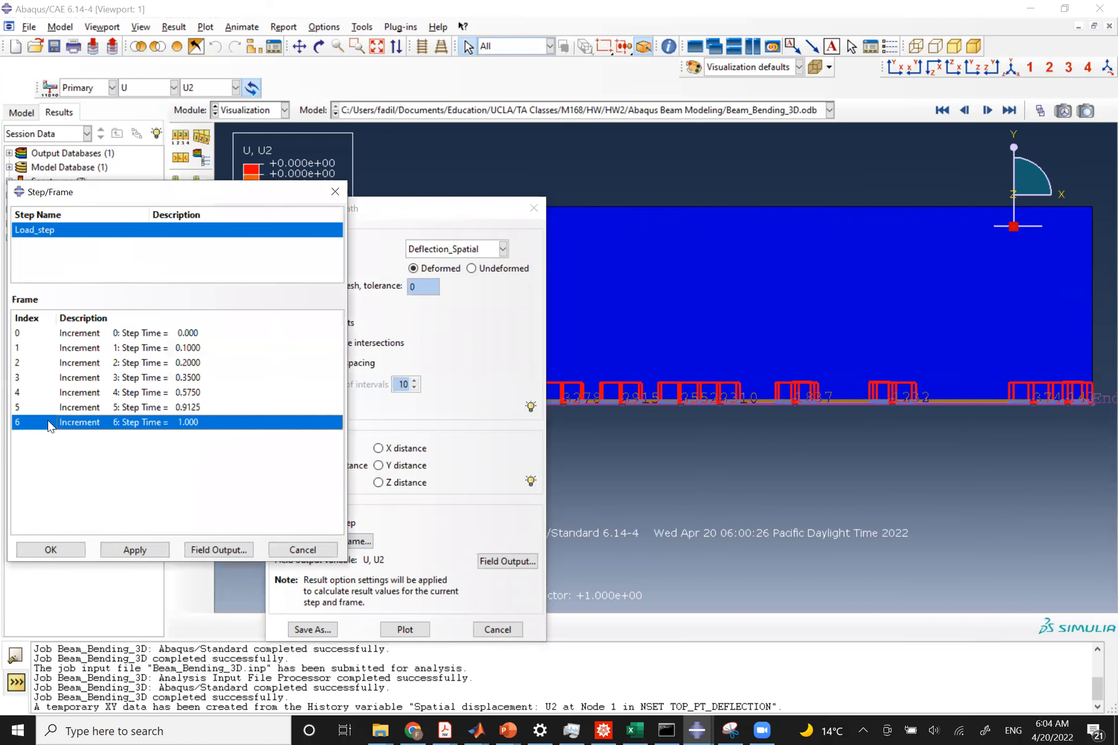
{"action": "left_click", "coordinate": [122, 551]}
{"action": "left_click", "coordinate": [71, 549]}
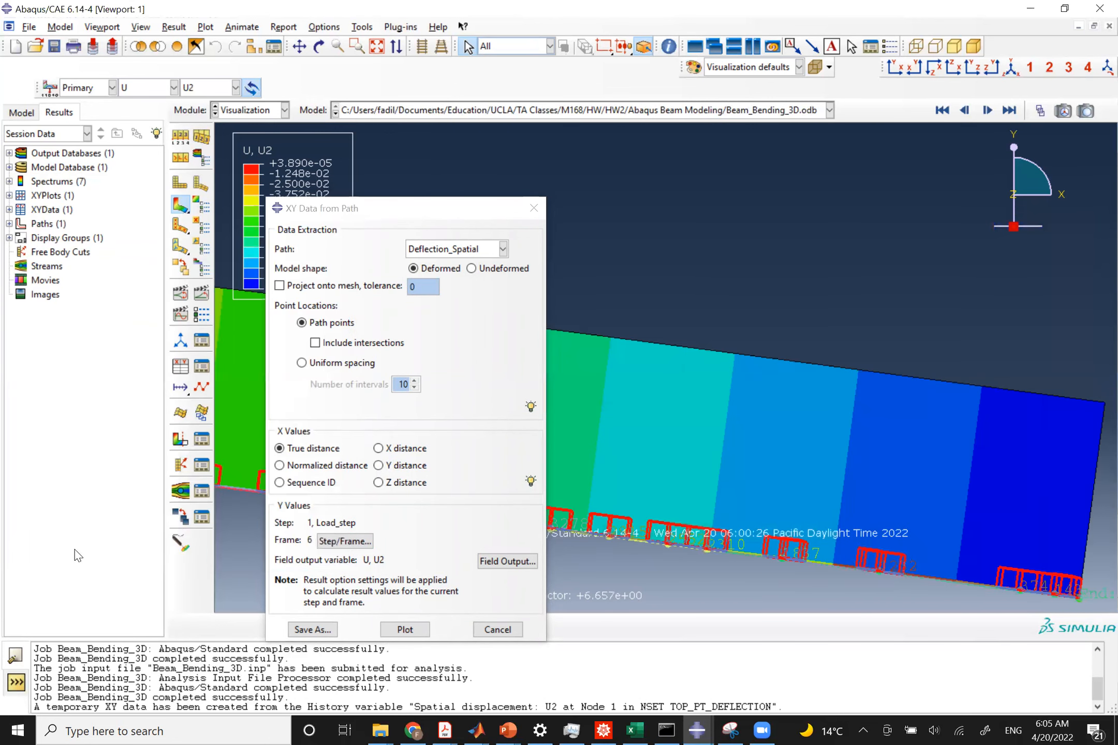
Plot U2 against true distance along the Deflection_Spatial path.
{"action": "left_click", "coordinate": [407, 630]}
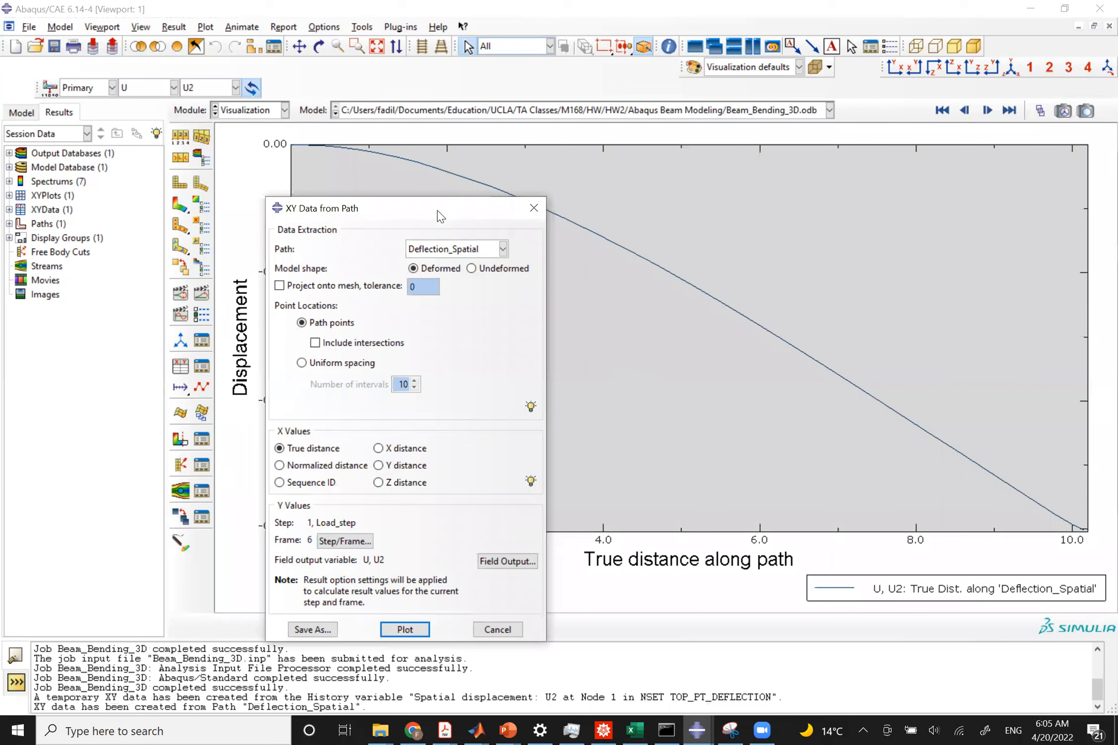
{"action": "left_click_drag", "start_coordinate": [439, 216], "coordinate": [303, 391]}
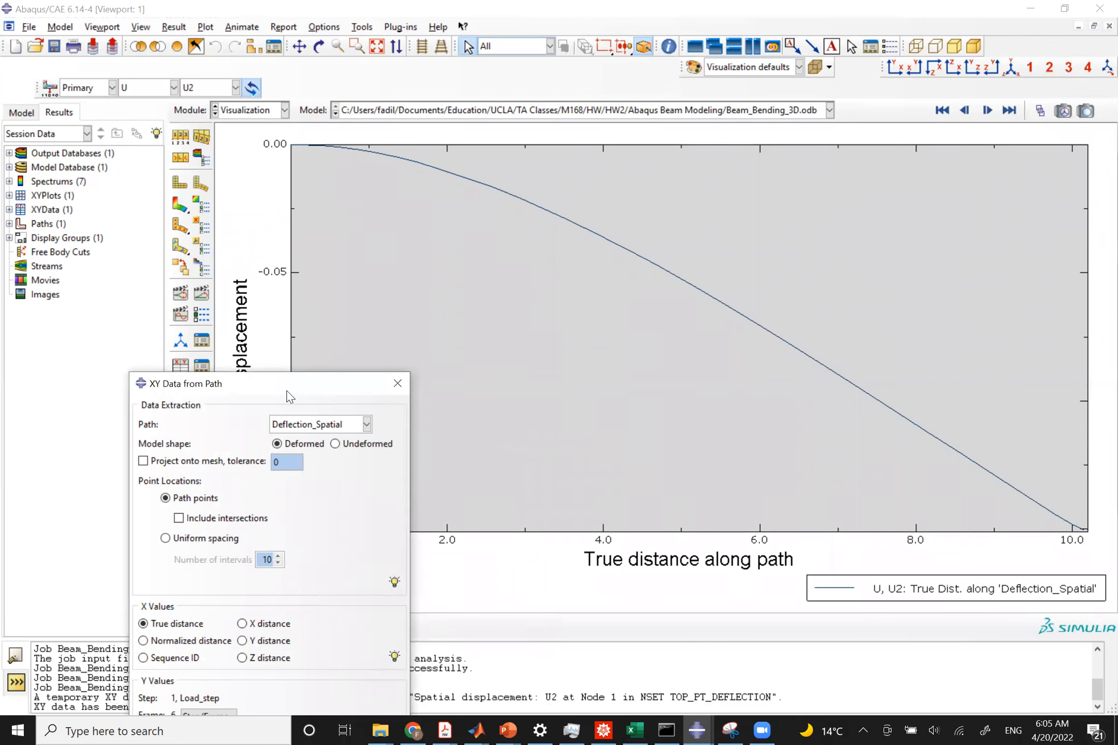
{"action": "left_click_drag", "start_coordinate": [290, 396], "coordinate": [393, 632]}
Switch between the PowerPoint exact-solution slide and the Abaqus path plot to compare deflection curves.
{"action": "key", "text": "alt+Tab"}
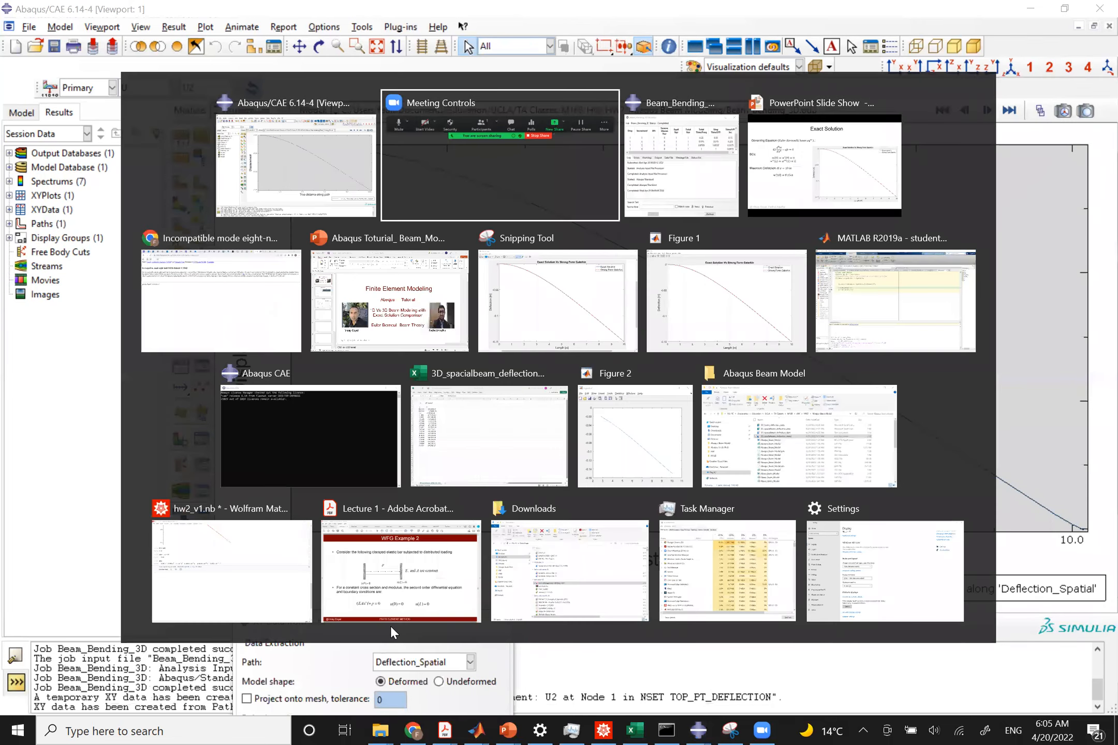
{"action": "key", "text": "alt+Tab"}
{"action": "key", "text": "alt+Tab"}
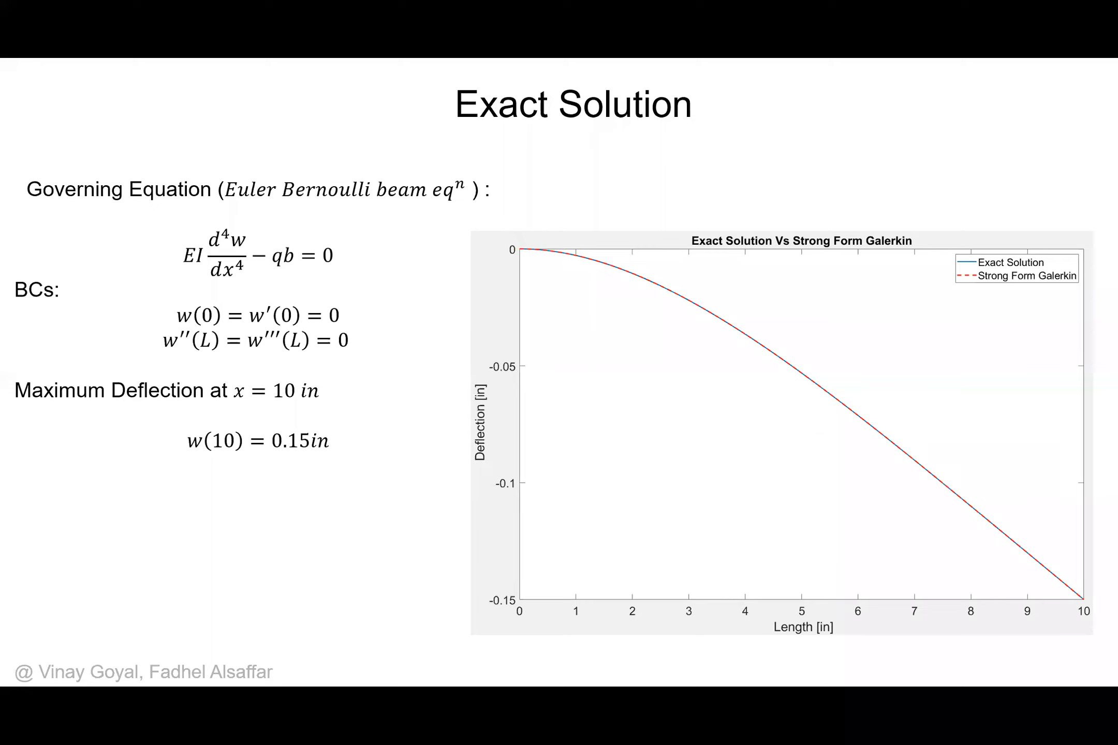
{"action": "key", "text": "alt+Tab"}
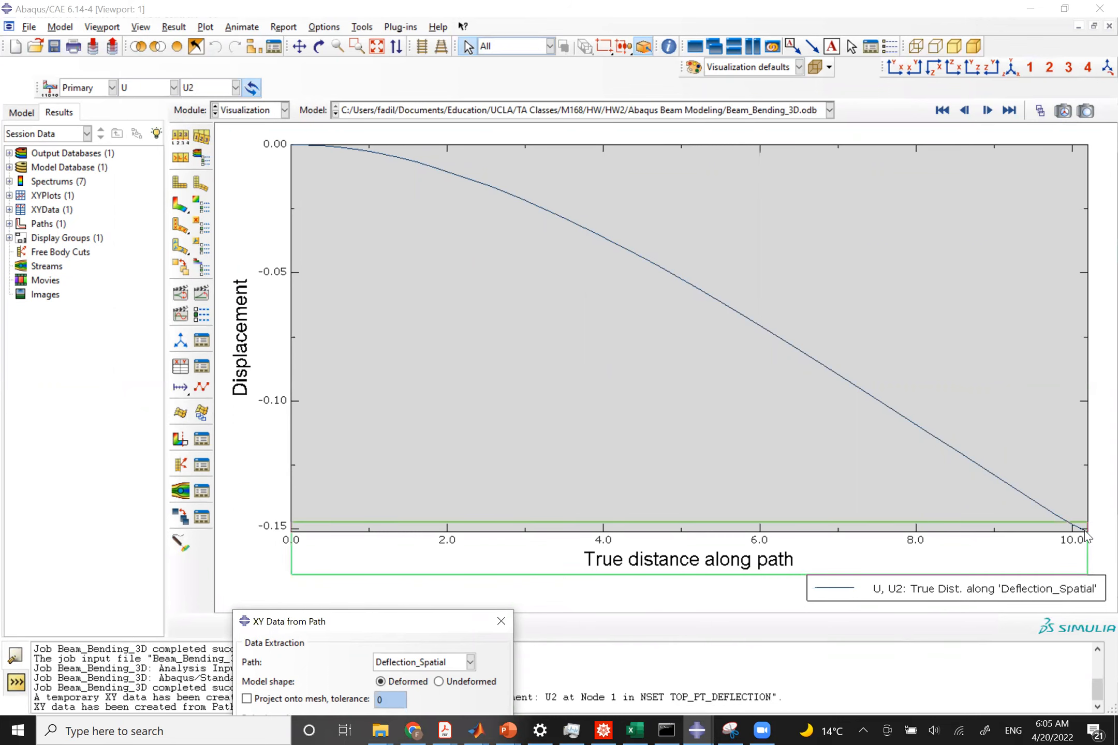
{"action": "key", "text": "alt+Tab"}
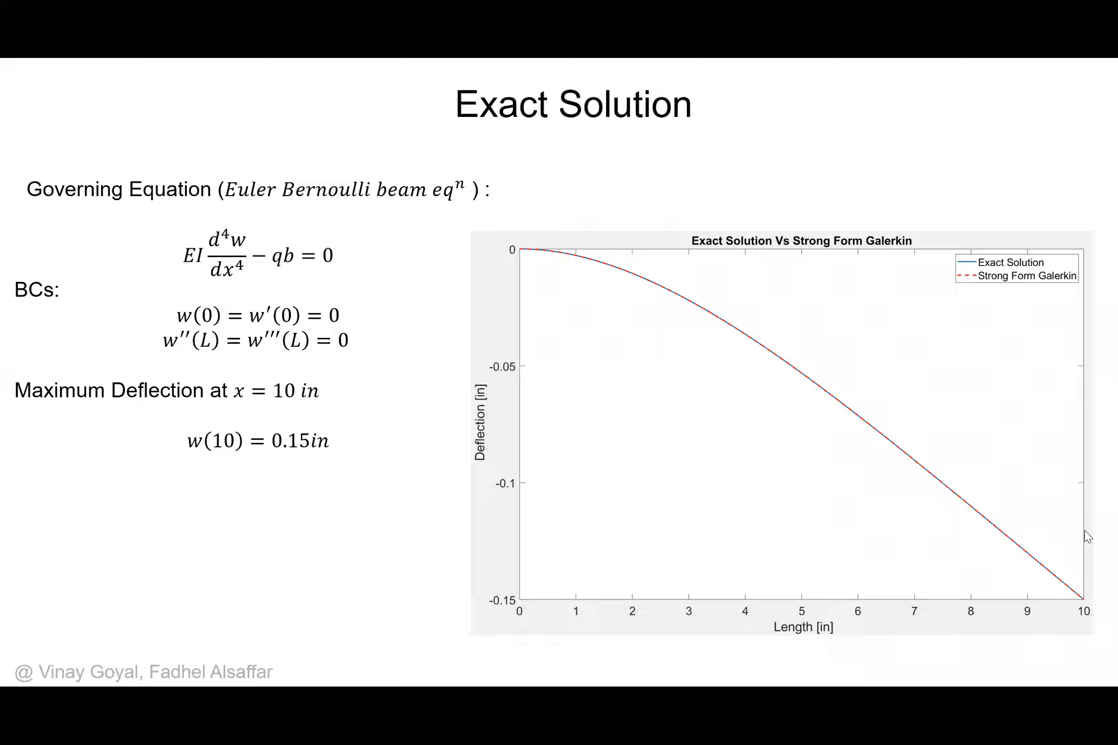
{"action": "key", "text": "alt+Tab"}
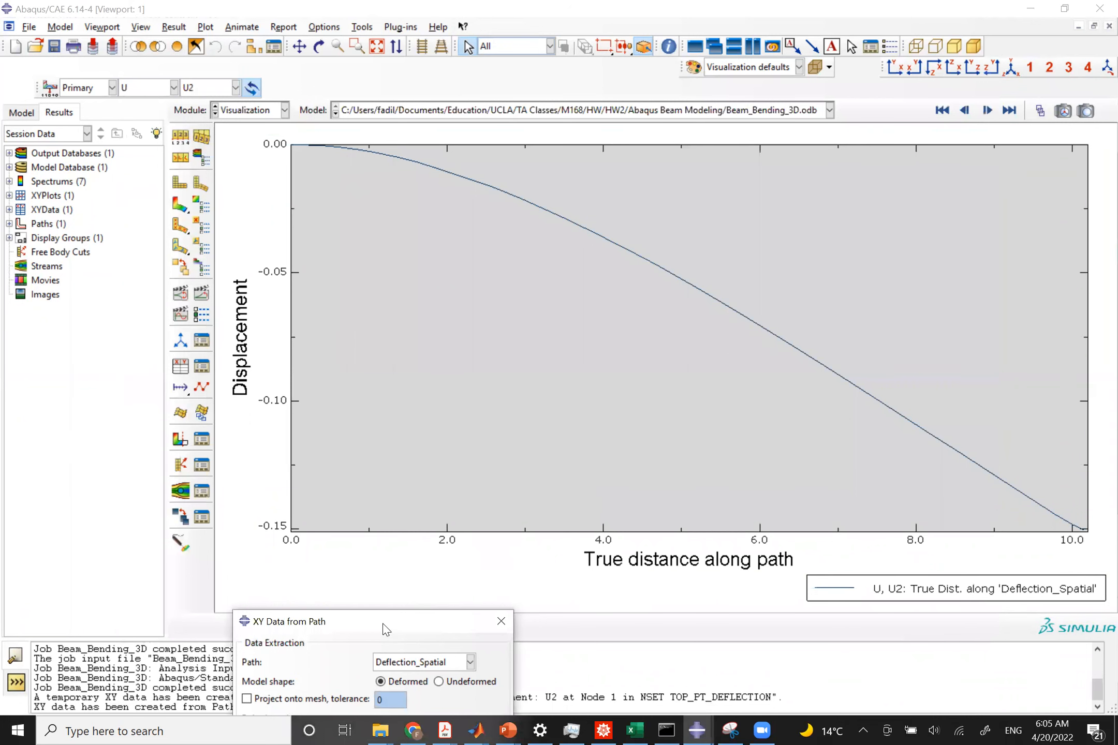
Save the path XY data as Deflection_Data_3D_Beam.
{"action": "left_click_drag", "start_coordinate": [398, 600], "coordinate": [567, 227]}
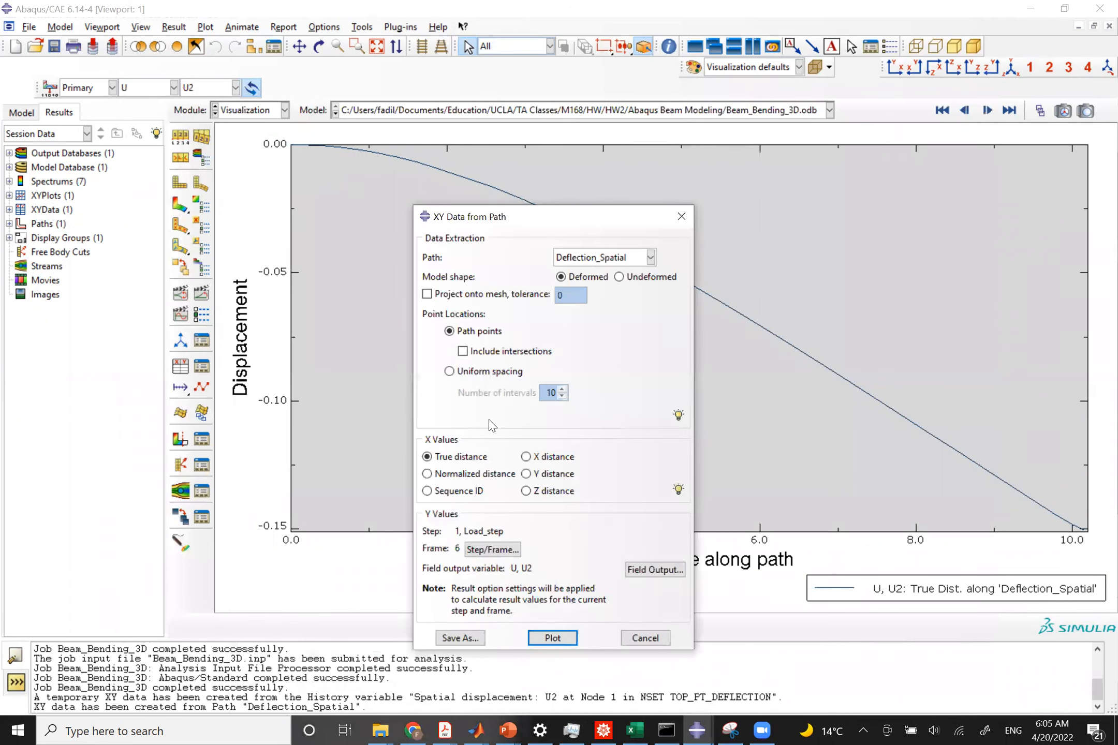
{"action": "left_click", "coordinate": [460, 639]}
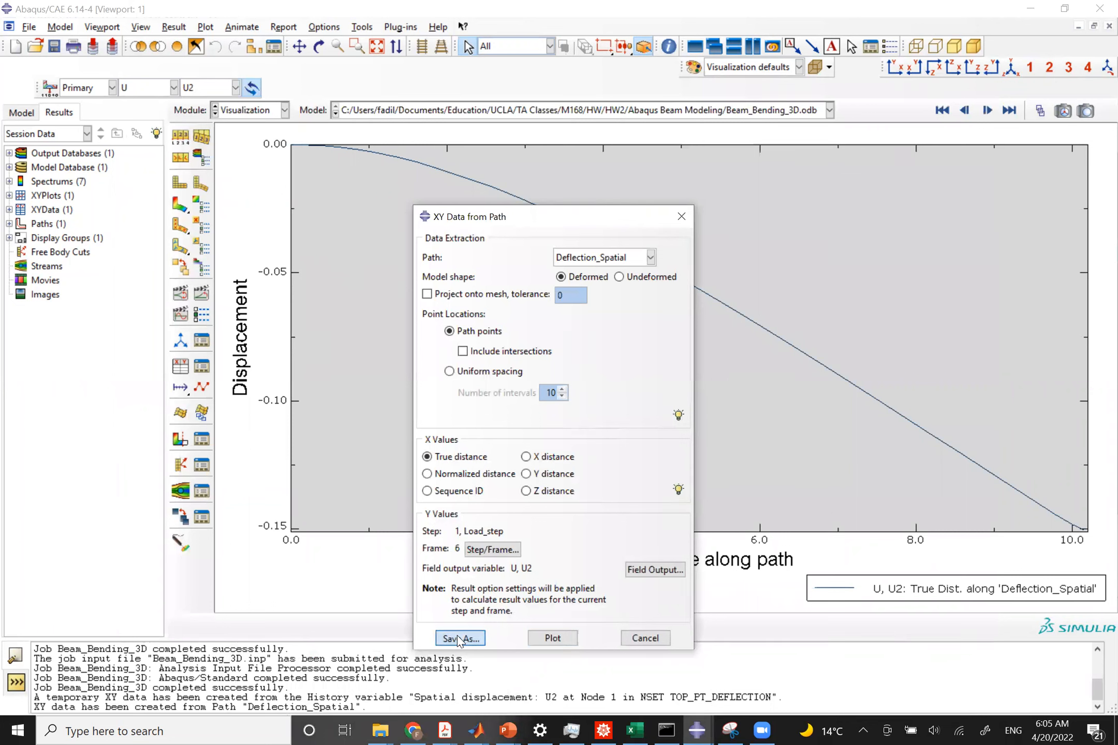
{"action": "type", "text": "Def"}
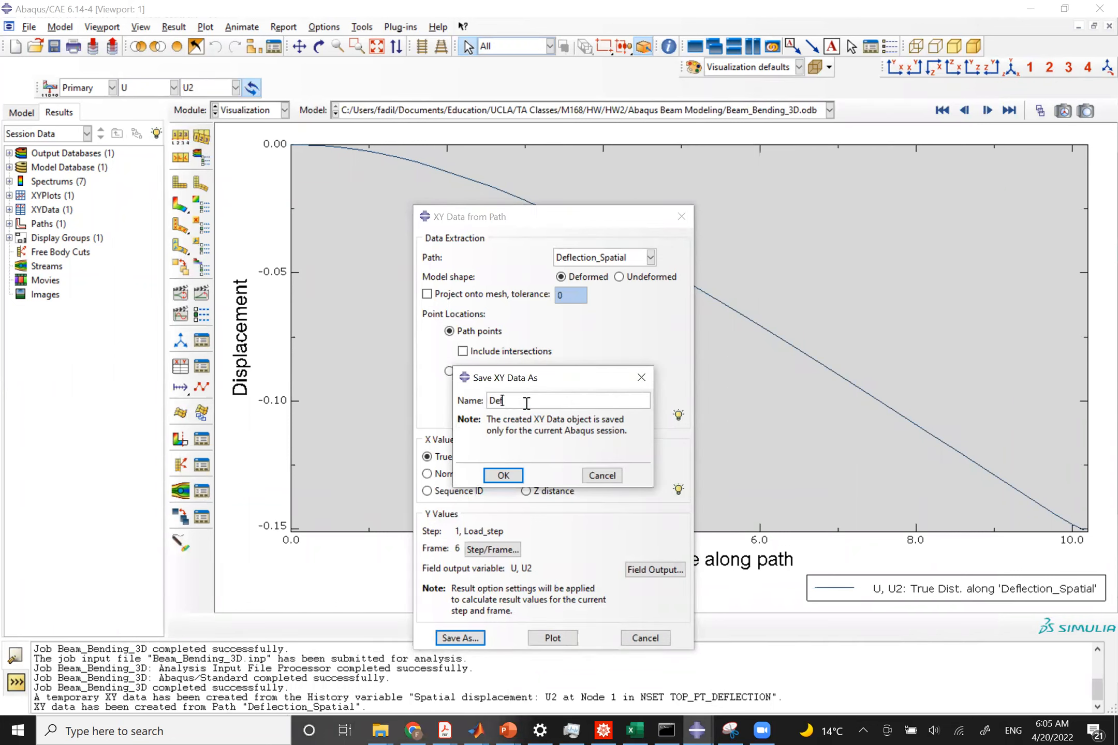
{"action": "type", "text": "lection_Data"}
{"action": "type", "text": " 3D_Beam"}
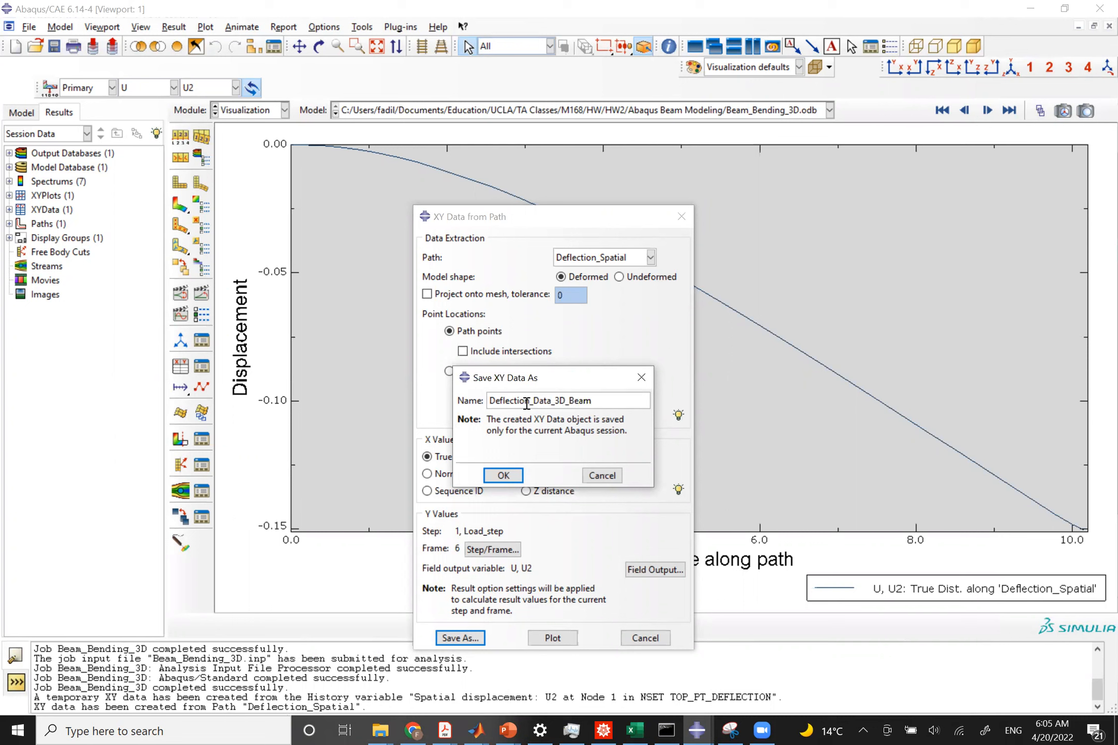
{"action": "left_click", "coordinate": [503, 475]}
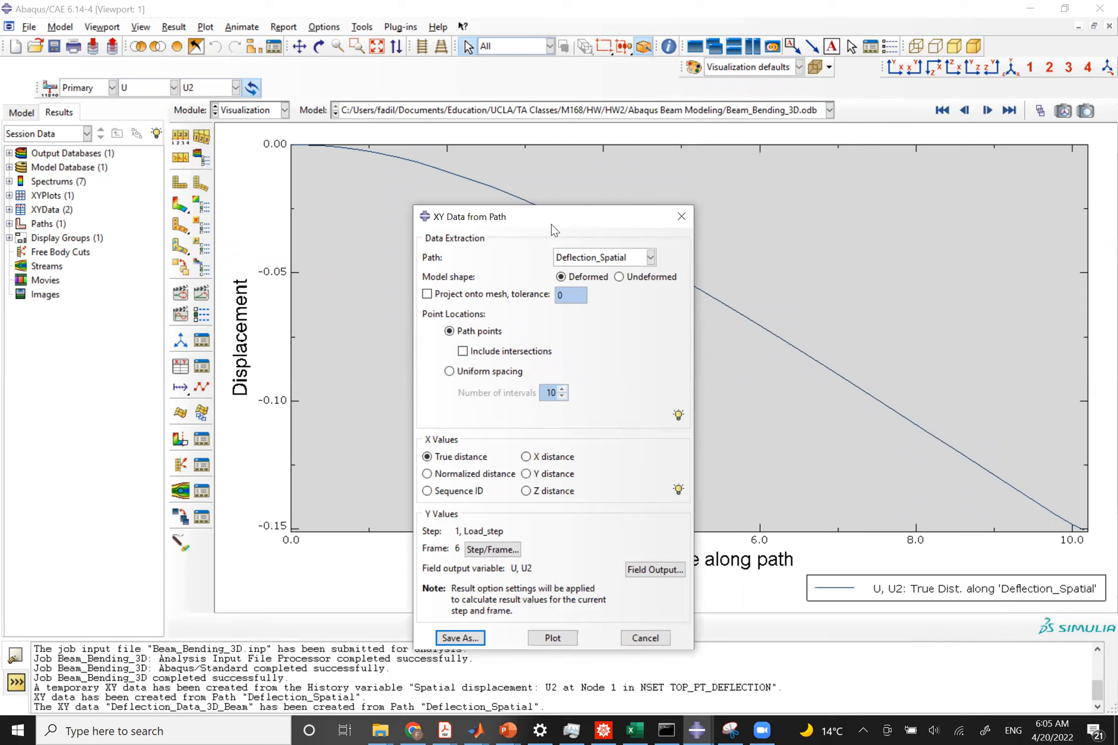
{"action": "left_click", "coordinate": [281, 27]}
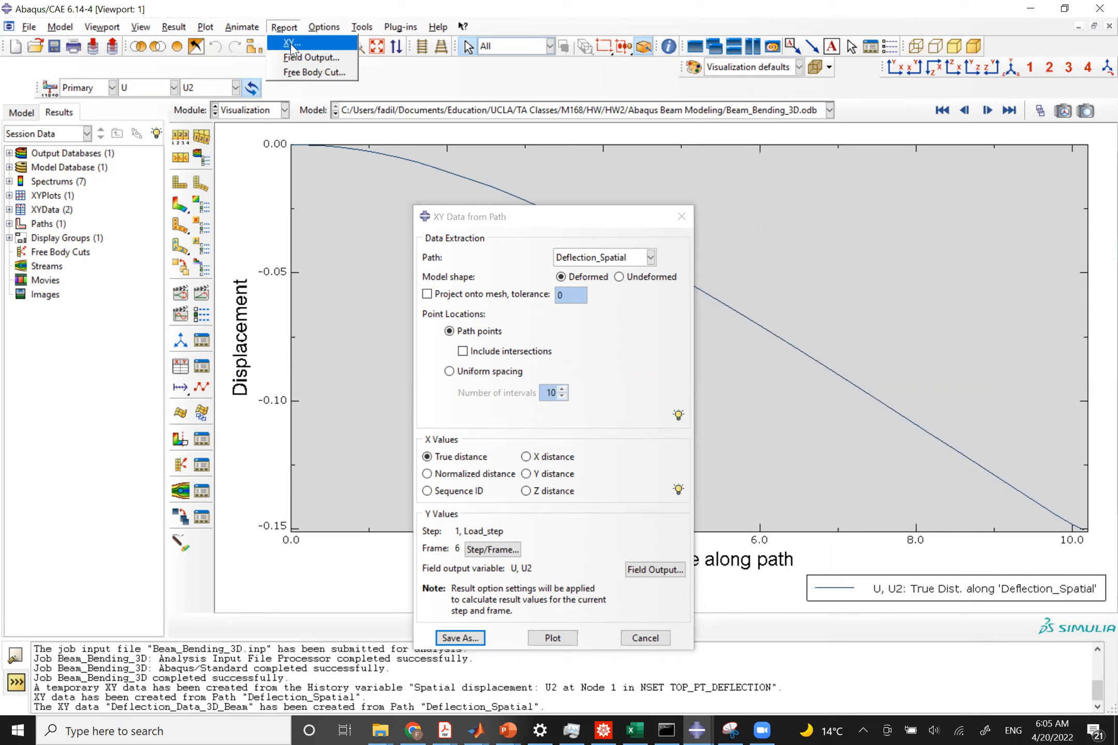
{"action": "left_click", "coordinate": [290, 44]}
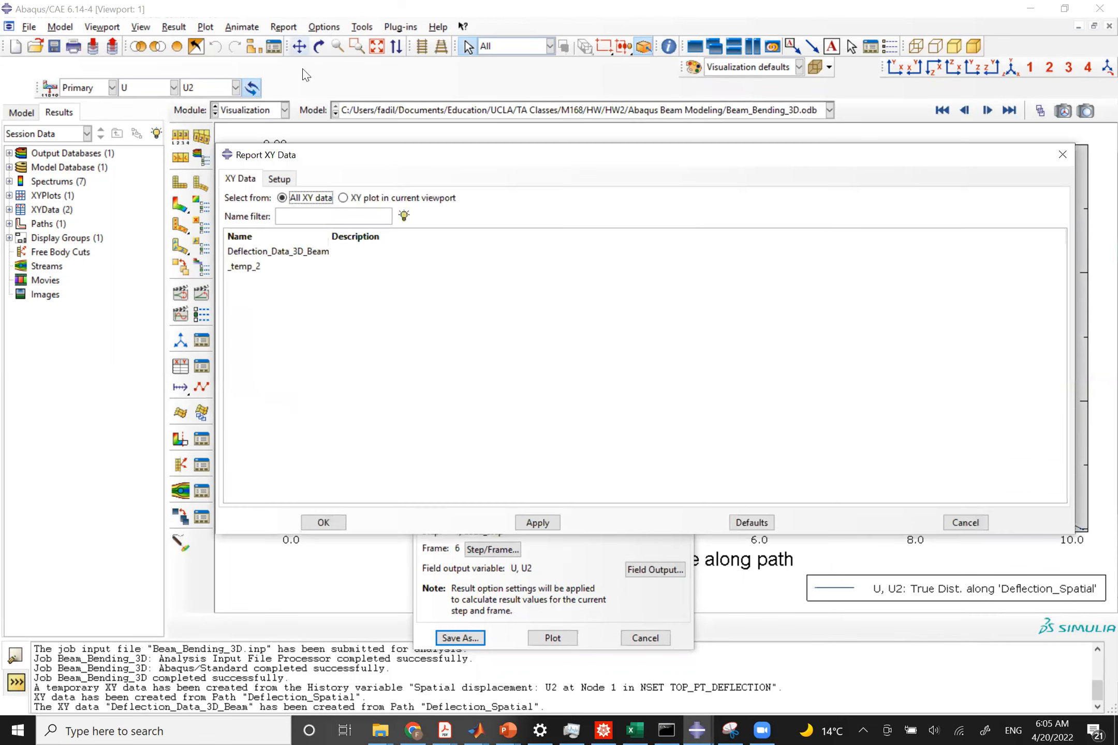
{"action": "left_click", "coordinate": [253, 254]}
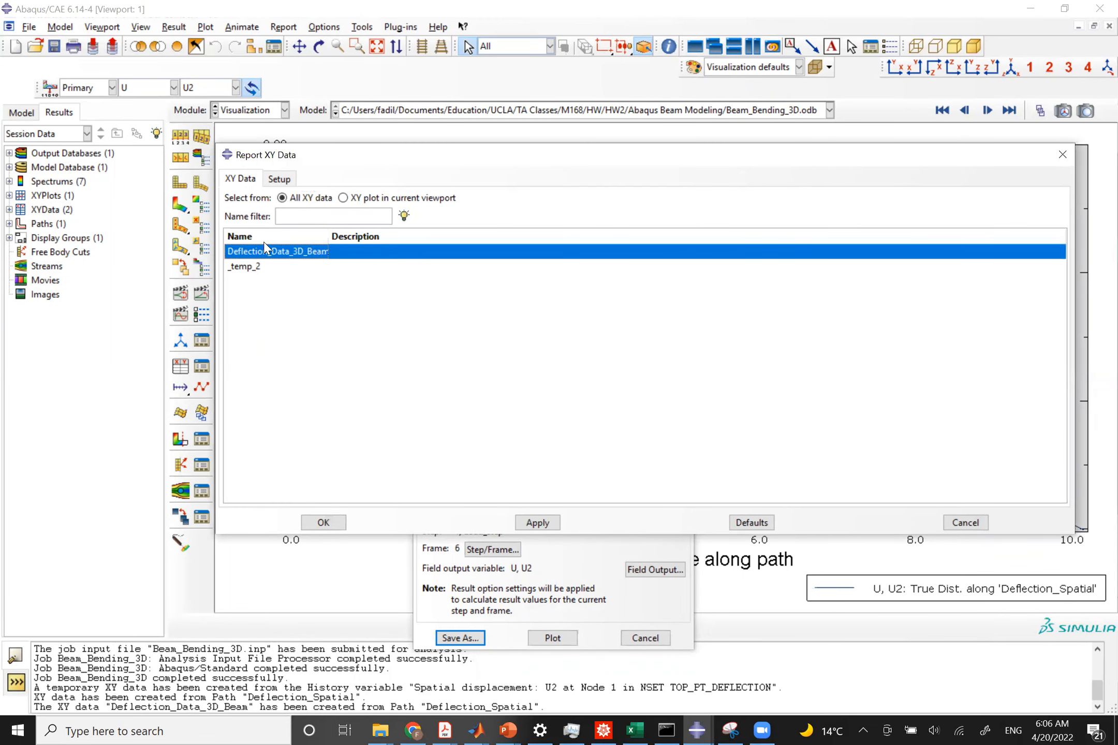
{"action": "left_click", "coordinate": [275, 181]}
{"action": "double_click", "coordinate": [293, 215]}
{"action": "type", "text": "cs"}
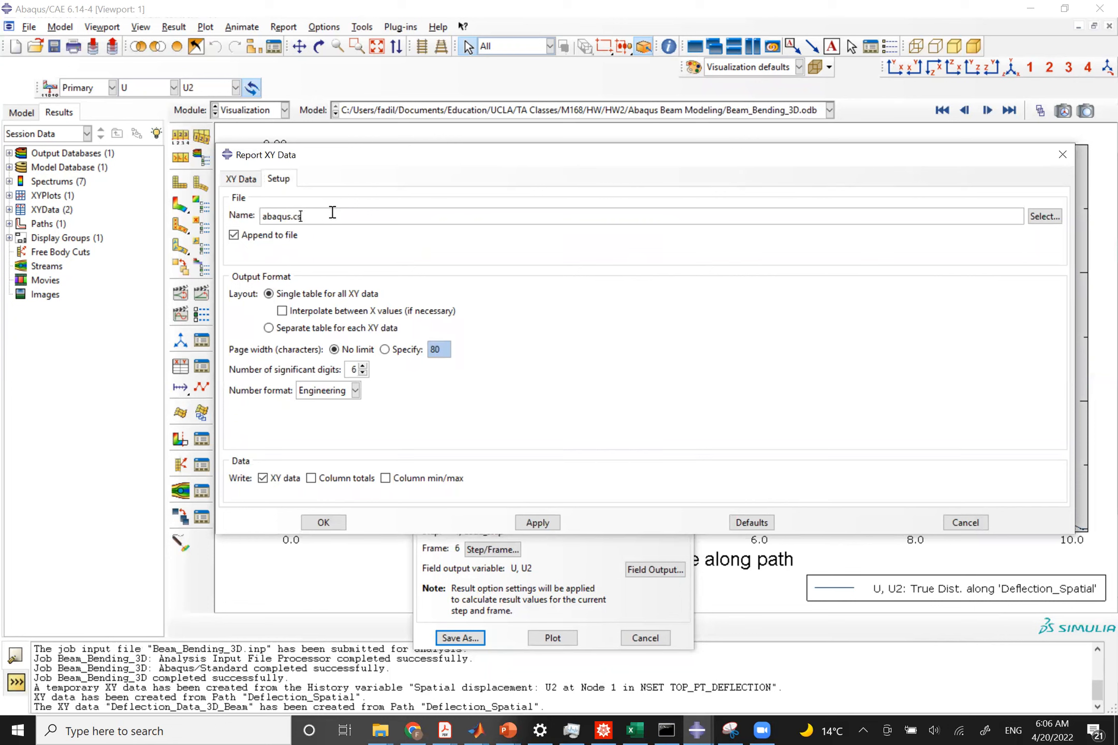
{"action": "type", "text": "v"}
{"action": "left_click", "coordinate": [967, 522]}
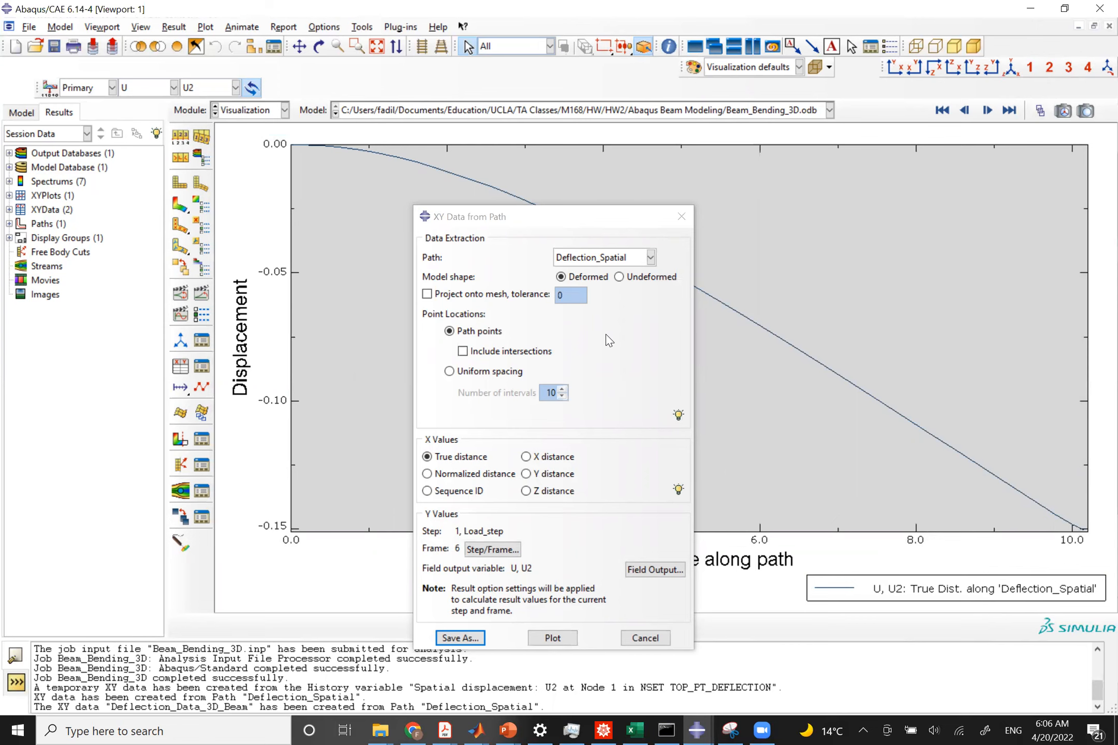
Close the path dialog and show the U2 contour on the deformed beam in isometric view.
{"action": "left_click", "coordinate": [681, 217]}
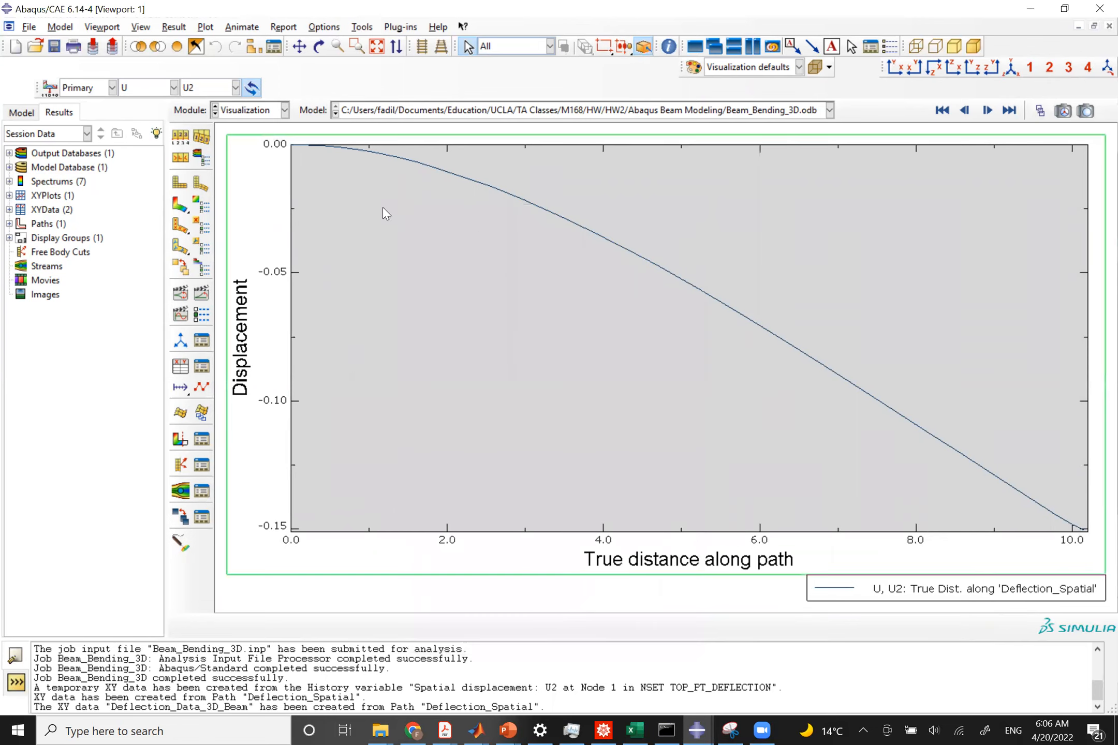
{"action": "left_click", "coordinate": [180, 205]}
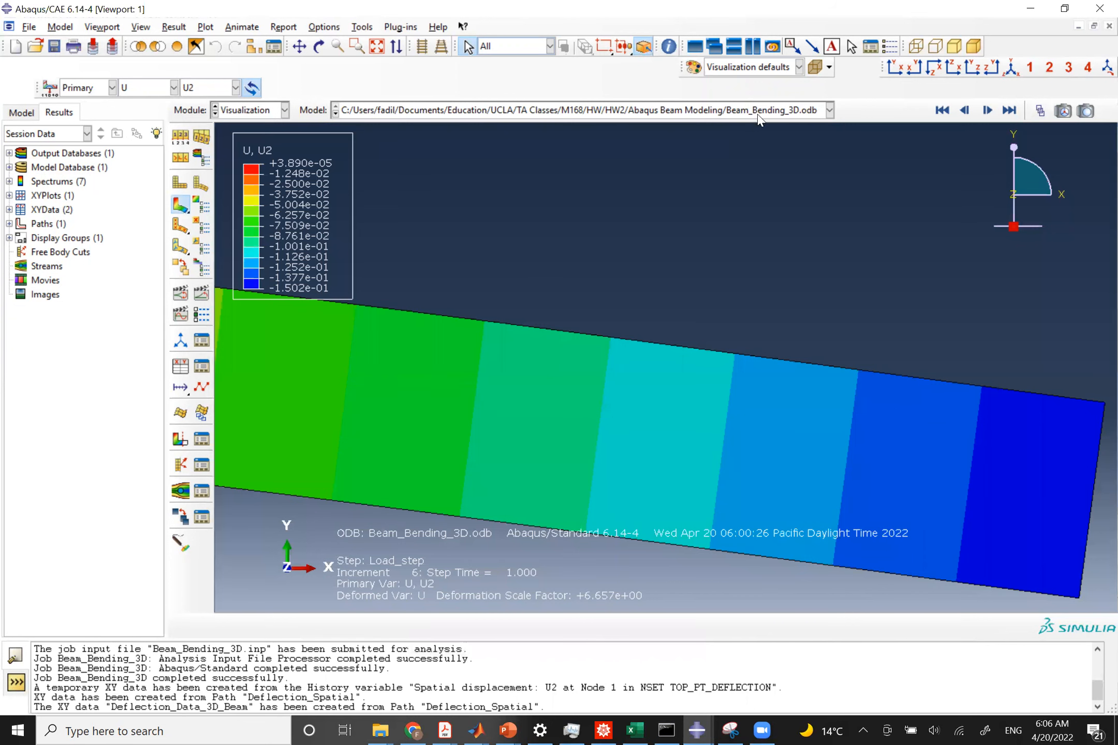
{"action": "left_click", "coordinate": [1006, 70]}
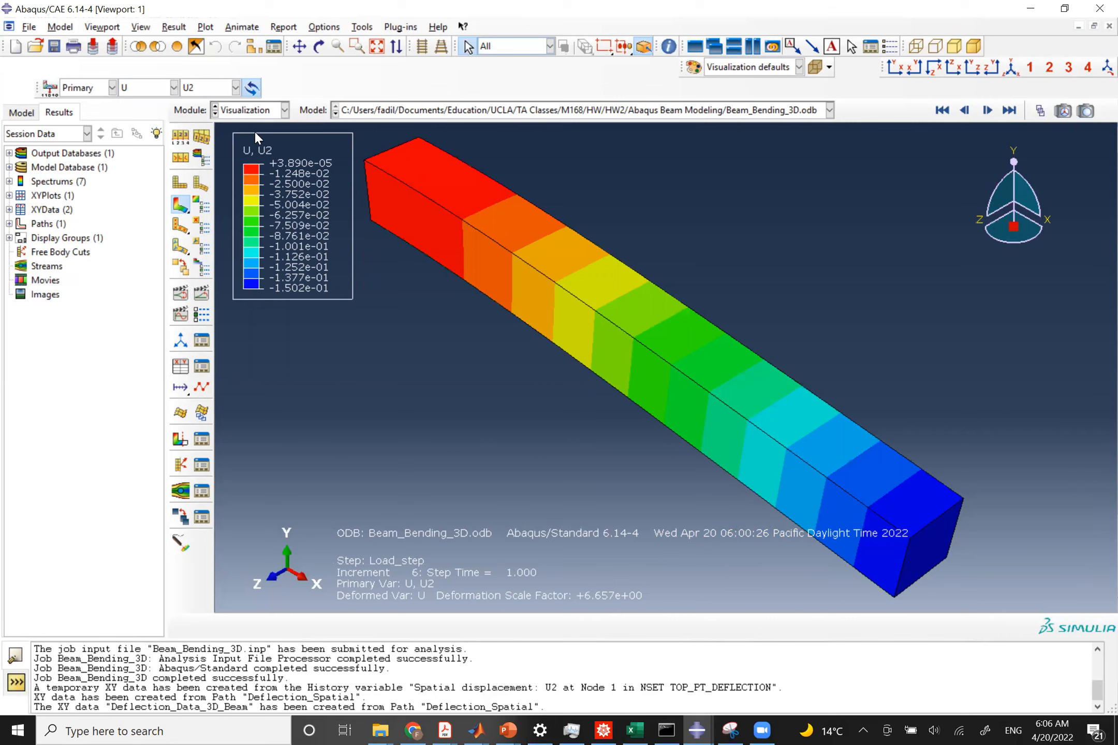
Switch to the Part module and create a new model named Beam_Bending_1D.
{"action": "left_click", "coordinate": [249, 111]}
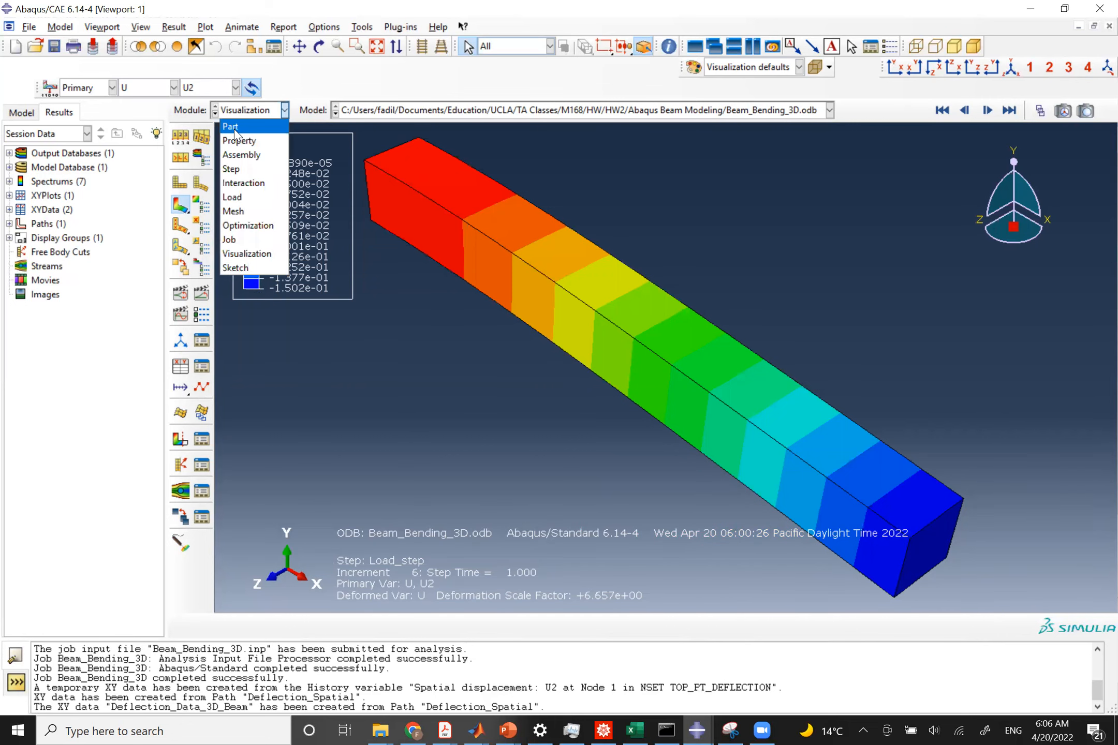
{"action": "left_click", "coordinate": [234, 128]}
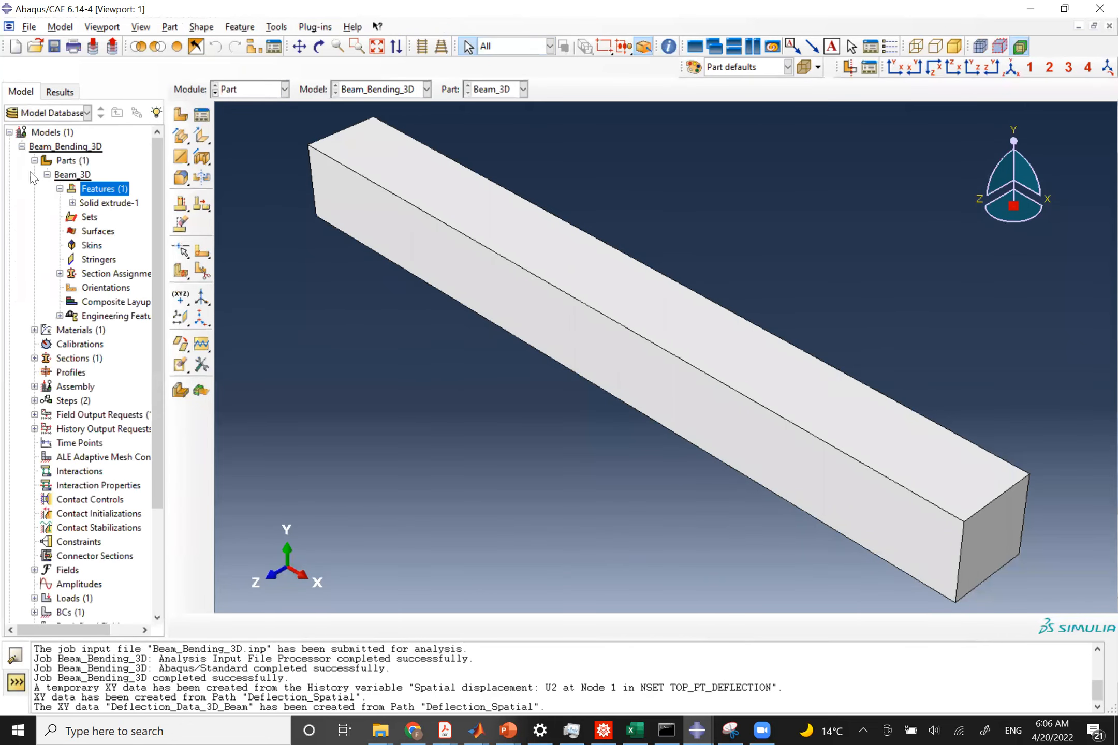
{"action": "left_click", "coordinate": [34, 161]}
{"action": "left_click", "coordinate": [22, 146]}
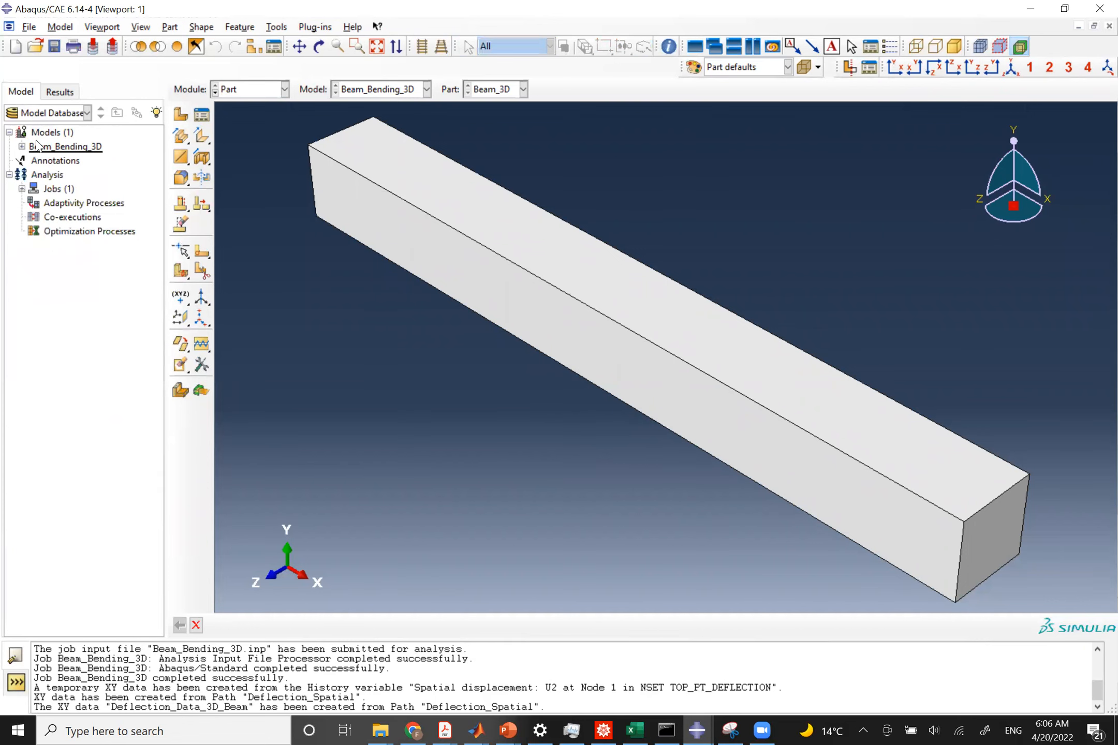
{"action": "left_click", "coordinate": [38, 134]}
{"action": "right_click", "coordinate": [38, 134]}
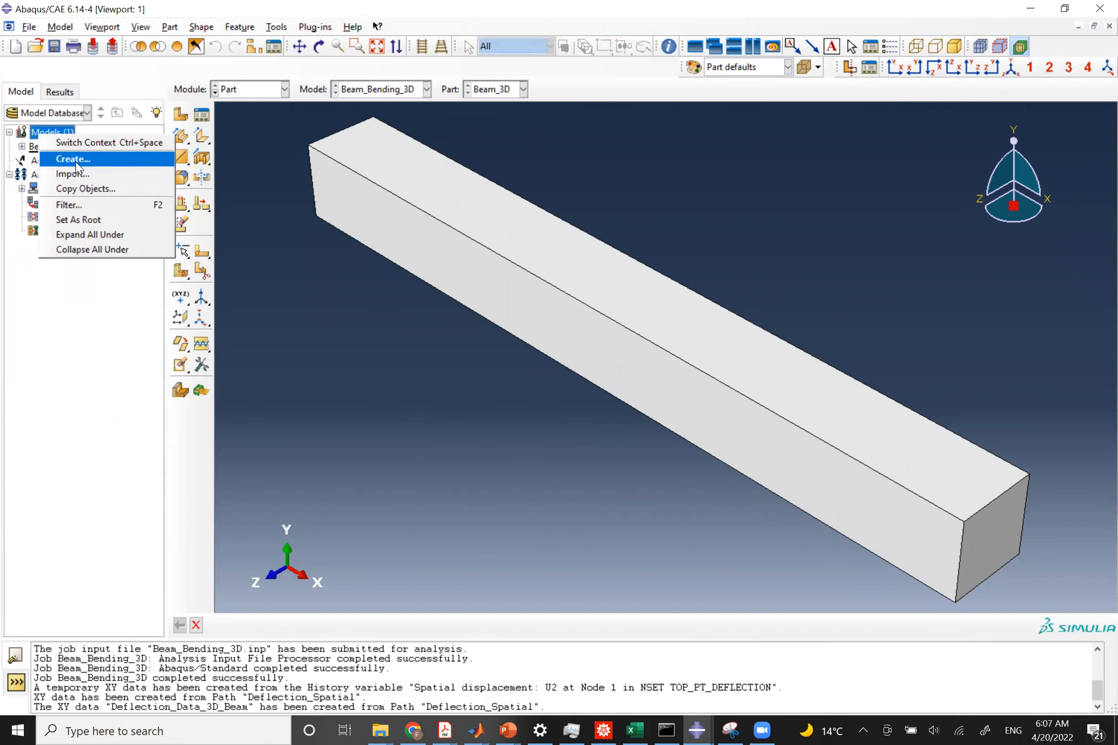
{"action": "left_click", "coordinate": [72, 159]}
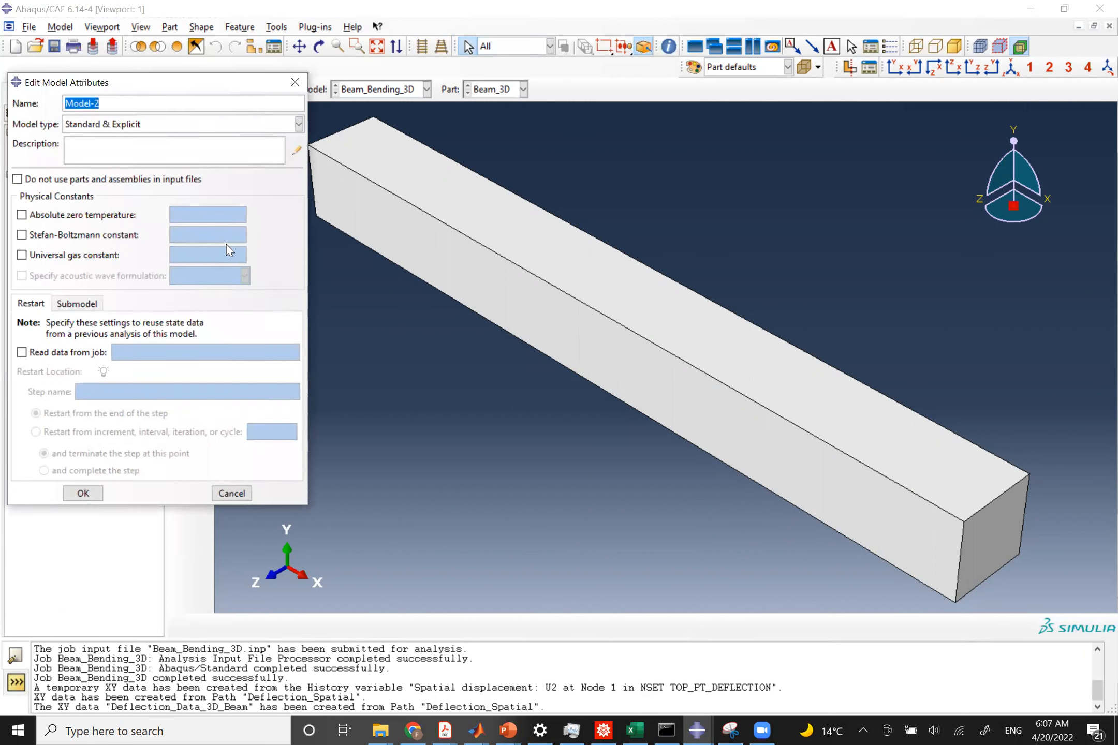
{"action": "type", "text": "Beam"}
{"action": "left_click_drag", "start_coordinate": [187, 91], "coordinate": [397, 174]}
{"action": "type", "text": "_Ben"}
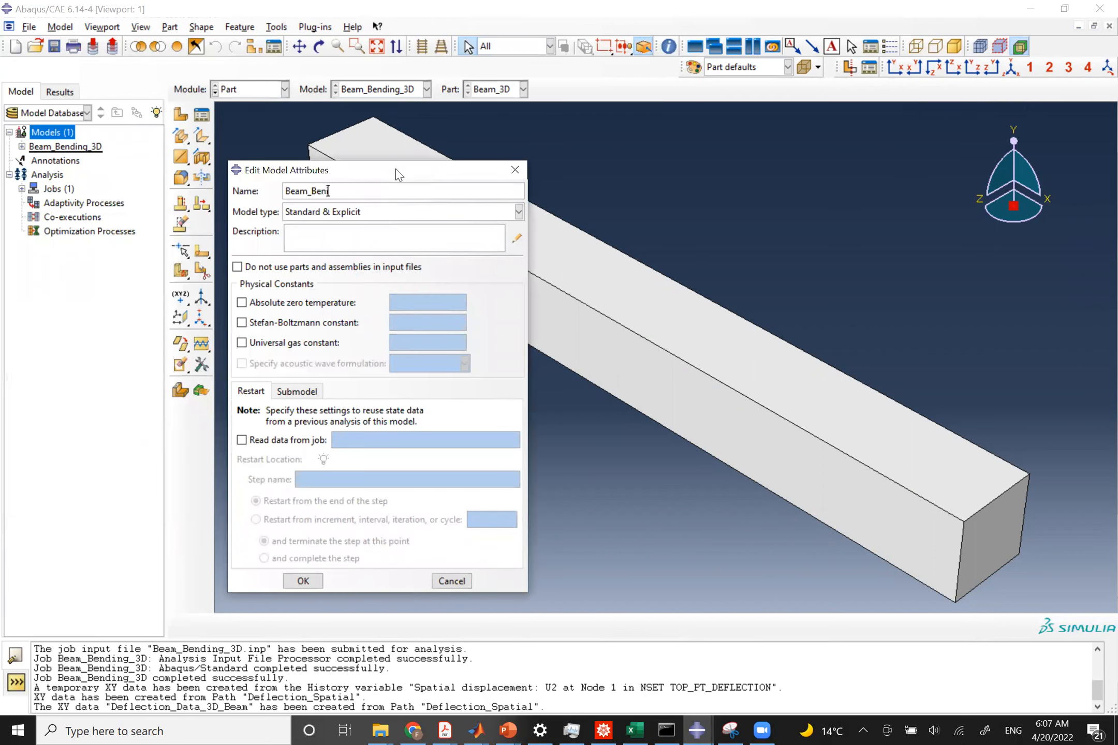
{"action": "type", "text": "ding_1D"}
{"action": "left_click", "coordinate": [303, 580]}
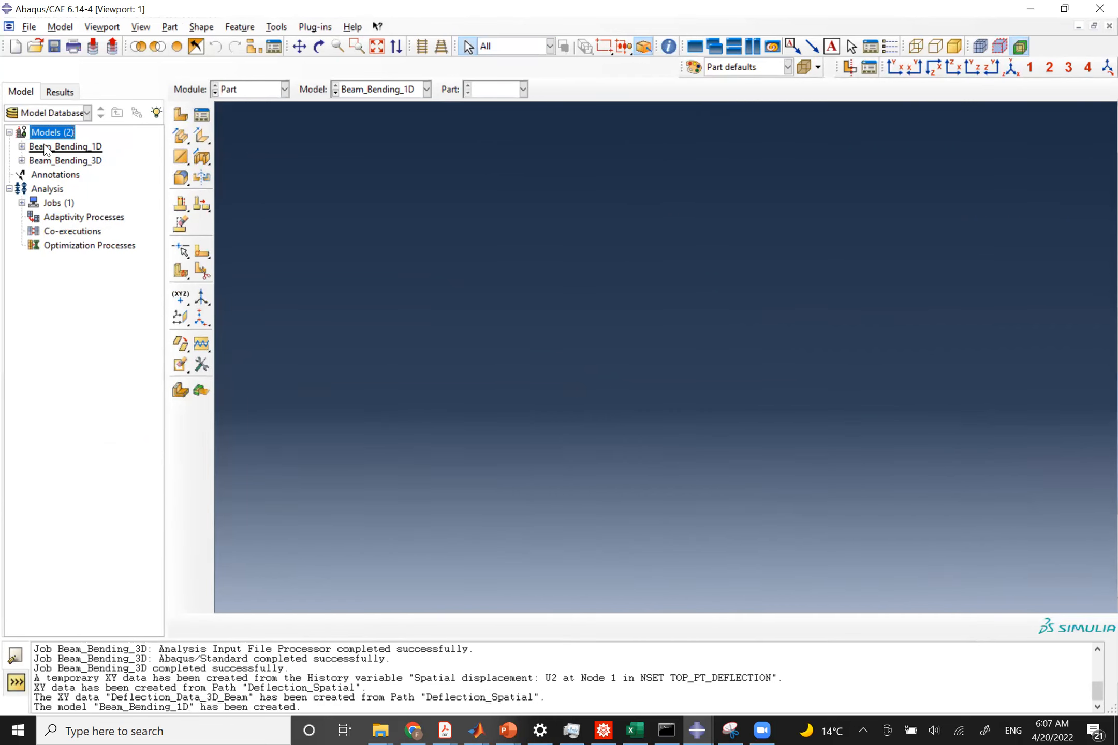
Create a part named Beam_Bending_1D as a 2D planar deformable wire.
{"action": "left_click", "coordinate": [181, 114]}
{"action": "type", "text": "Bea"}
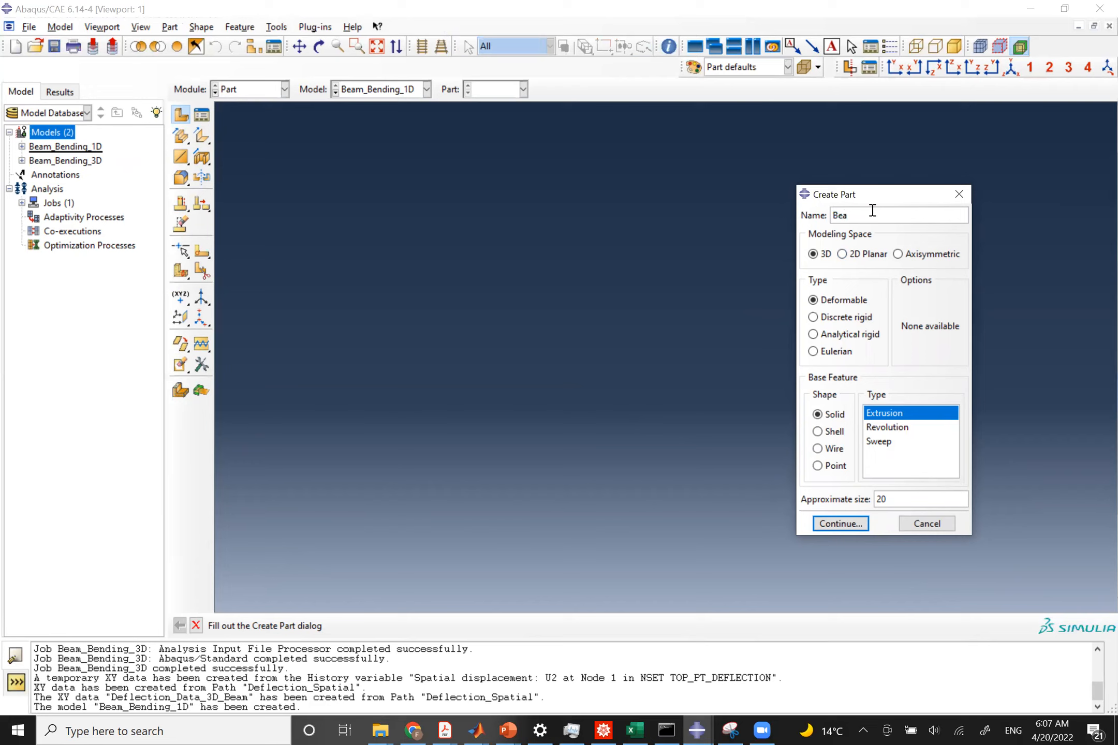
{"action": "type", "text": "m_Bending_1D"}
{"action": "left_click", "coordinate": [842, 253]}
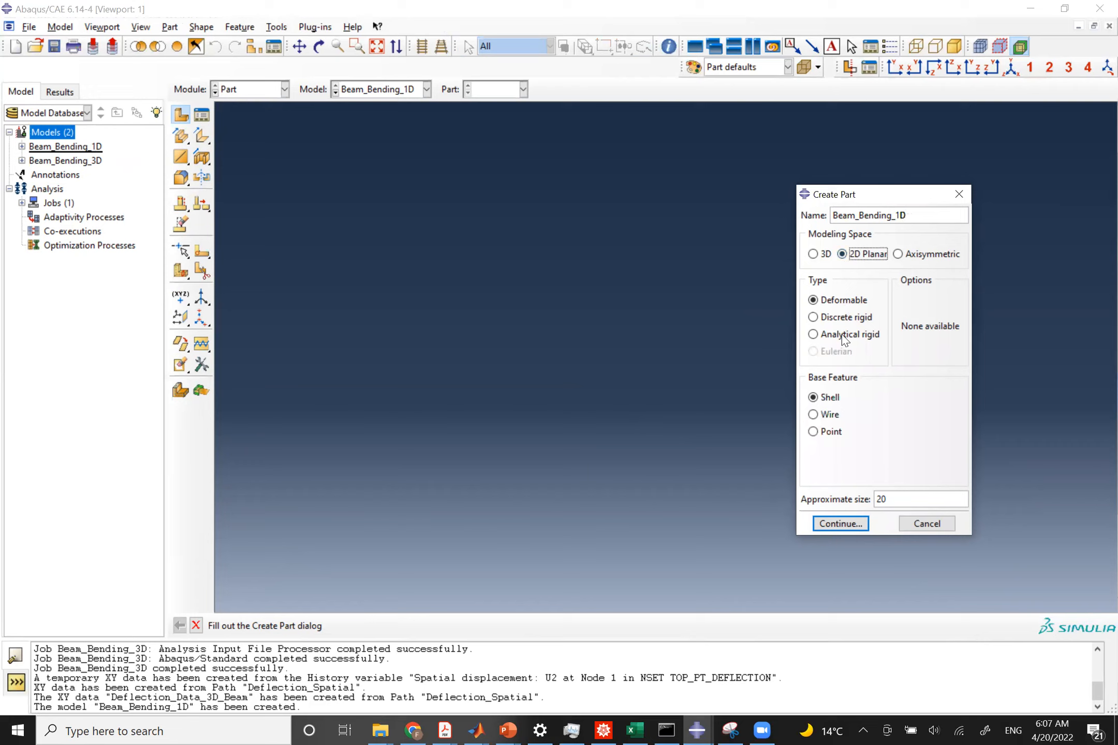
{"action": "left_click", "coordinate": [828, 417]}
{"action": "left_click", "coordinate": [841, 524]}
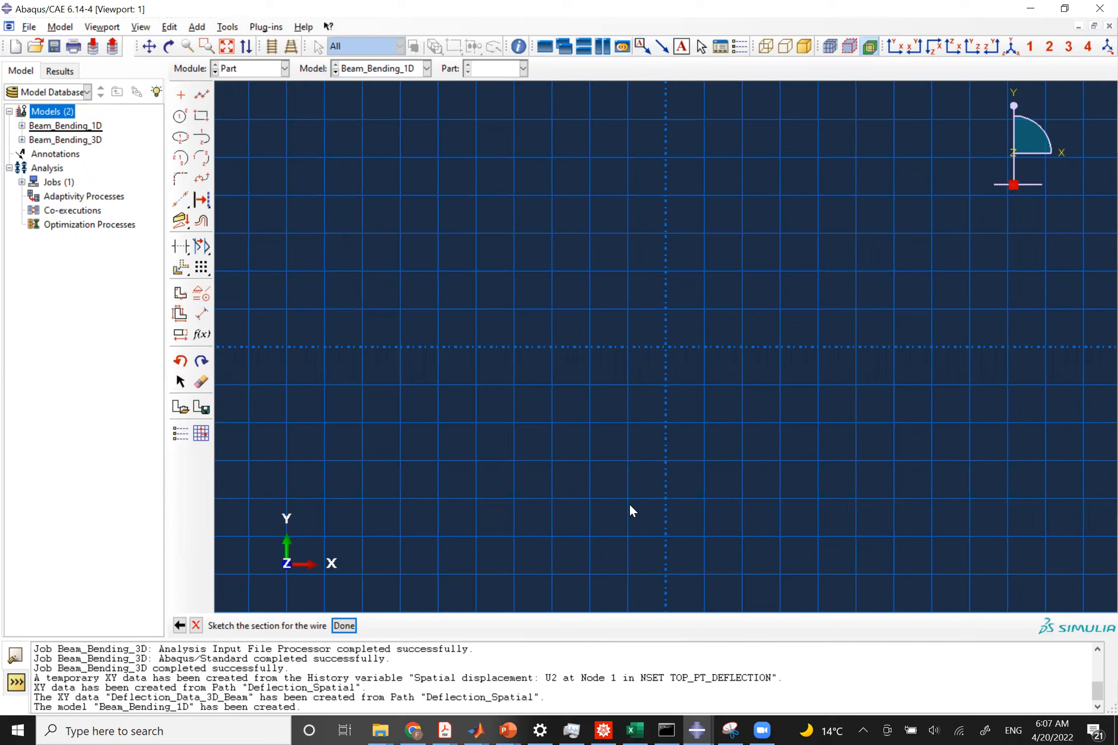
Sketch a line from 0,0 to 10,0 and finish the wire sketch.
{"action": "left_click", "coordinate": [201, 94]}
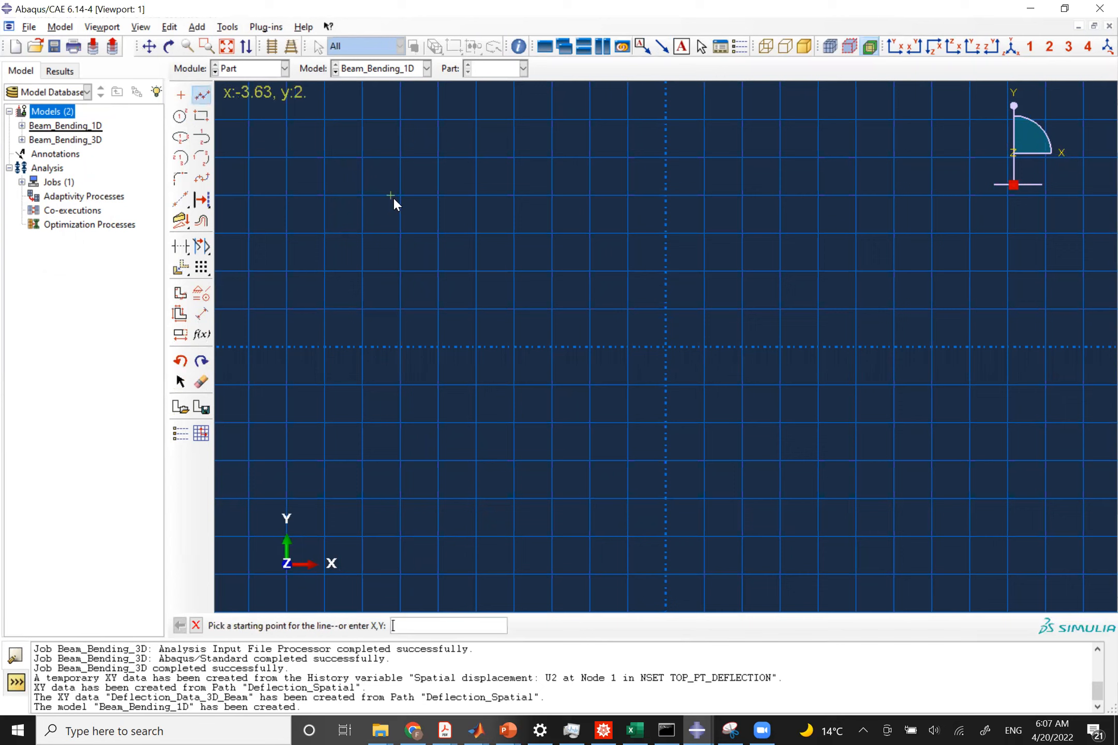
{"action": "type", "text": "0,0"}
{"action": "key", "text": "Return"}
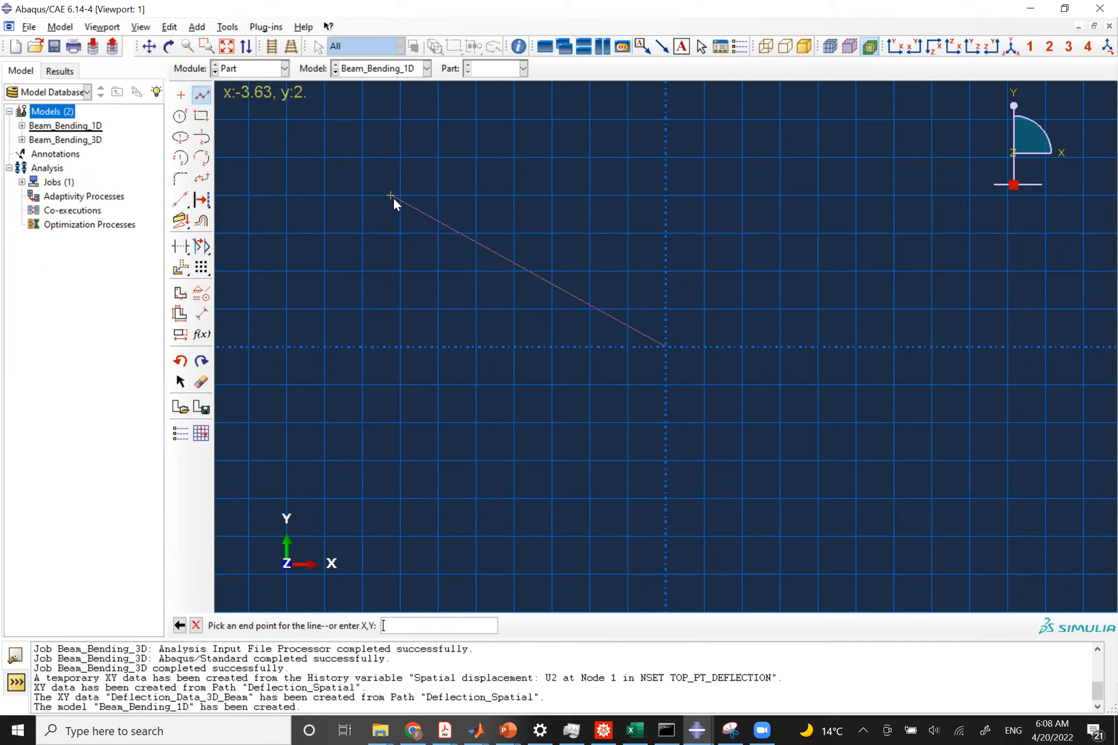
{"action": "type", "text": "10,0"}
{"action": "key", "text": "Return"}
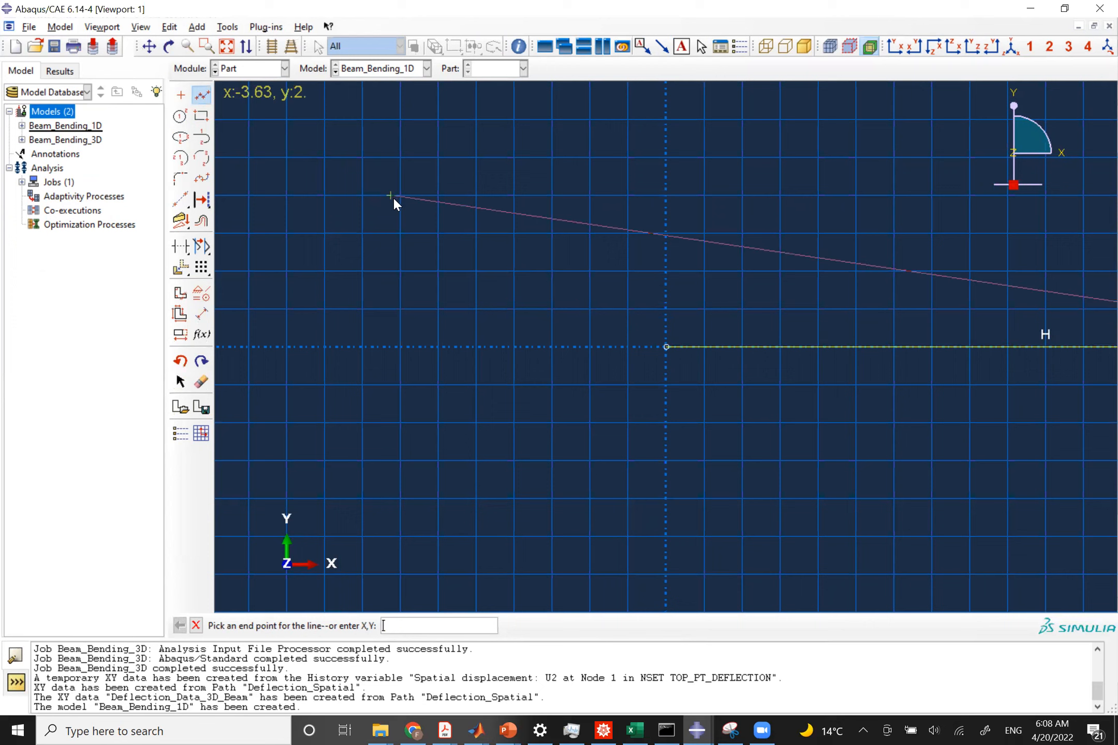
{"action": "key", "text": "Escape"}
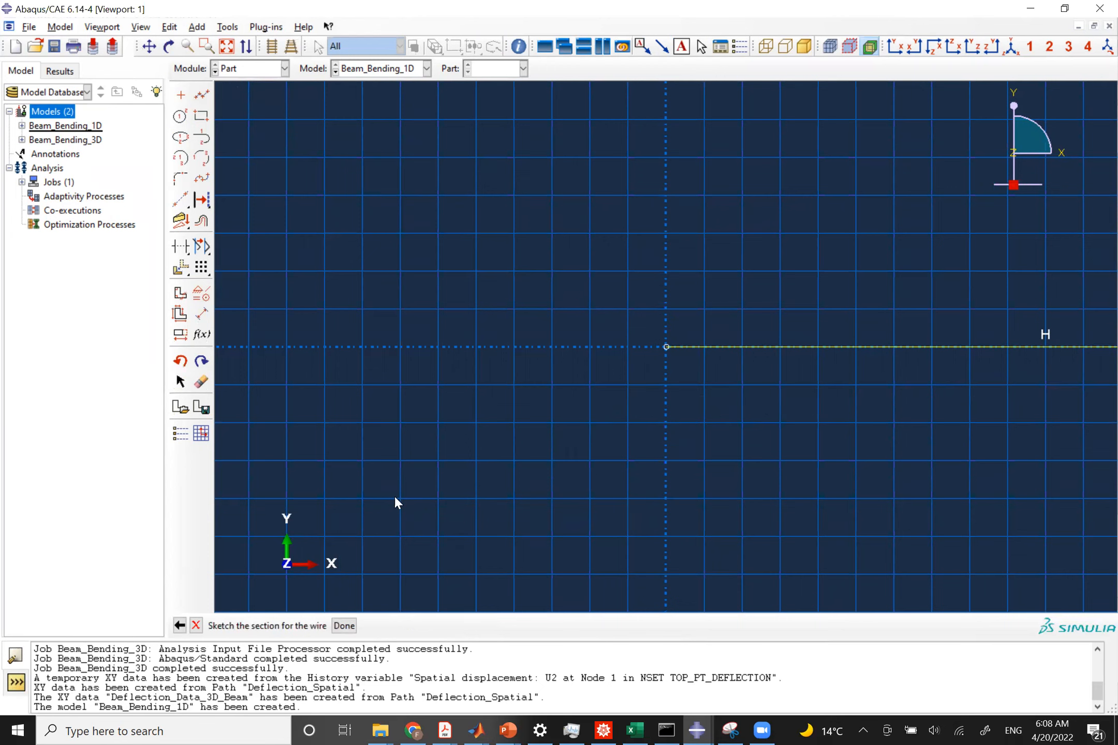
{"action": "left_click", "coordinate": [344, 626]}
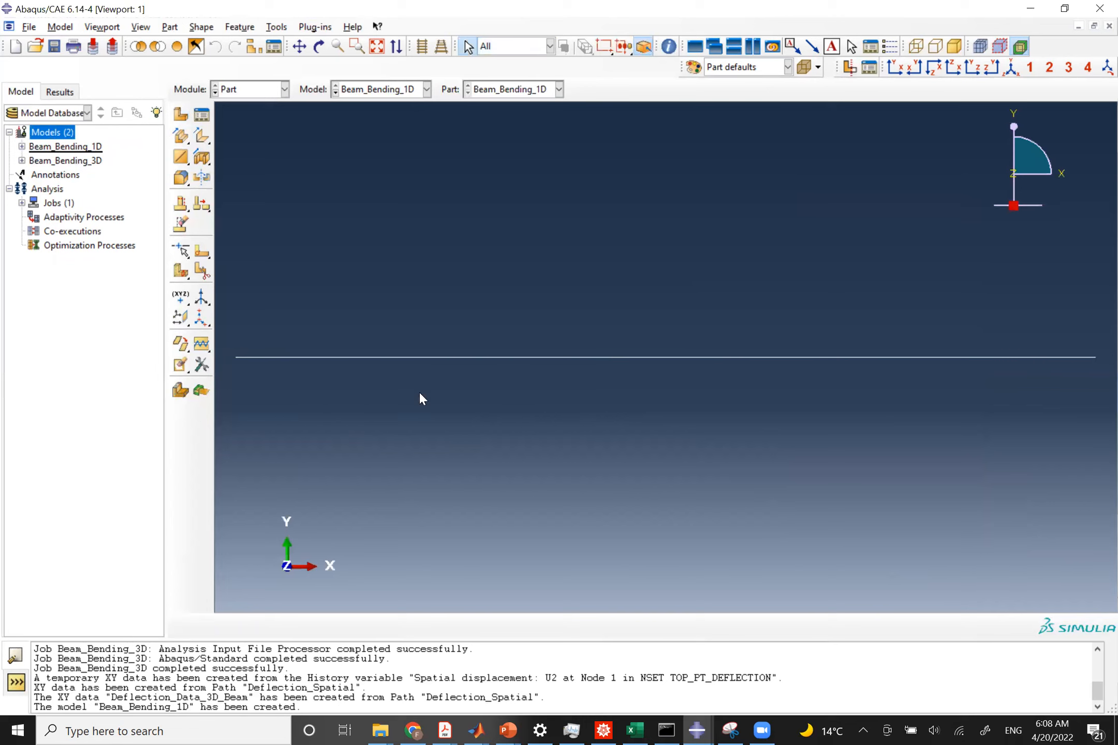
Switch to the Property module and create material Al with elastic Young's modulus 10e6 and Poisson's ratio 0.3.
{"action": "left_click", "coordinate": [261, 91]}
{"action": "left_click", "coordinate": [247, 120]}
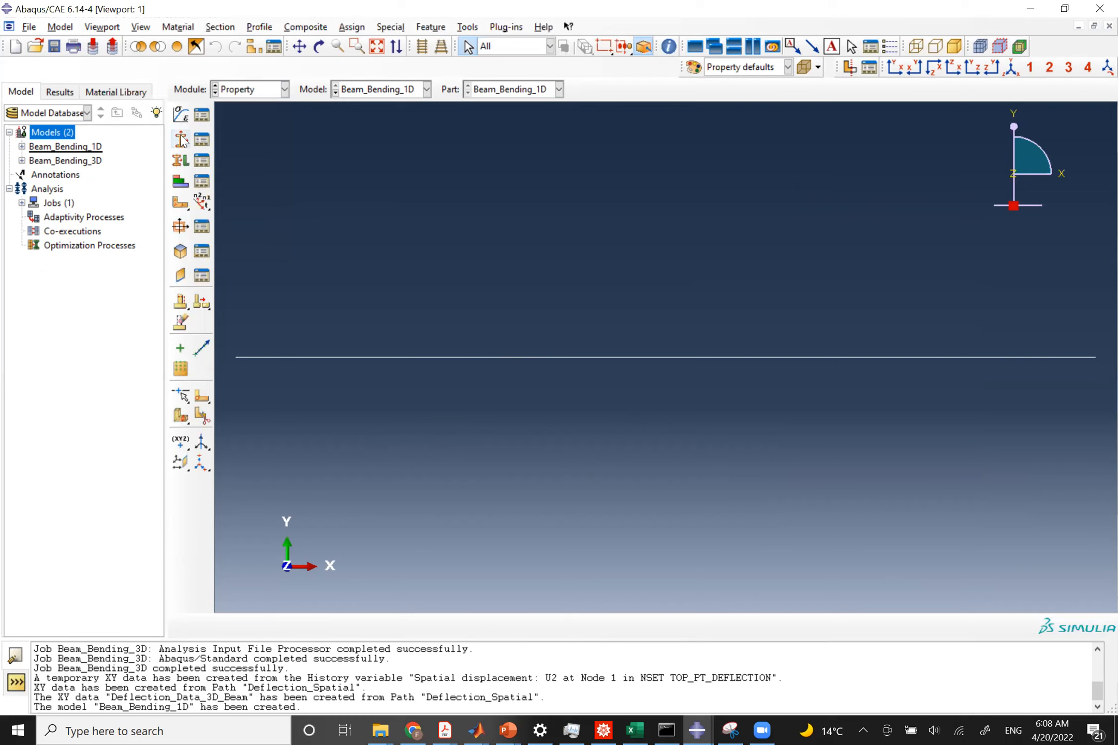
{"action": "left_click", "coordinate": [180, 115]}
{"action": "type", "text": "Al"}
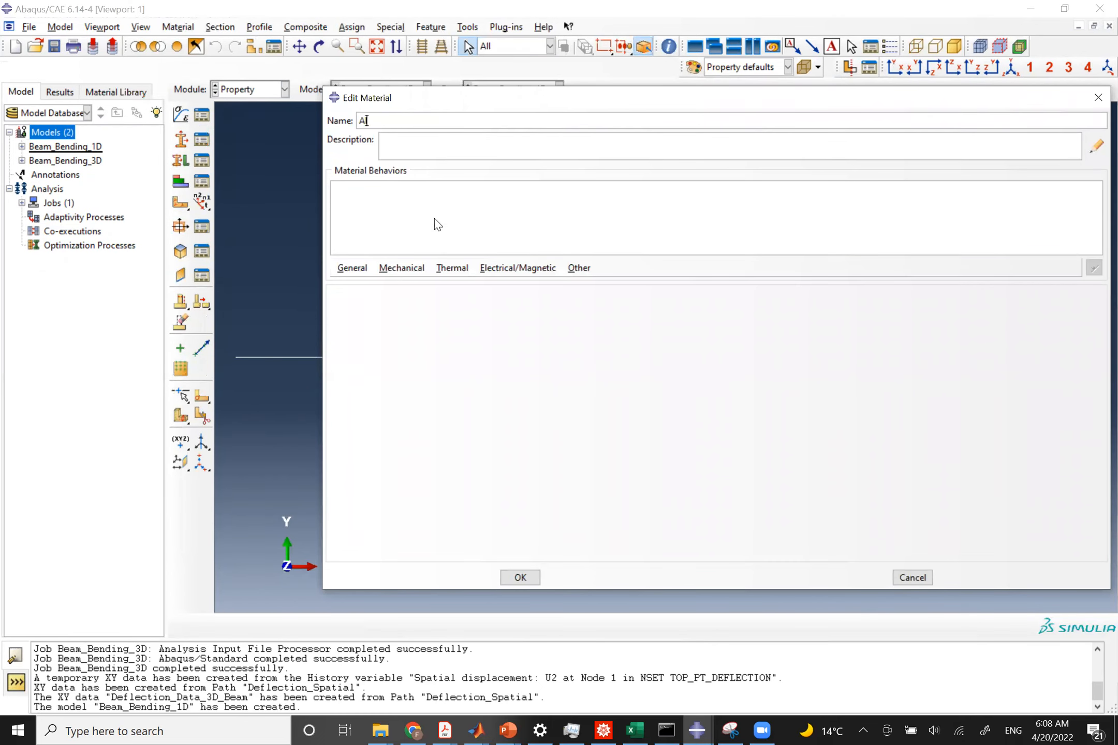
{"action": "left_click", "coordinate": [396, 267]}
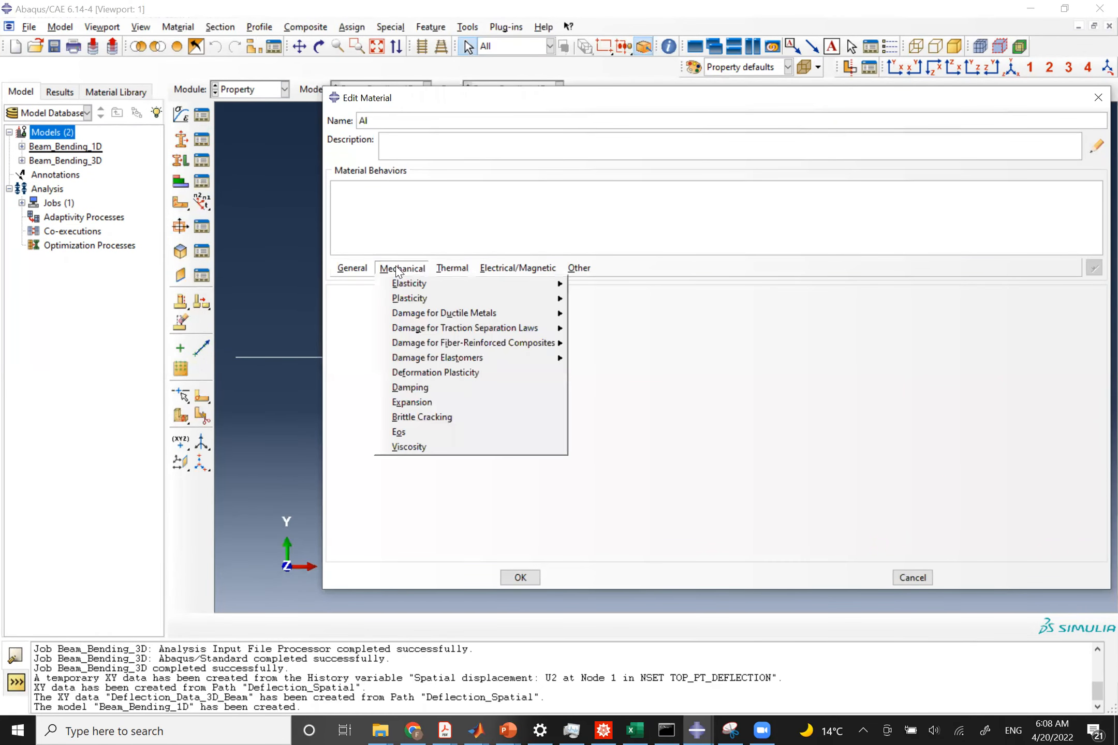
{"action": "mouse_move", "coordinate": [419, 285]}
{"action": "key", "text": "Right"}
{"action": "key", "text": "Return"}
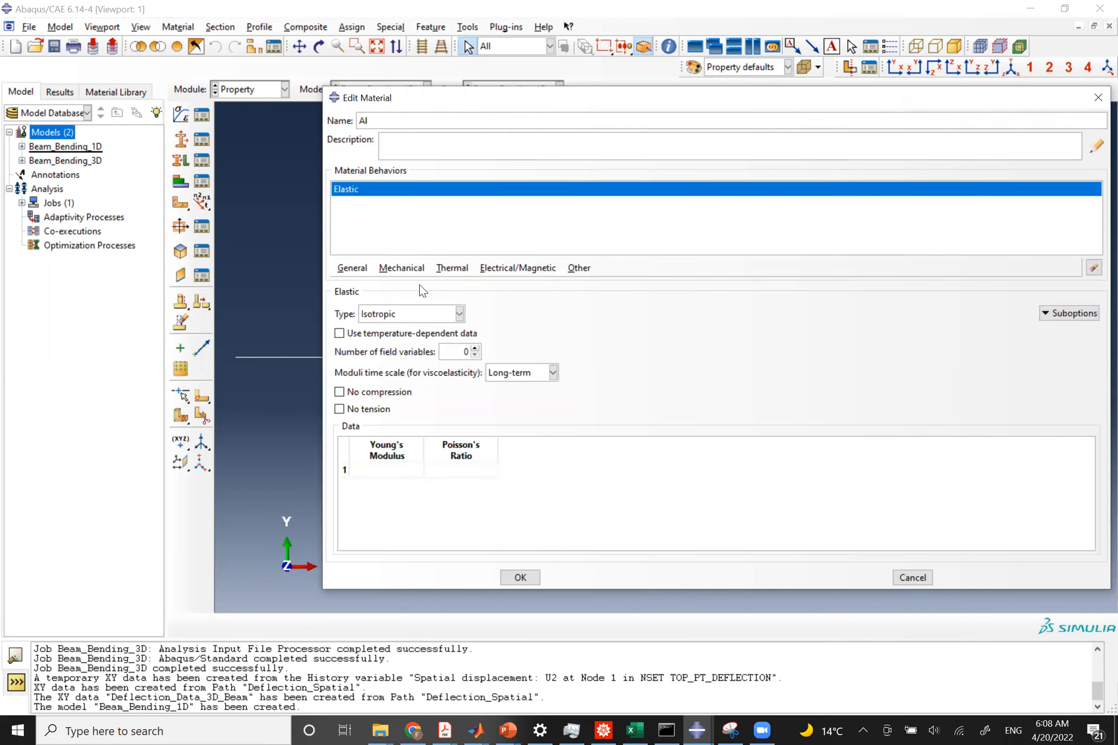
{"action": "left_click", "coordinate": [383, 471]}
{"action": "type", "text": "10e6"}
{"action": "key", "text": "Tab"}
{"action": "type", "text": "0.3"}
{"action": "left_click", "coordinate": [517, 580]}
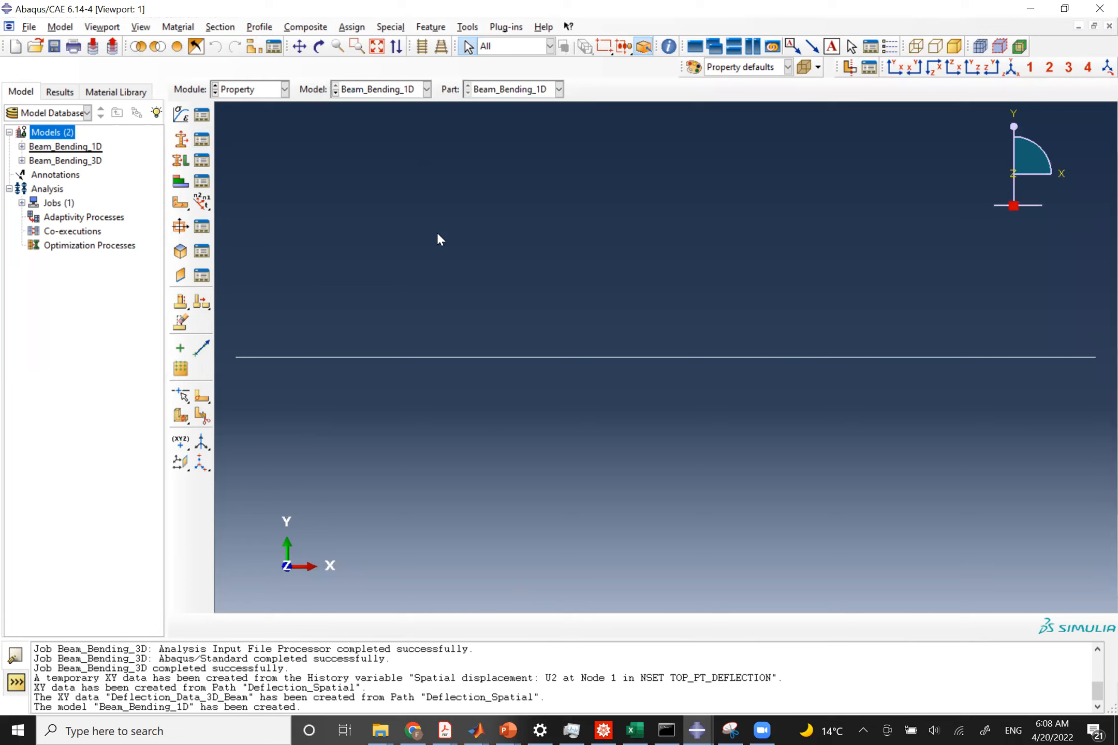
Create a rectangular beam profile named Beam_Cross_Section.
{"action": "left_click", "coordinate": [179, 228]}
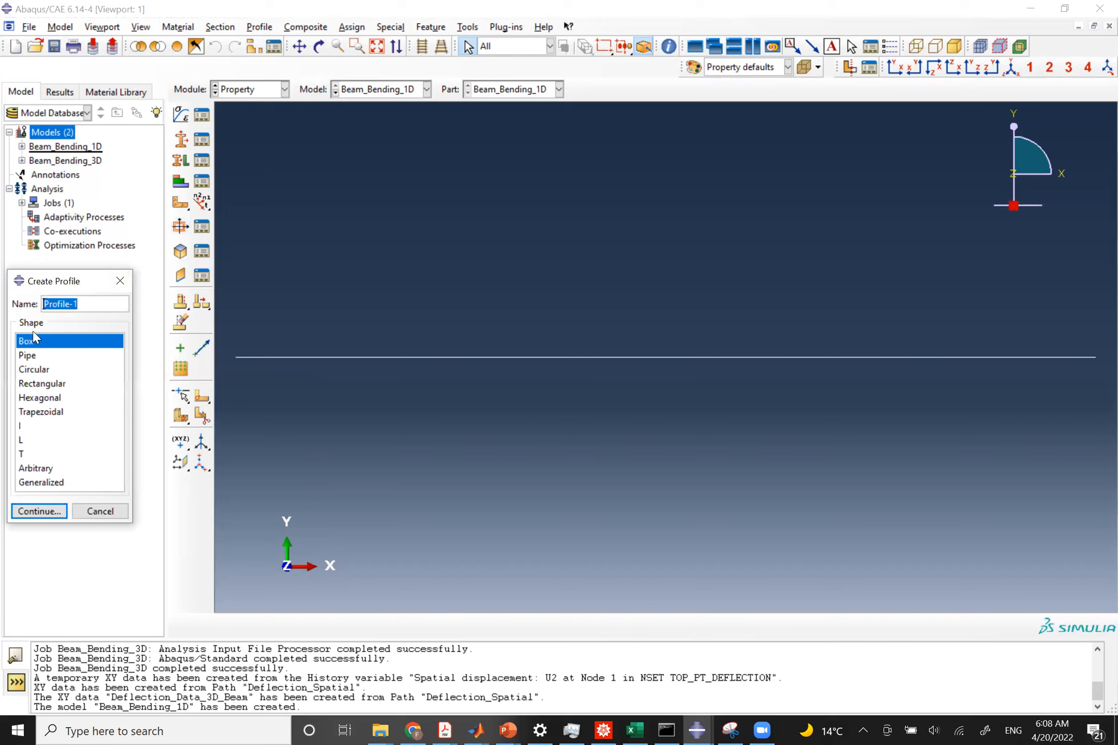
{"action": "left_click_drag", "start_coordinate": [75, 273], "coordinate": [101, 250]}
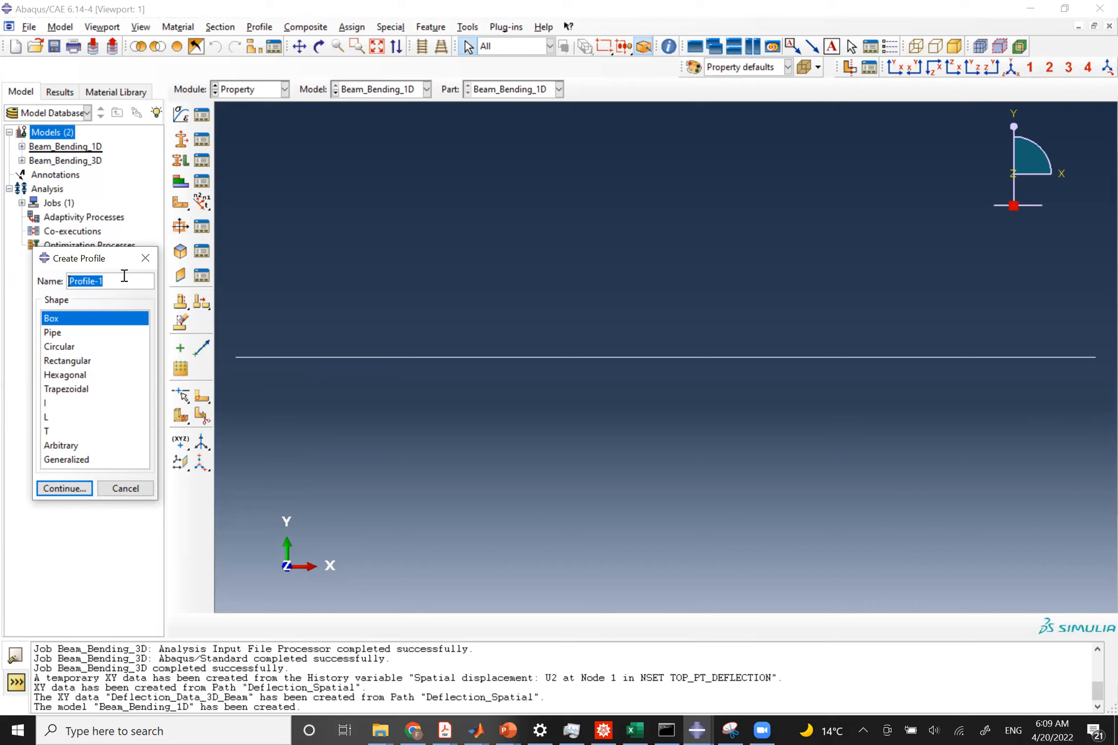
{"action": "type", "text": "Beam_Cross_Section"}
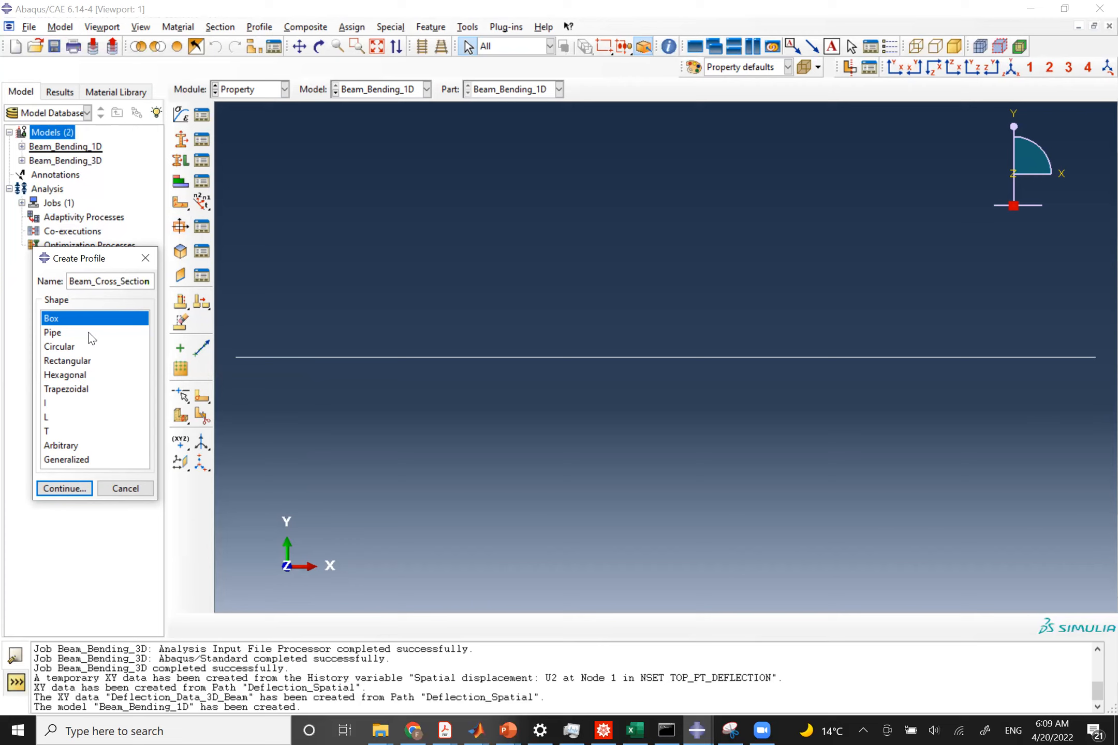
{"action": "left_click", "coordinate": [78, 362]}
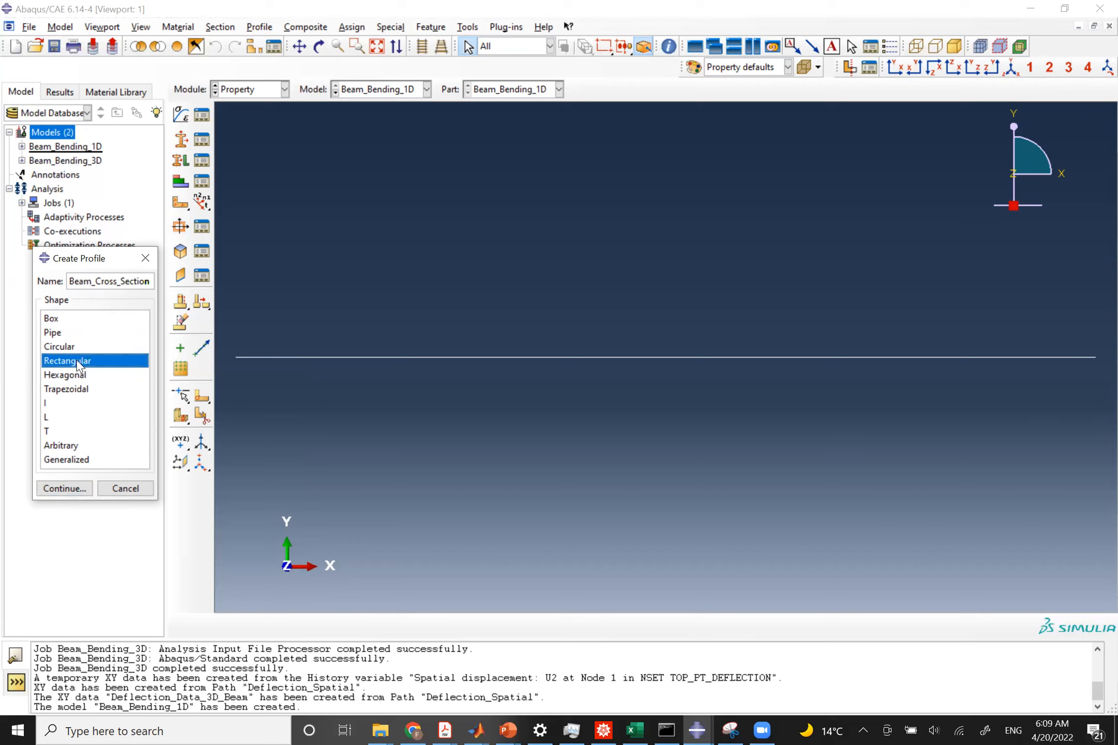
{"action": "left_click", "coordinate": [64, 488]}
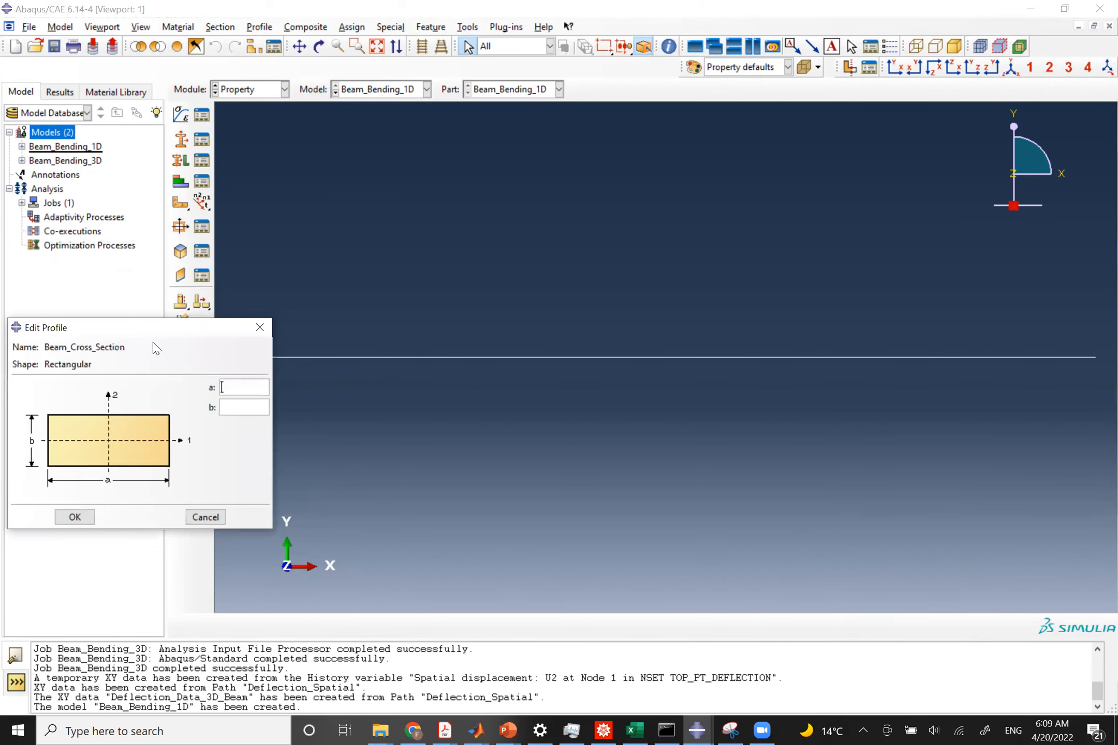
Switch to the PowerPoint slides and return to the problem statement slide to check the beam cross-section dimensions.
{"action": "left_click_drag", "start_coordinate": [154, 337], "coordinate": [294, 340]}
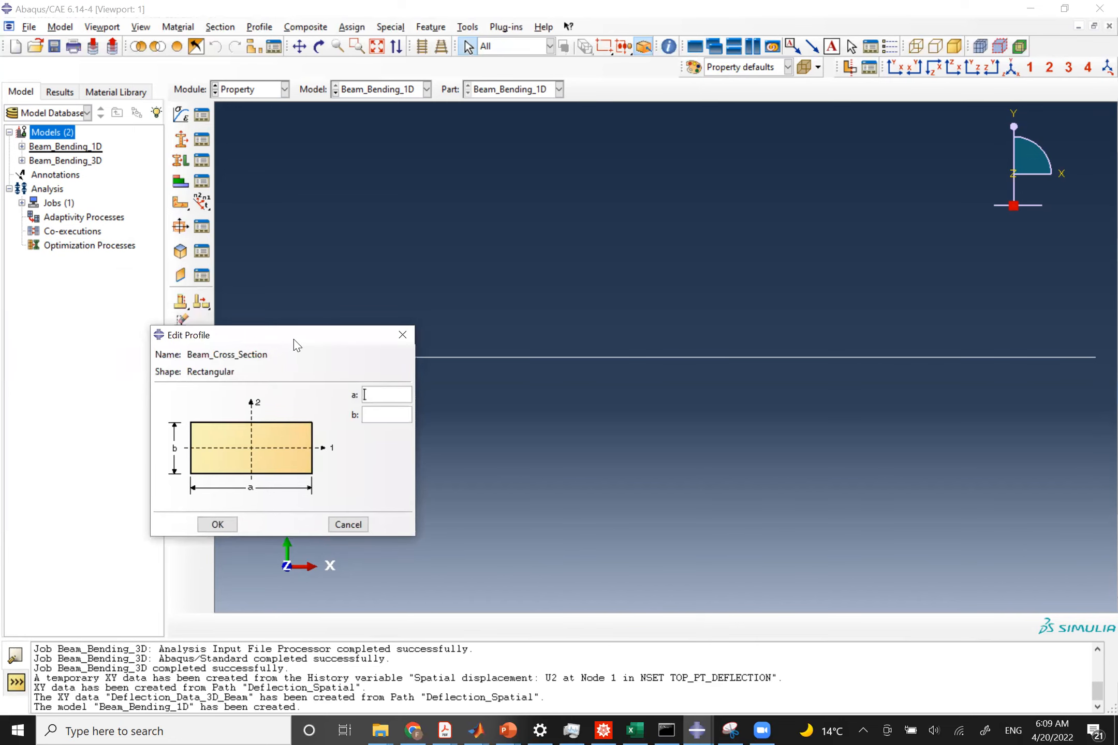
{"action": "key", "text": "alt+Tab"}
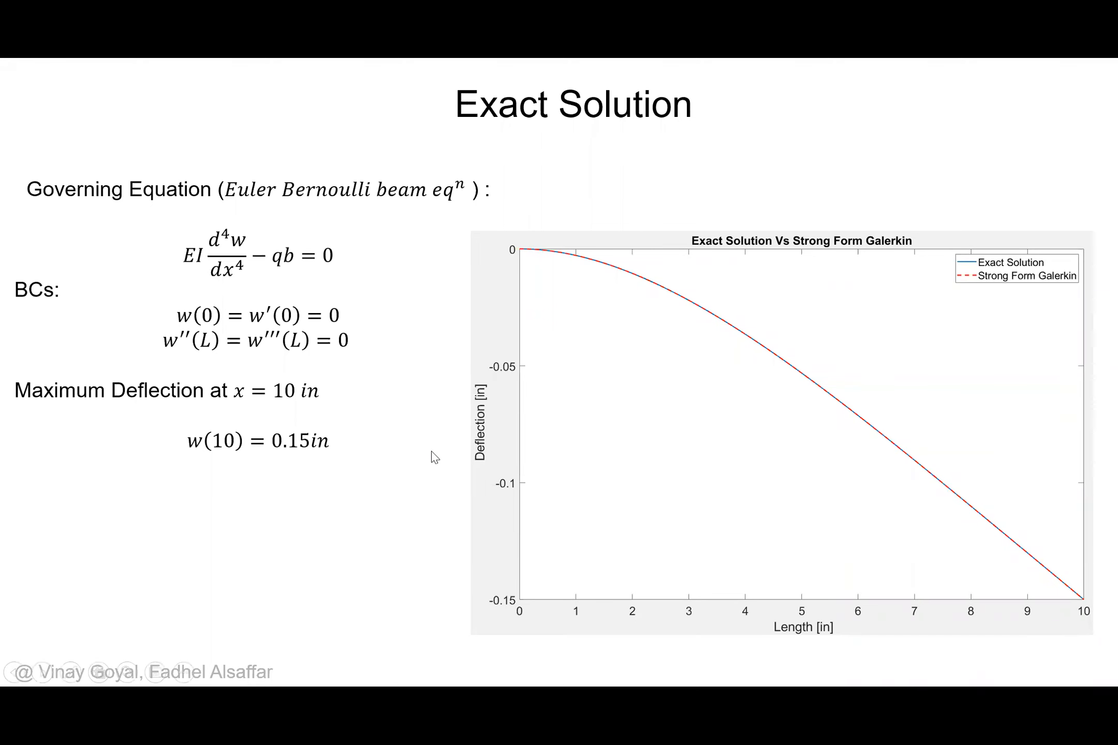
{"action": "key", "text": "Left"}
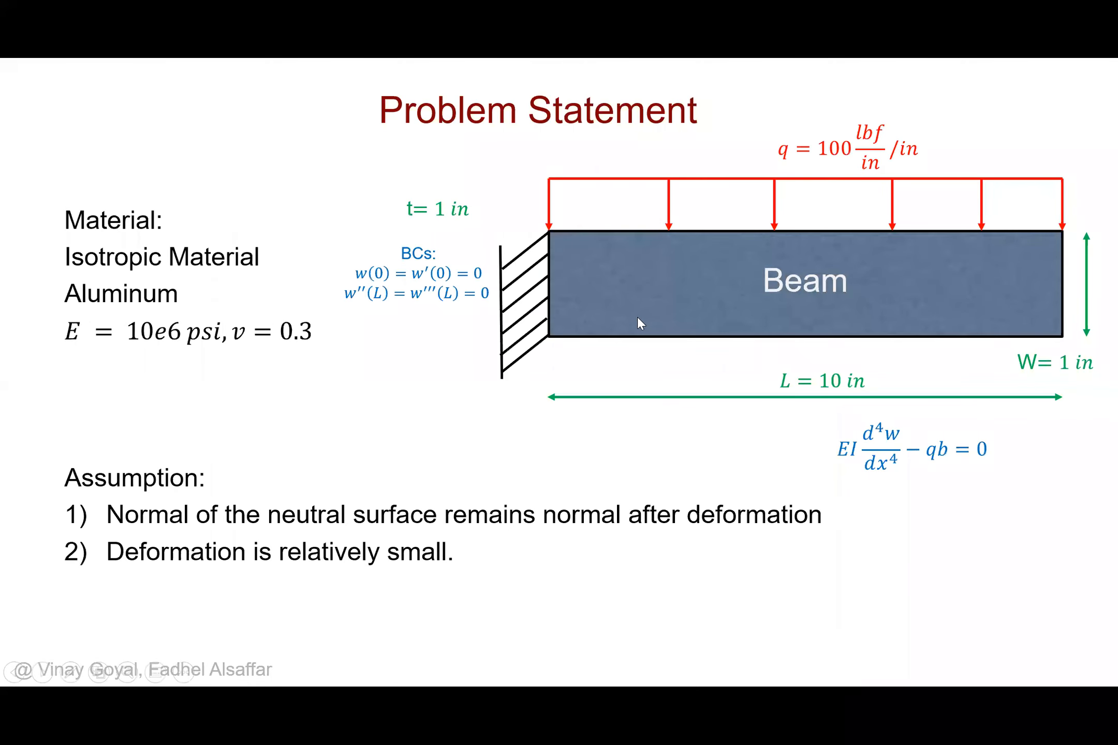
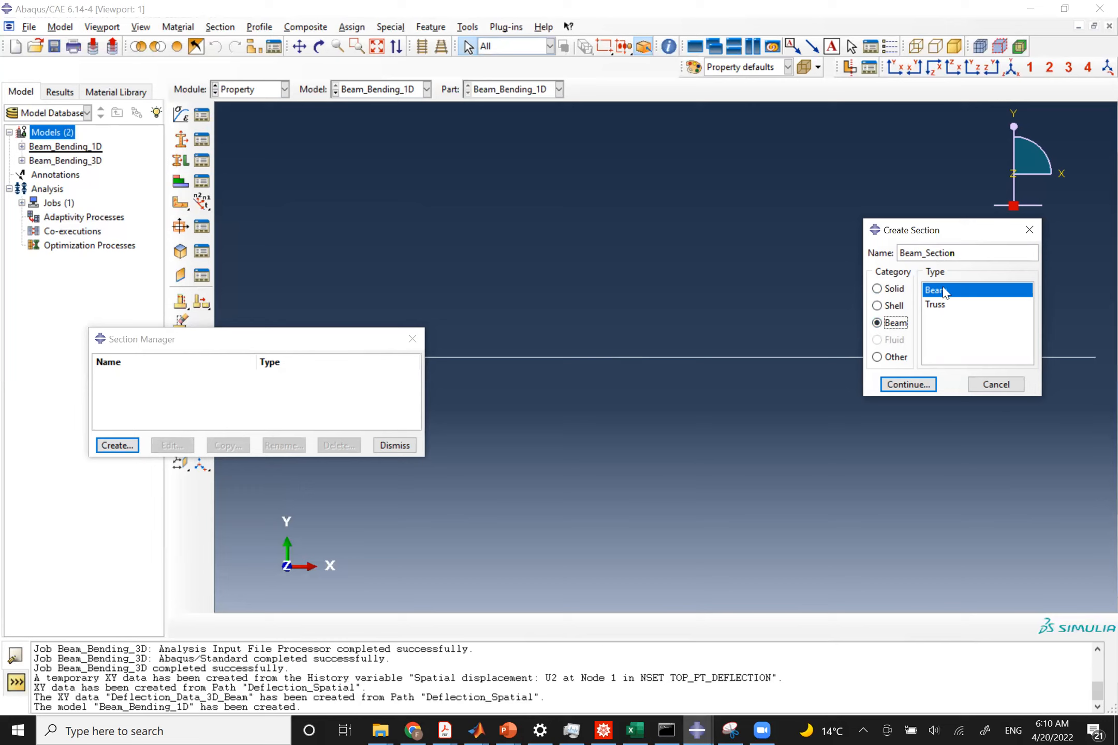
Create beam section Beam_Section using profile Beam_Cross_Section and material Al, with section Poisson's ratio 0.3.
{"action": "left_click", "coordinate": [900, 385]}
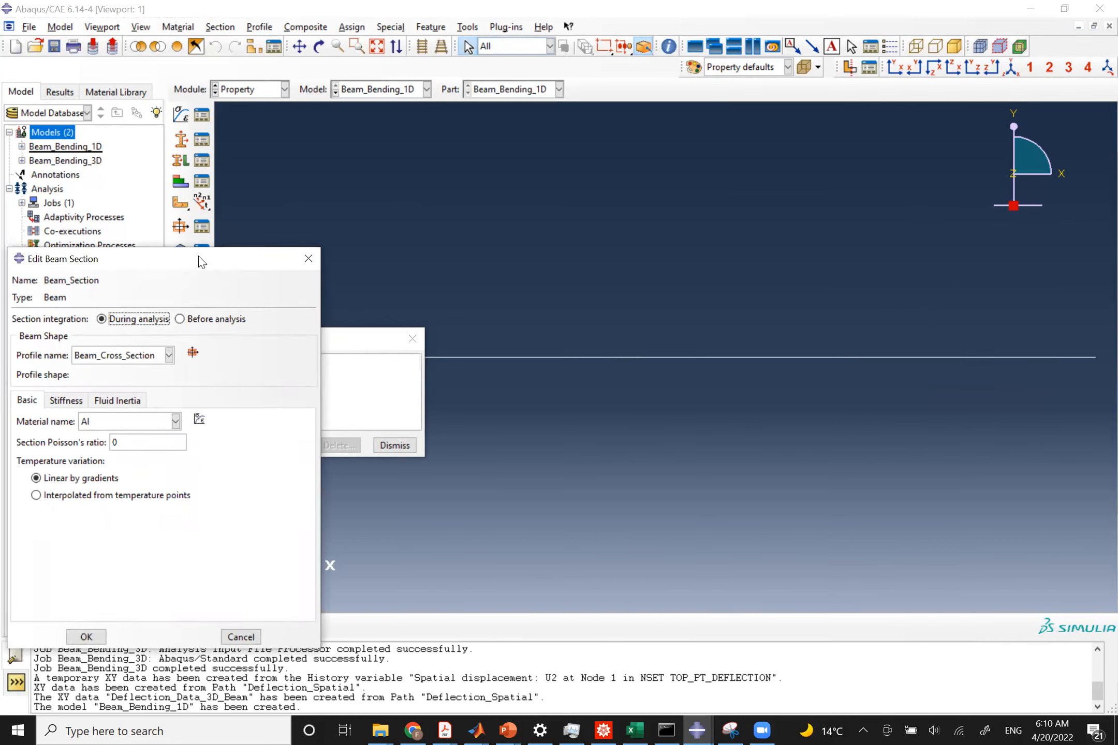
{"action": "left_click_drag", "start_coordinate": [220, 248], "coordinate": [625, 217]}
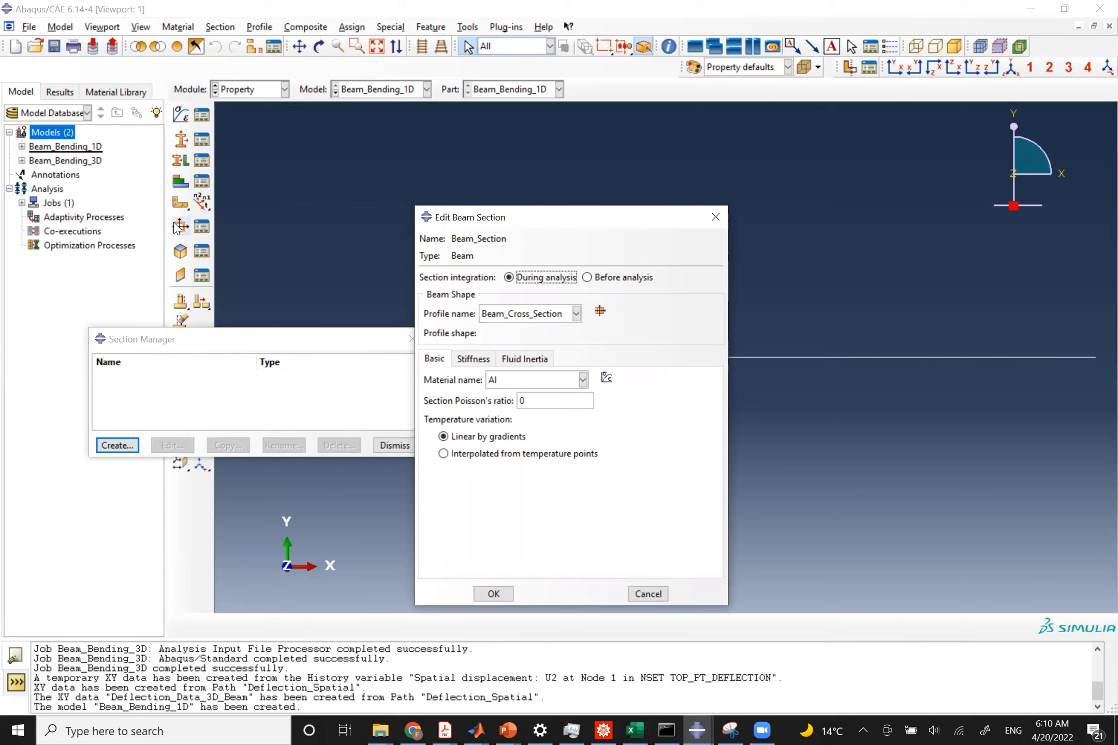
{"action": "left_click", "coordinate": [505, 314]}
{"action": "left_click", "coordinate": [505, 316]}
{"action": "double_click", "coordinate": [522, 400]}
{"action": "type", "text": "0.3"}
{"action": "left_click", "coordinate": [491, 593]}
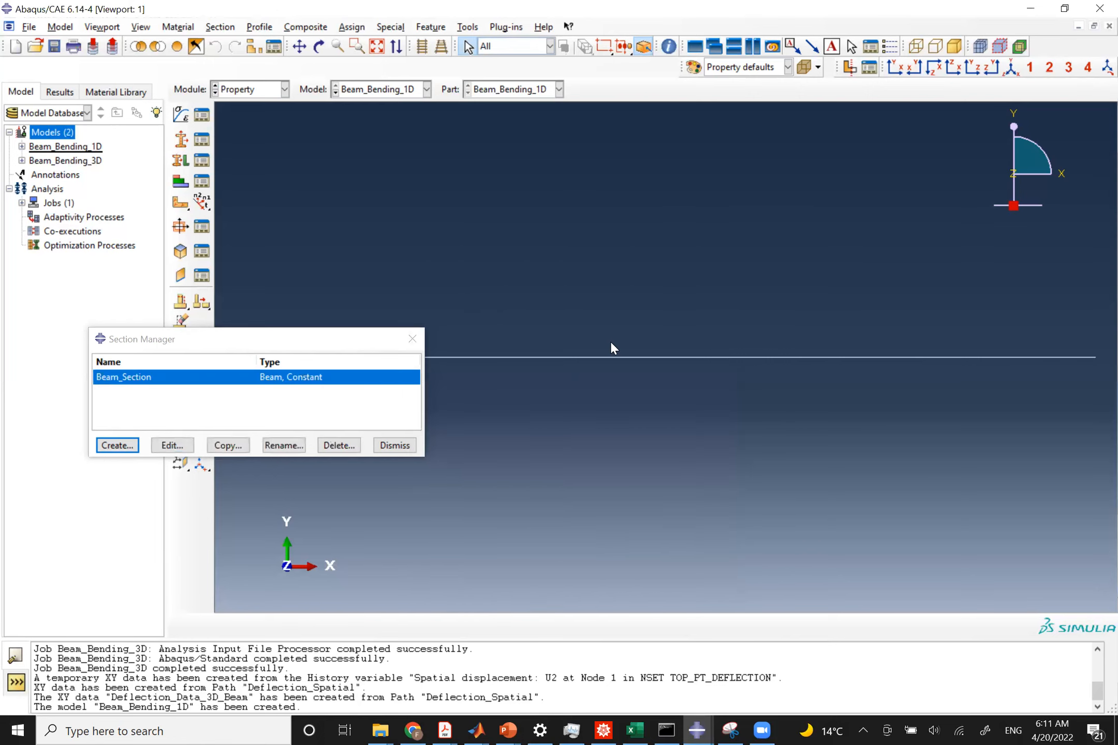
{"action": "left_click", "coordinate": [398, 445]}
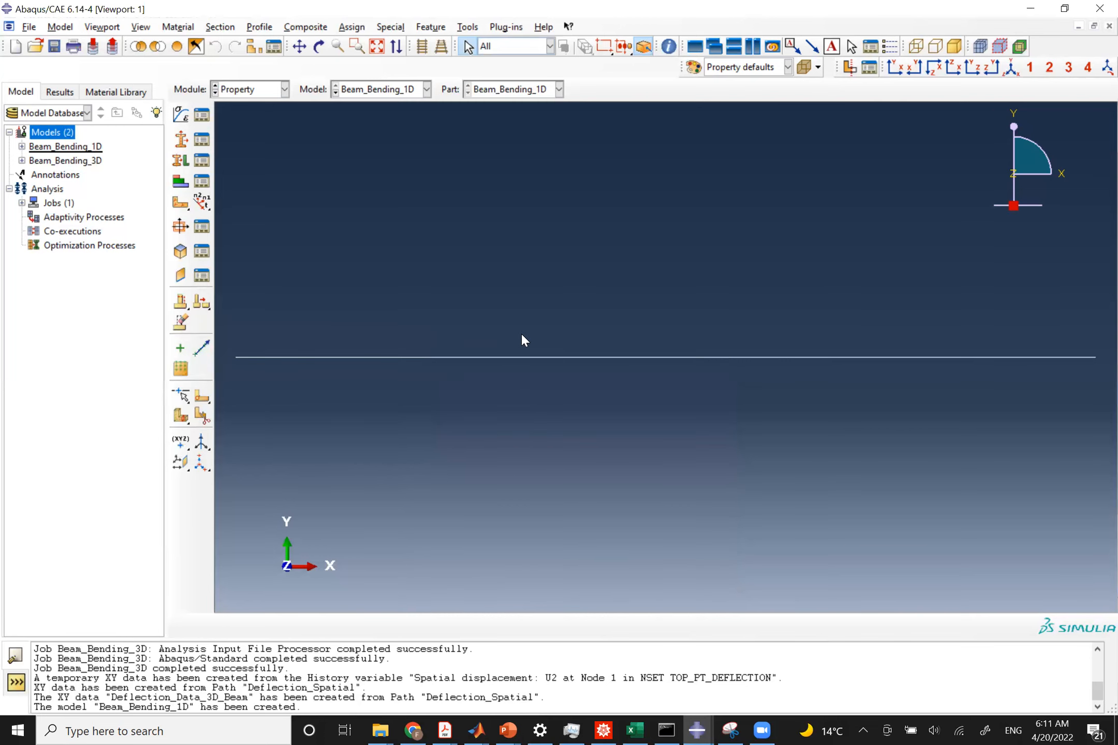
Assign Beam_Section to the beam wire.
{"action": "left_click", "coordinate": [202, 160]}
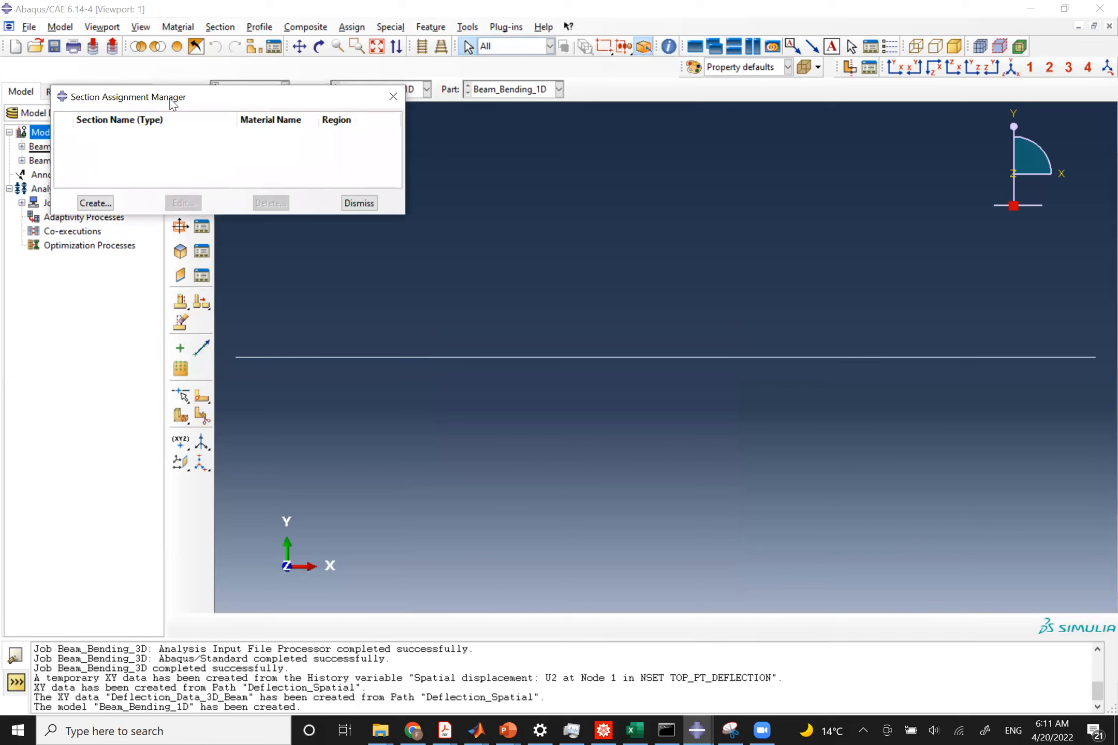
{"action": "left_click_drag", "start_coordinate": [172, 103], "coordinate": [163, 302]}
{"action": "left_click", "coordinate": [94, 406]}
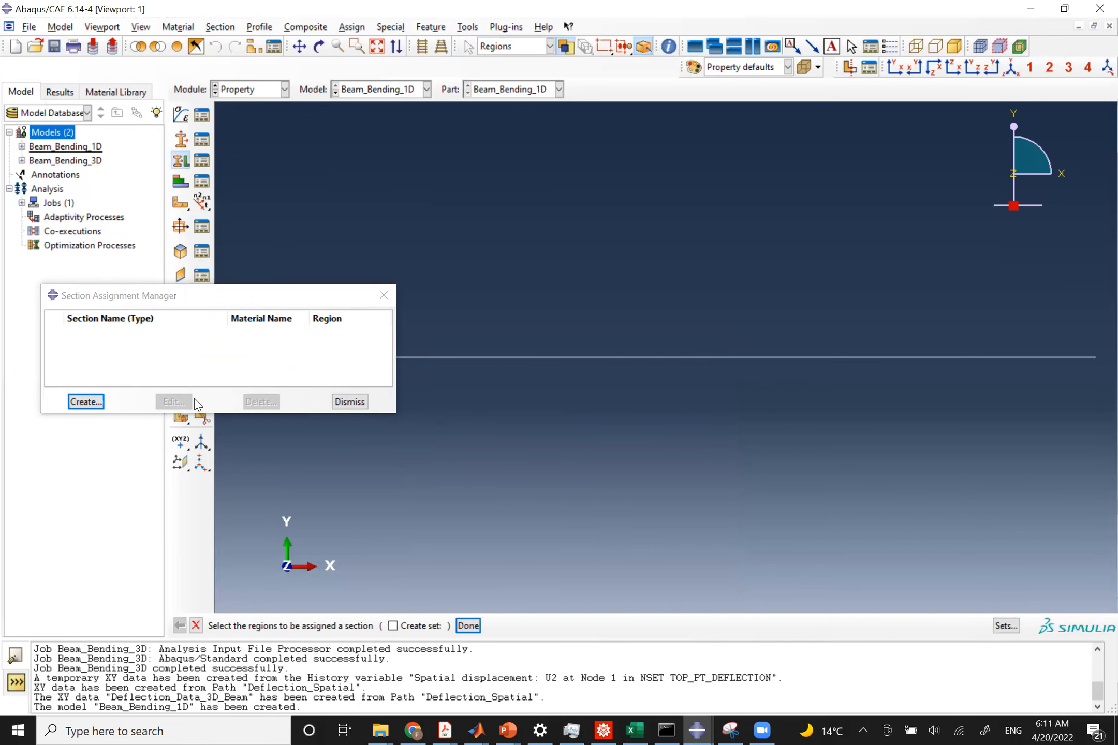
{"action": "left_click", "coordinate": [503, 357]}
{"action": "middle_click", "coordinate": [510, 451]}
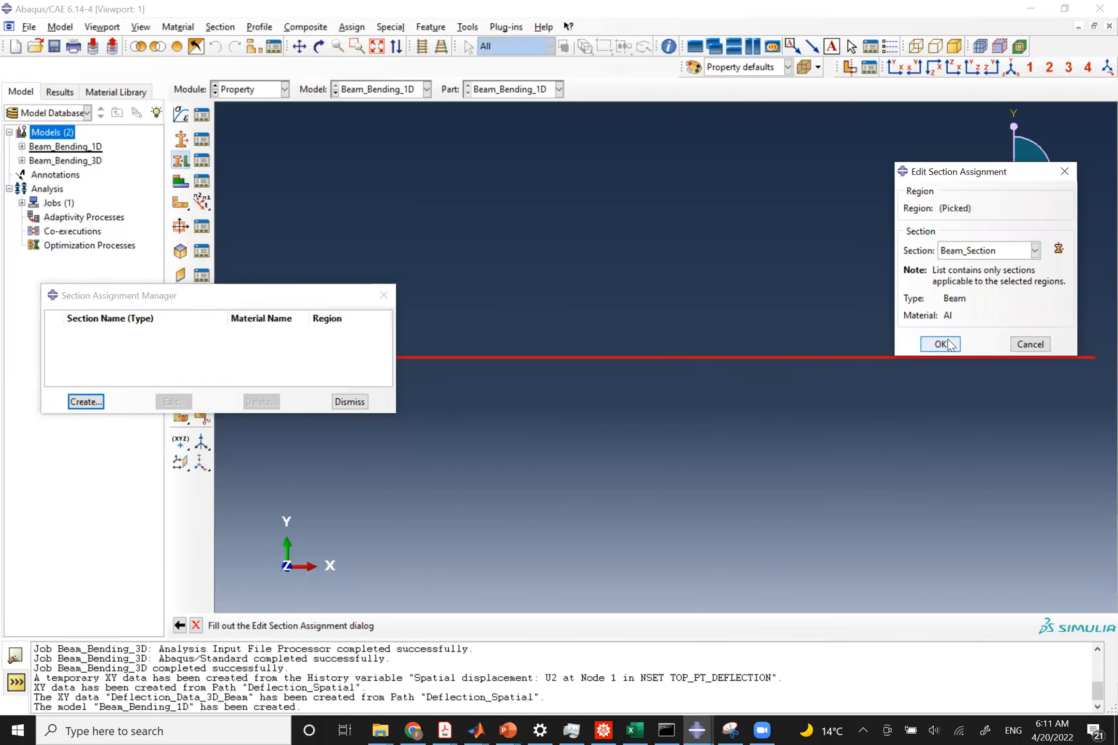
{"action": "left_click", "coordinate": [941, 343]}
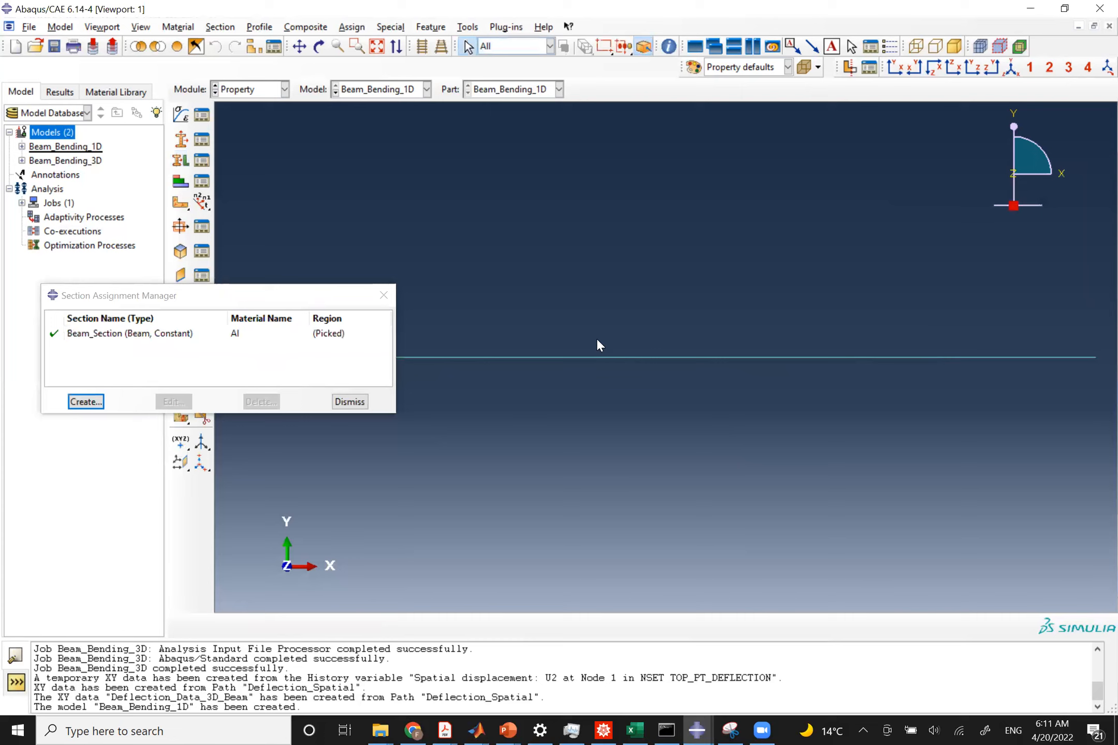
{"action": "left_click", "coordinate": [350, 402]}
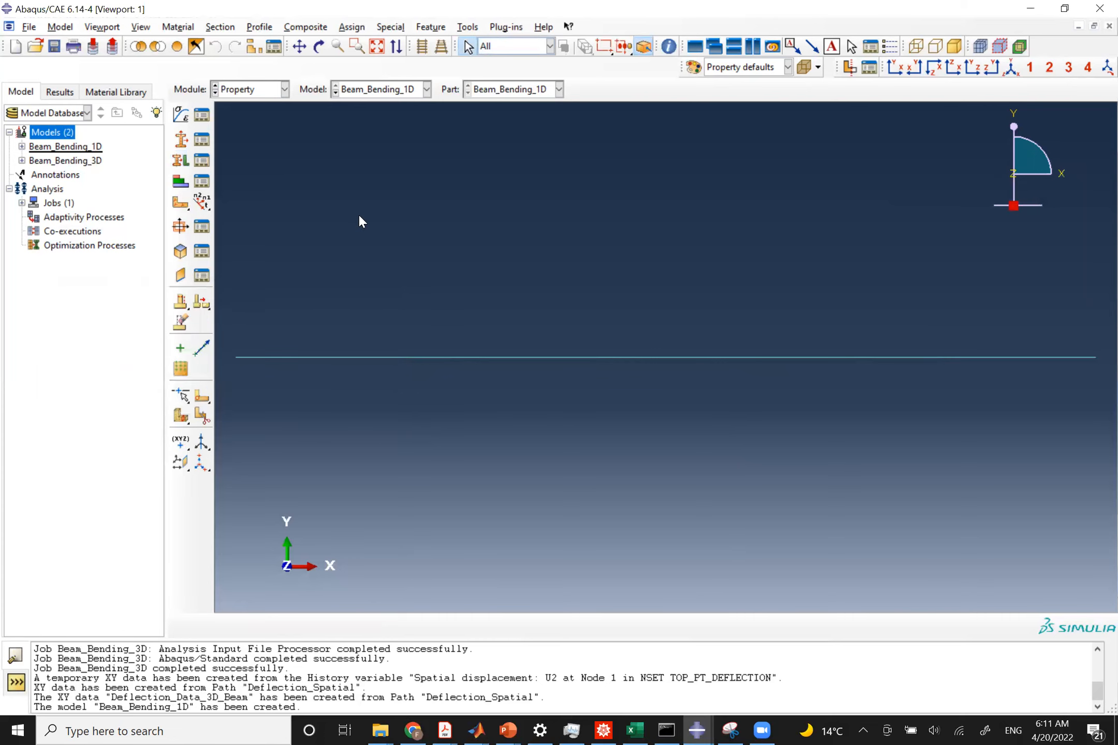
Switch to the Assembly module and create an independent instance of the Beam_Bending_1D part.
{"action": "left_click", "coordinate": [242, 93]}
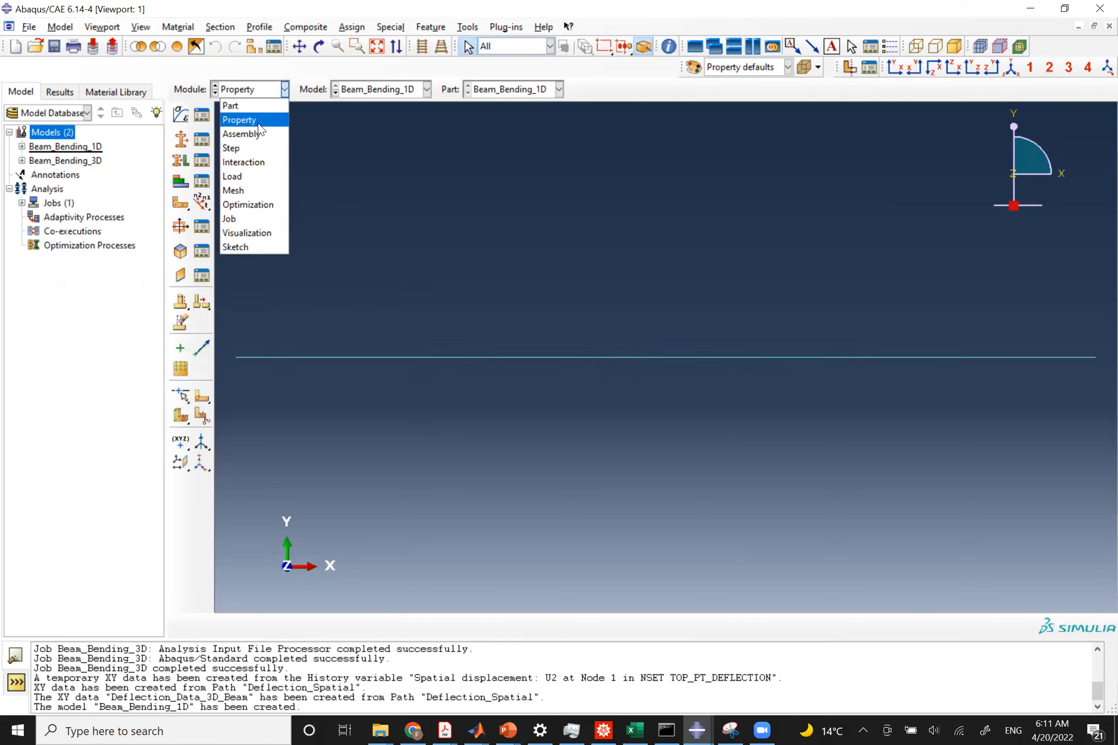
{"action": "left_click", "coordinate": [241, 135]}
{"action": "left_click", "coordinate": [181, 113]}
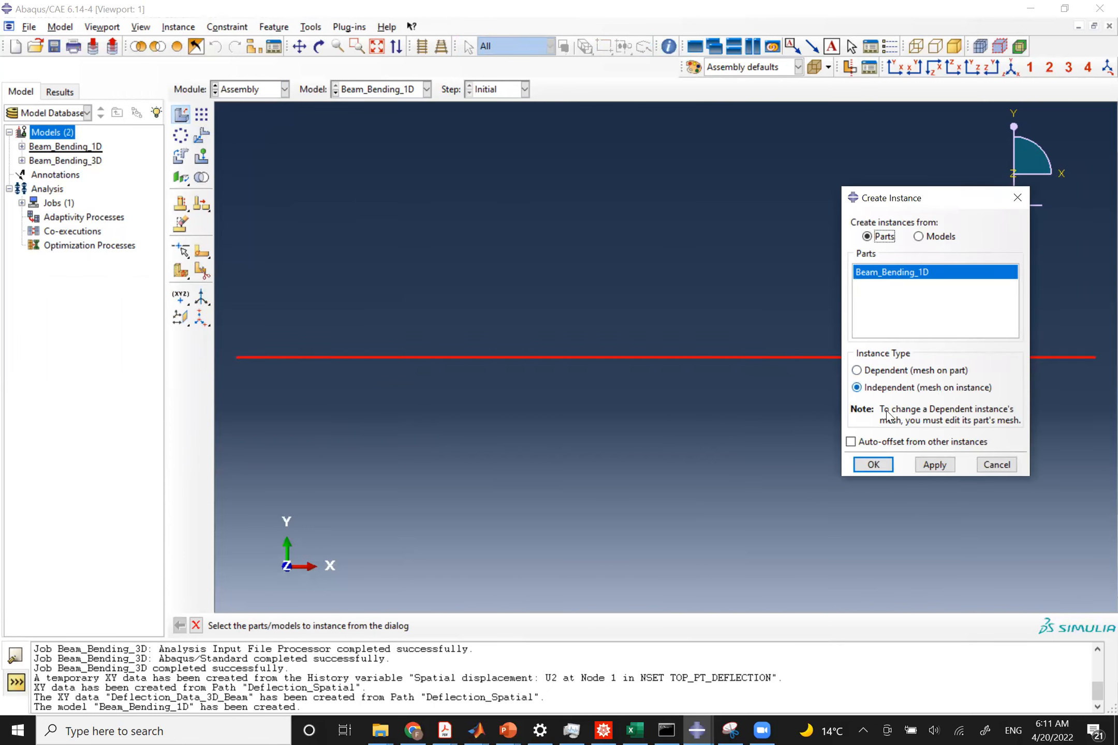
{"action": "left_click", "coordinate": [874, 464]}
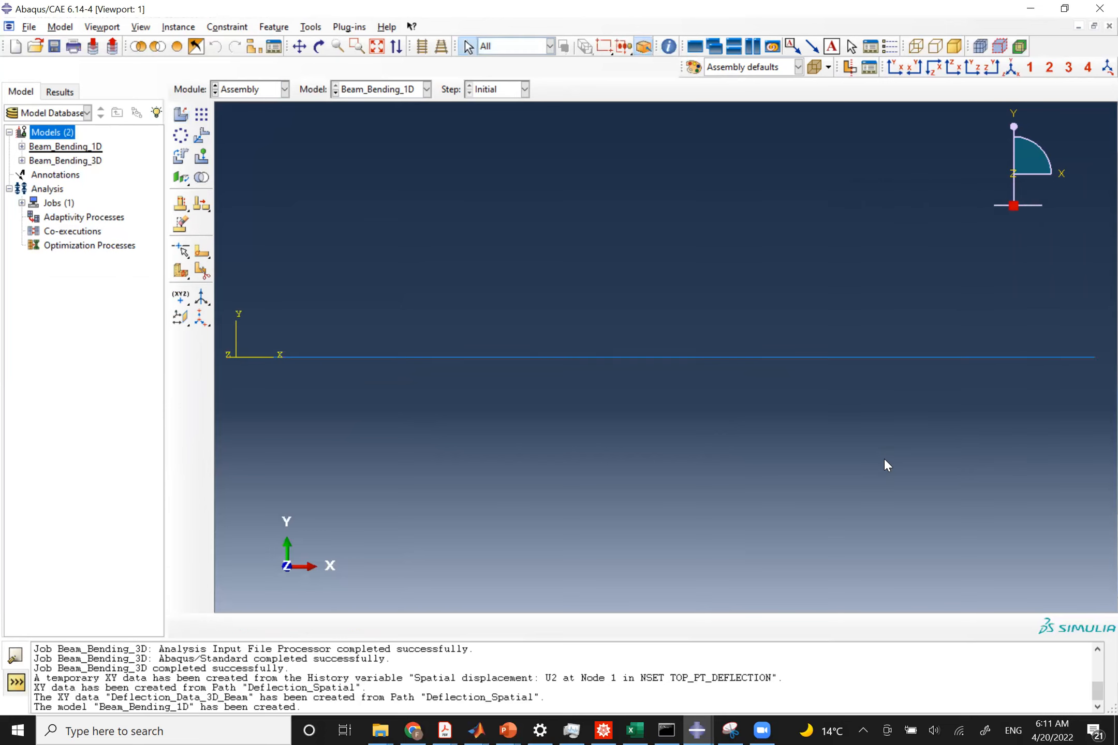
Switch to the Step module and create a Static, General step named Load_Step after Initial.
{"action": "left_click", "coordinate": [244, 88]}
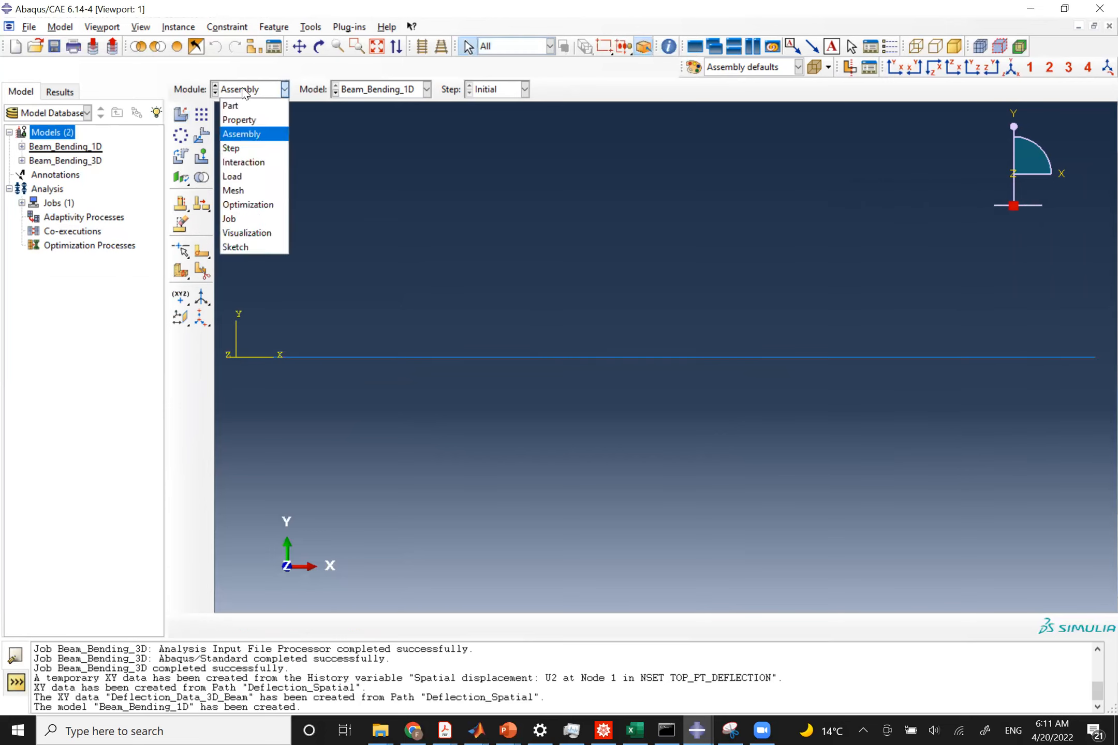
{"action": "left_click", "coordinate": [235, 148]}
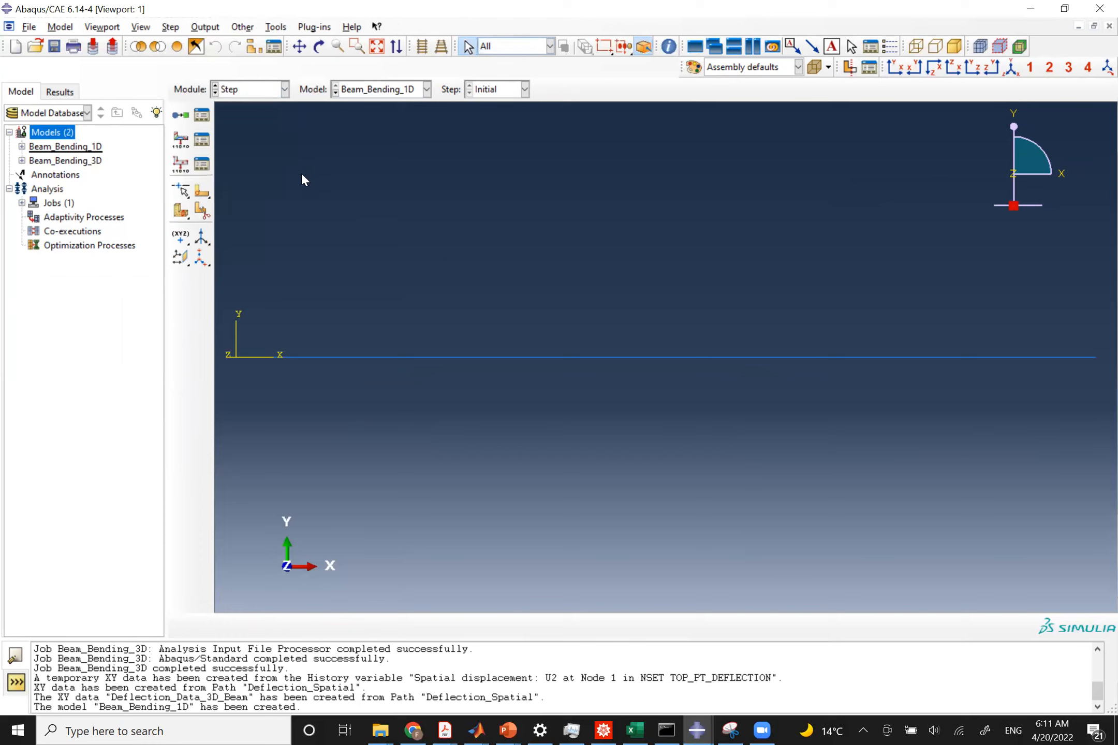
{"action": "left_click", "coordinate": [182, 115]}
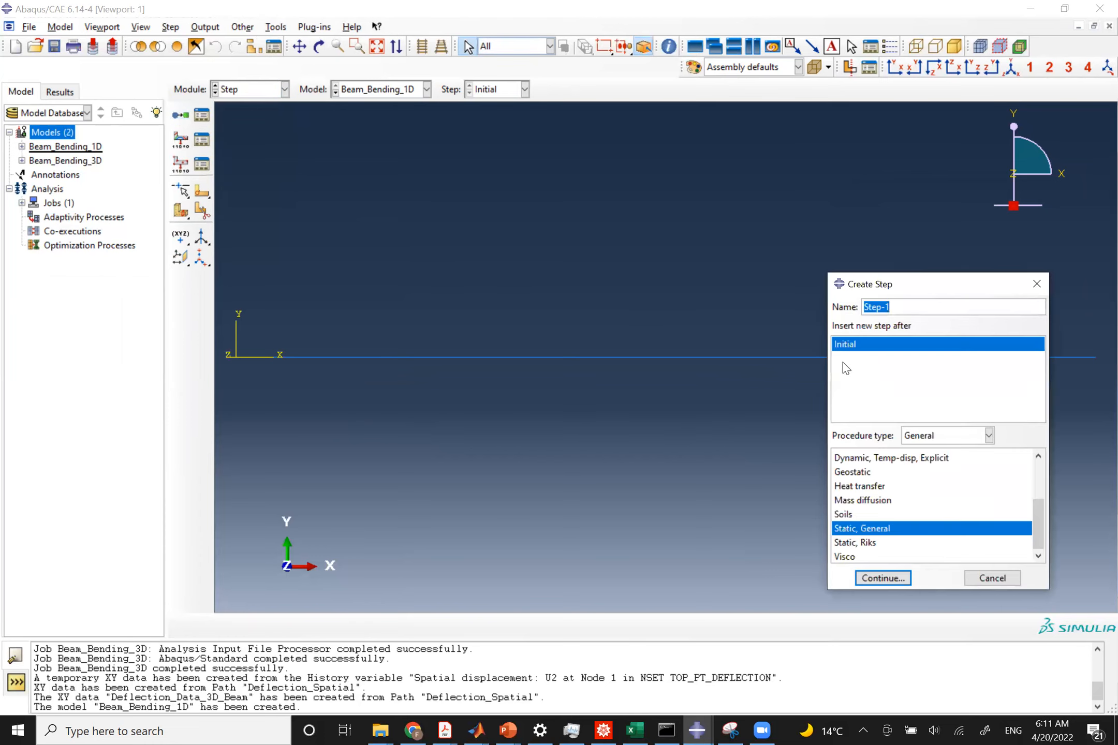
{"action": "type", "text": "Load_Step"}
{"action": "left_click", "coordinate": [875, 580]}
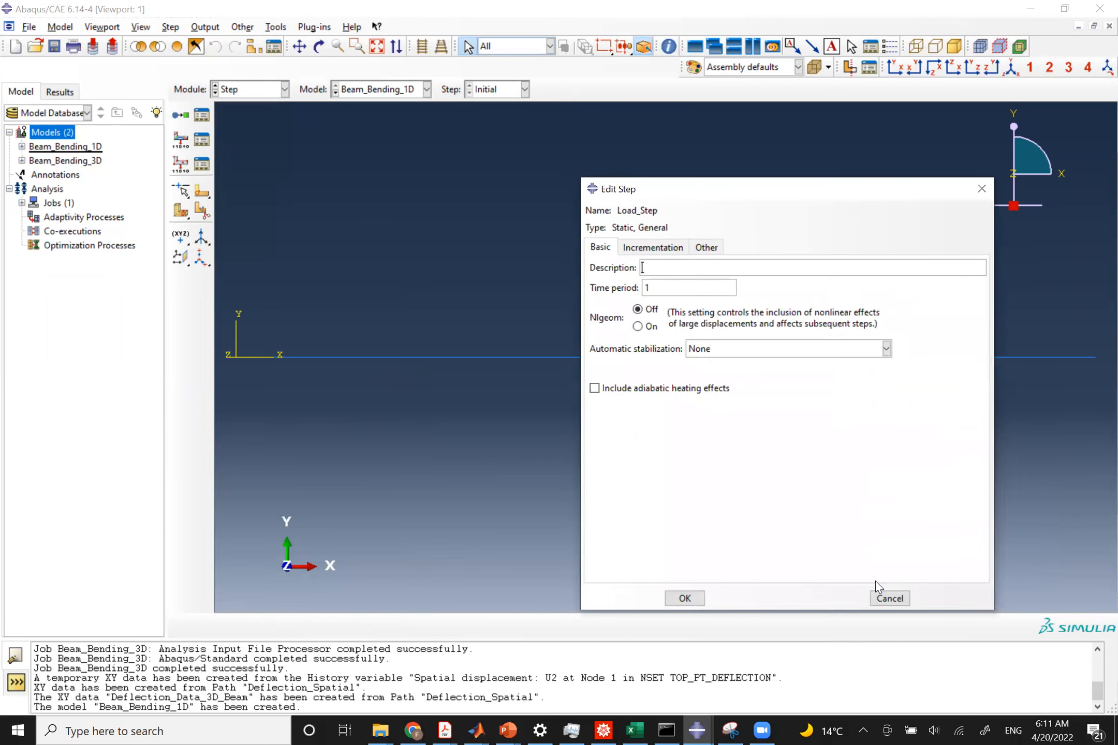
Set Load_Step's incrementation to an initial increment of 0.1 and a maximum increment of 0.5.
{"action": "left_click", "coordinate": [641, 251]}
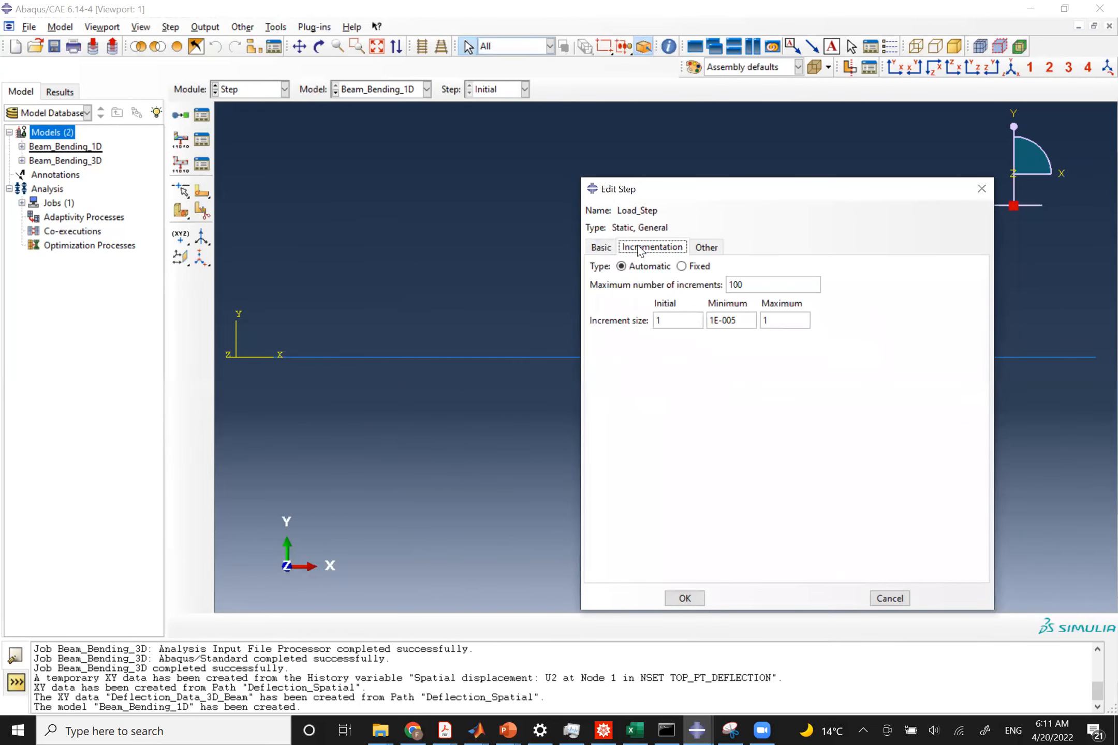
{"action": "double_click", "coordinate": [667, 321]}
{"action": "type", "text": "0.1"}
{"action": "left_click", "coordinate": [792, 323]}
{"action": "type", "text": "0.5"}
{"action": "left_click", "coordinate": [686, 599]}
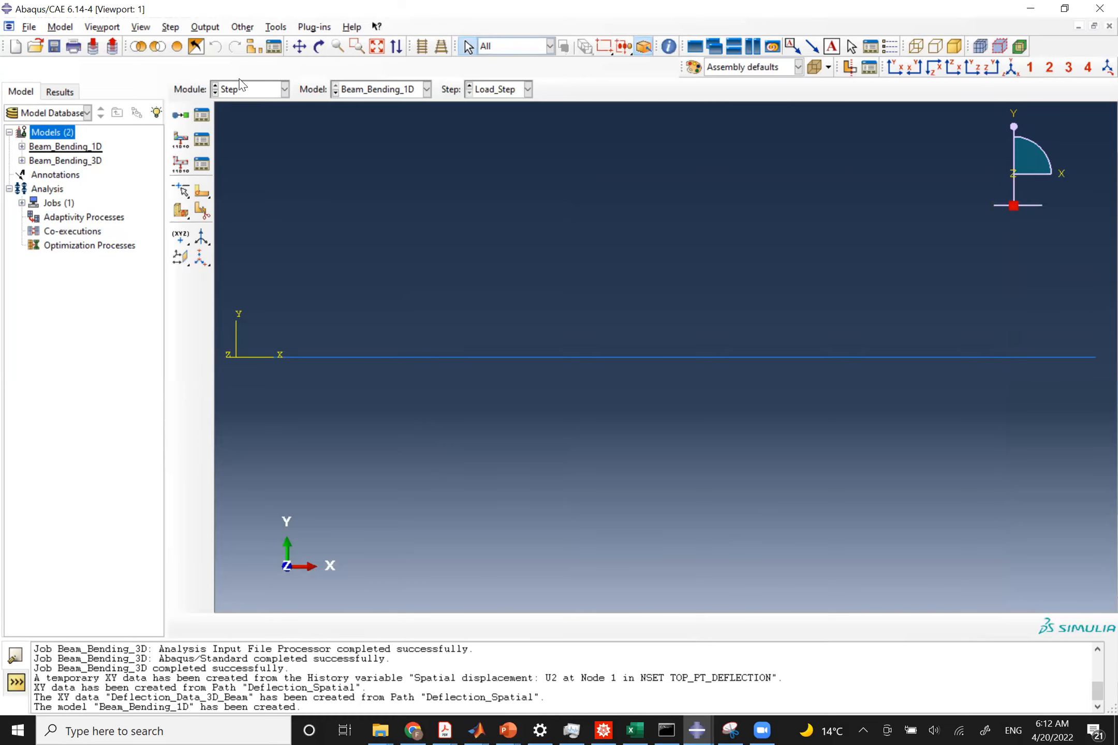
Edit the field output request to keep only U translations and rotations, clearing stresses, strains, forces and contact.
{"action": "left_click", "coordinate": [205, 27]}
{"action": "mouse_move", "coordinate": [217, 44]}
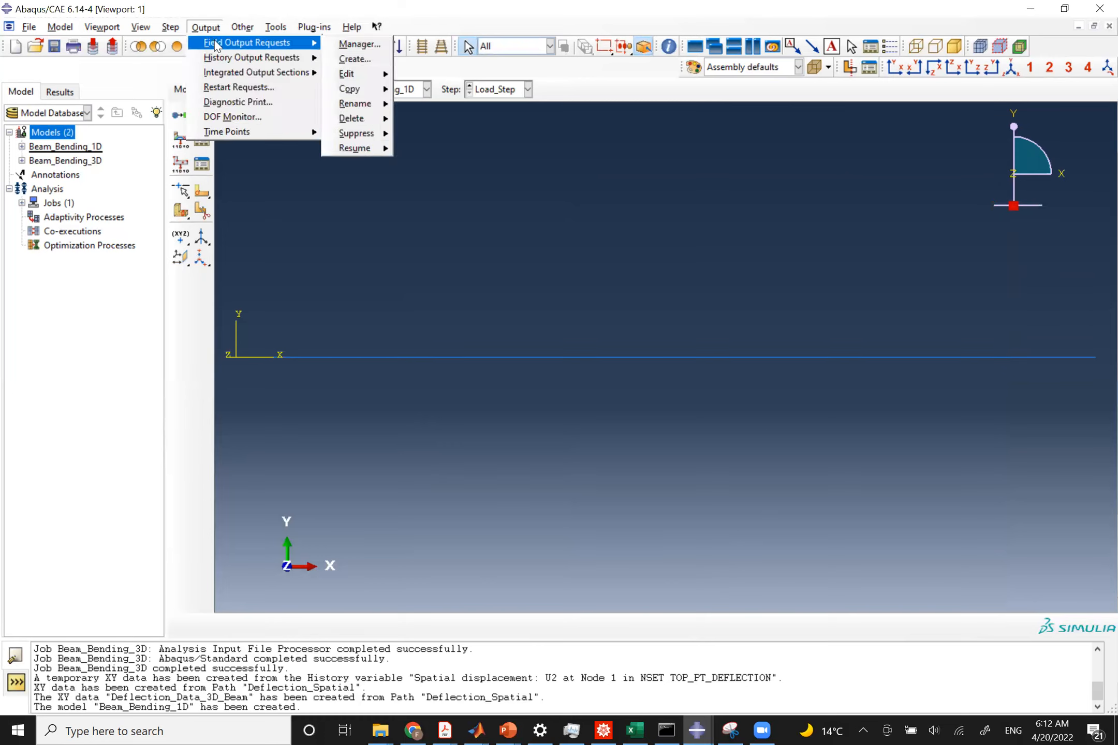
{"action": "left_click", "coordinate": [359, 44]}
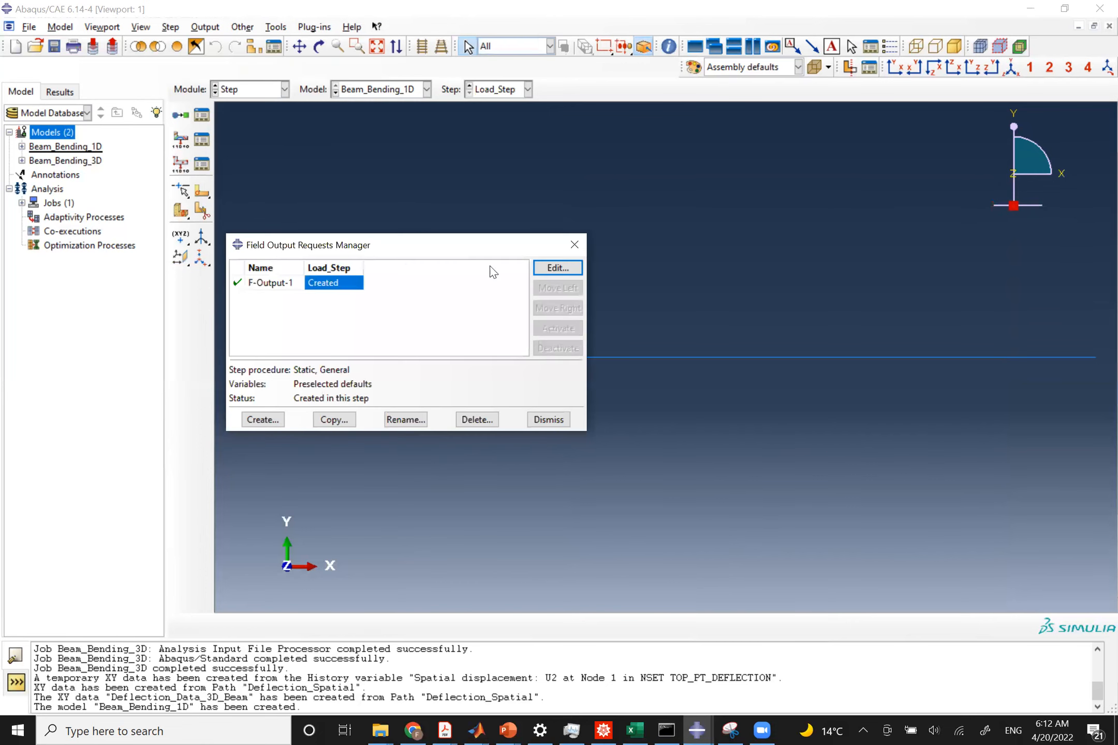
{"action": "left_click", "coordinate": [557, 267]}
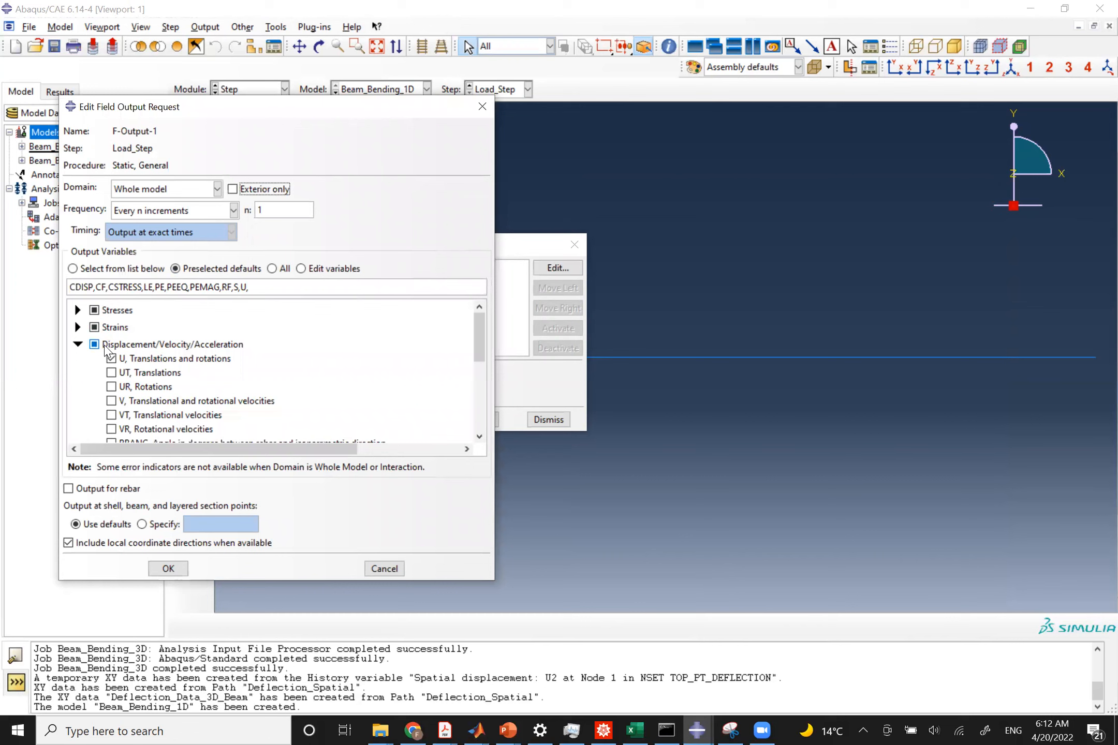
{"action": "left_click", "coordinate": [93, 310]}
{"action": "left_click", "coordinate": [94, 328]}
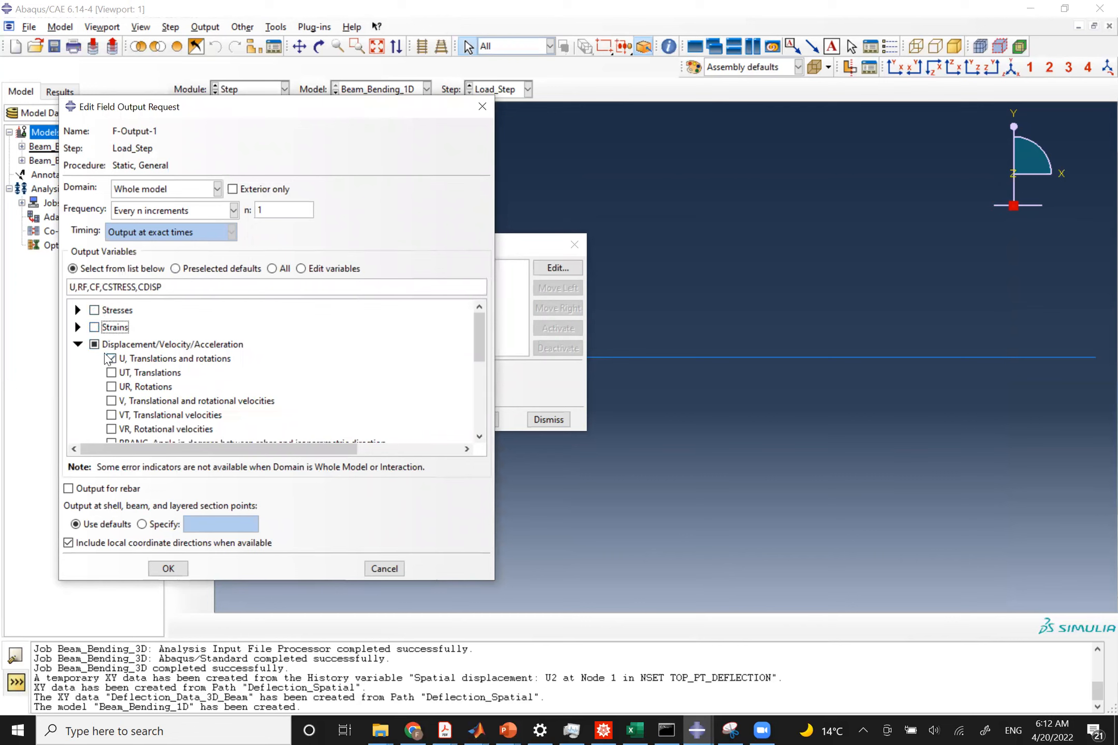
{"action": "scroll", "coordinate": [110, 360], "scroll_direction": "down", "scroll_amount": 2}
{"action": "left_click", "coordinate": [94, 384]}
{"action": "left_click", "coordinate": [95, 403]}
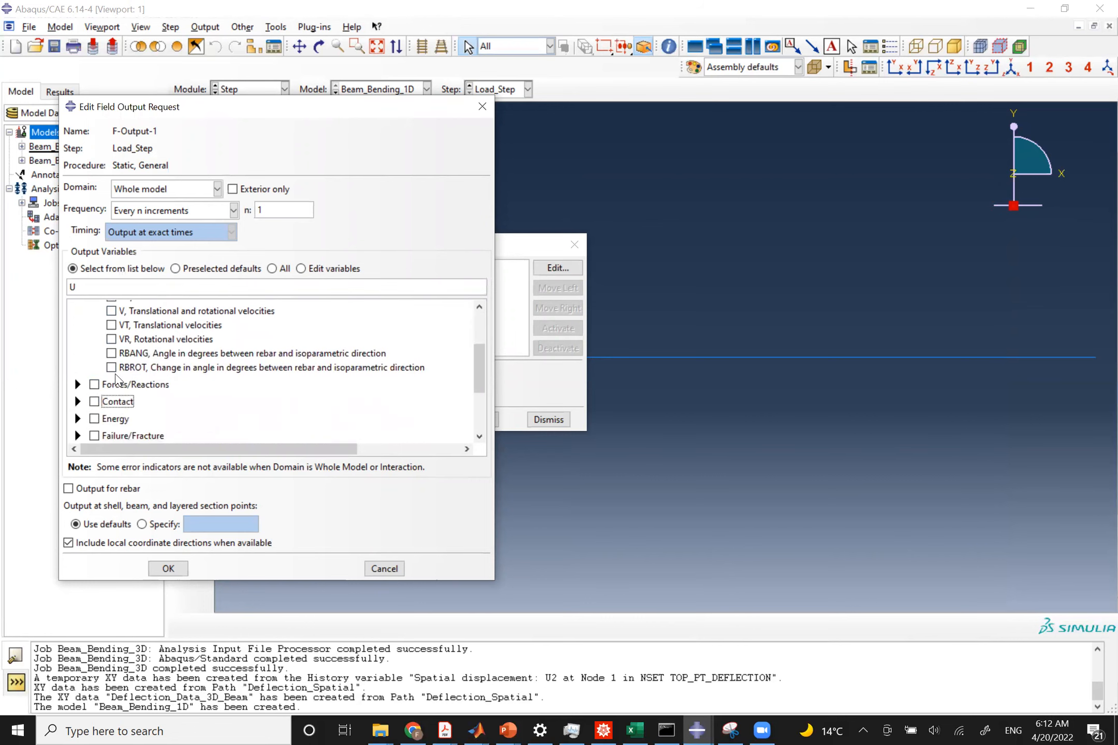
{"action": "scroll", "coordinate": [116, 381], "scroll_direction": "up", "scroll_amount": 2}
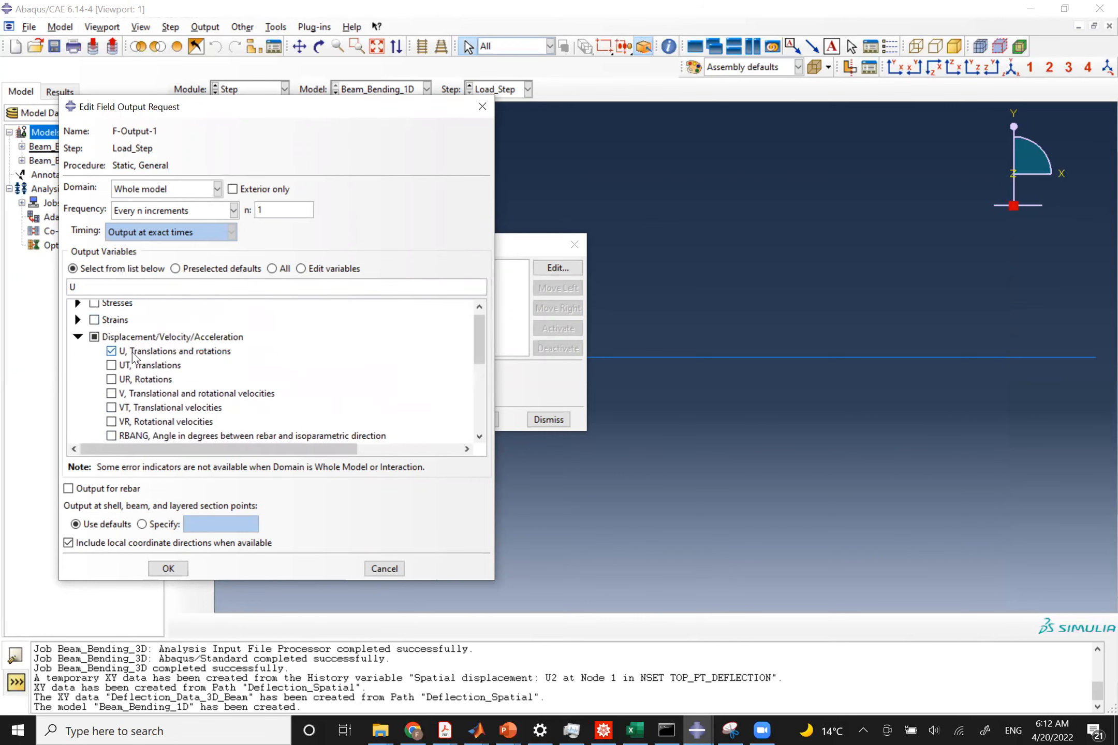
{"action": "left_click", "coordinate": [166, 570]}
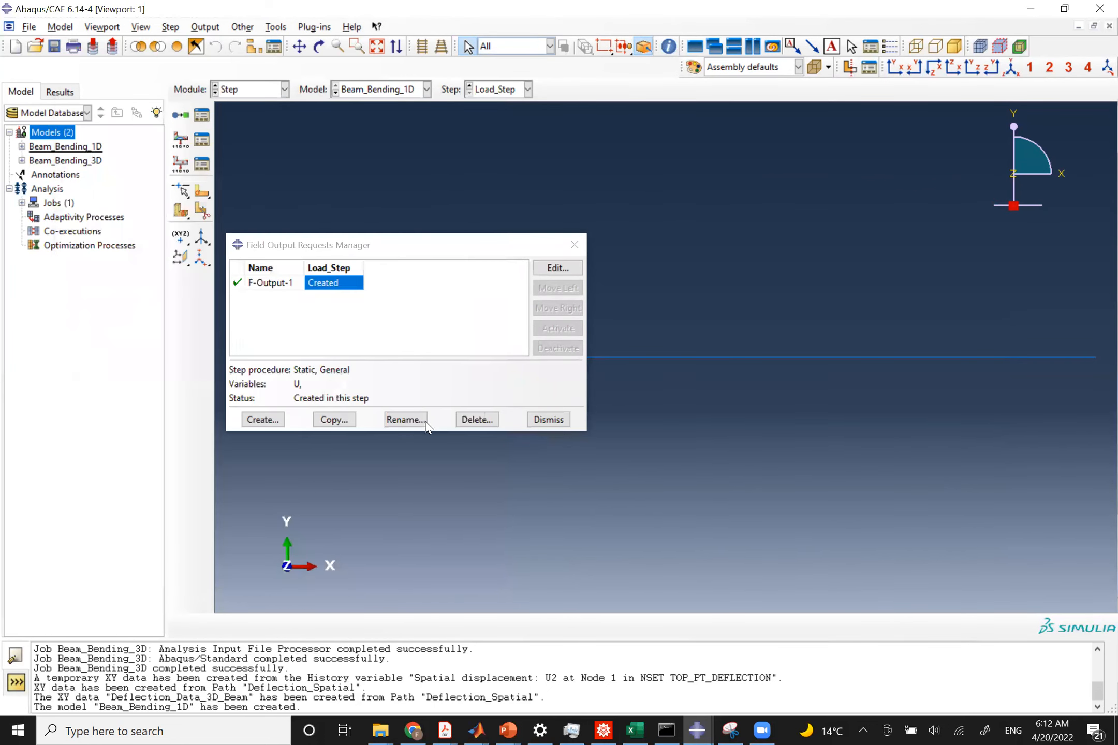
{"action": "left_click", "coordinate": [550, 421]}
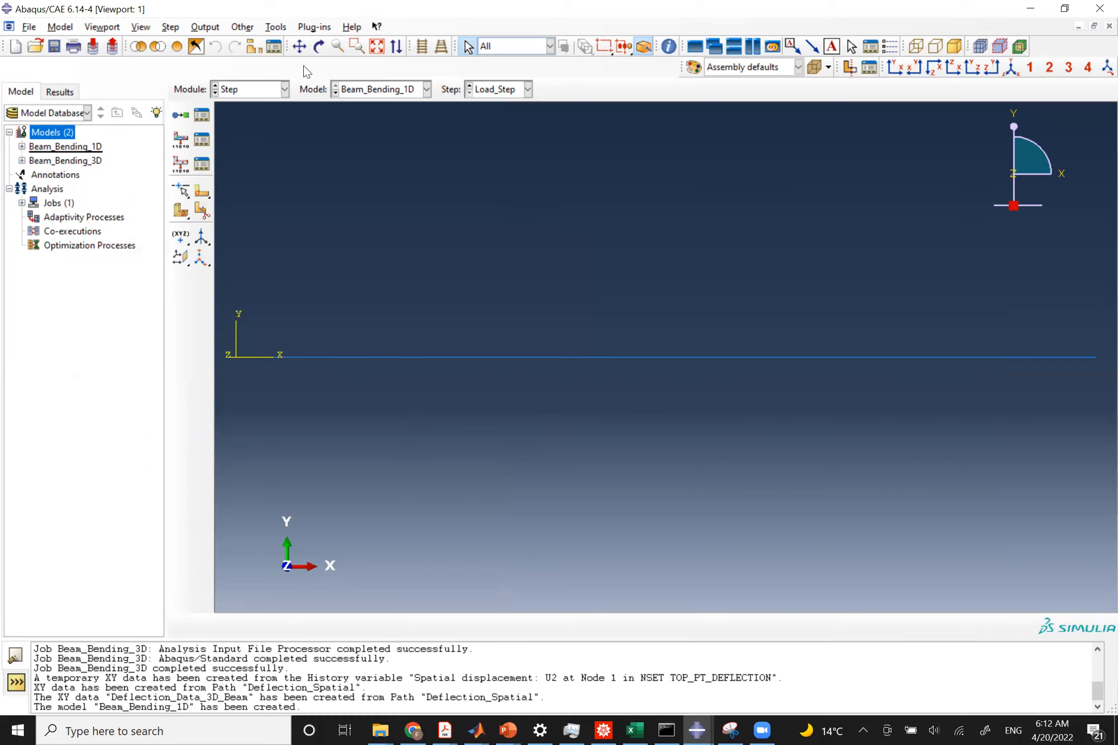
Create a geometry set named End_Deflection containing the vertex at the beam's free end.
{"action": "left_click", "coordinate": [277, 27]}
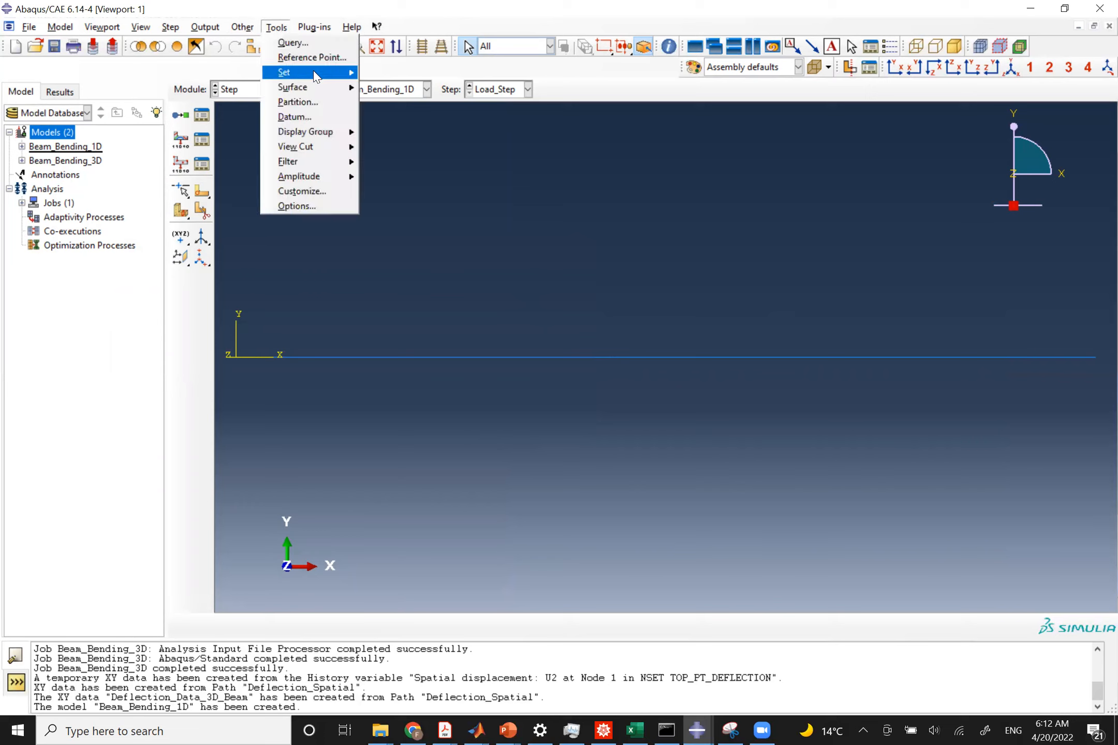
{"action": "mouse_move", "coordinate": [313, 91]}
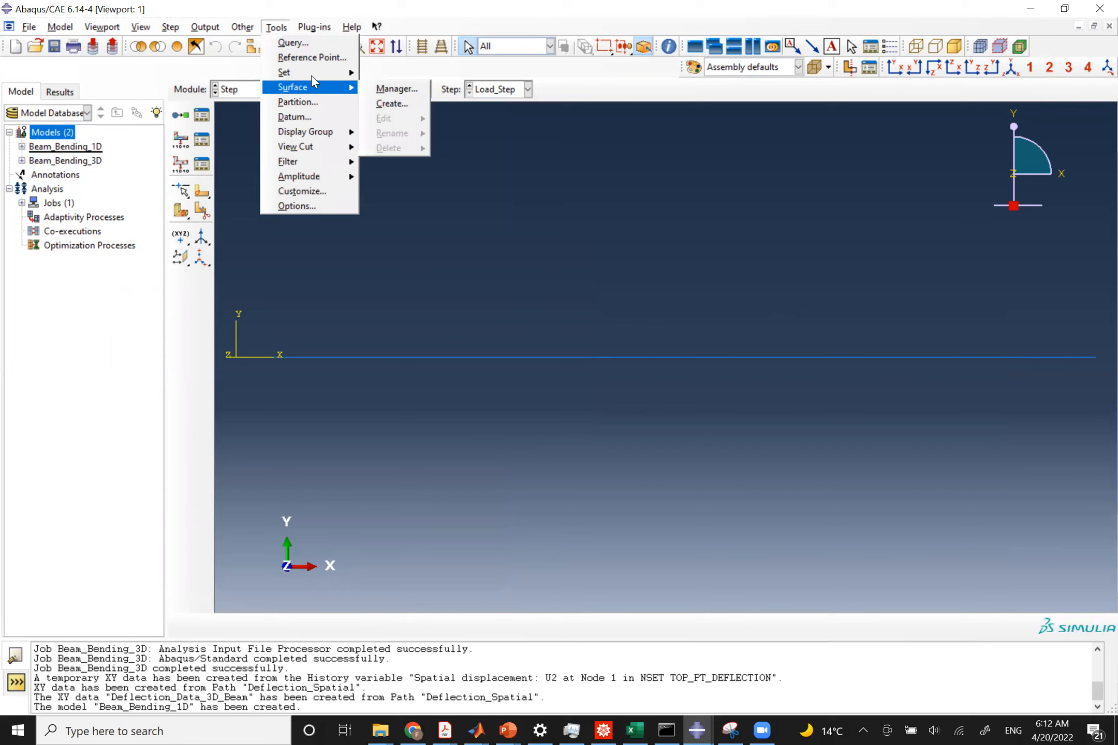
{"action": "mouse_move", "coordinate": [339, 74]}
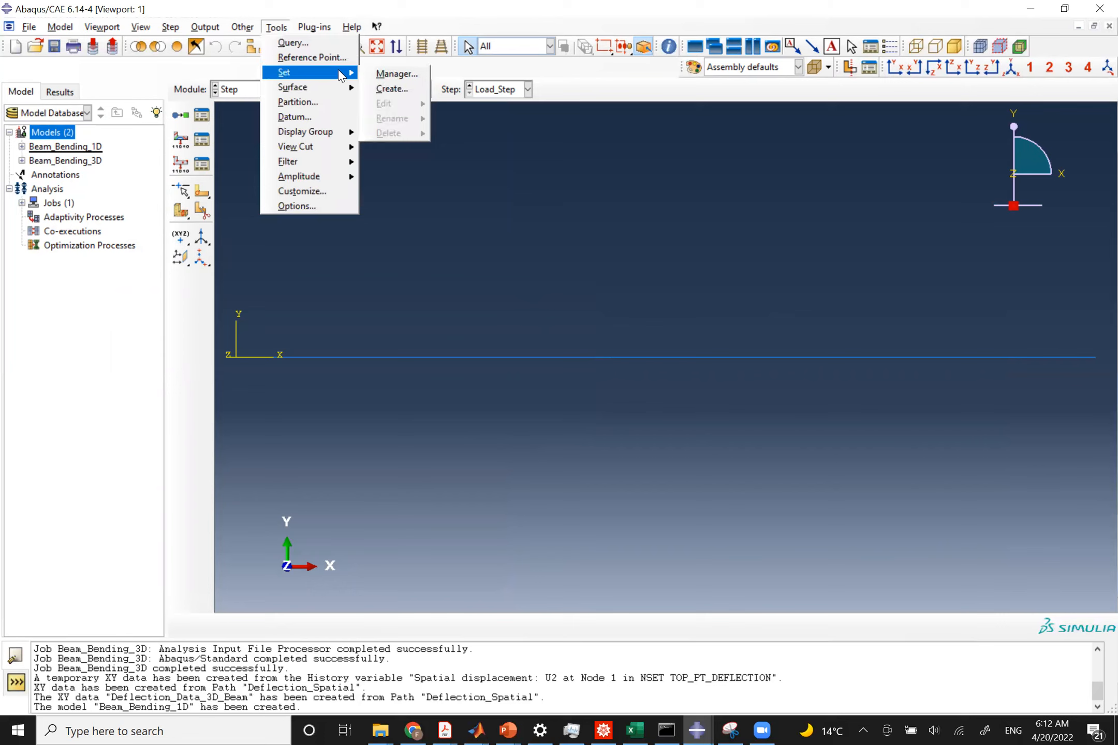
{"action": "left_click", "coordinate": [384, 74]}
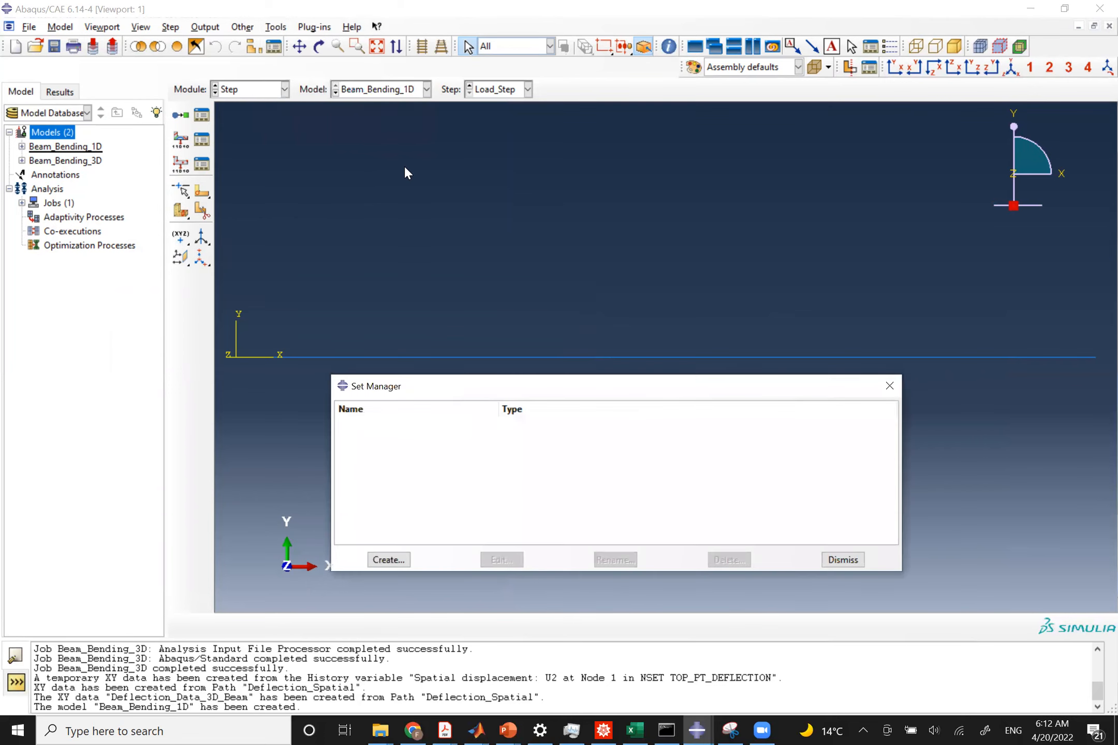
{"action": "left_click", "coordinate": [389, 560]}
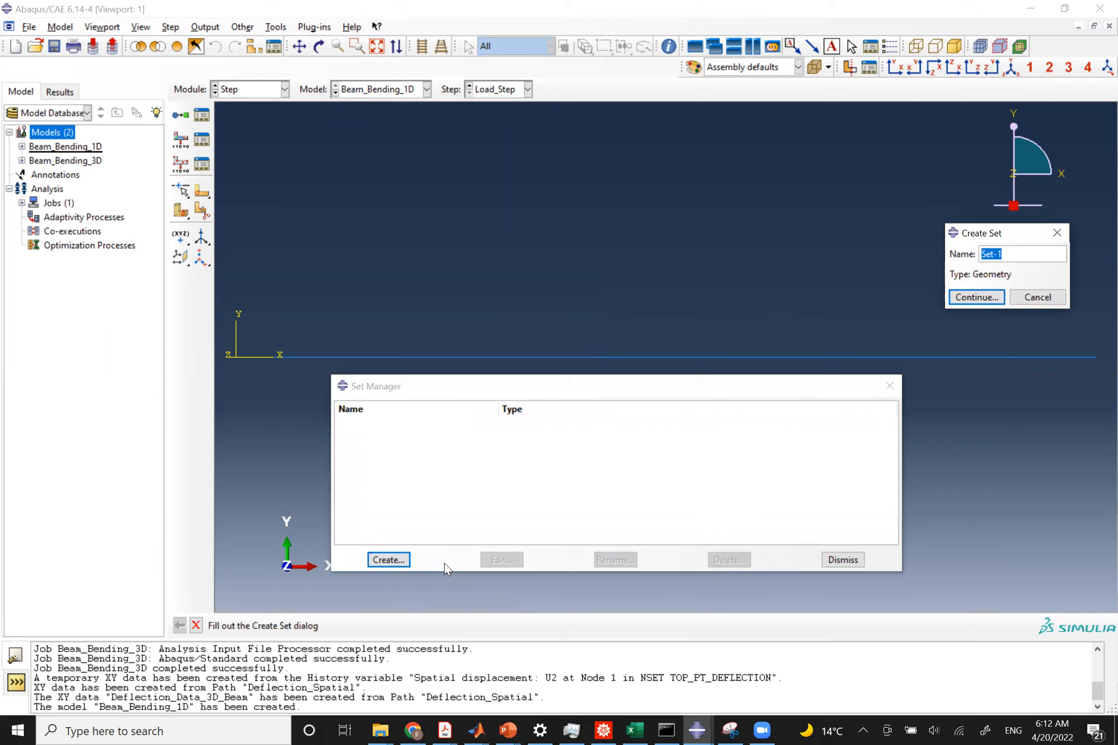
{"action": "type", "text": "End_Deflection"}
{"action": "key", "text": "Return"}
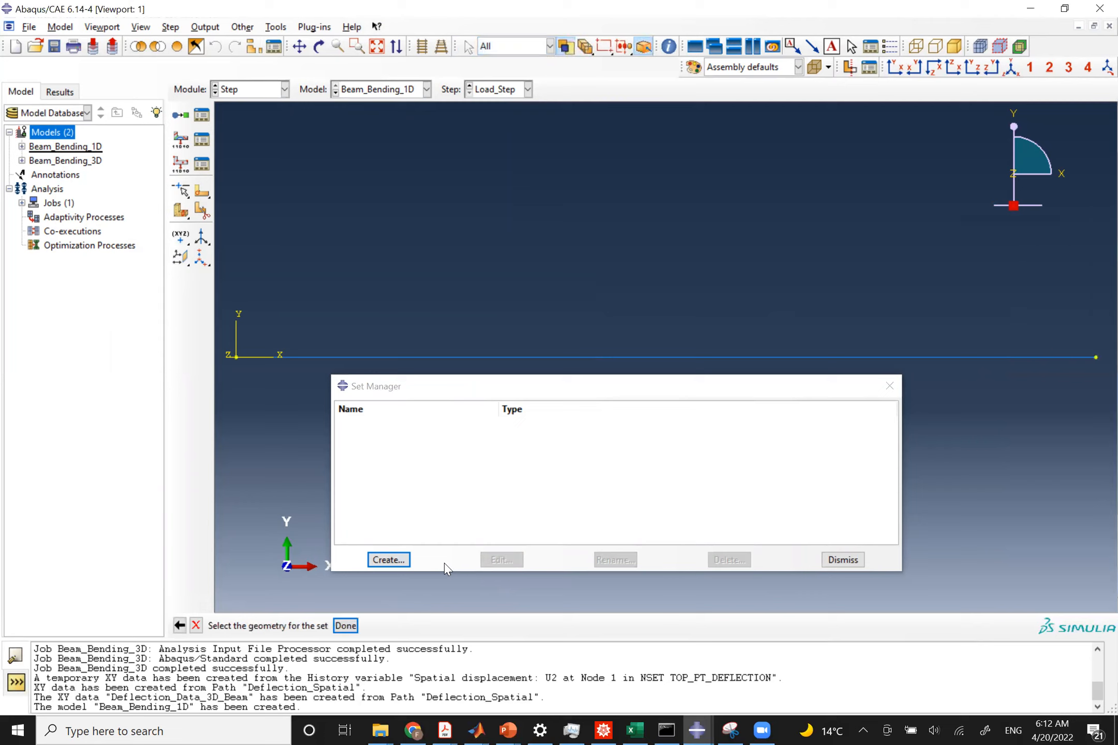
{"action": "left_click", "coordinate": [1096, 357]}
{"action": "key", "text": "Return"}
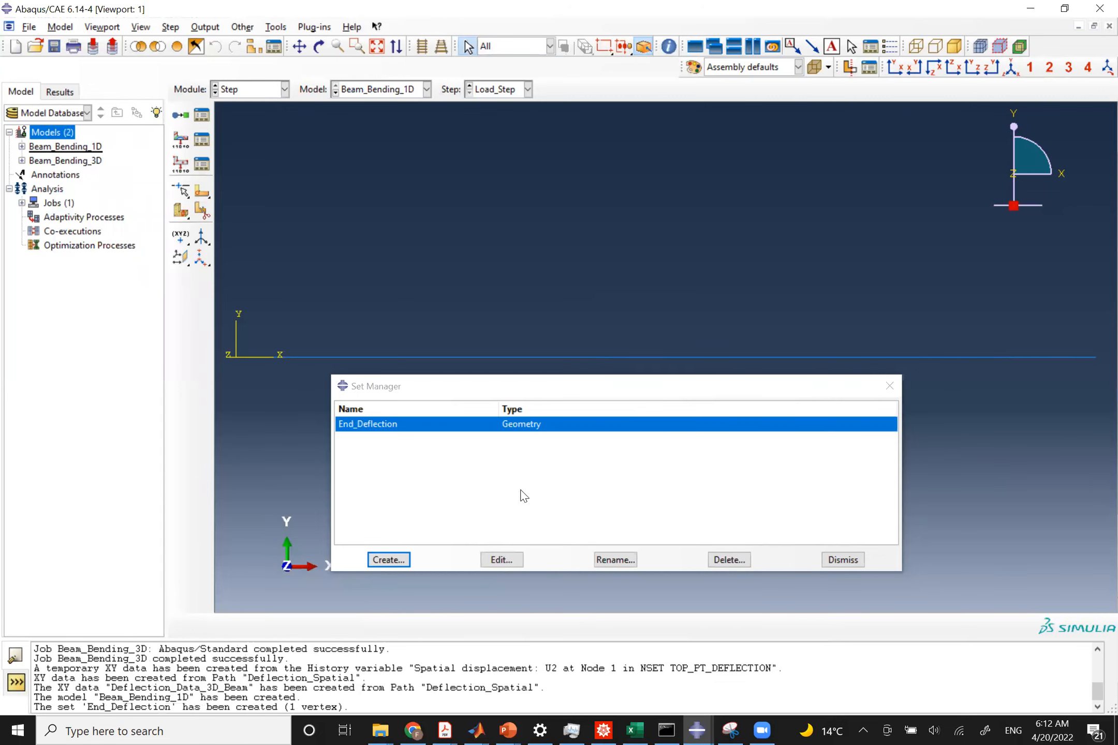
{"action": "left_click", "coordinate": [843, 559]}
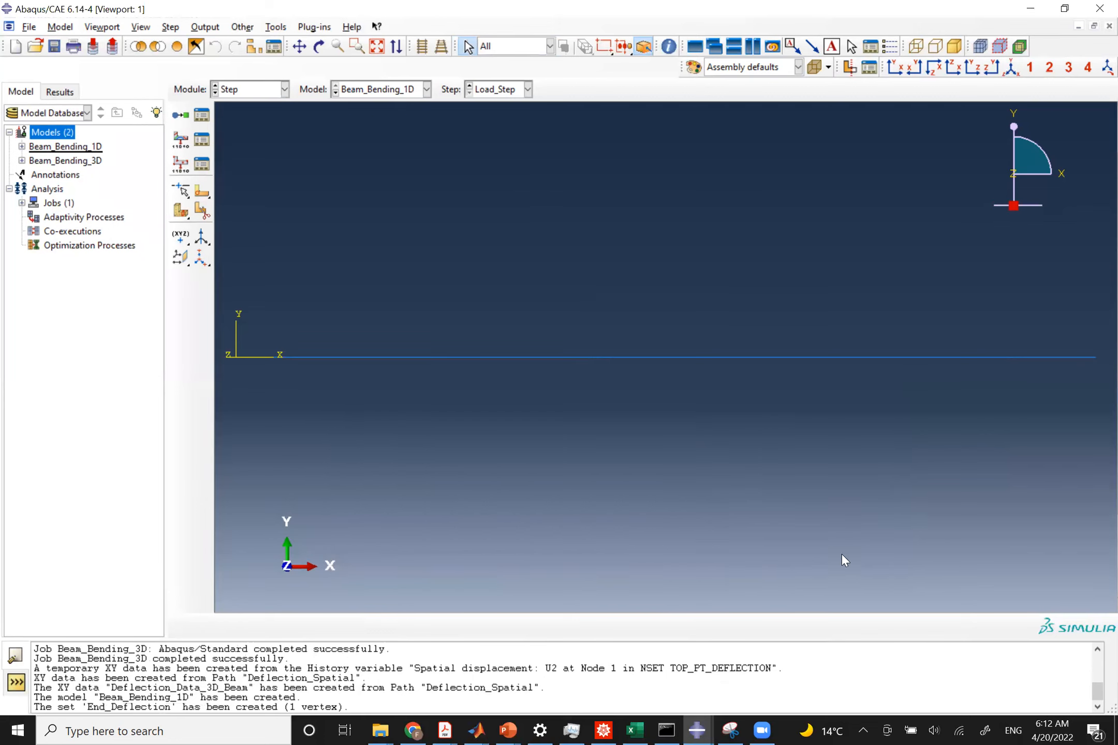
Create a new history output request named End_Deflection for Load_Step.
{"action": "left_click", "coordinate": [197, 28]}
{"action": "mouse_move", "coordinate": [309, 58]}
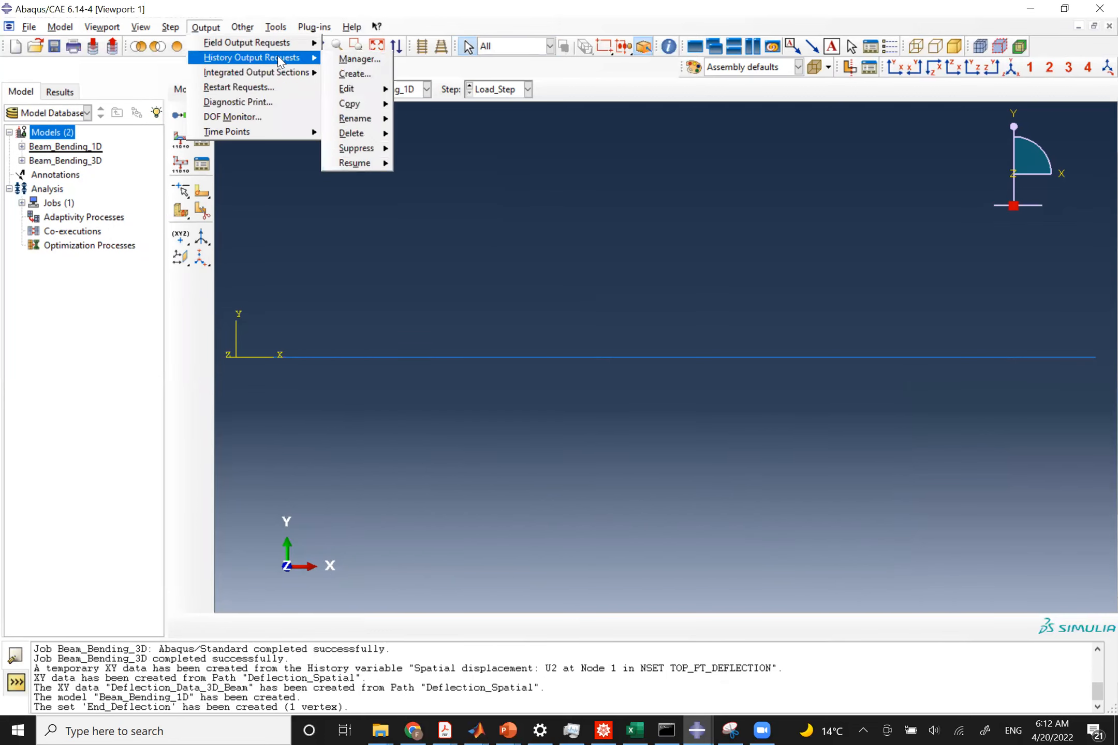
{"action": "left_click", "coordinate": [342, 60]}
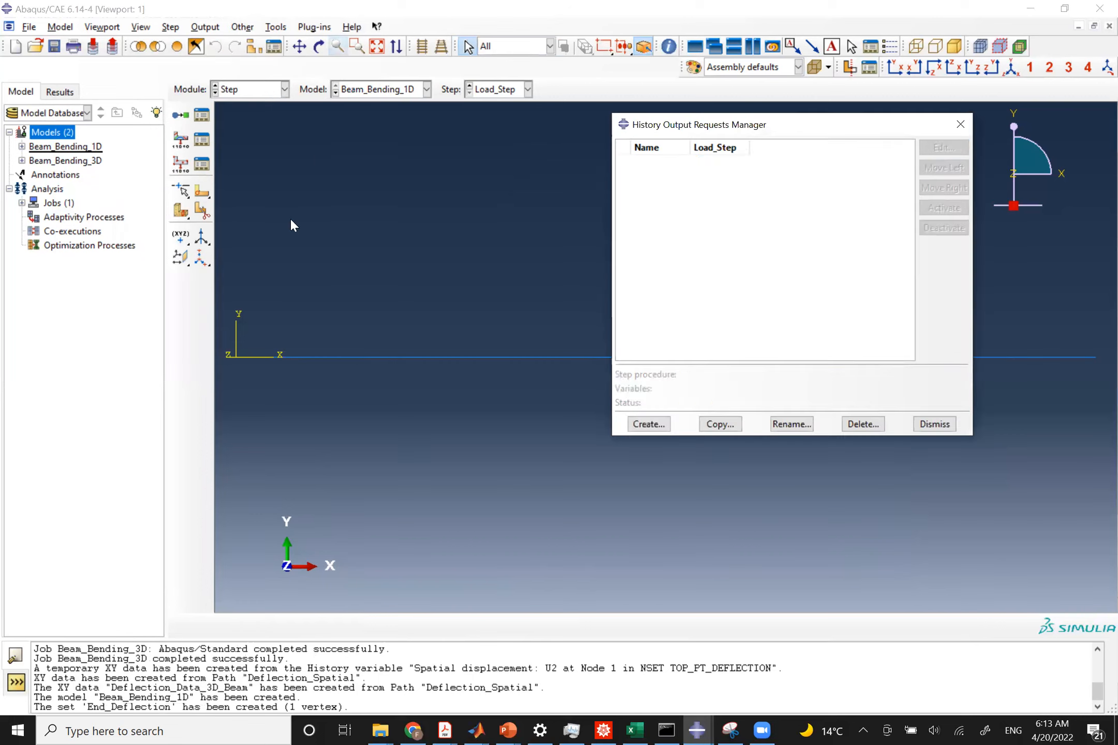
{"action": "left_click", "coordinate": [649, 424]}
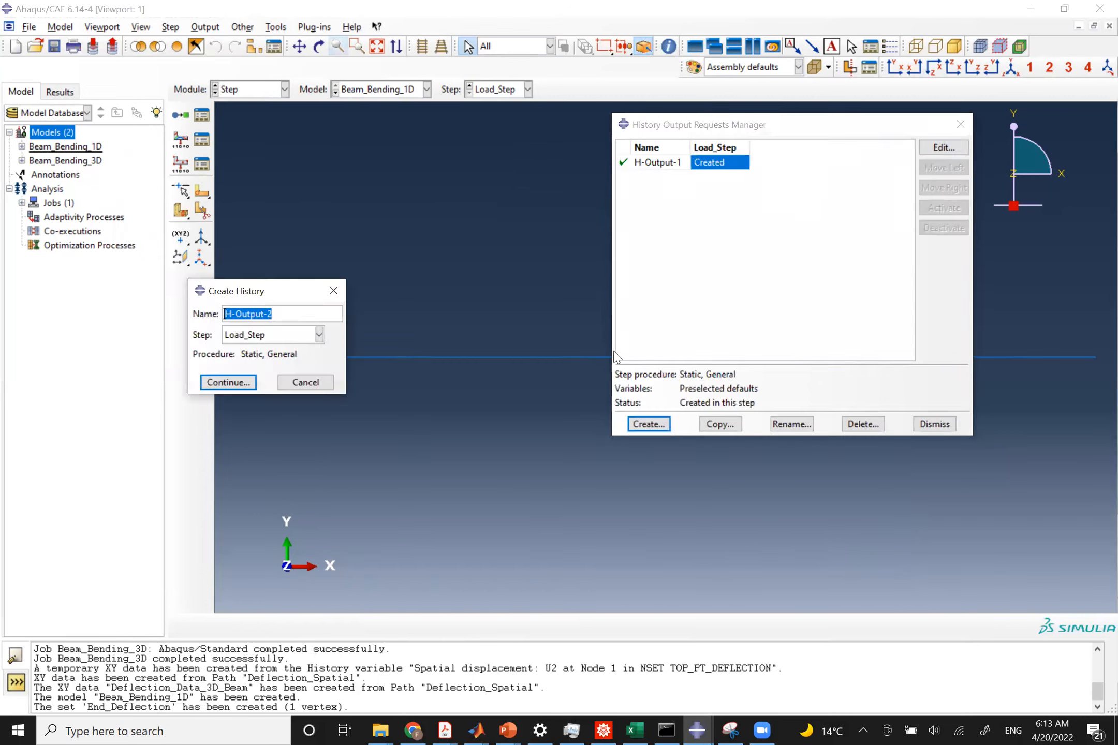
{"action": "type", "text": "End_Refer"}
{"action": "key", "text": "BackSpace"}
{"action": "key", "text": "BackSpace"}
{"action": "key", "text": "BackSpace"}
{"action": "key", "text": "BackSpace"}
{"action": "key", "text": "BackSpace"}
{"action": "type", "text": "Deflection"}
{"action": "key", "text": "Return"}
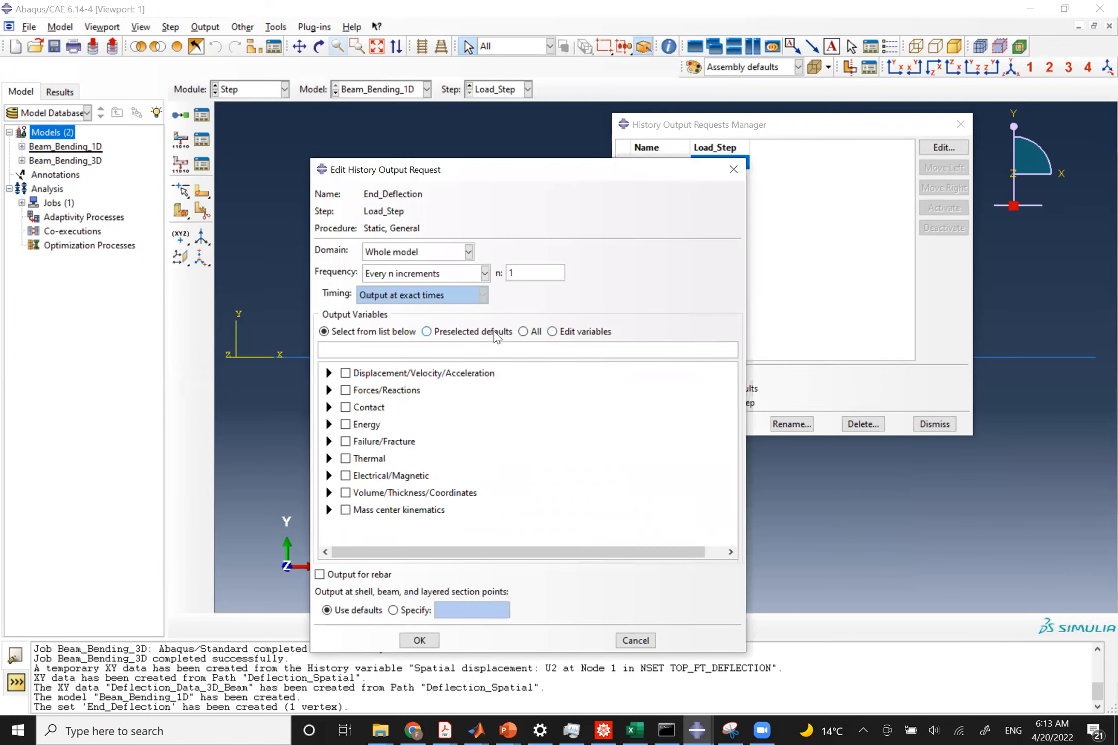
Restrict the End_Deflection request to the End_Deflection set with only U2 output, then close the manager.
{"action": "left_click", "coordinate": [469, 251]}
{"action": "left_click", "coordinate": [396, 279]}
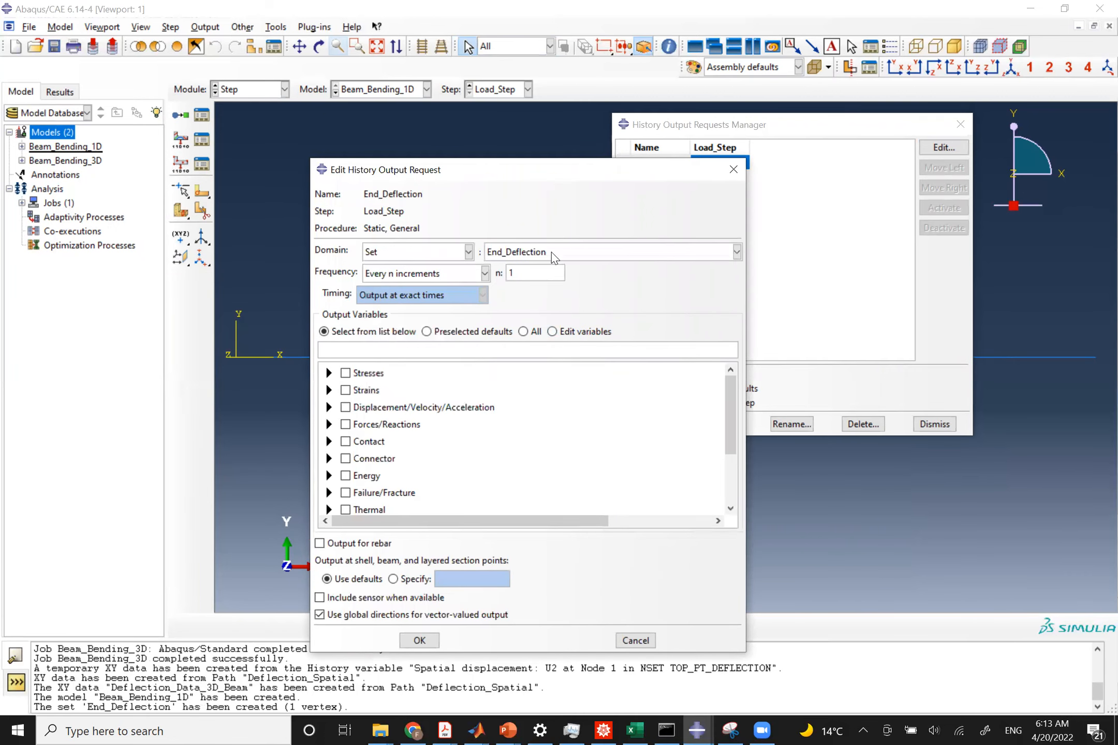
{"action": "left_click", "coordinate": [329, 407]}
{"action": "left_click", "coordinate": [346, 421]}
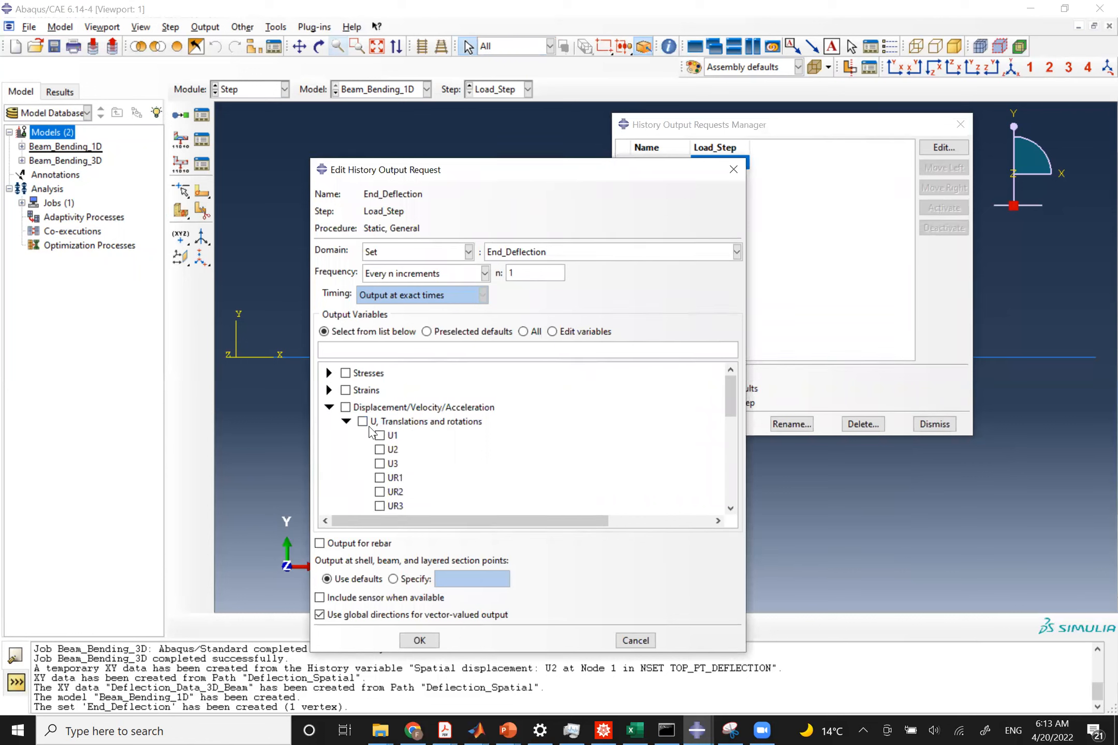
{"action": "left_click", "coordinate": [380, 450]}
{"action": "scroll", "coordinate": [407, 443], "scroll_direction": "down", "scroll_amount": 8}
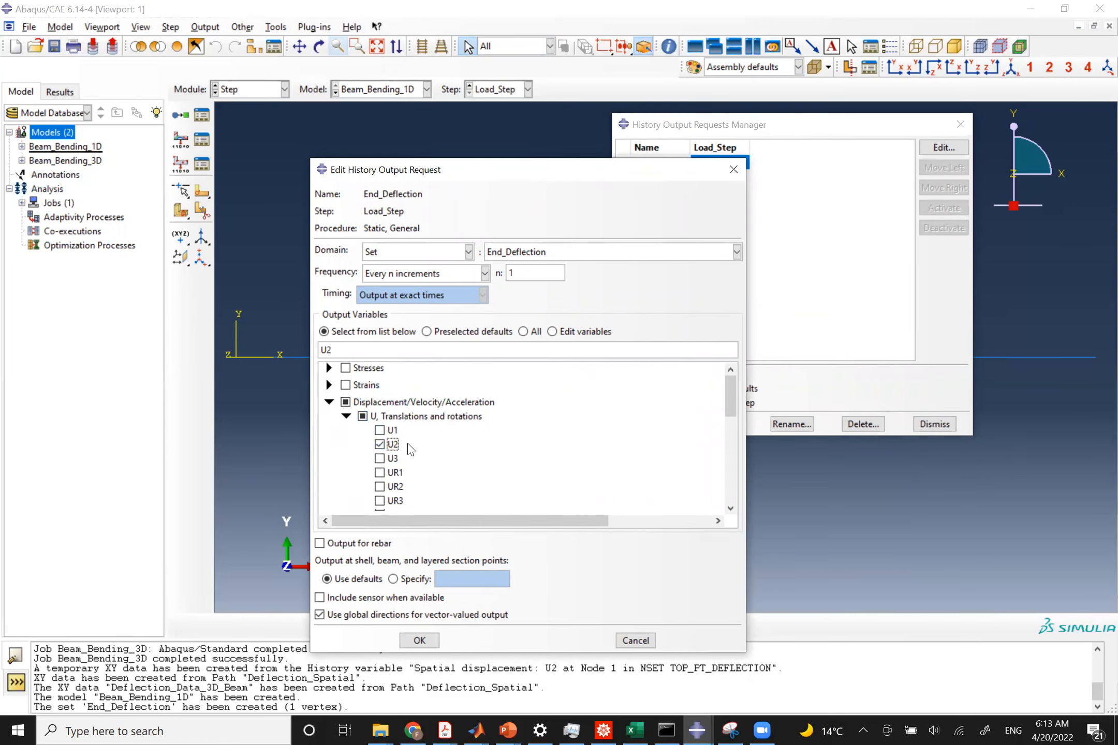
{"action": "left_click", "coordinate": [419, 642]}
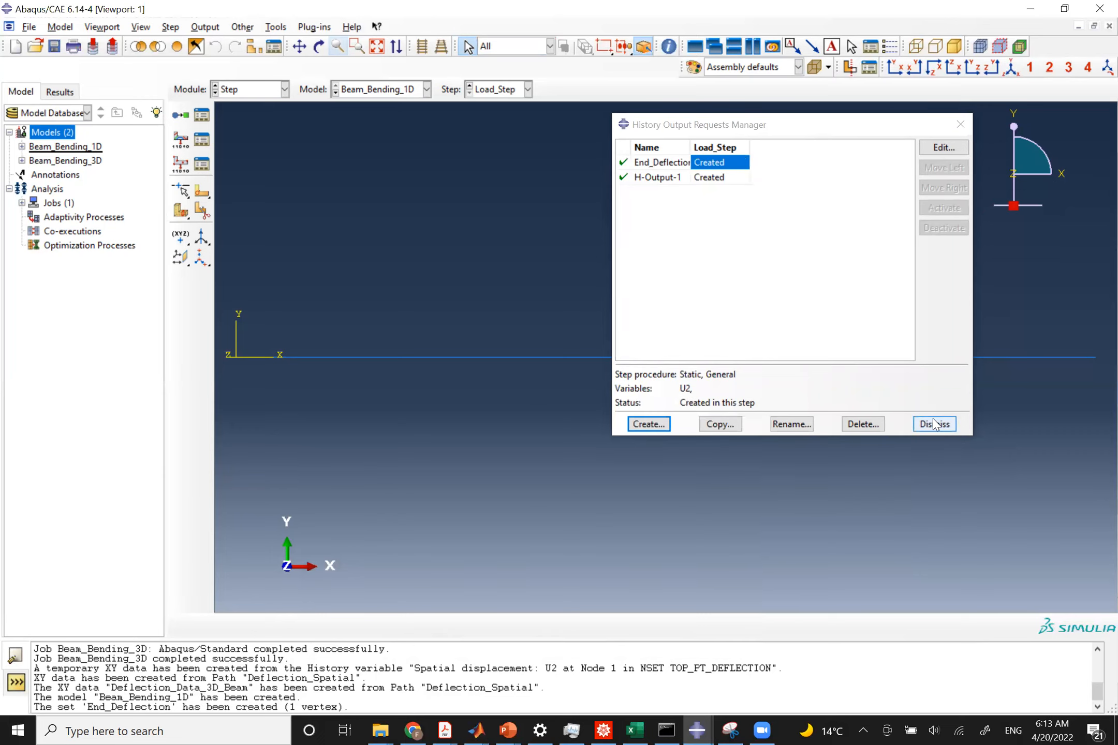
{"action": "left_click", "coordinate": [935, 424]}
In the Load module, fix the beam's left end with an ENCASTRE boundary condition named Fixed_BC.
{"action": "left_click", "coordinate": [246, 90]}
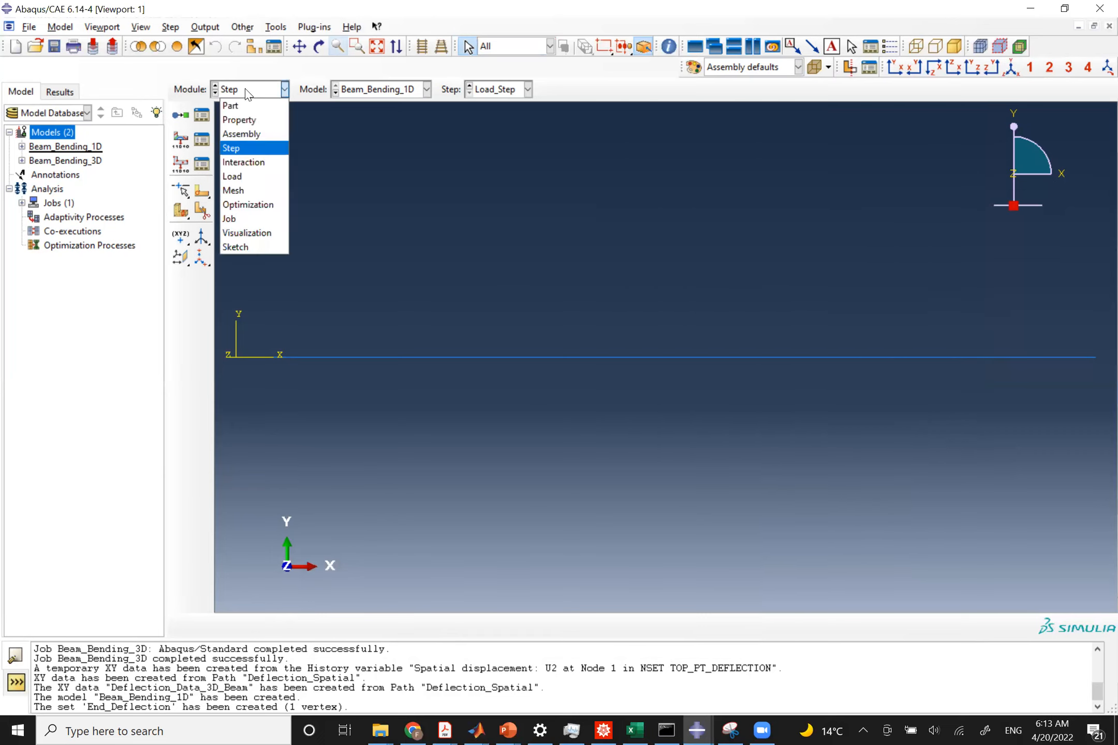
{"action": "left_click", "coordinate": [241, 177]}
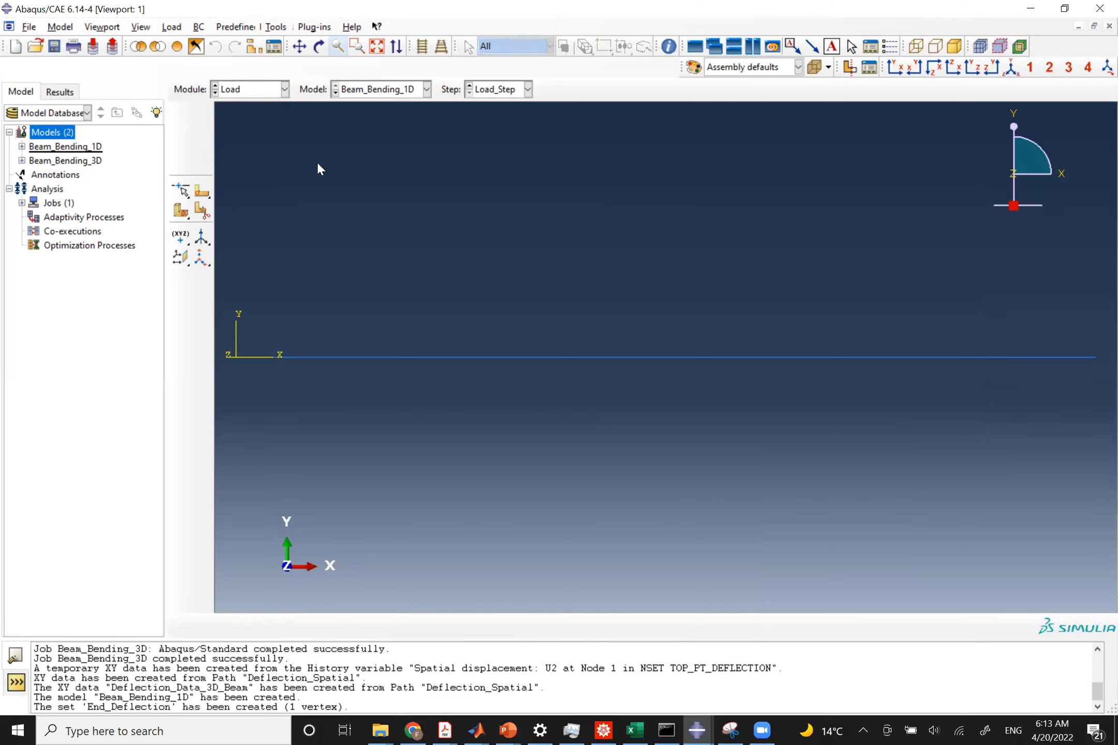
{"action": "left_click", "coordinate": [181, 139]}
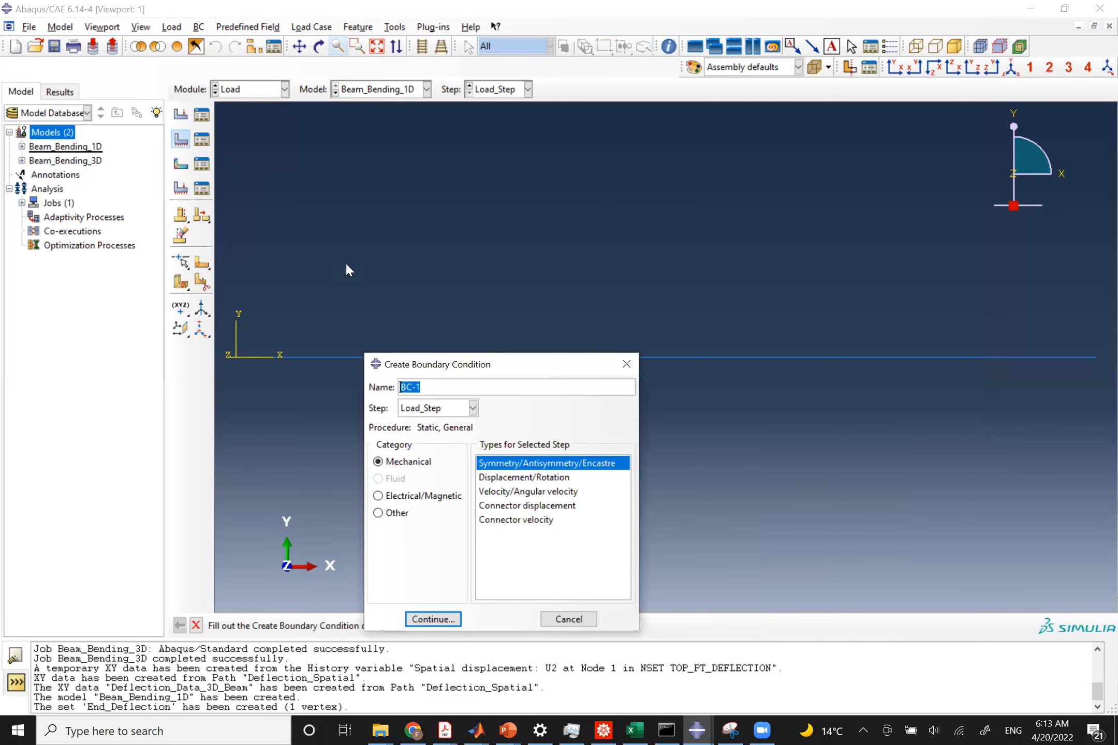
{"action": "type", "text": "Fixed_BC"}
{"action": "left_click", "coordinate": [422, 621]}
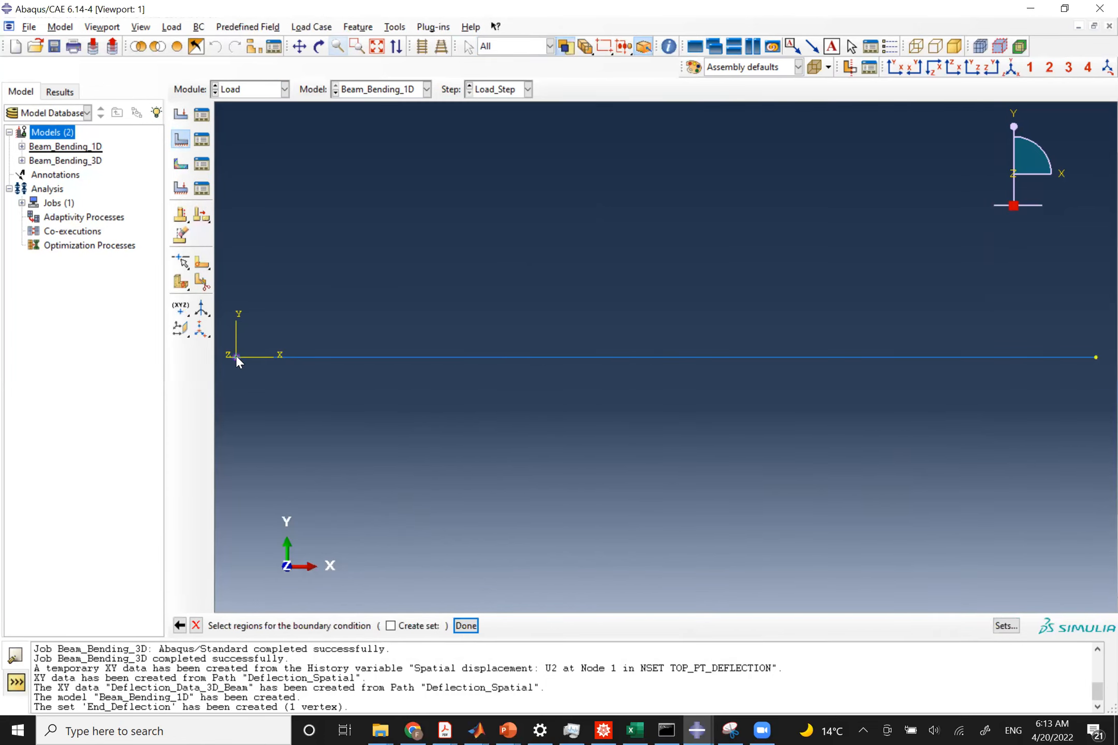
{"action": "left_click", "coordinate": [466, 626]}
{"action": "left_click", "coordinate": [773, 509]}
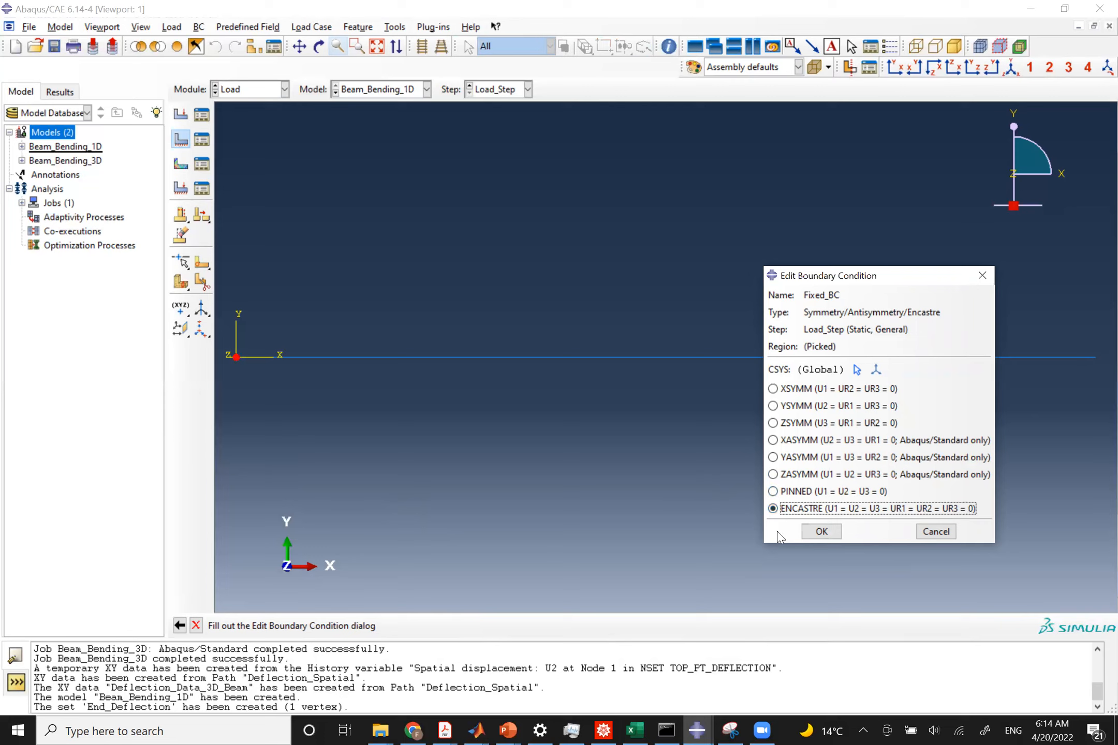
{"action": "left_click", "coordinate": [823, 531]}
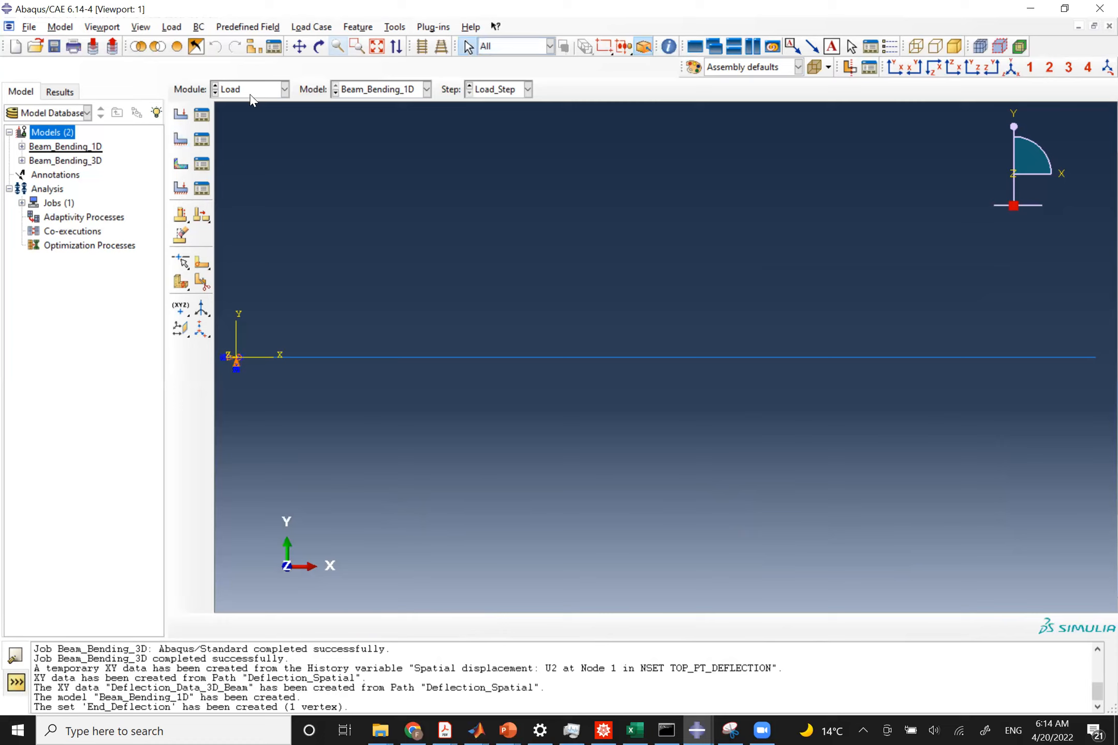
Create a line load named Distriubted_Load in Load_Step applied to the whole beam.
{"action": "left_click", "coordinate": [181, 115]}
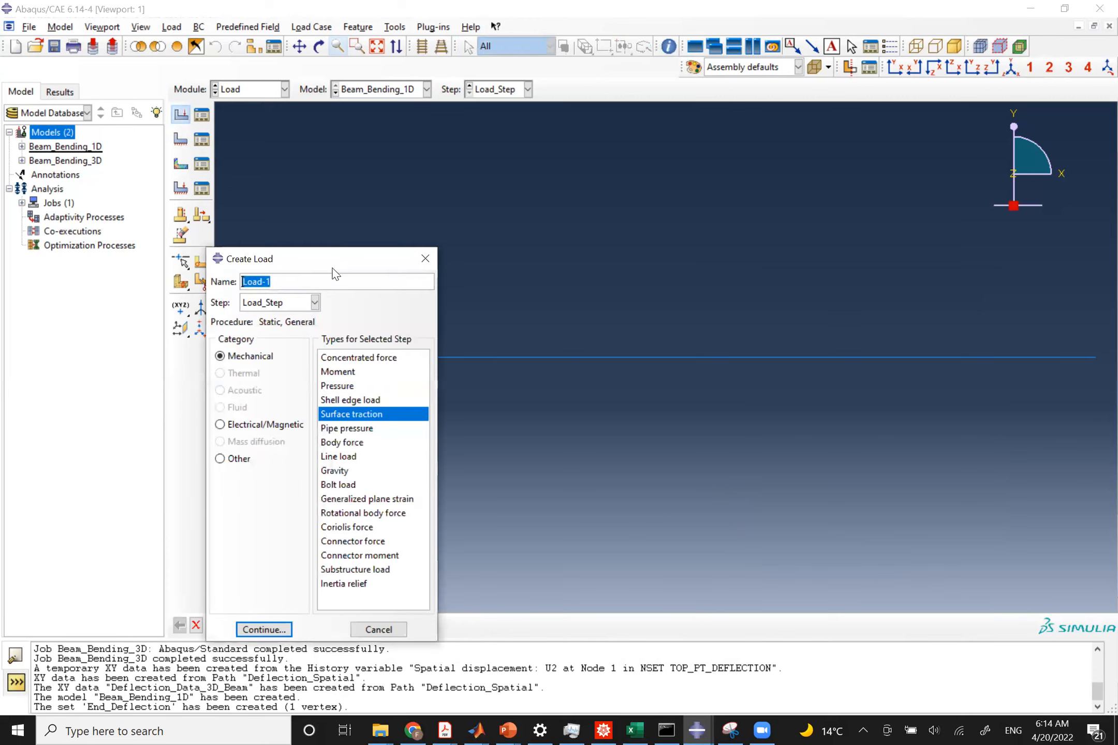
{"action": "type", "text": "Distriubted_Load"}
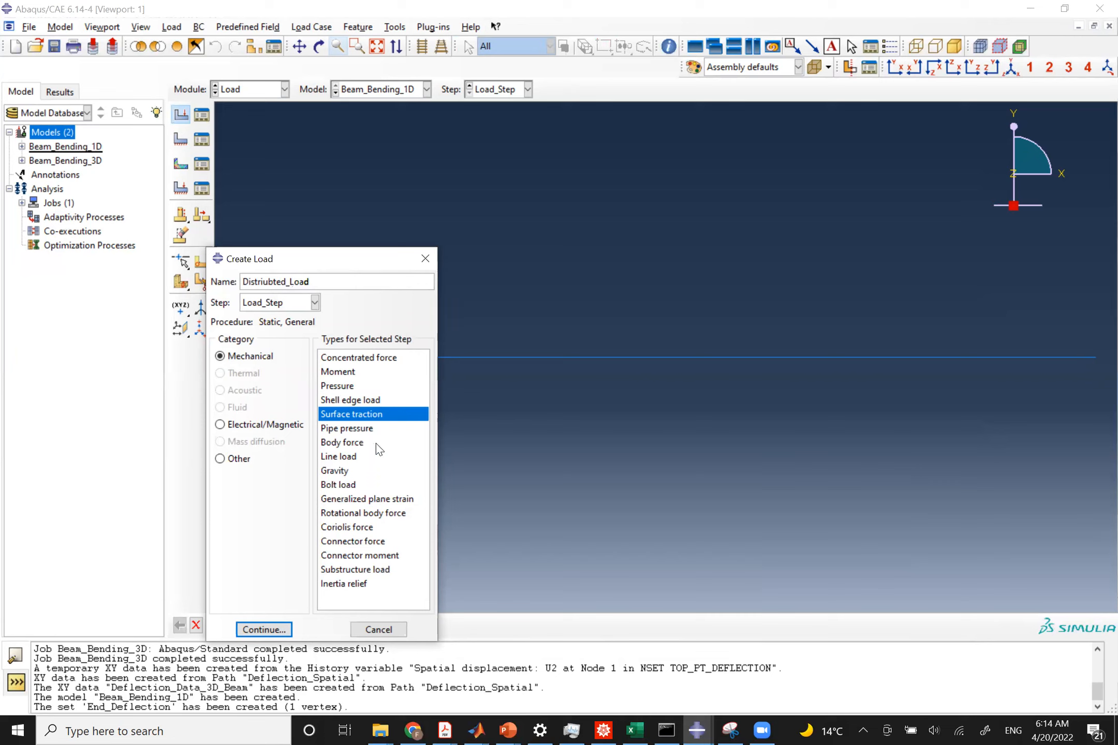
{"action": "left_click", "coordinate": [346, 457]}
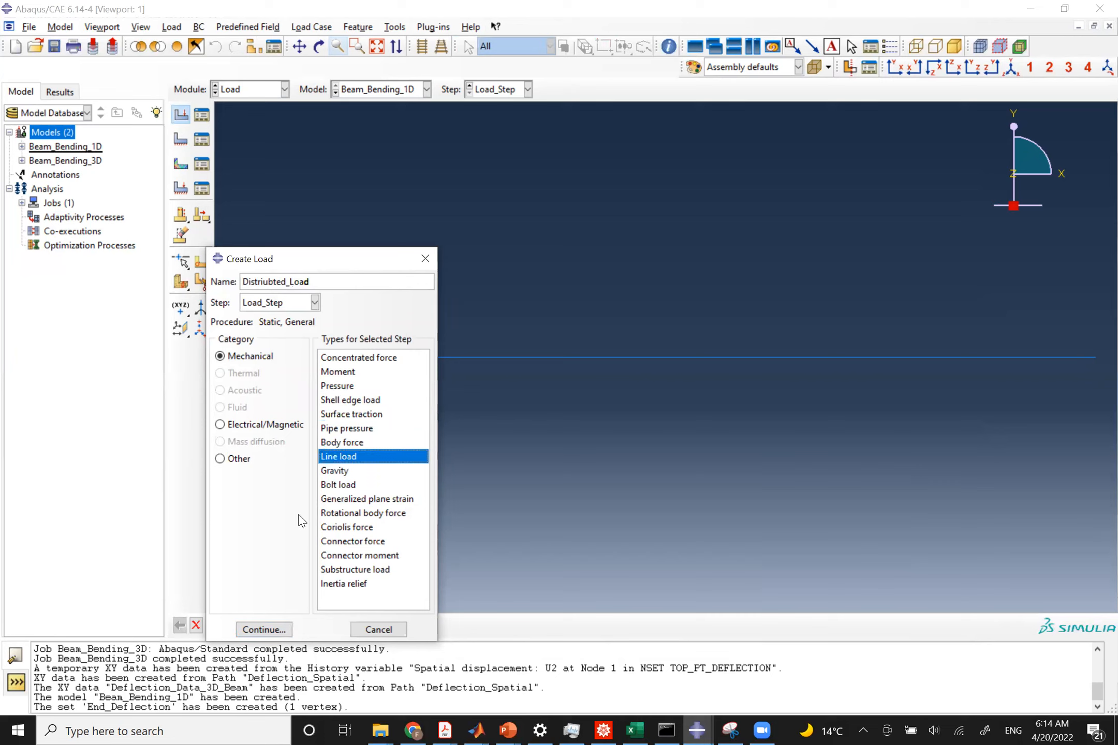
{"action": "left_click", "coordinate": [265, 630]}
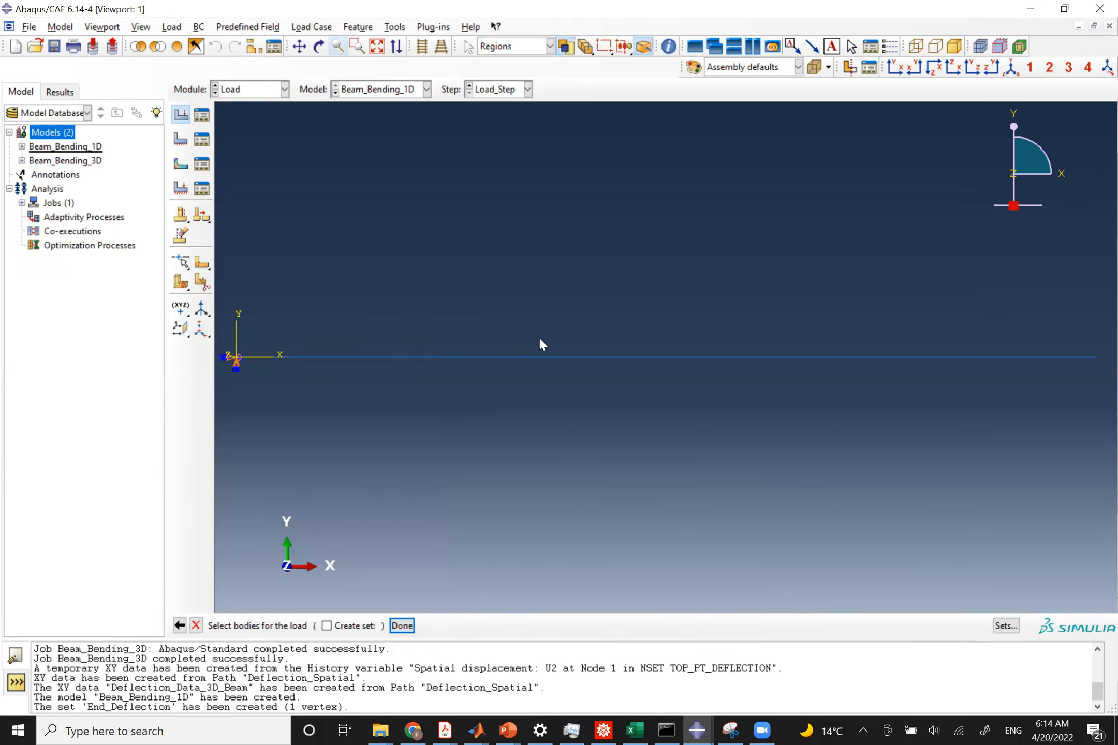
{"action": "left_click", "coordinate": [577, 353]}
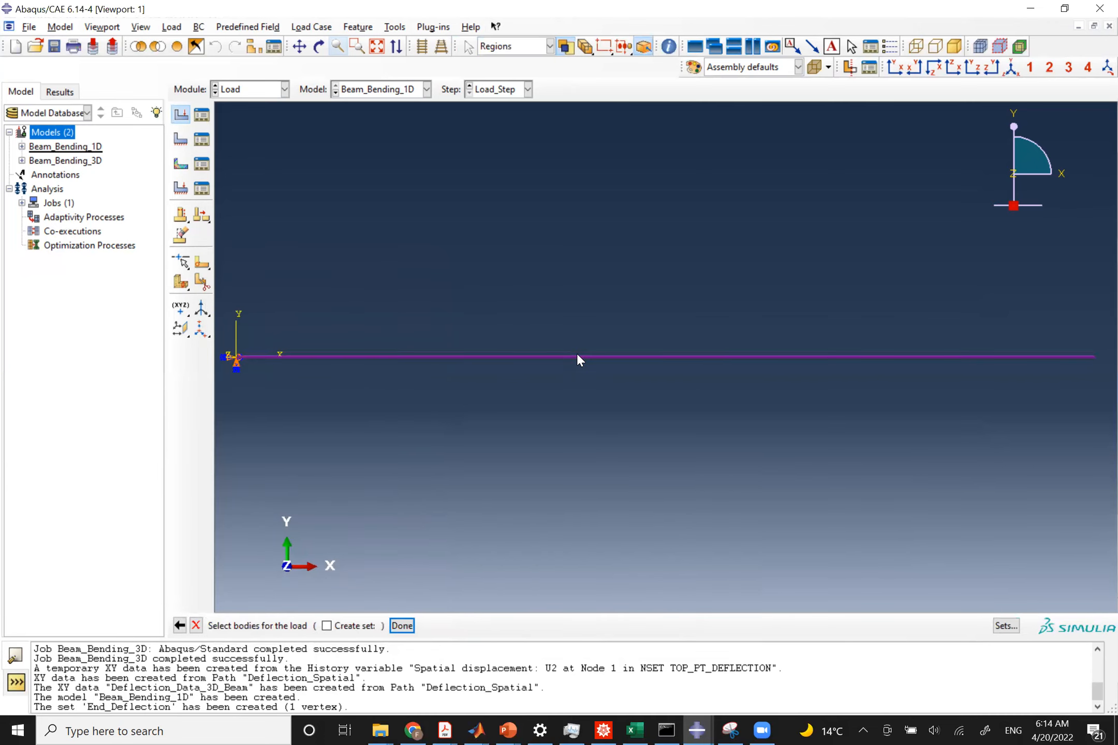
{"action": "left_click", "coordinate": [401, 626]}
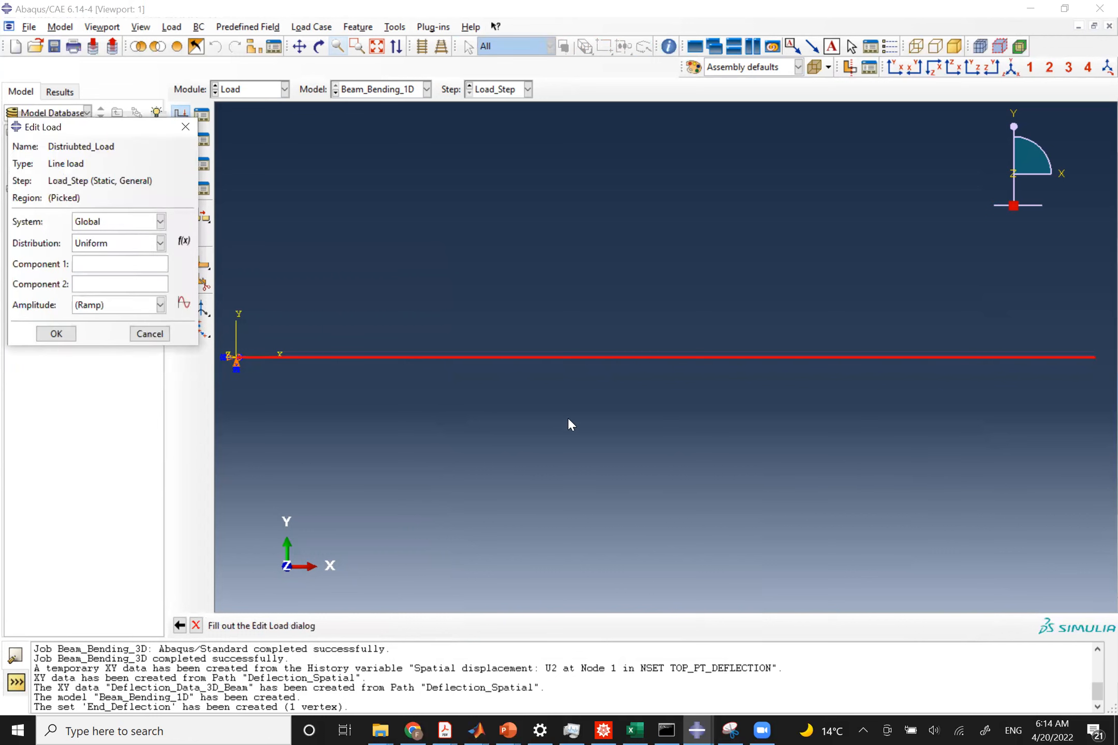
Set the line load's Component 1 to 0 and Component 2 to -100.
{"action": "left_click", "coordinate": [146, 266]}
{"action": "type", "text": "0"}
{"action": "key", "text": "Tab"}
{"action": "type", "text": "-100"}
{"action": "left_click", "coordinate": [56, 334]}
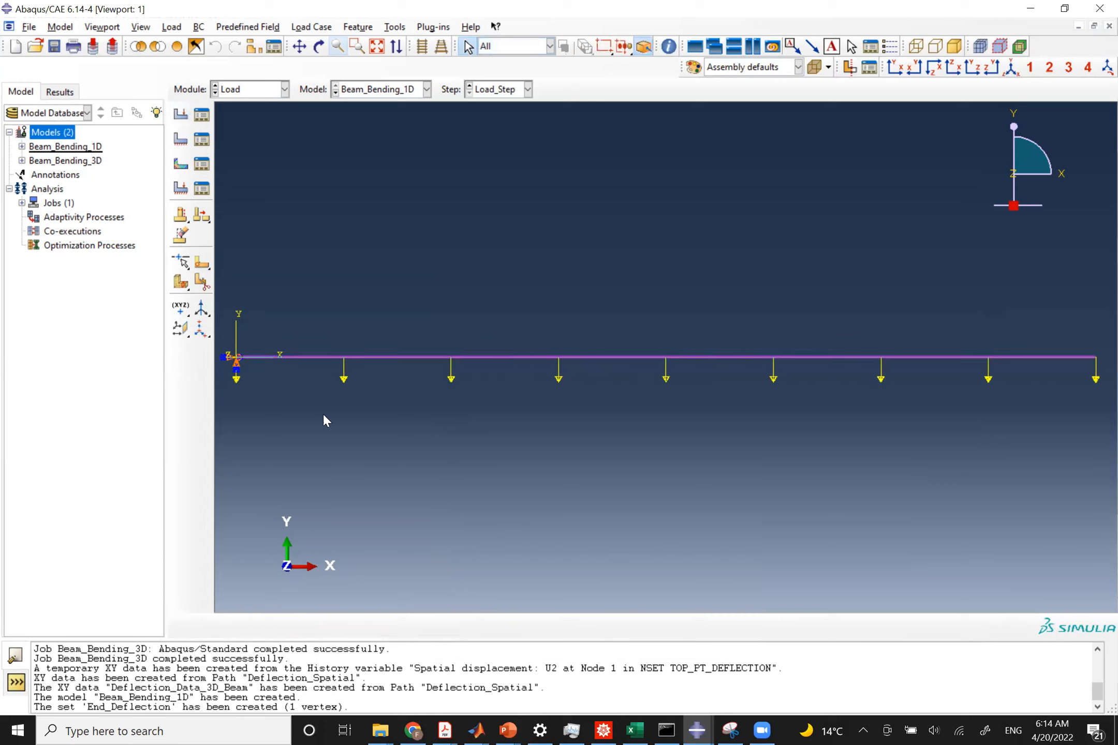
In the Mesh module, seed the beam with an approximate global size of 0.1.
{"action": "left_click", "coordinate": [257, 93]}
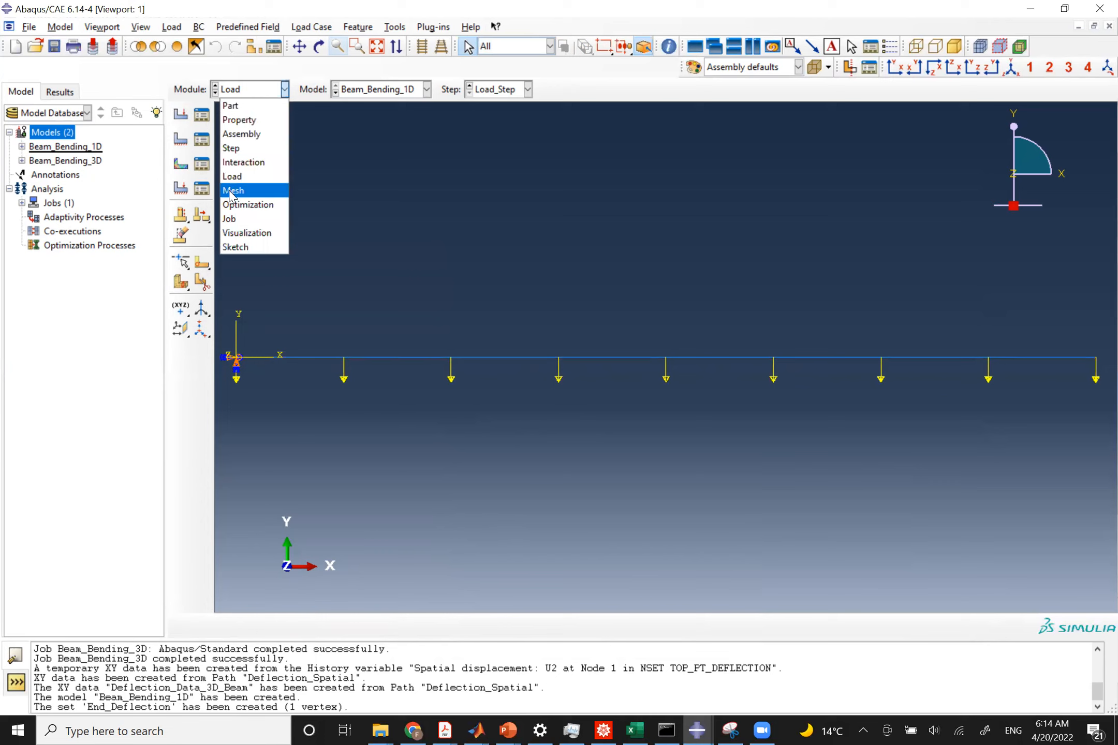
{"action": "left_click", "coordinate": [230, 190]}
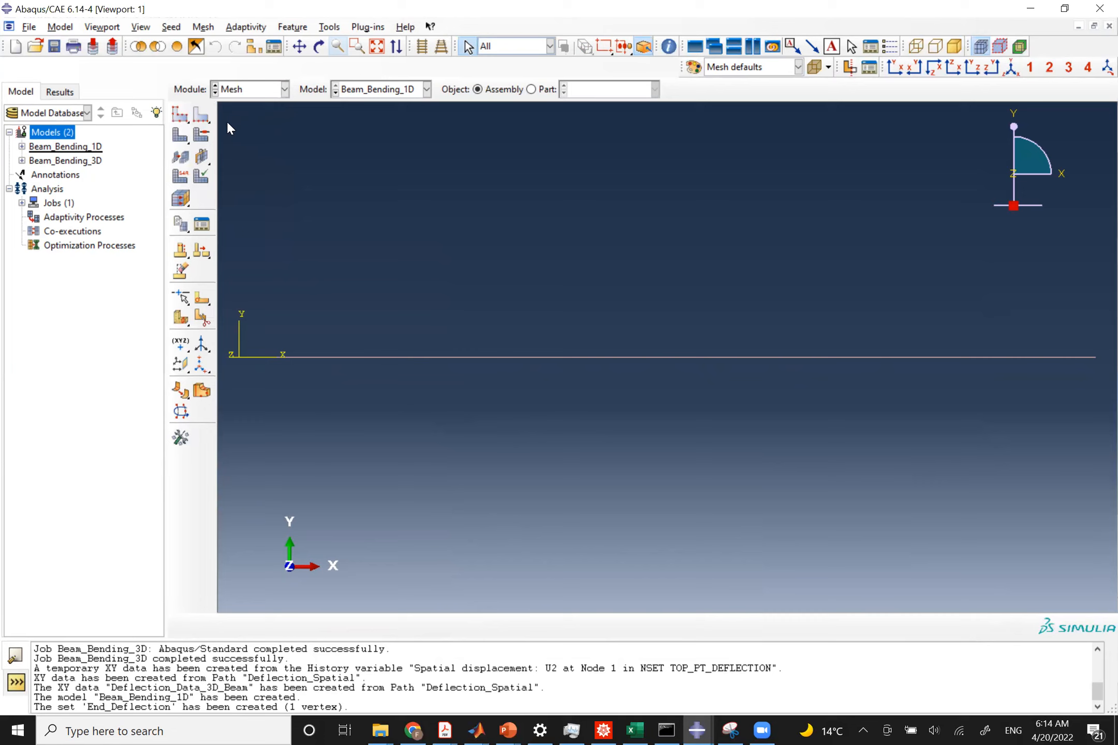
{"action": "left_click", "coordinate": [179, 115]}
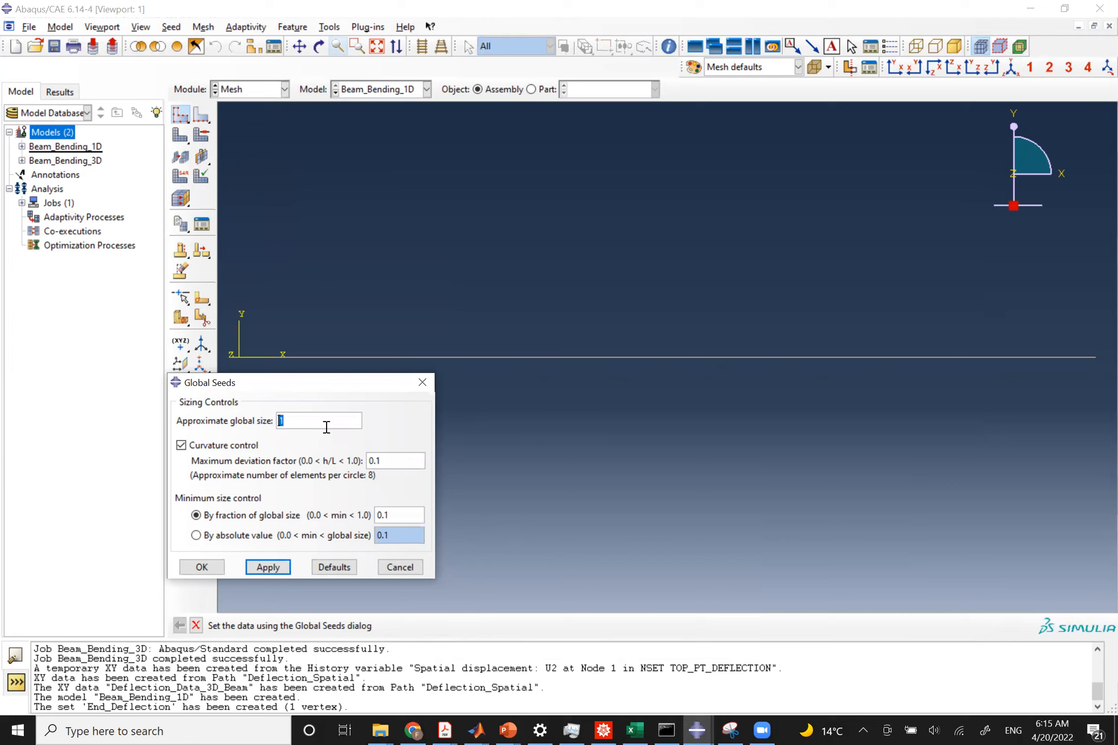
{"action": "type", "text": "0.1"}
{"action": "left_click", "coordinate": [267, 568]}
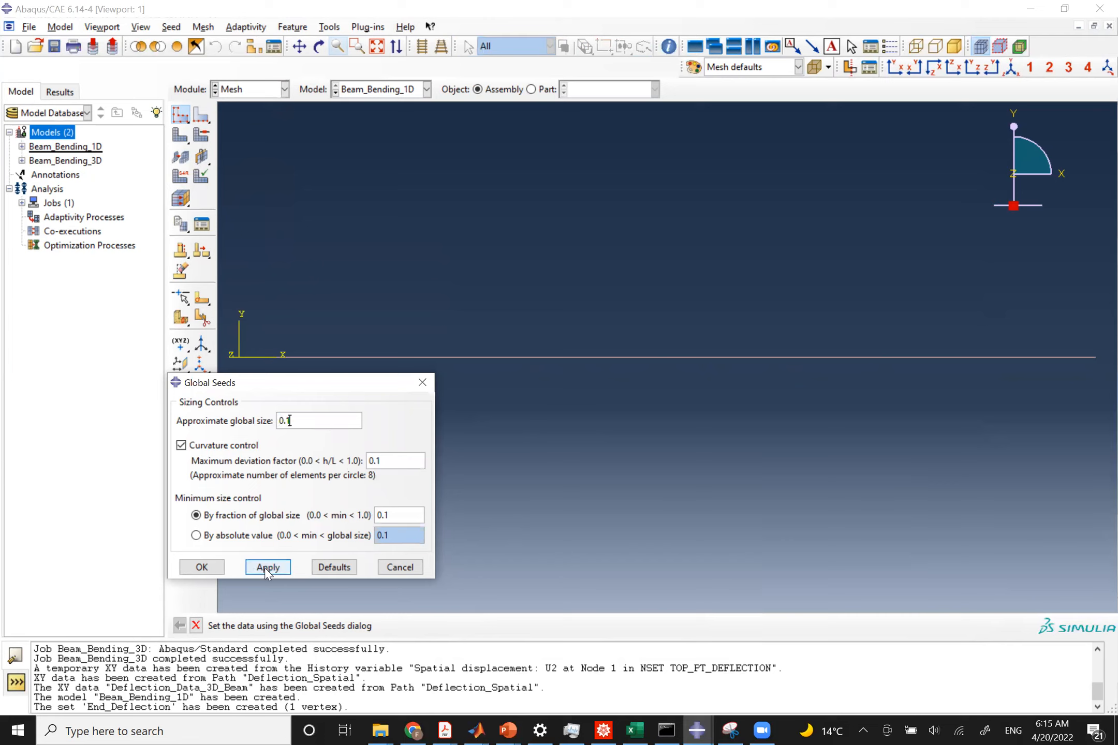
{"action": "left_click", "coordinate": [214, 565]}
Mesh the beam part instance and check the element count message.
{"action": "left_click", "coordinate": [180, 136]}
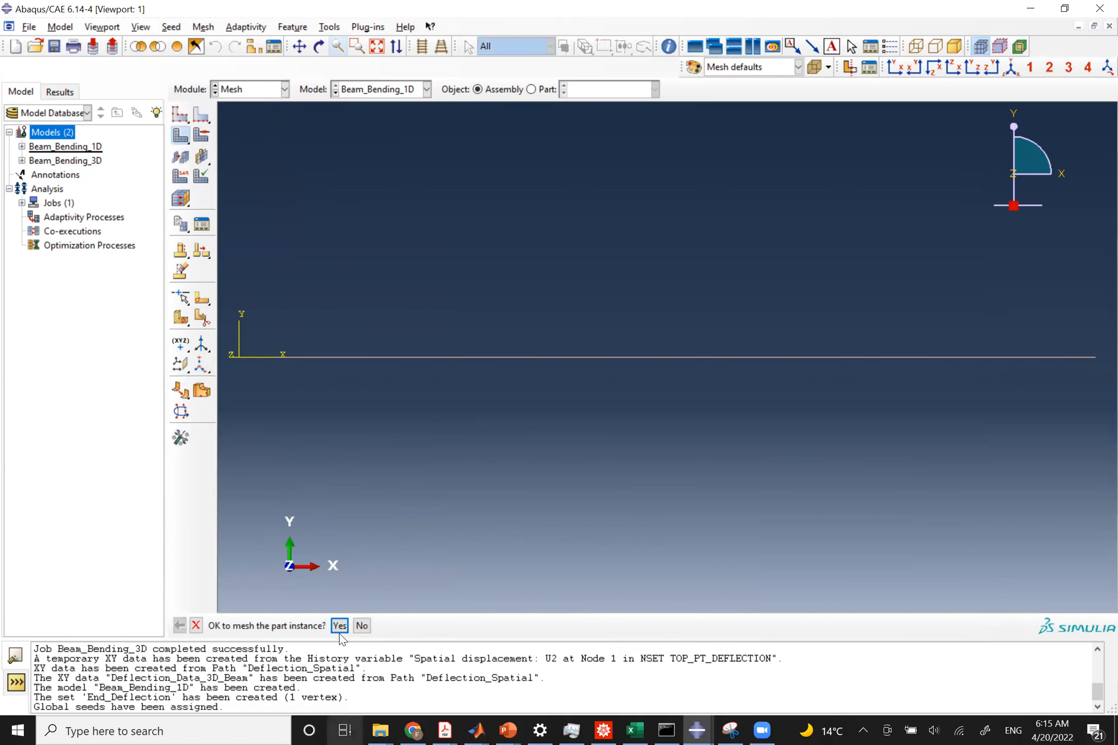
{"action": "left_click", "coordinate": [339, 626]}
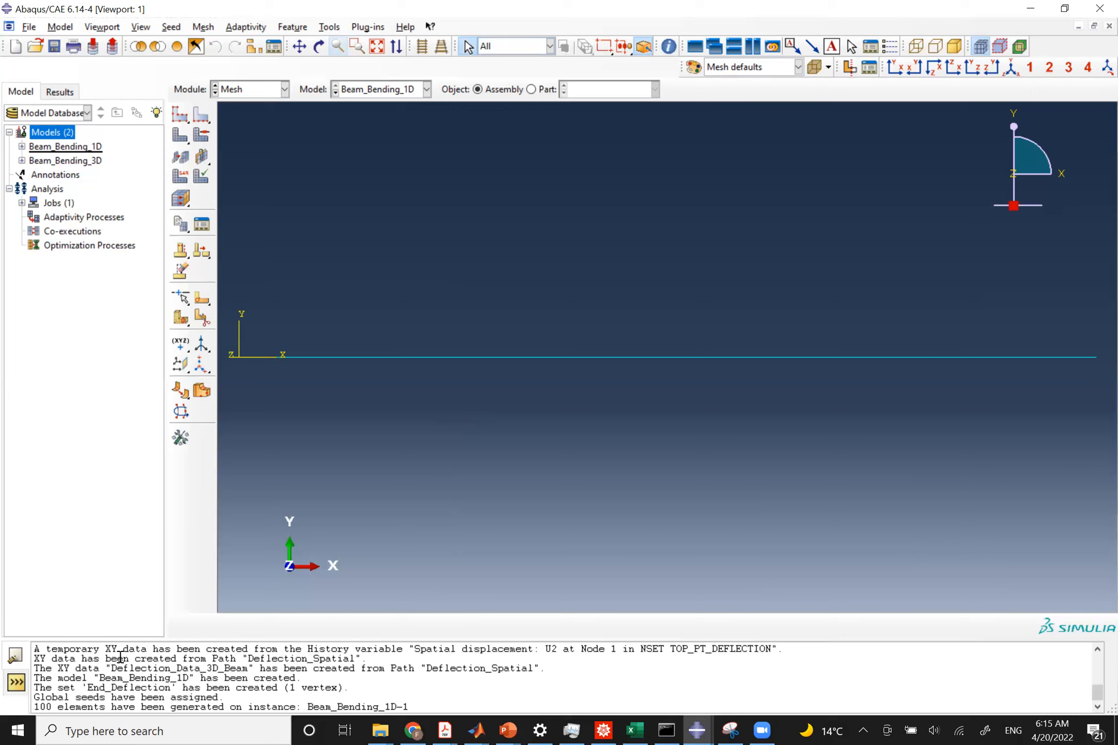
{"action": "left_click_drag", "start_coordinate": [34, 707], "coordinate": [146, 706]}
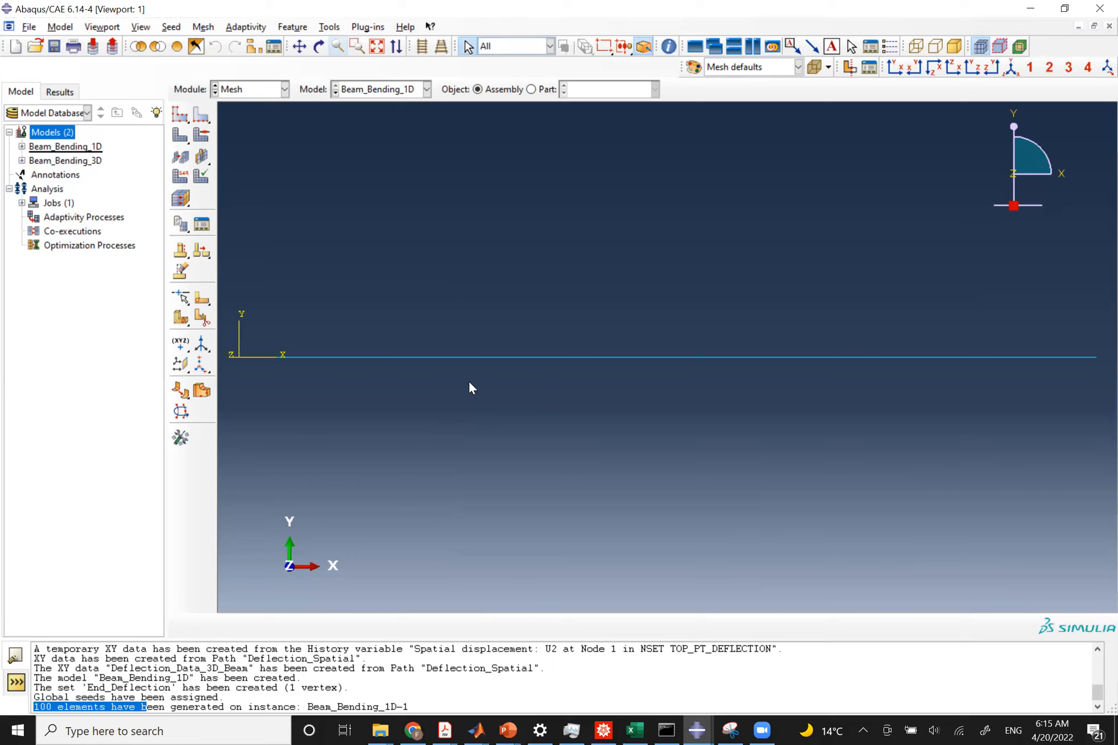
{"action": "left_click", "coordinate": [176, 699]}
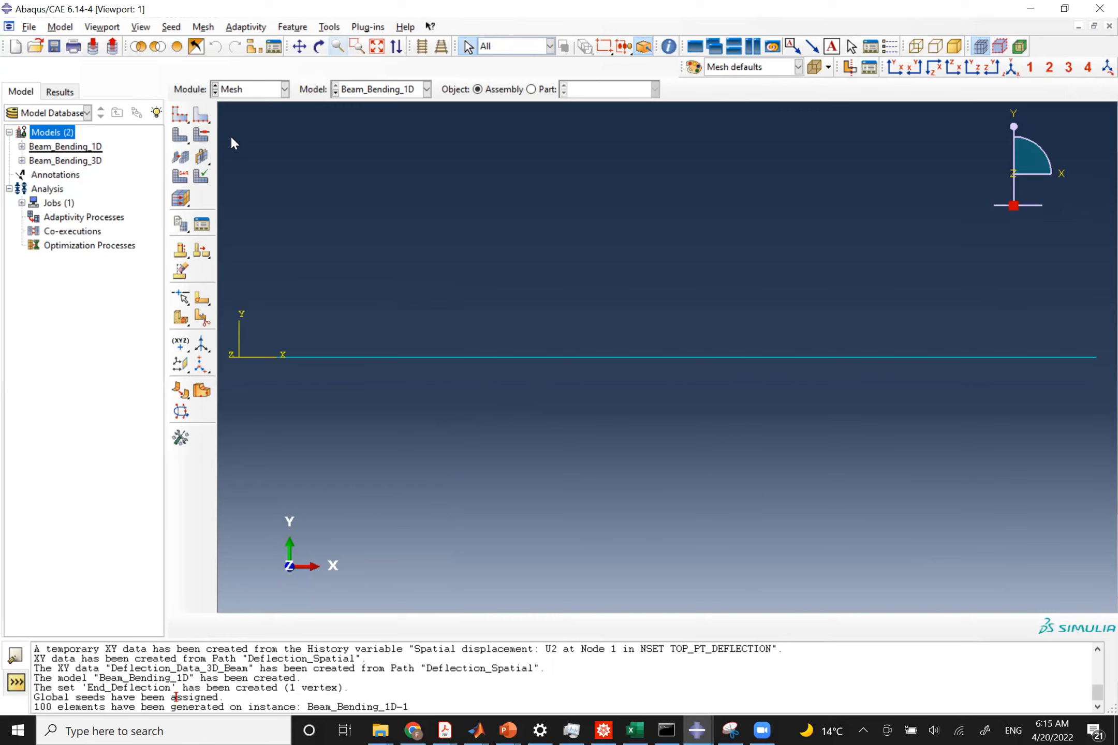
Assign the linear shear-flexible Beam element type (B21) to the beam.
{"action": "left_click", "coordinate": [178, 176]}
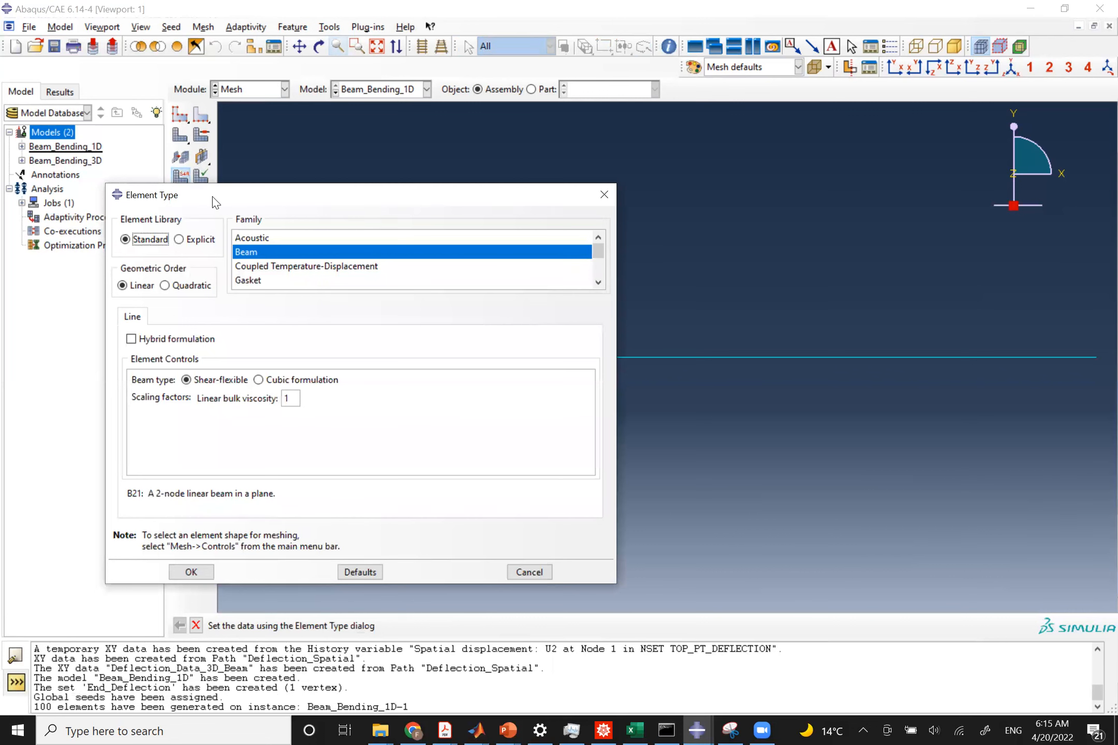
{"action": "left_click_drag", "start_coordinate": [215, 203], "coordinate": [371, 188]}
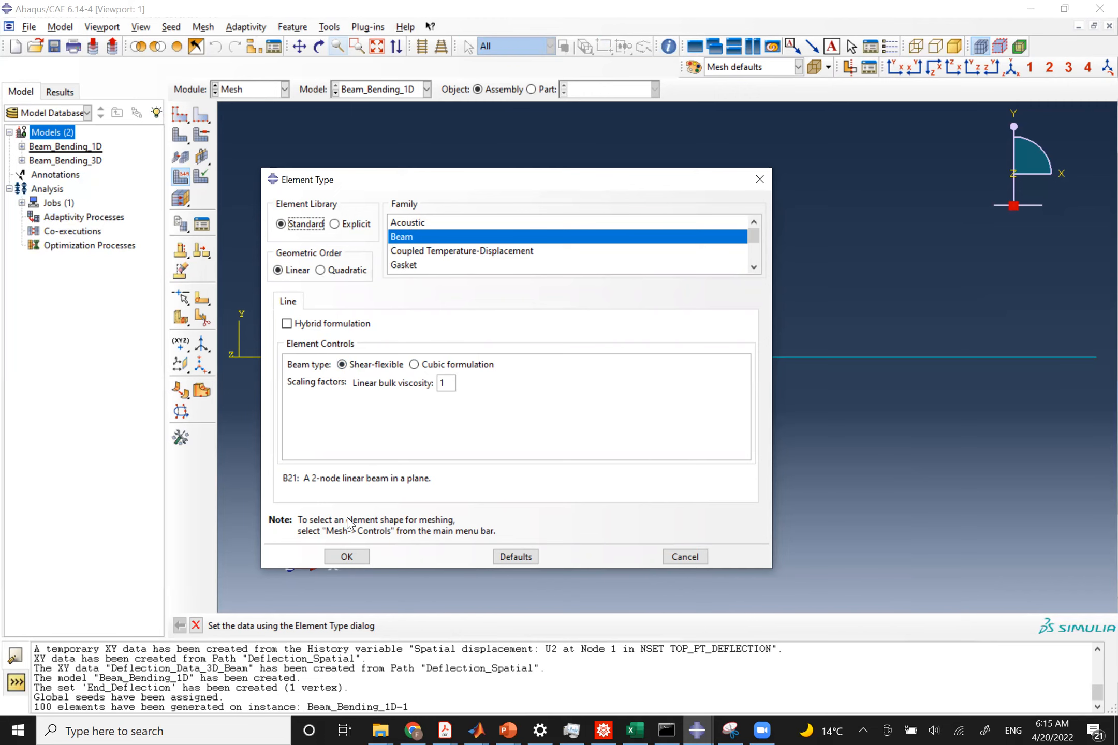
{"action": "left_click", "coordinate": [347, 557]}
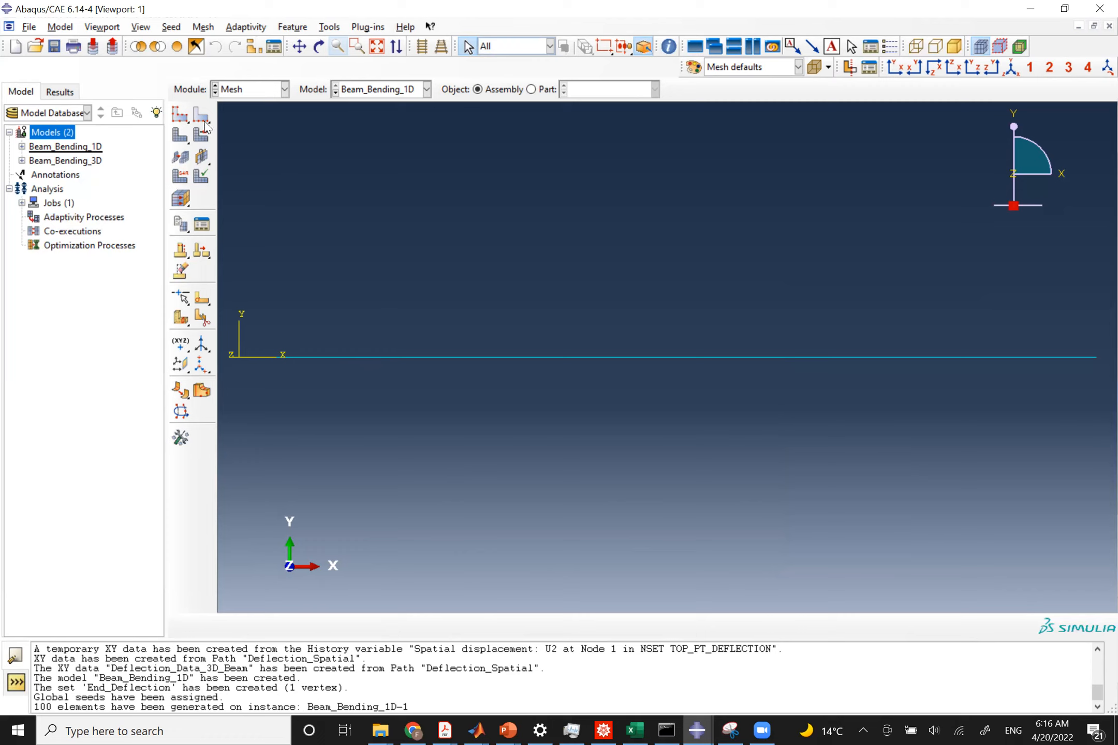
Create a job named Beam_Bending_1D for the Beam_Bending_1D model in the Job module.
{"action": "left_click", "coordinate": [233, 92]}
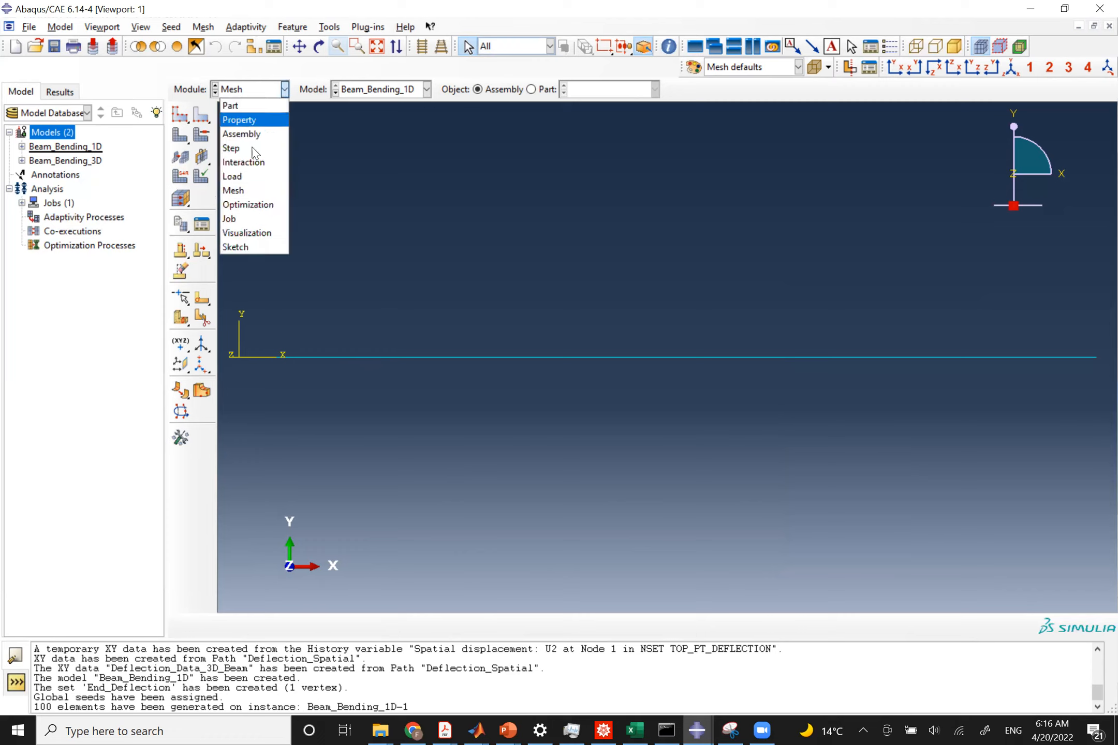
{"action": "left_click", "coordinate": [264, 220]}
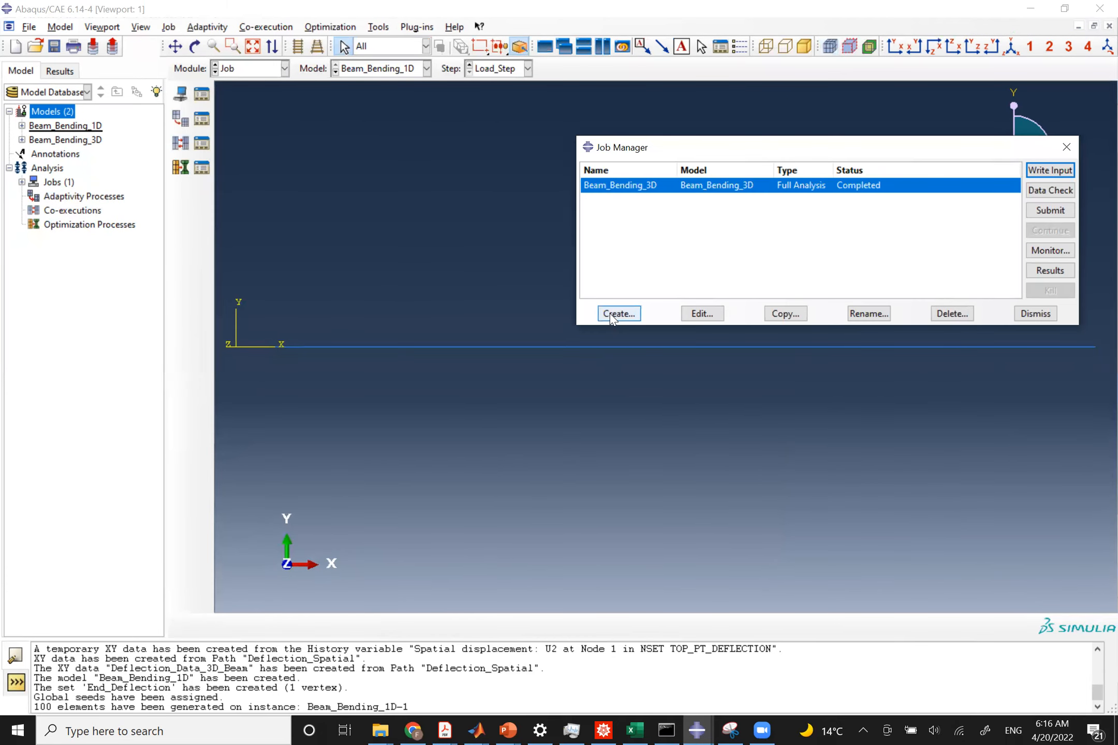
{"action": "left_click", "coordinate": [615, 314]}
{"action": "type", "text": "Beam_Bending_1D"}
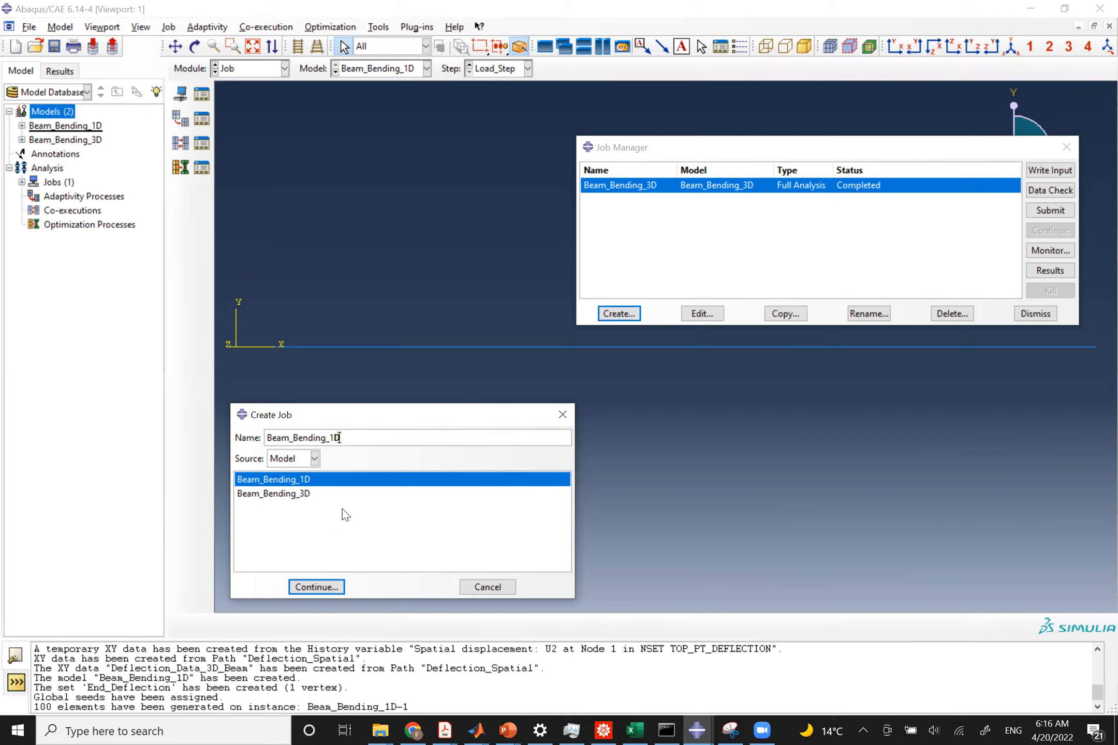
{"action": "left_click", "coordinate": [314, 588]}
{"action": "left_click", "coordinate": [792, 518]}
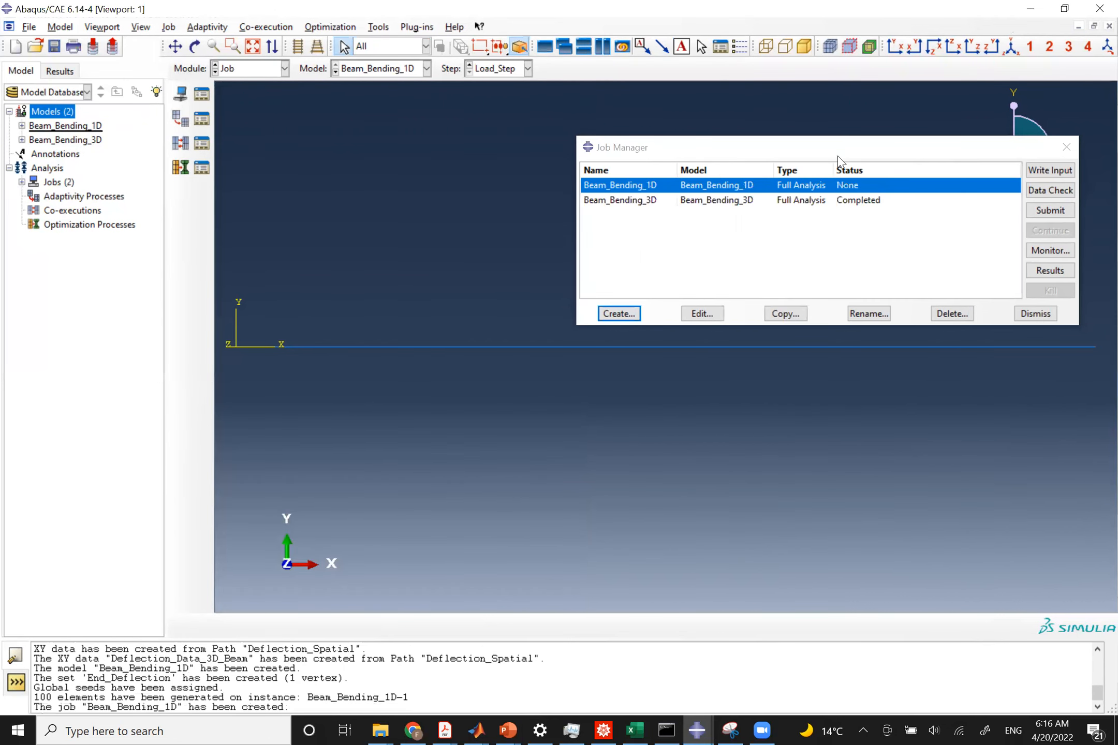
Try to submit the Beam_Bending_1D job.
{"action": "left_click_drag", "start_coordinate": [838, 158], "coordinate": [713, 189]}
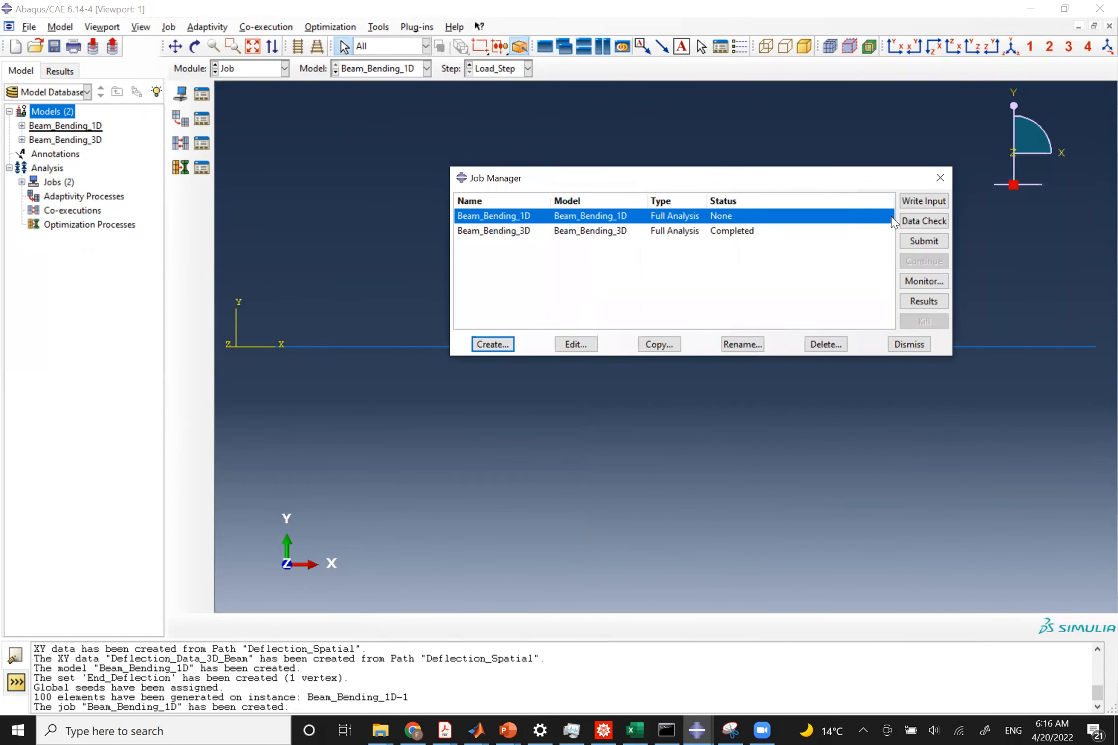
{"action": "left_click", "coordinate": [923, 241]}
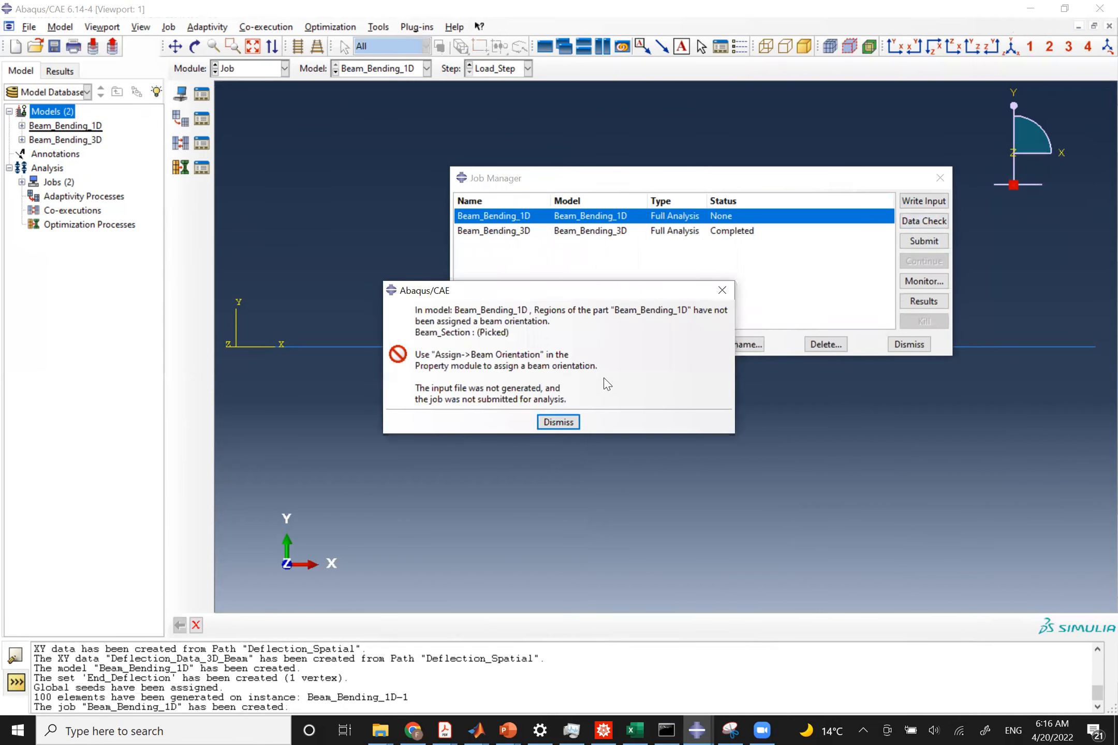
{"action": "left_click", "coordinate": [549, 423]}
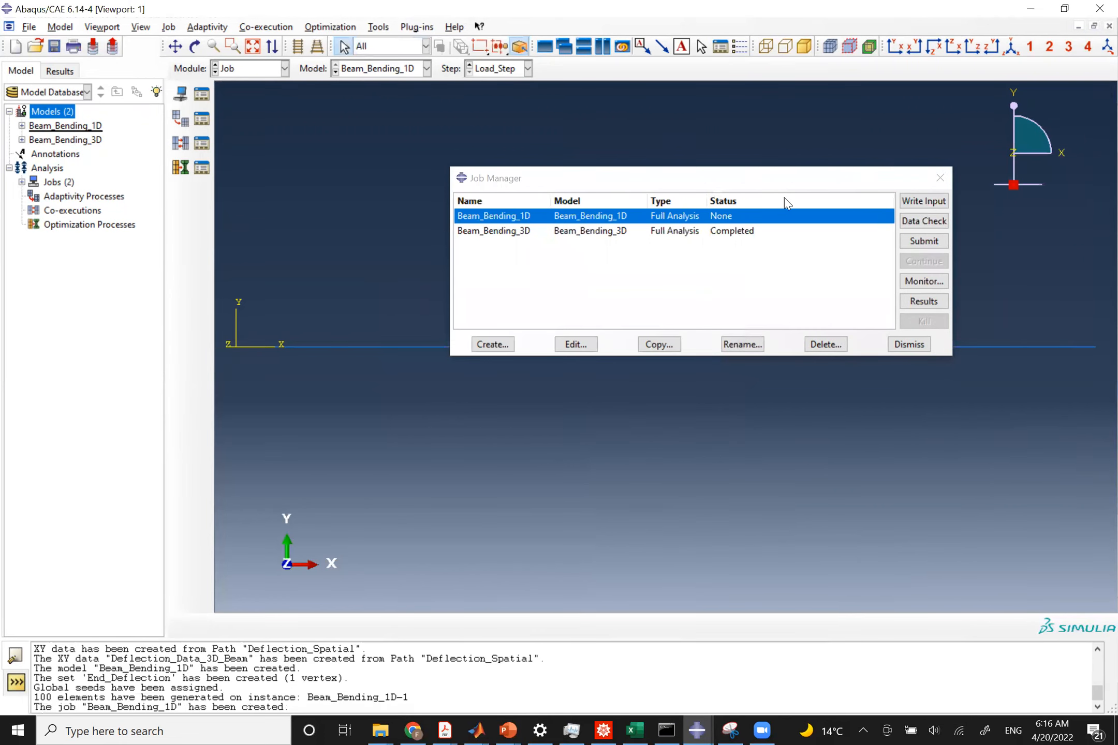
In the Property module, assign a beam orientation to the whole beam, accepting the n1 direction 0.0,0.0,-1.0.
{"action": "left_click", "coordinate": [239, 70]}
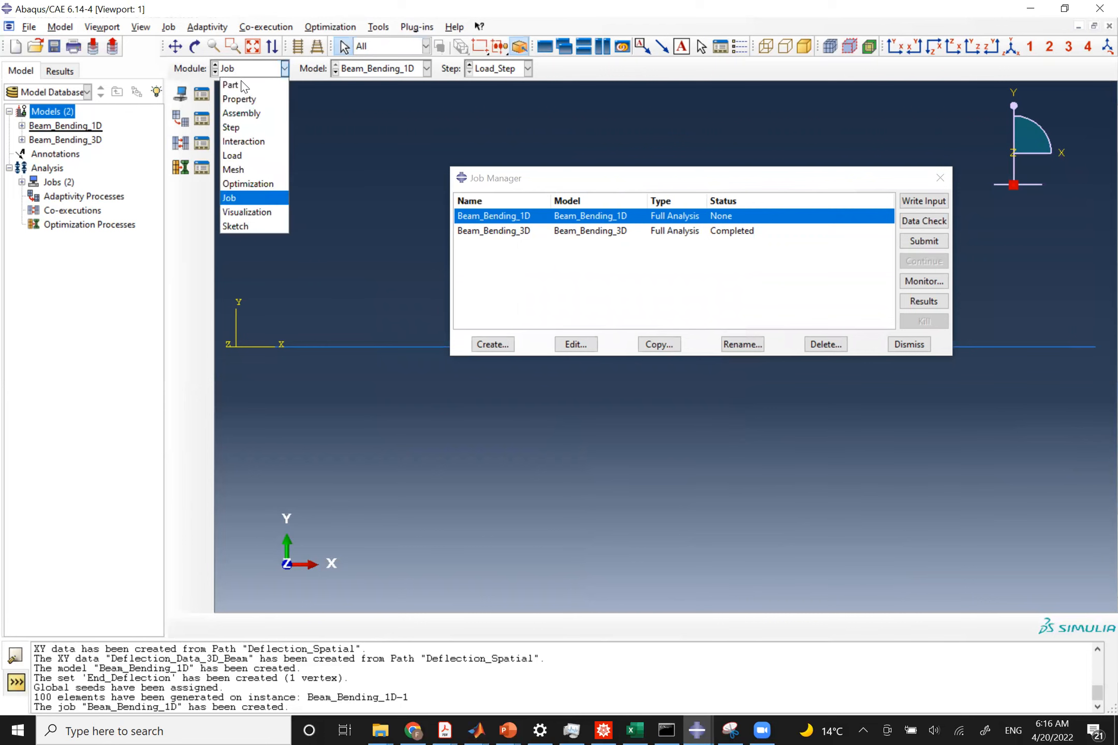
{"action": "left_click", "coordinate": [252, 99]}
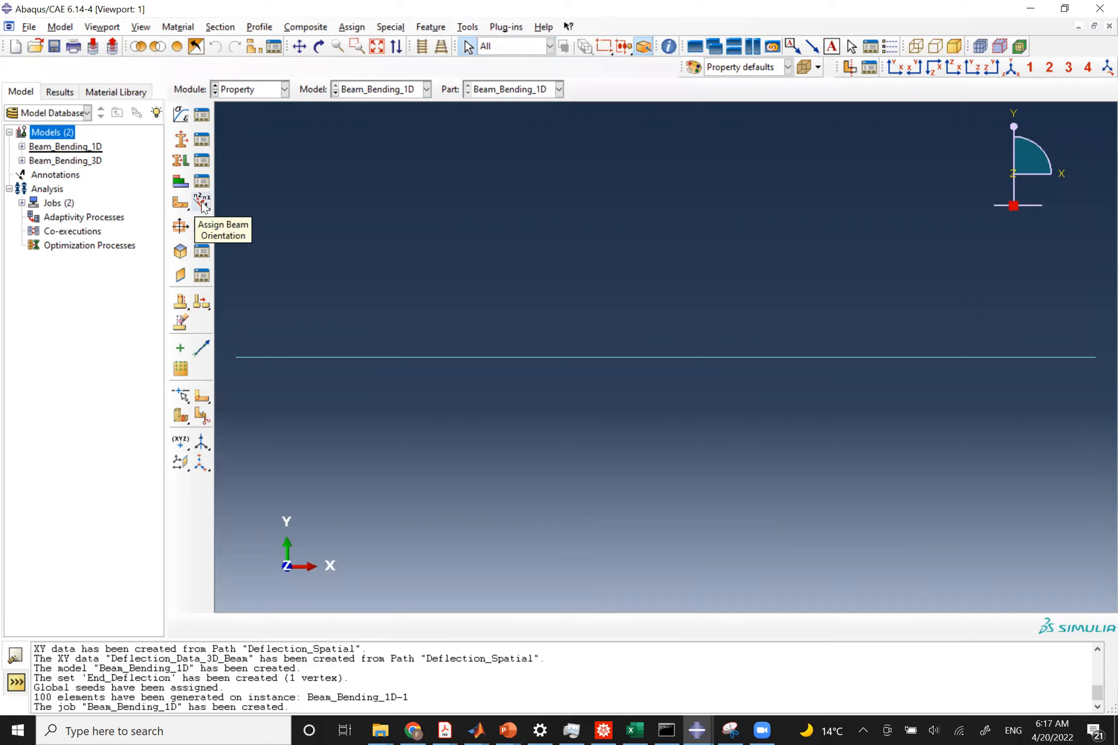
{"action": "left_click", "coordinate": [202, 204]}
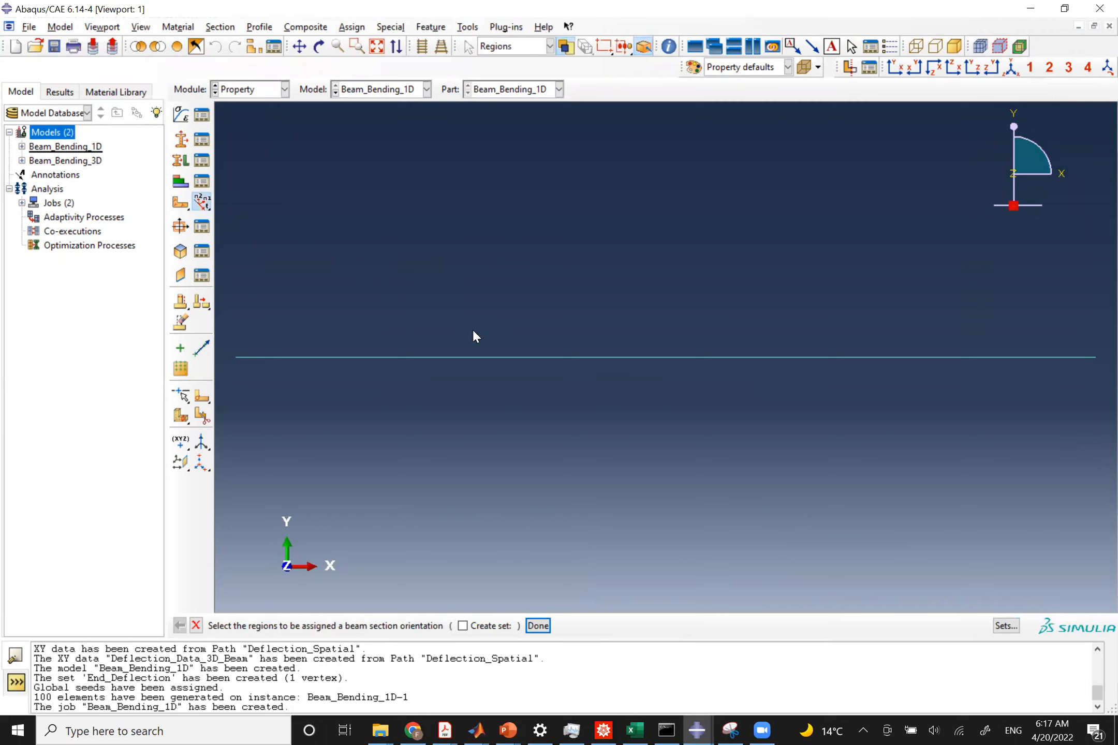
{"action": "left_click_drag", "start_coordinate": [477, 335], "coordinate": [531, 388]}
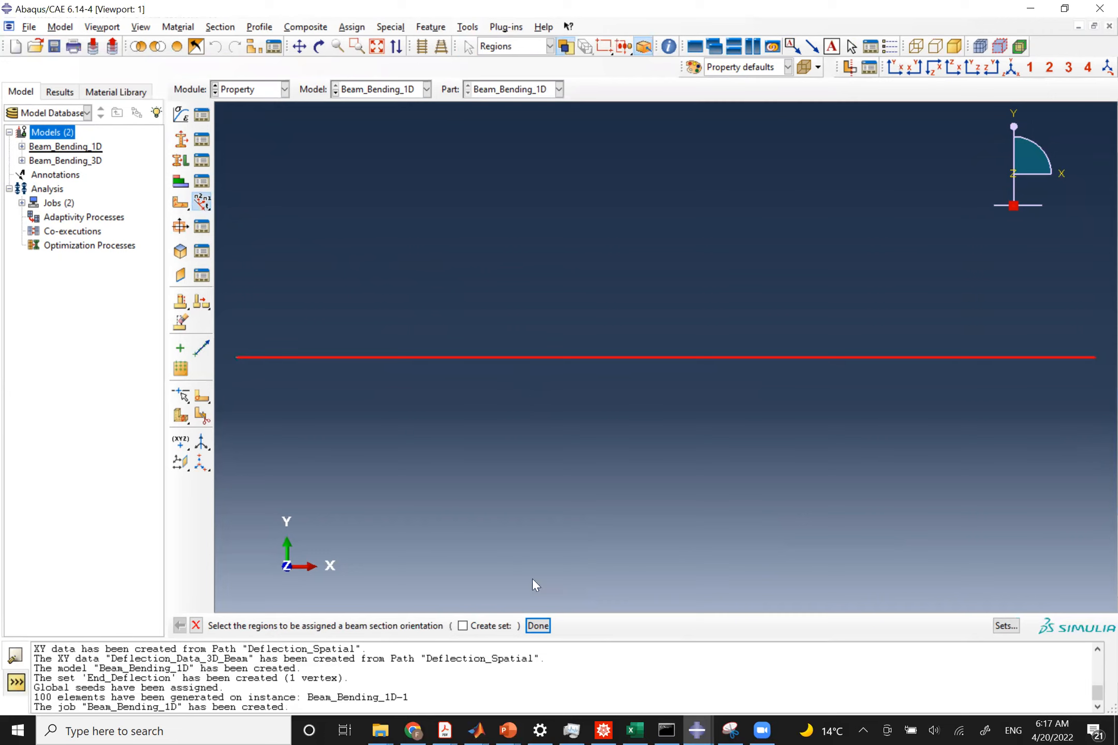
{"action": "left_click", "coordinate": [538, 624]}
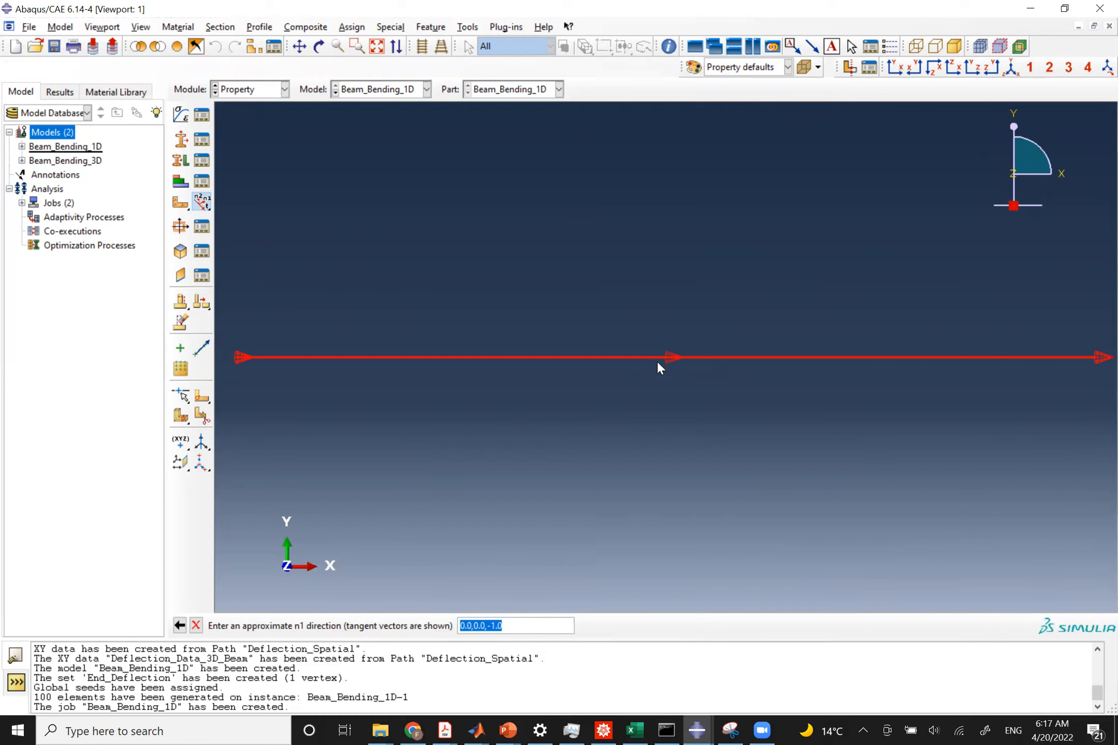
{"action": "key", "text": "Return"}
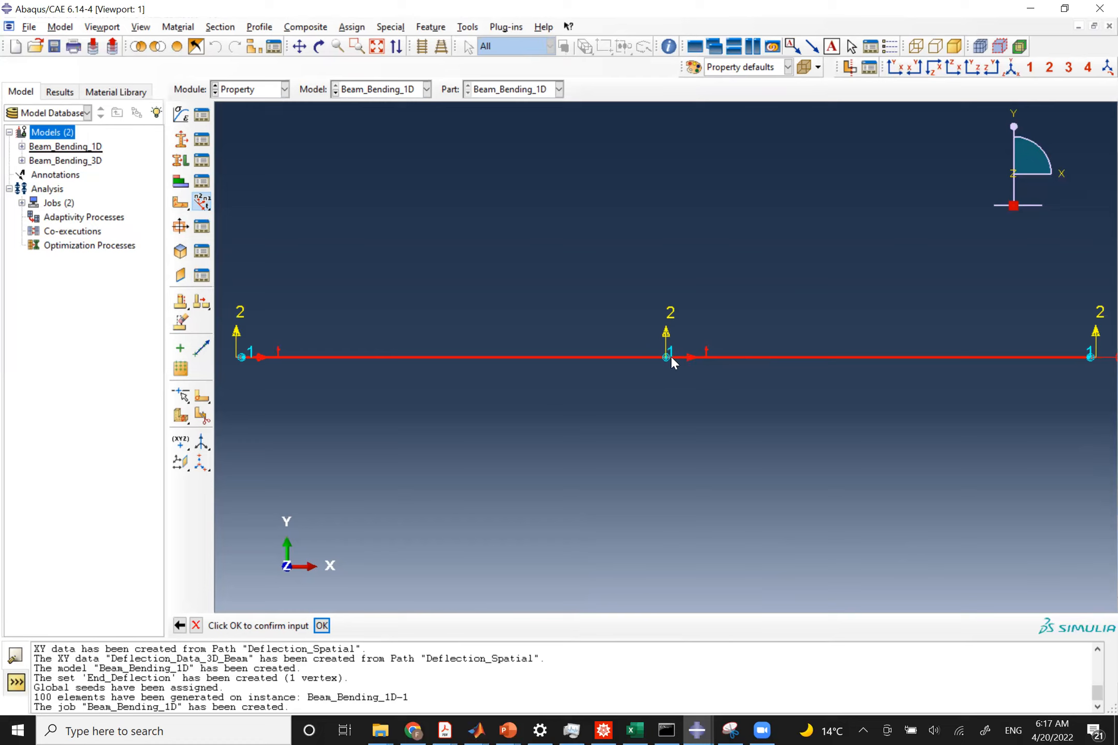
Switch to the browser and review the documentation on the beam cross-sectional axis system and n1-direction.
{"action": "key", "text": "alt+Tab"}
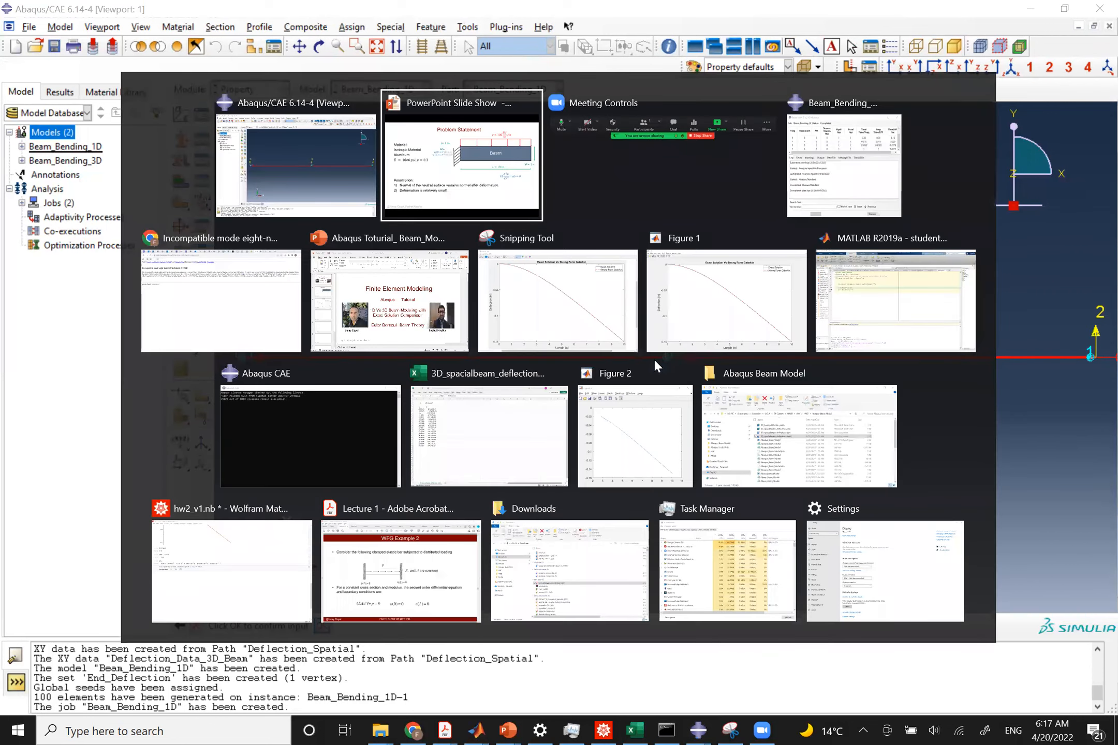
{"action": "key", "text": "alt+shift+Tab"}
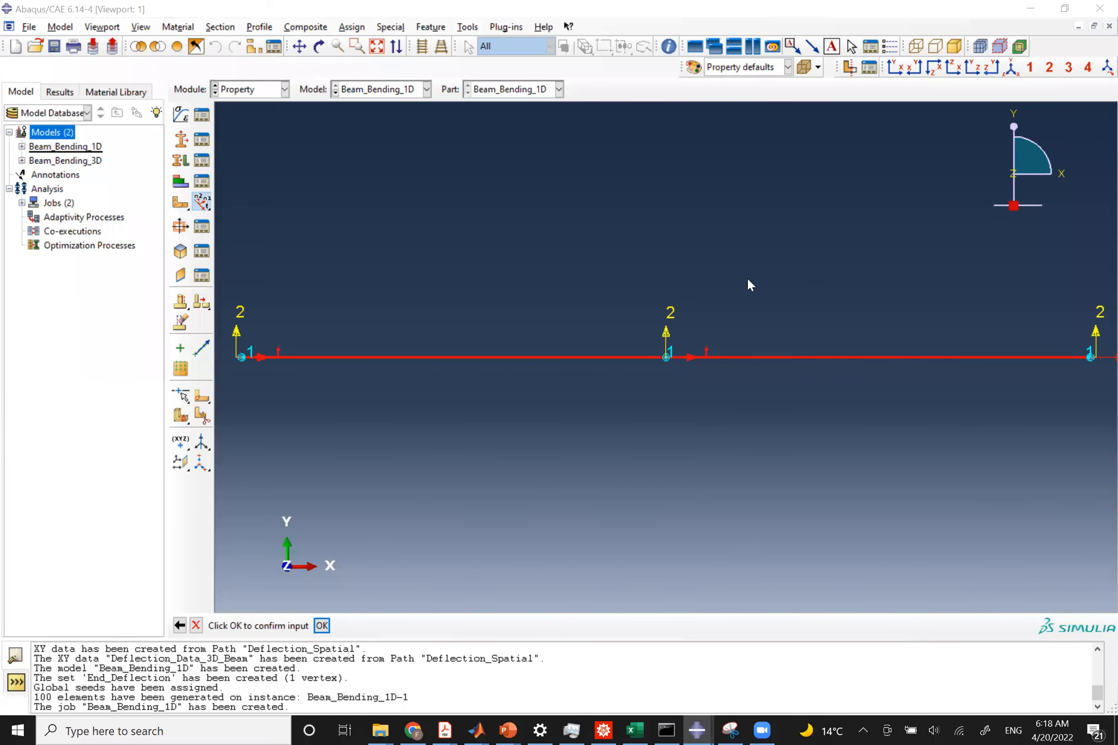
{"action": "key", "text": "alt+Tab"}
{"action": "key", "text": "alt+Tab"}
{"action": "scroll", "coordinate": [370, 410], "scroll_direction": "up", "scroll_amount": 2}
{"action": "scroll", "coordinate": [370, 410], "scroll_direction": "down", "scroll_amount": 1}
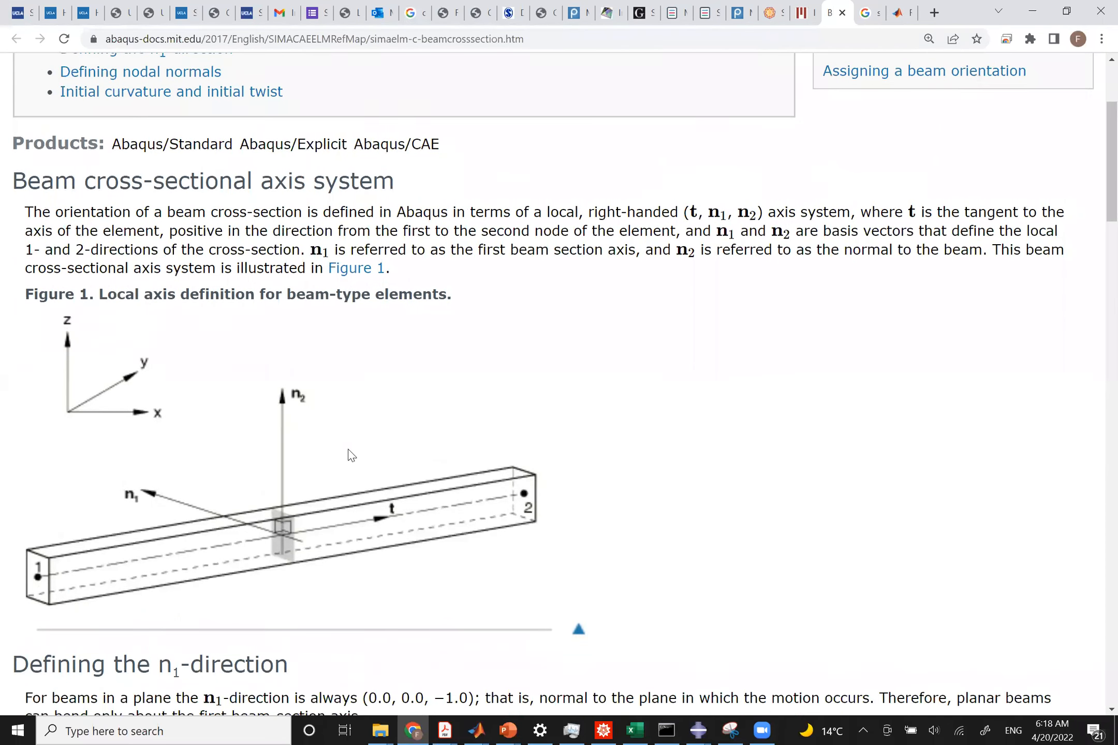
{"action": "scroll", "coordinate": [336, 459], "scroll_direction": "down", "scroll_amount": 1}
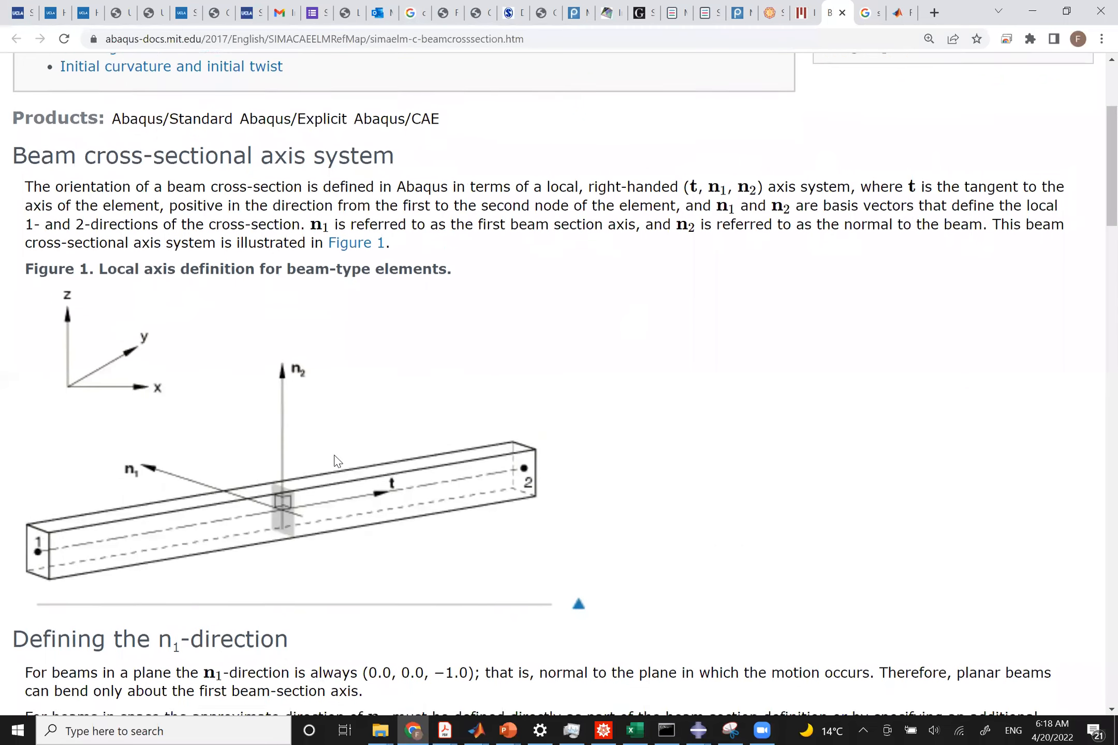
{"action": "scroll", "coordinate": [334, 456], "scroll_direction": "up", "scroll_amount": 1}
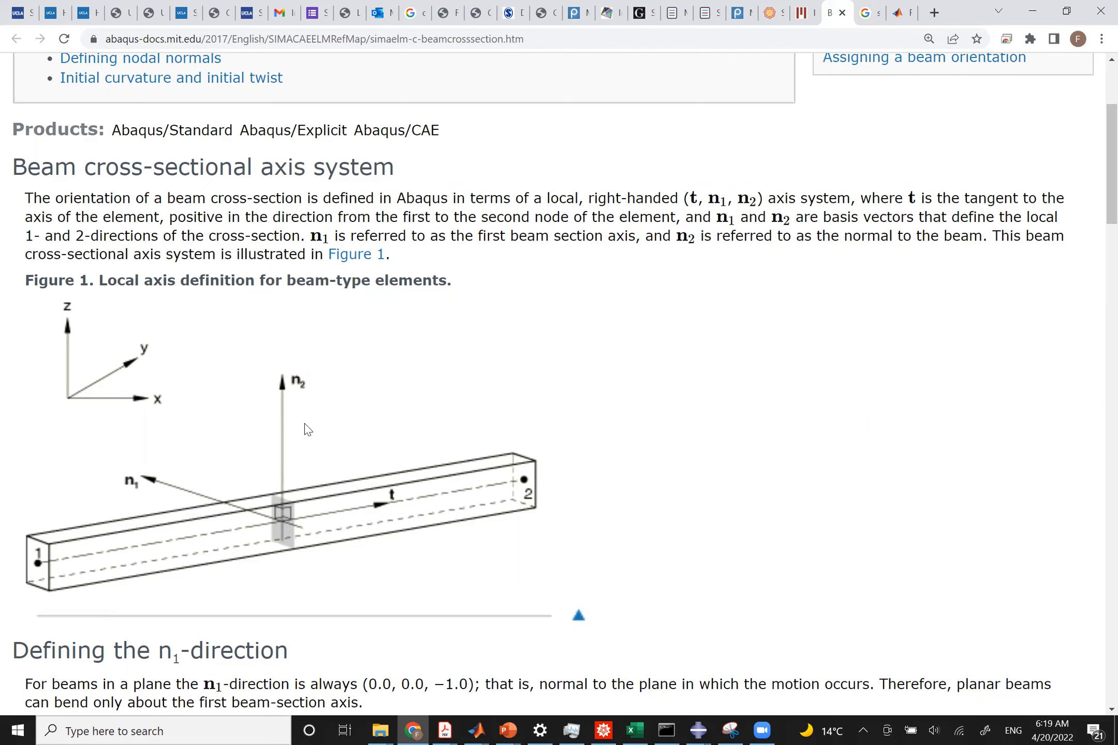
{"action": "scroll", "coordinate": [375, 410], "scroll_direction": "up", "scroll_amount": 1}
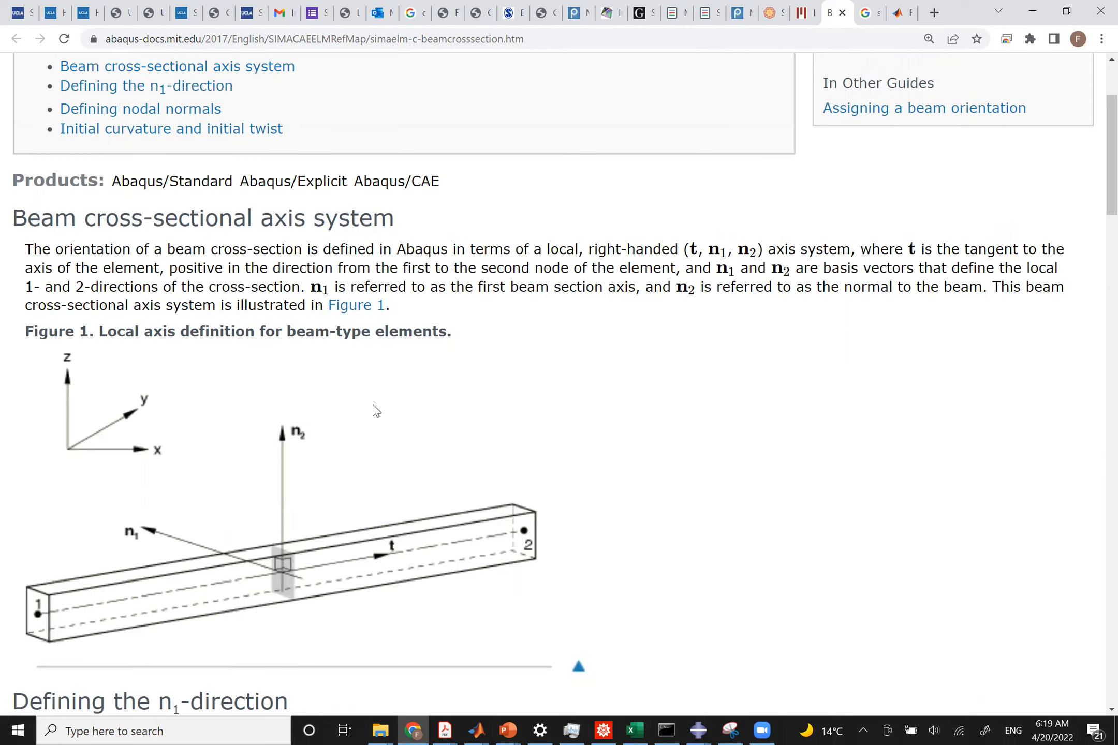
{"action": "scroll", "coordinate": [375, 411], "scroll_direction": "down", "scroll_amount": 2}
{"action": "scroll", "coordinate": [375, 411], "scroll_direction": "up", "scroll_amount": 3}
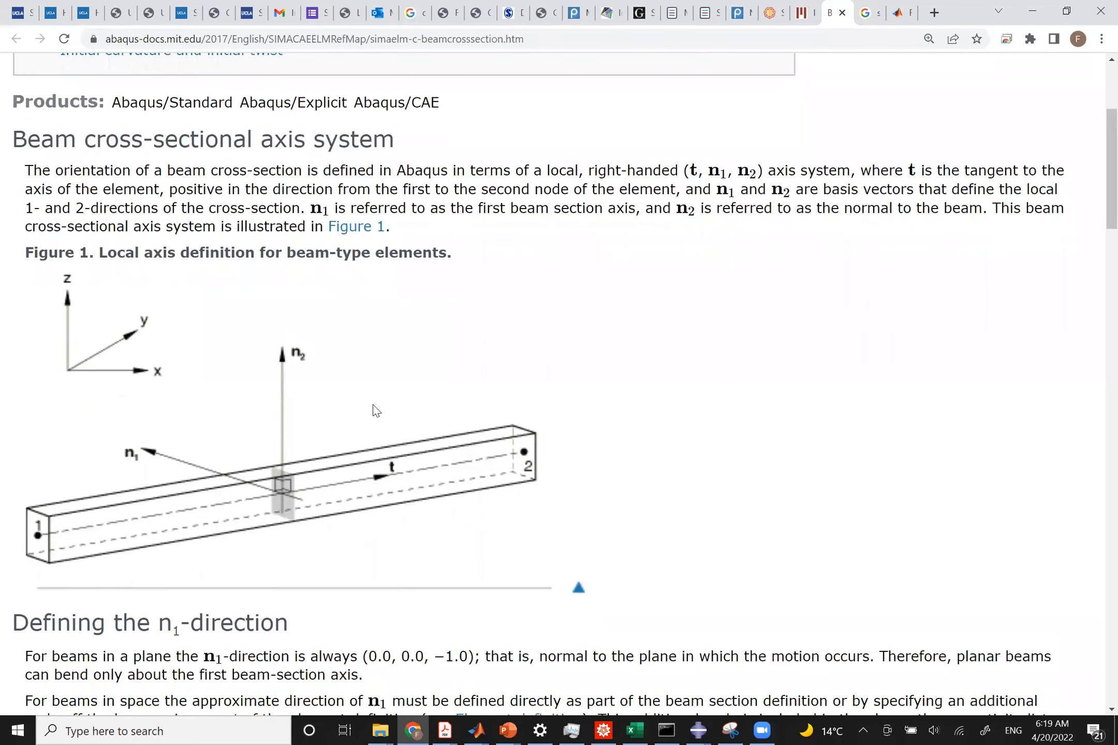
{"action": "key", "text": "alt+Tab"}
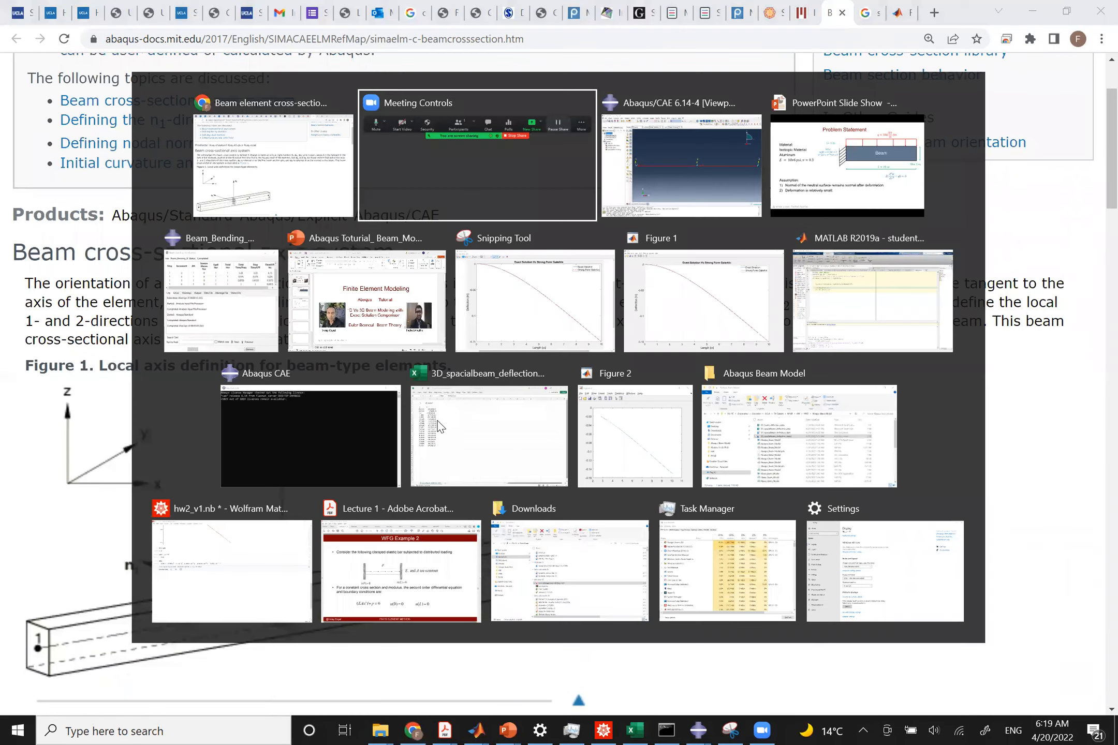
{"action": "key", "text": "Tab"}
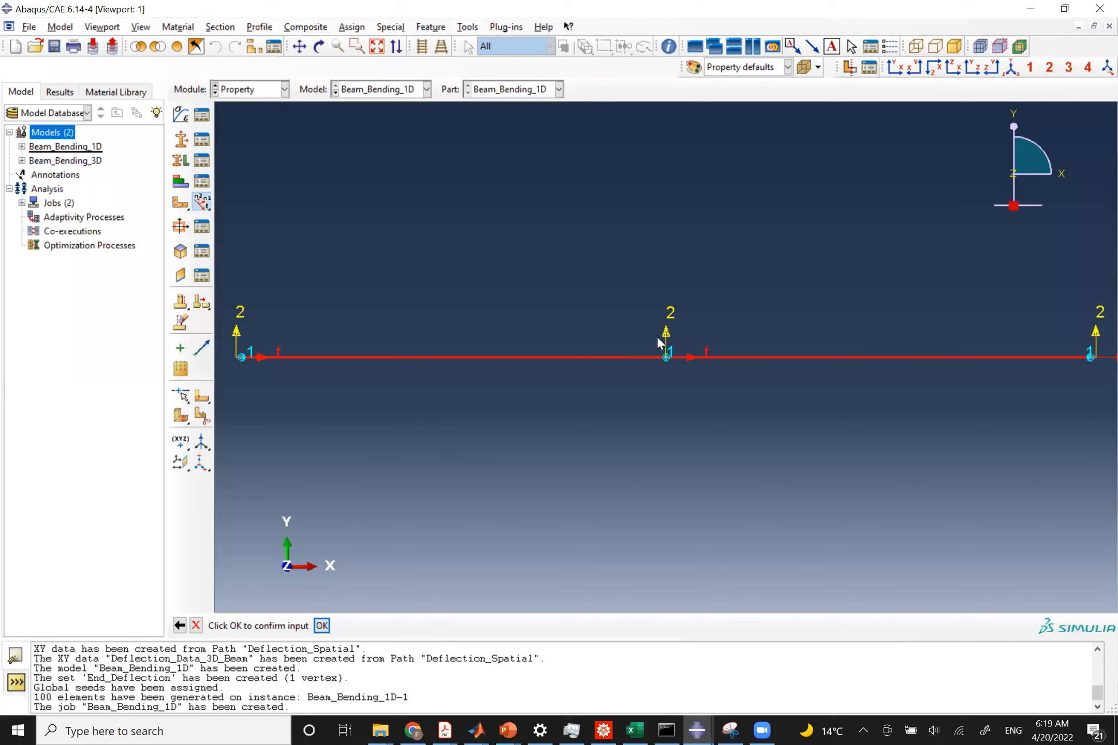
Confirm the beam orientation and submit the Beam_Bending_1D job from the Job module.
{"action": "left_click", "coordinate": [322, 626]}
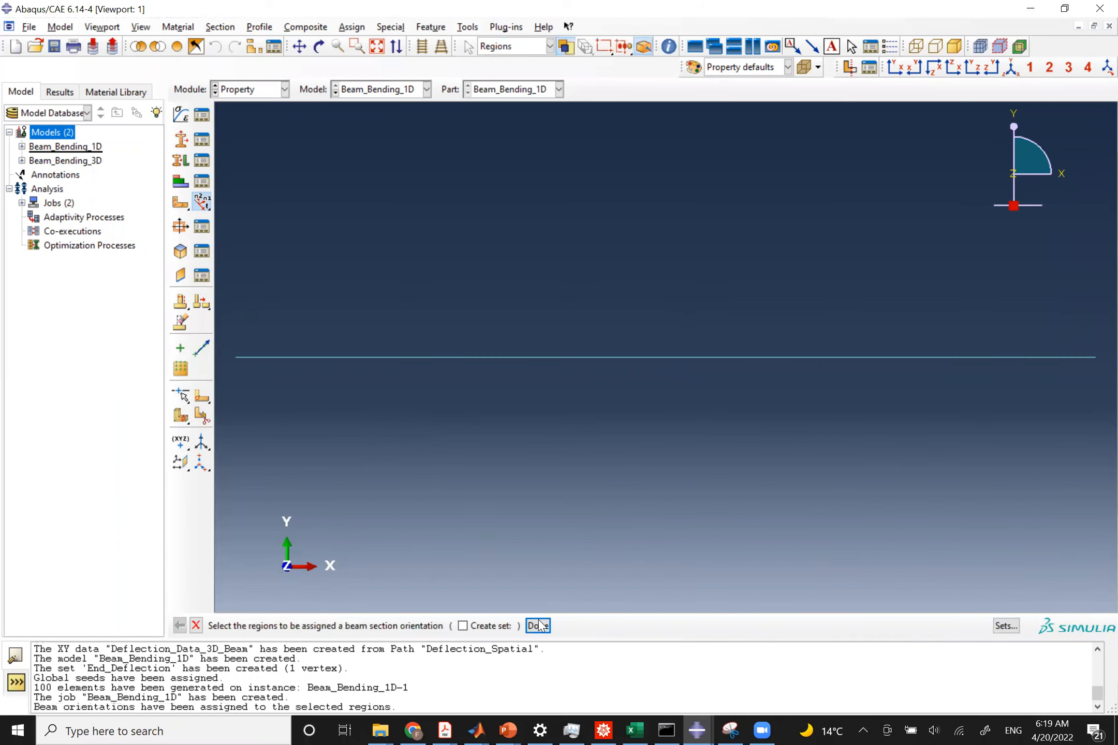
{"action": "left_click", "coordinate": [538, 626]}
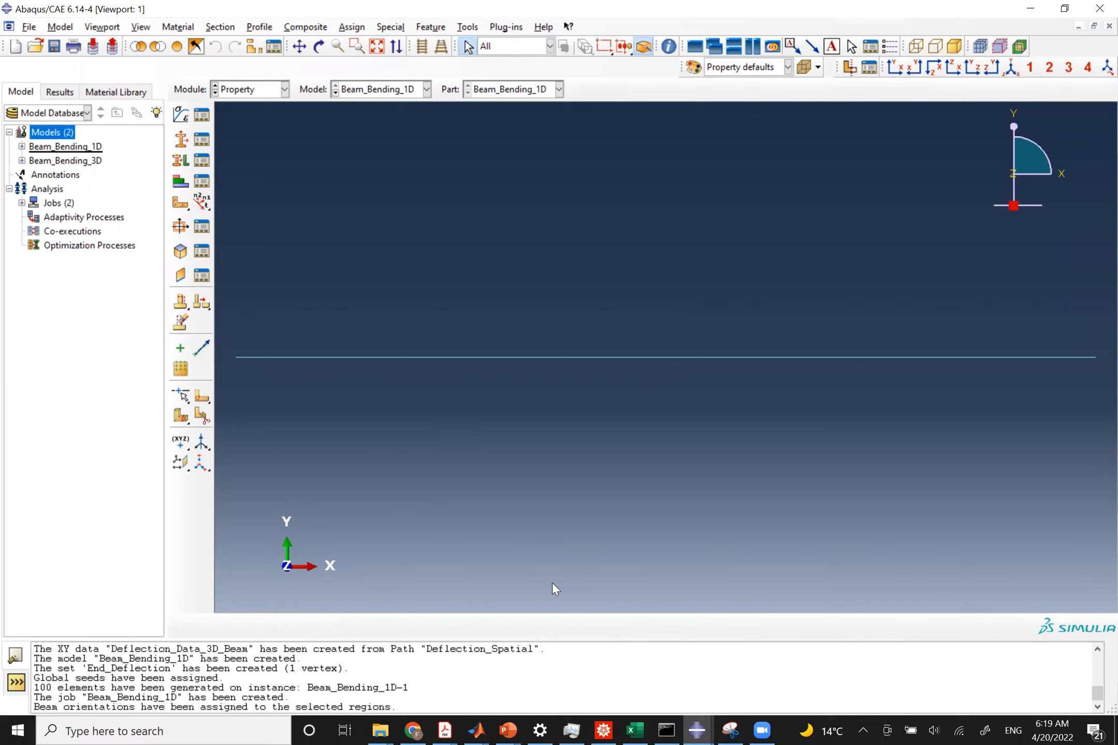
{"action": "left_click", "coordinate": [246, 90]}
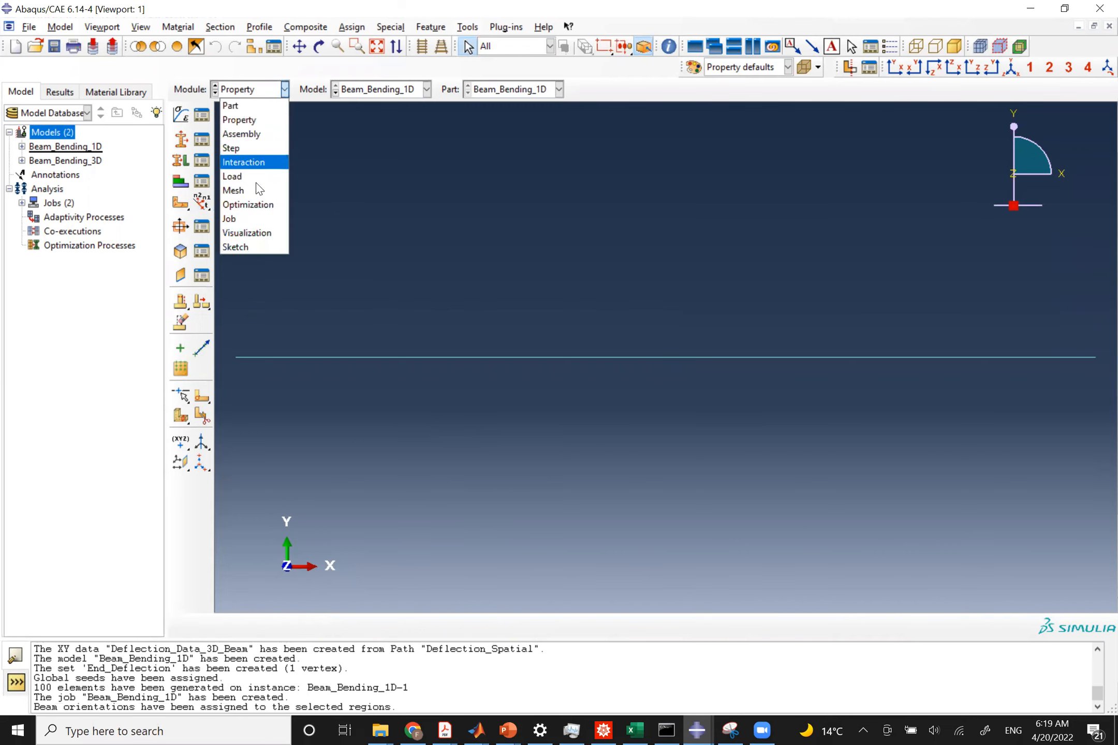
{"action": "left_click", "coordinate": [230, 219]}
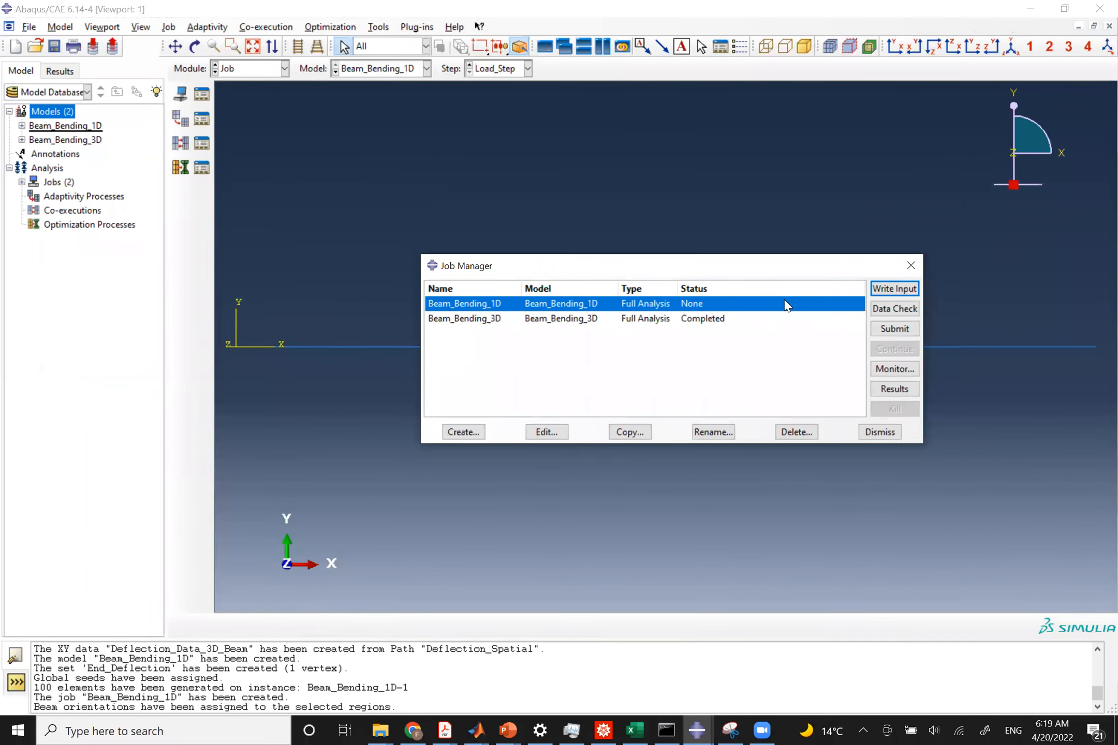
{"action": "left_click", "coordinate": [885, 328]}
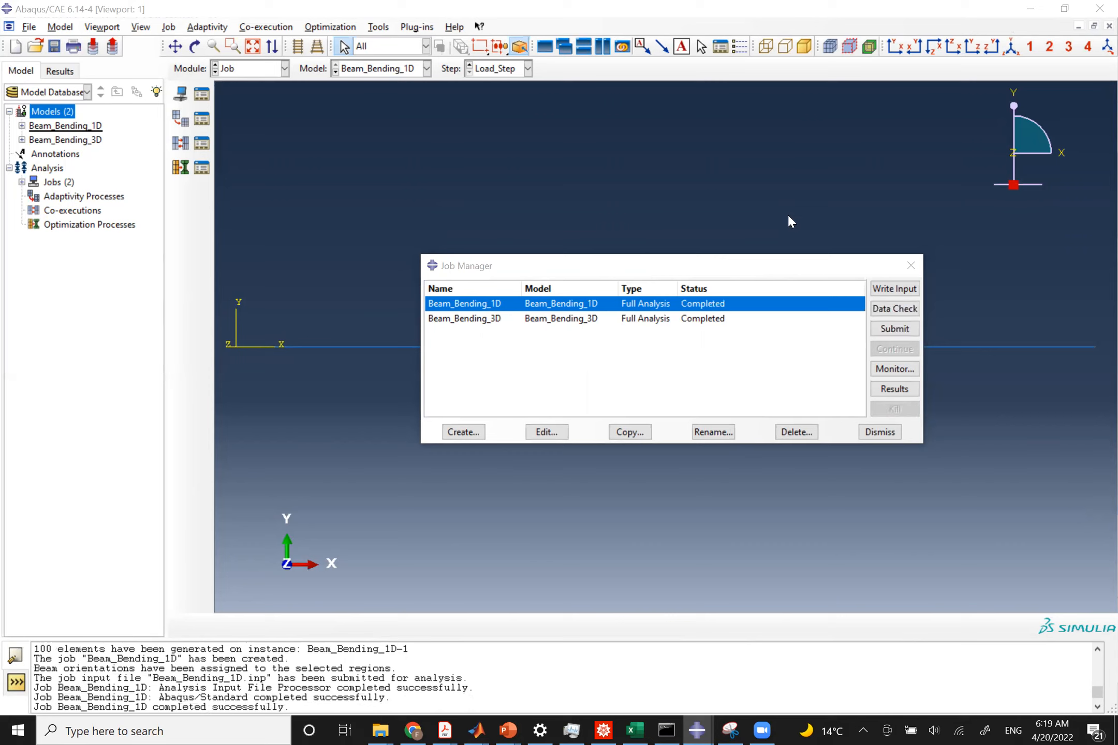
Open the Beam_Bending_1D results and plot U2 displacement contours on the deformed beam.
{"action": "left_click", "coordinate": [886, 393]}
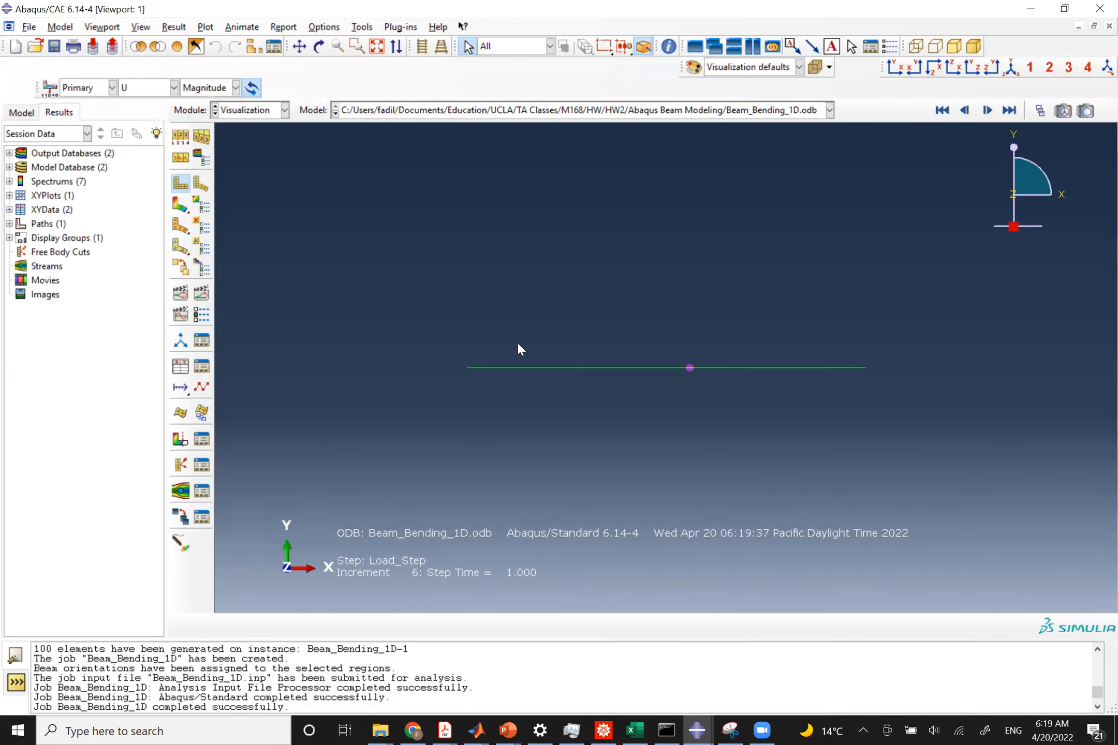
{"action": "left_click", "coordinate": [179, 208]}
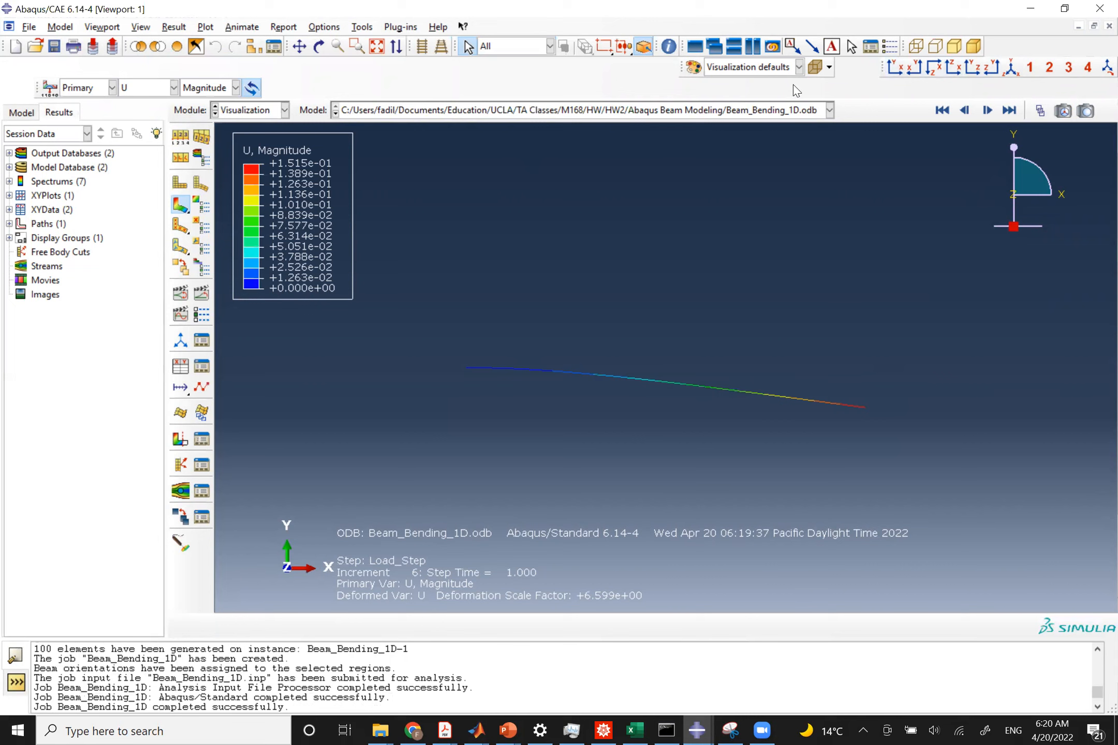
{"action": "left_click_drag", "start_coordinate": [882, 68], "coordinate": [435, 83]}
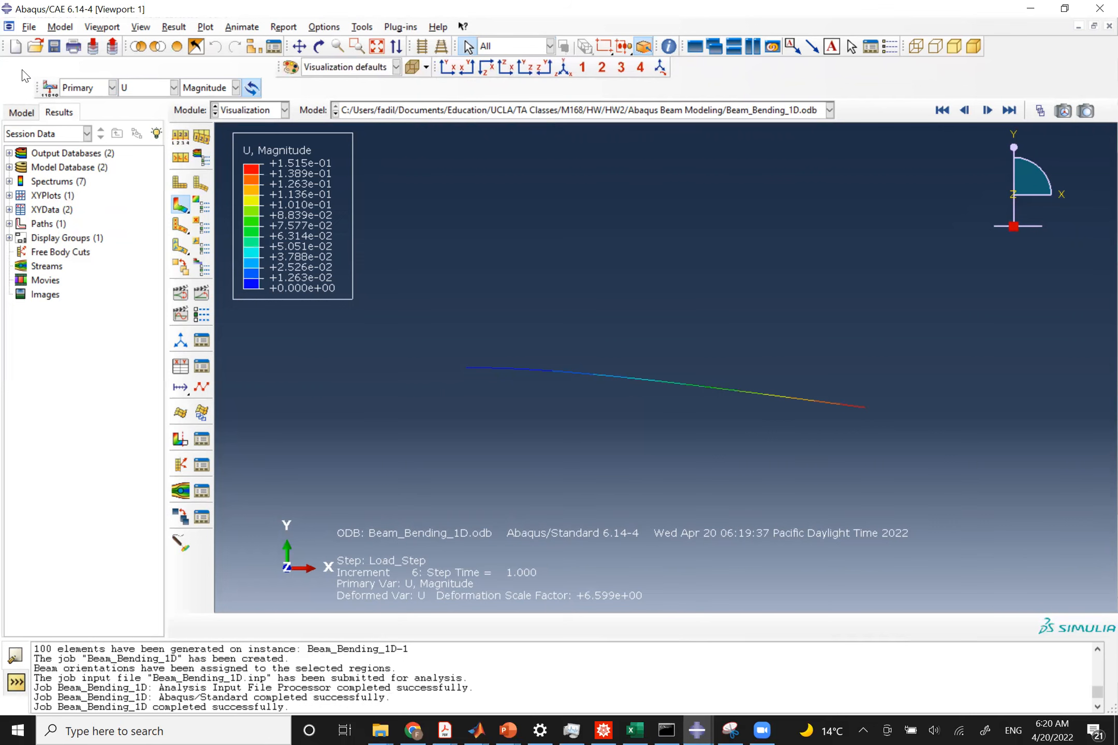
{"action": "left_click_drag", "start_coordinate": [39, 89], "coordinate": [24, 72]}
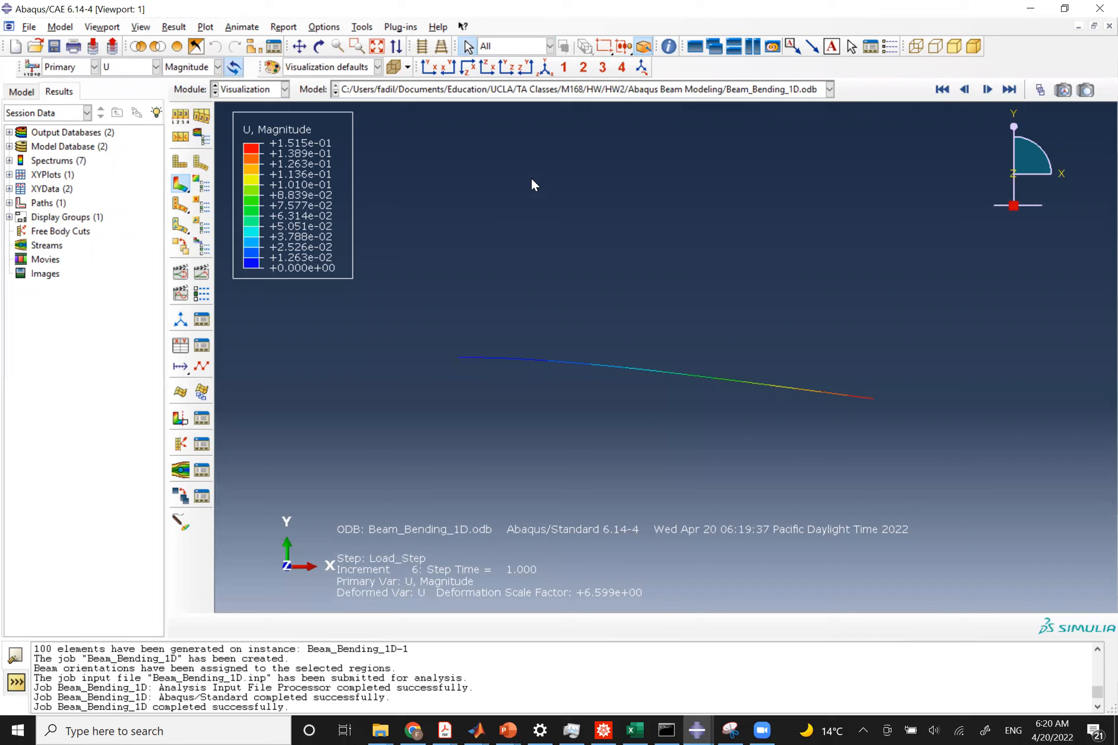
{"action": "left_click", "coordinate": [374, 47]}
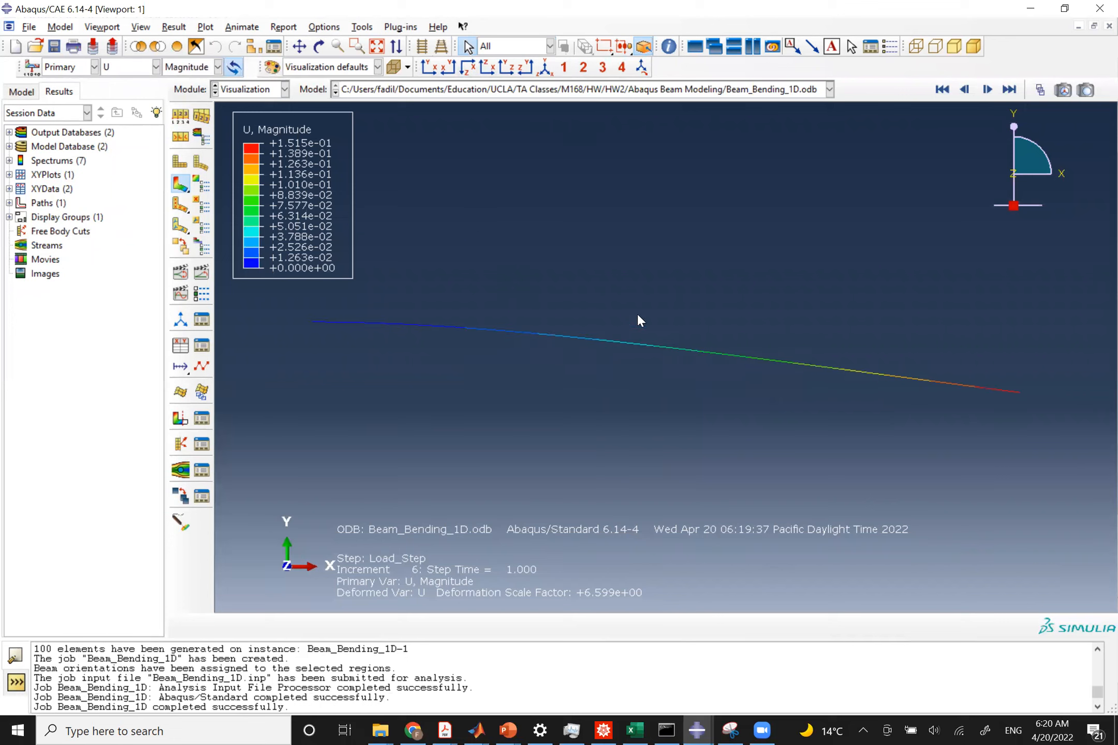
{"action": "left_click", "coordinate": [186, 68]}
{"action": "left_click", "coordinate": [185, 111]}
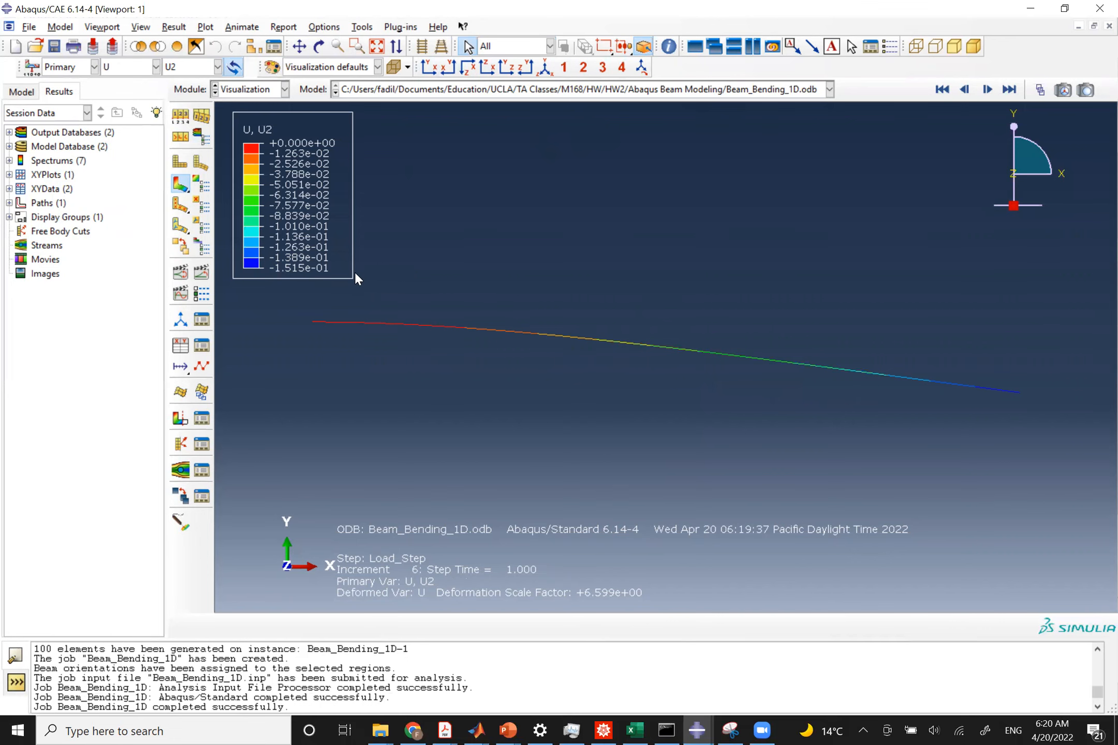
Switch to the PowerPoint slide show's exact solution slide to compare the end deflection.
{"action": "key", "text": "alt+Tab"}
{"action": "key", "text": "Tab"}
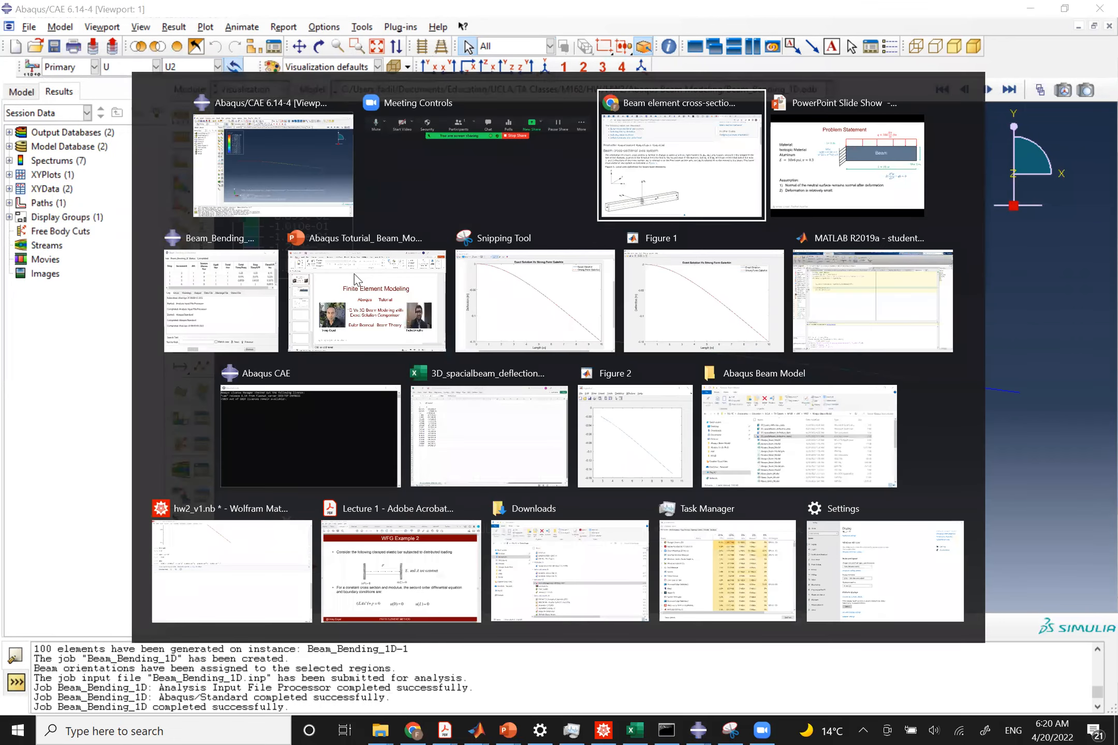
{"action": "key", "text": "Escape"}
{"action": "key", "text": "alt+Tab"}
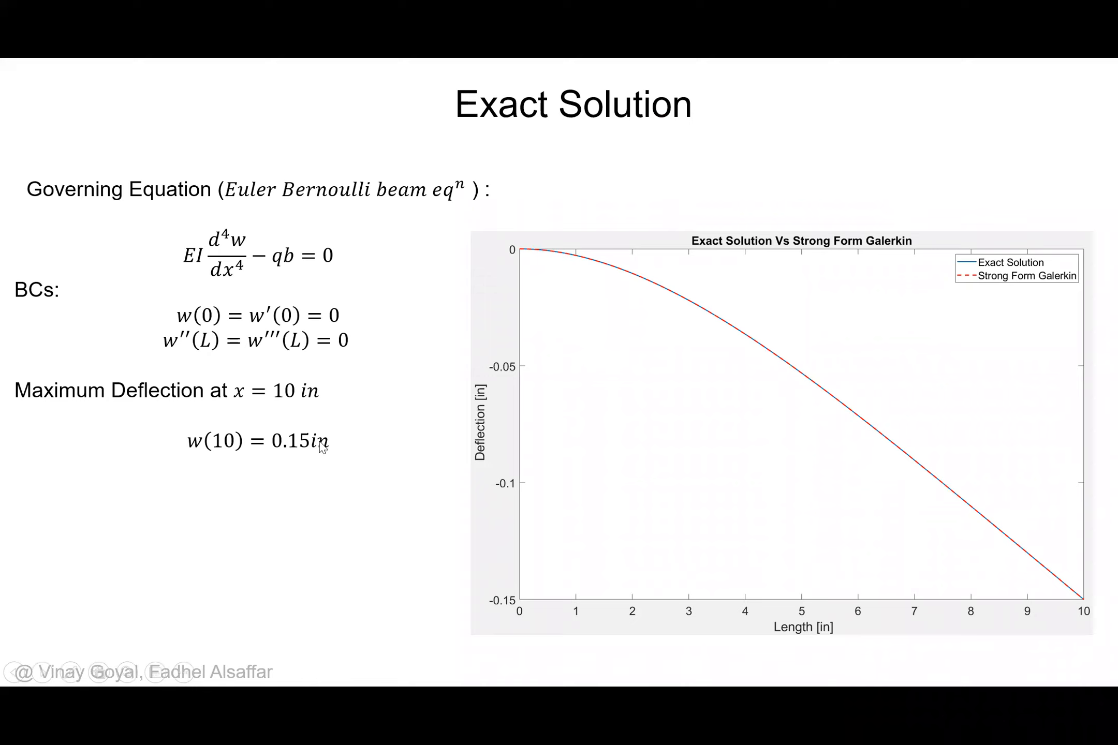